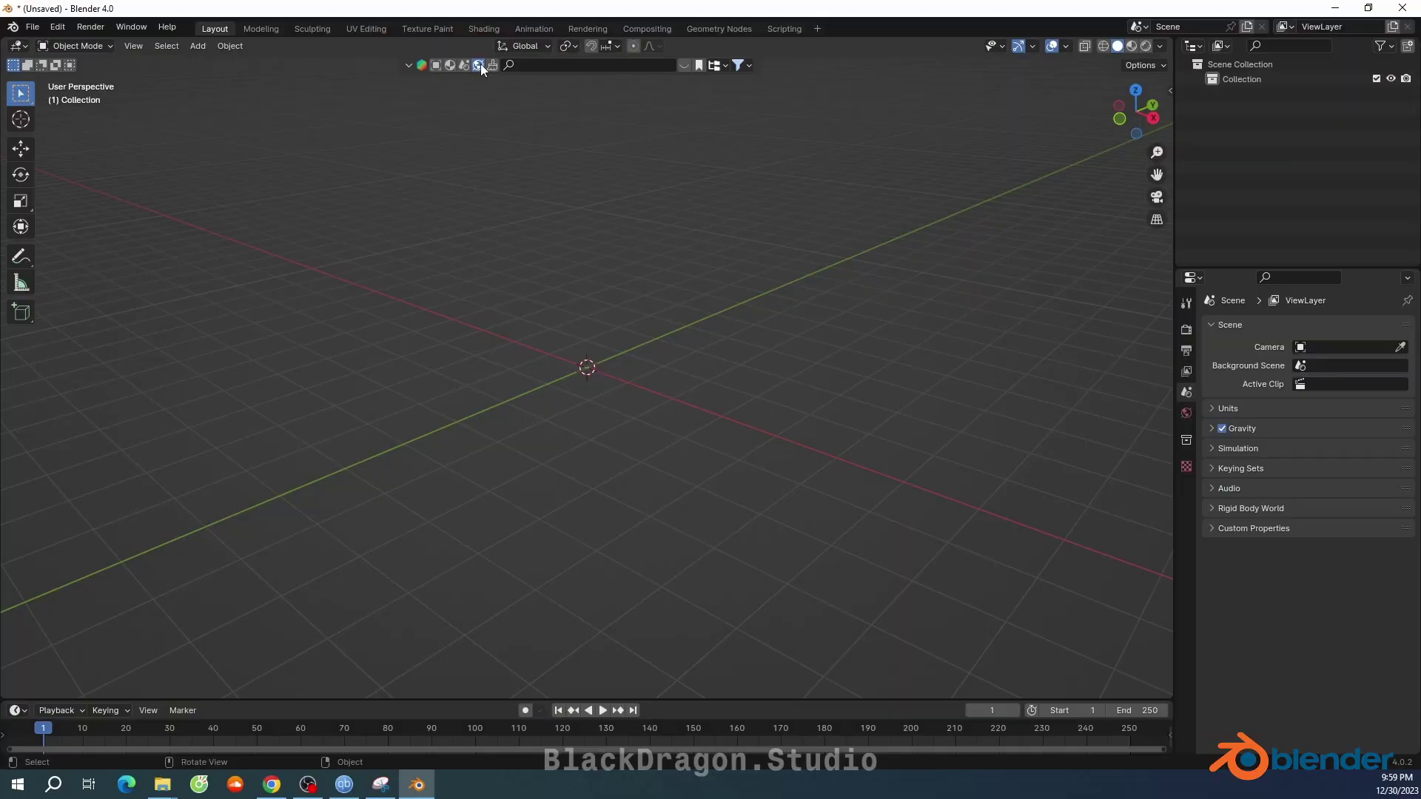
Download the City lawn at night HDRI as the world background and switch to rendered shading
left_click(678, 64)
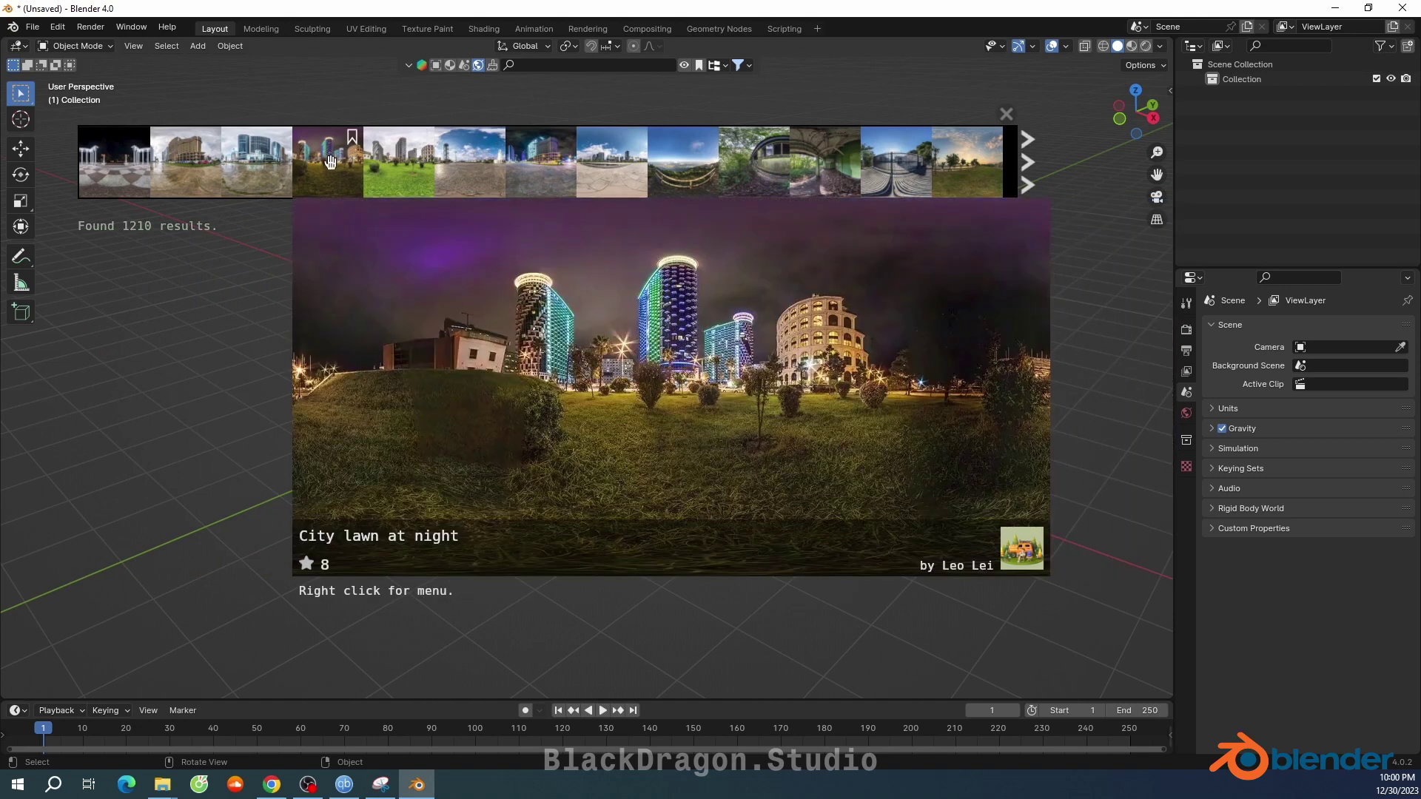
left_click(330, 162)
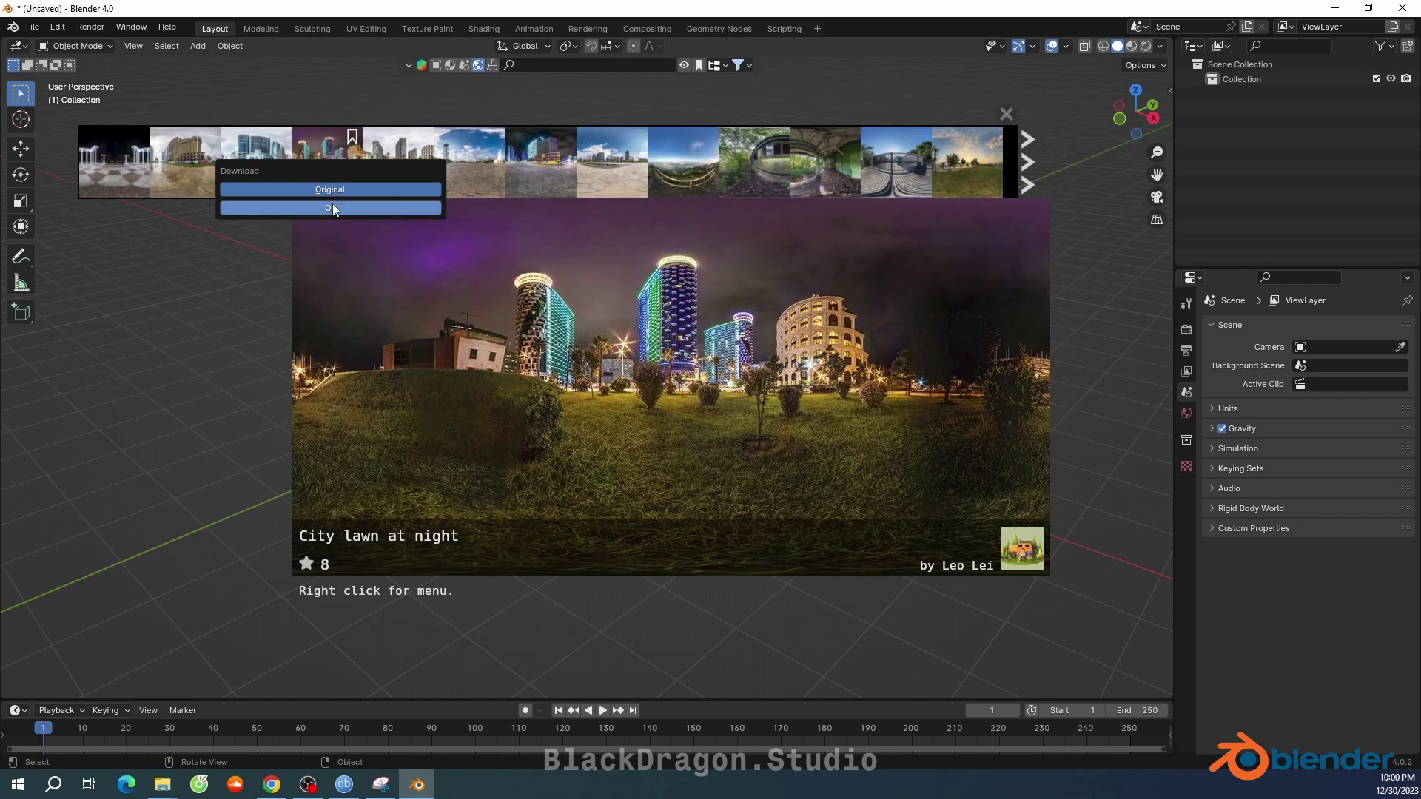
left_click(331, 208)
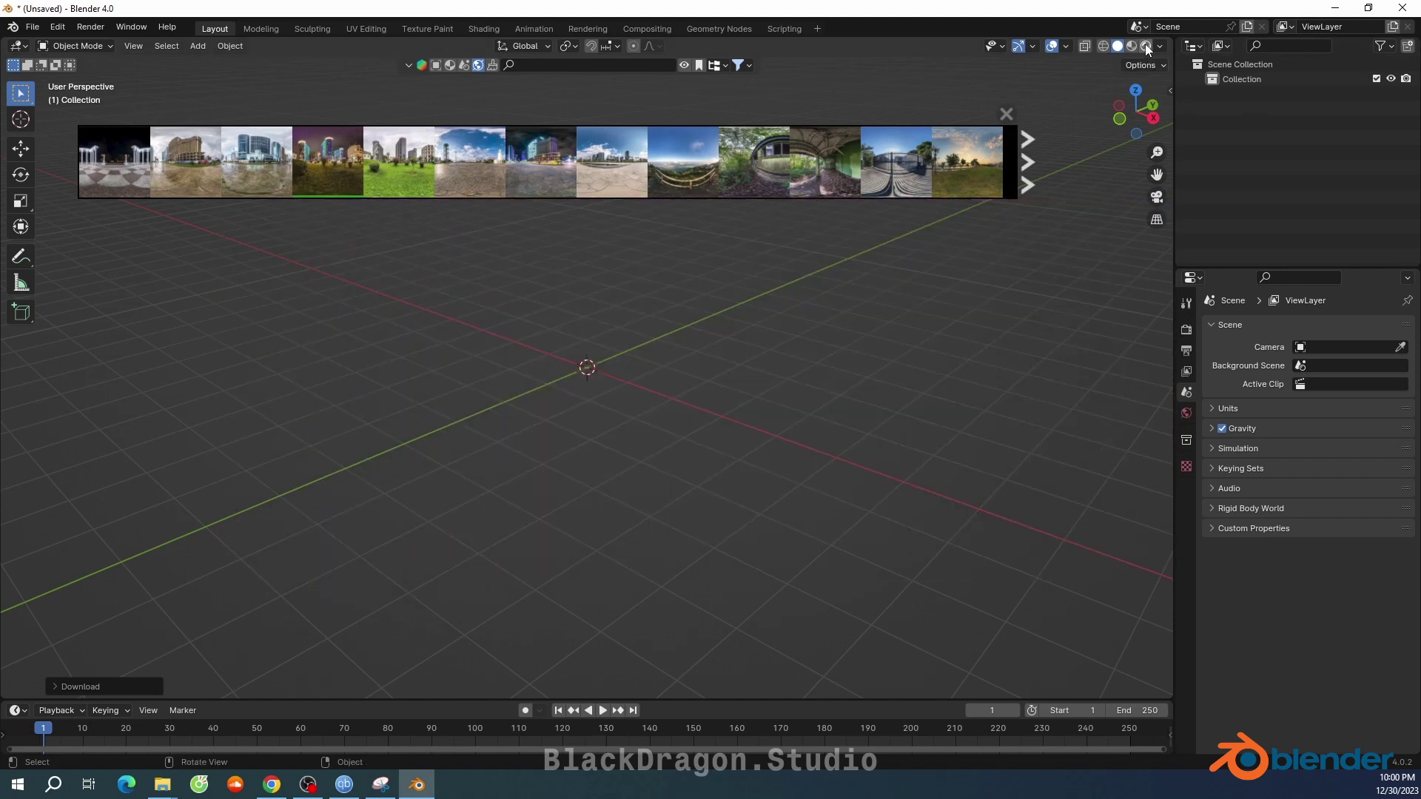
key("z")
key("8")
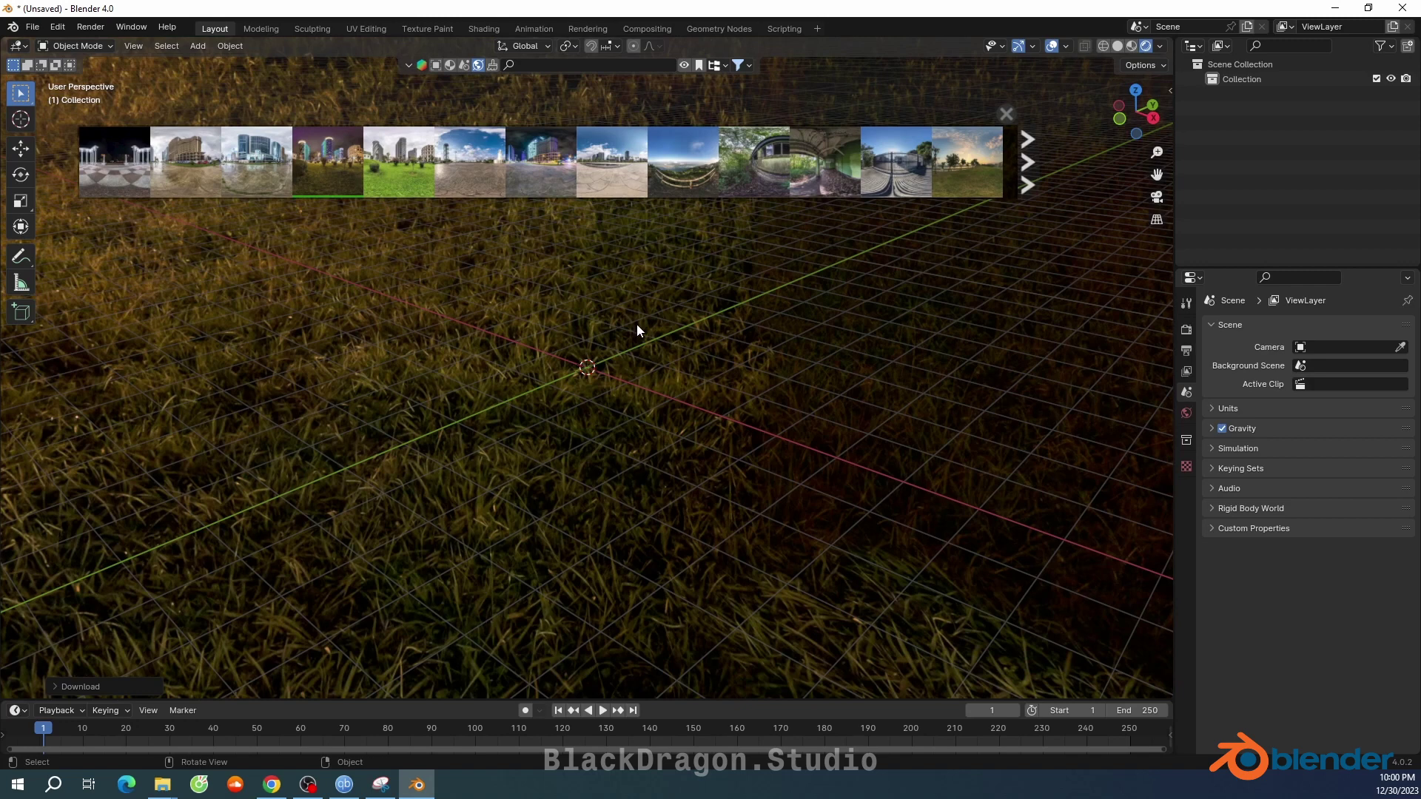
Add a Suzanne monkey mesh at the origin of the grass scene
mouse_move(521, 315)
middle_mouse_down()
mouse_move(771, 357)
mouse_move(637, 358)
mouse_move(659, 313)
middle_mouse_up()
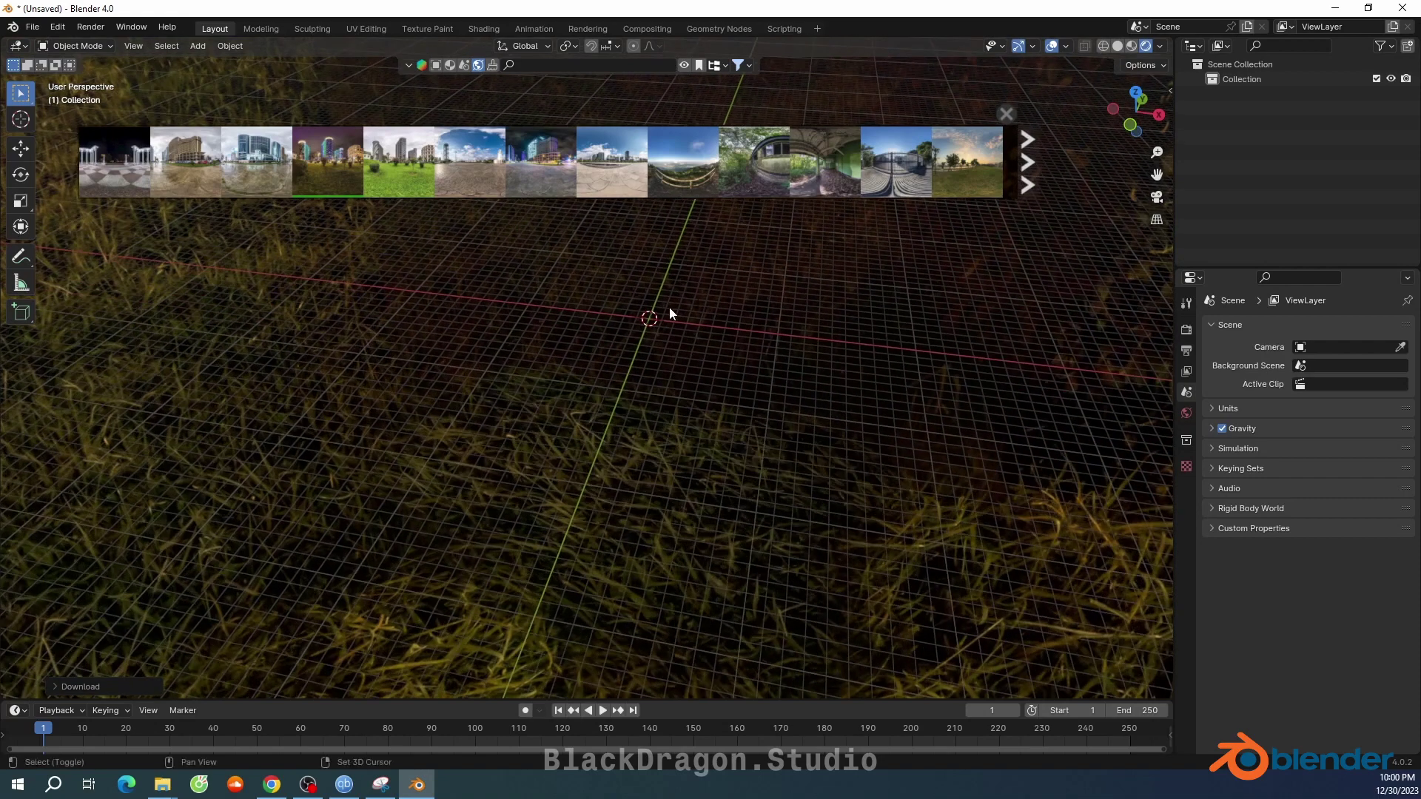
key("shift+a")
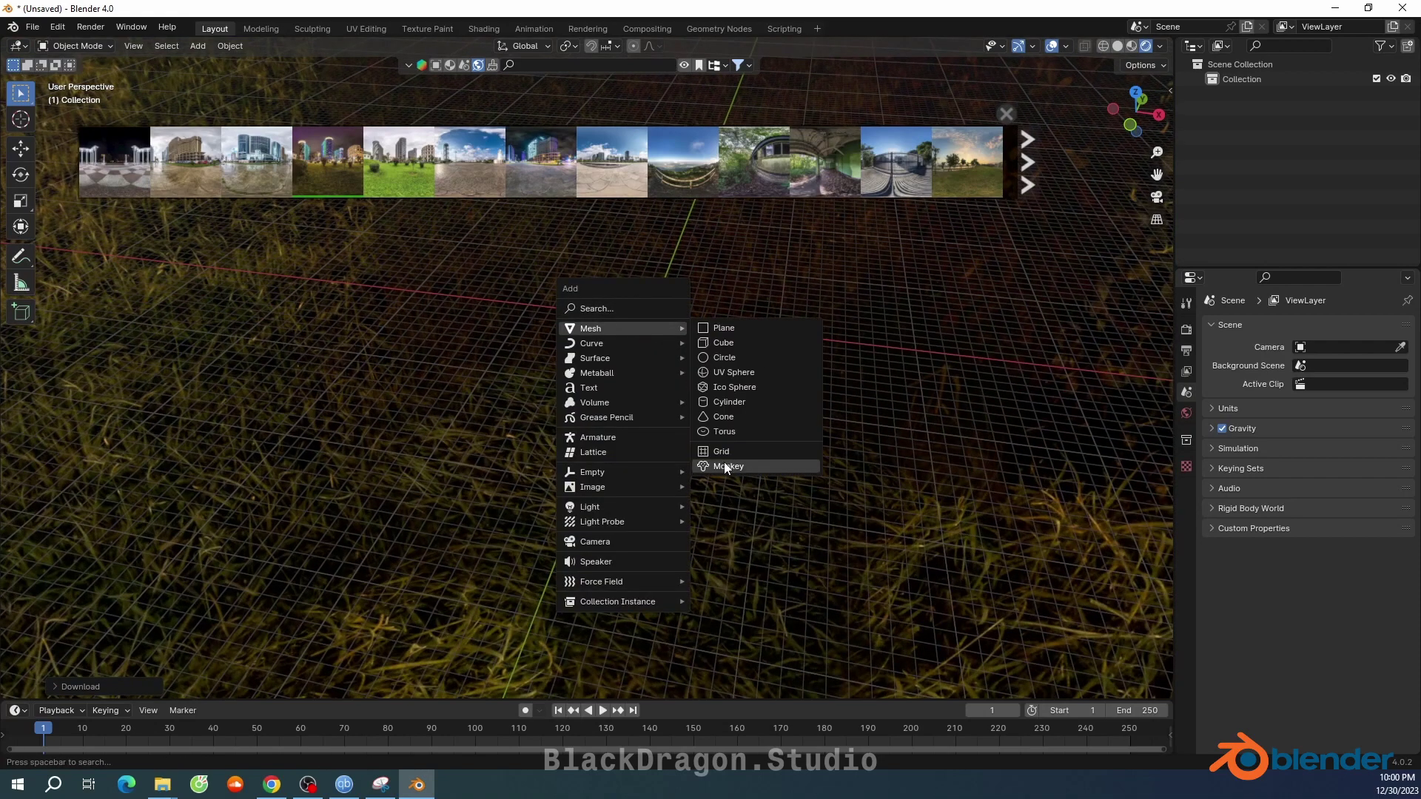
left_click(724, 463)
mouse_move(684, 396)
middle_mouse_down()
mouse_move(771, 359)
mouse_move(623, 290)
mouse_move(623, 415)
mouse_move(539, 401)
mouse_move(753, 409)
middle_mouse_up()
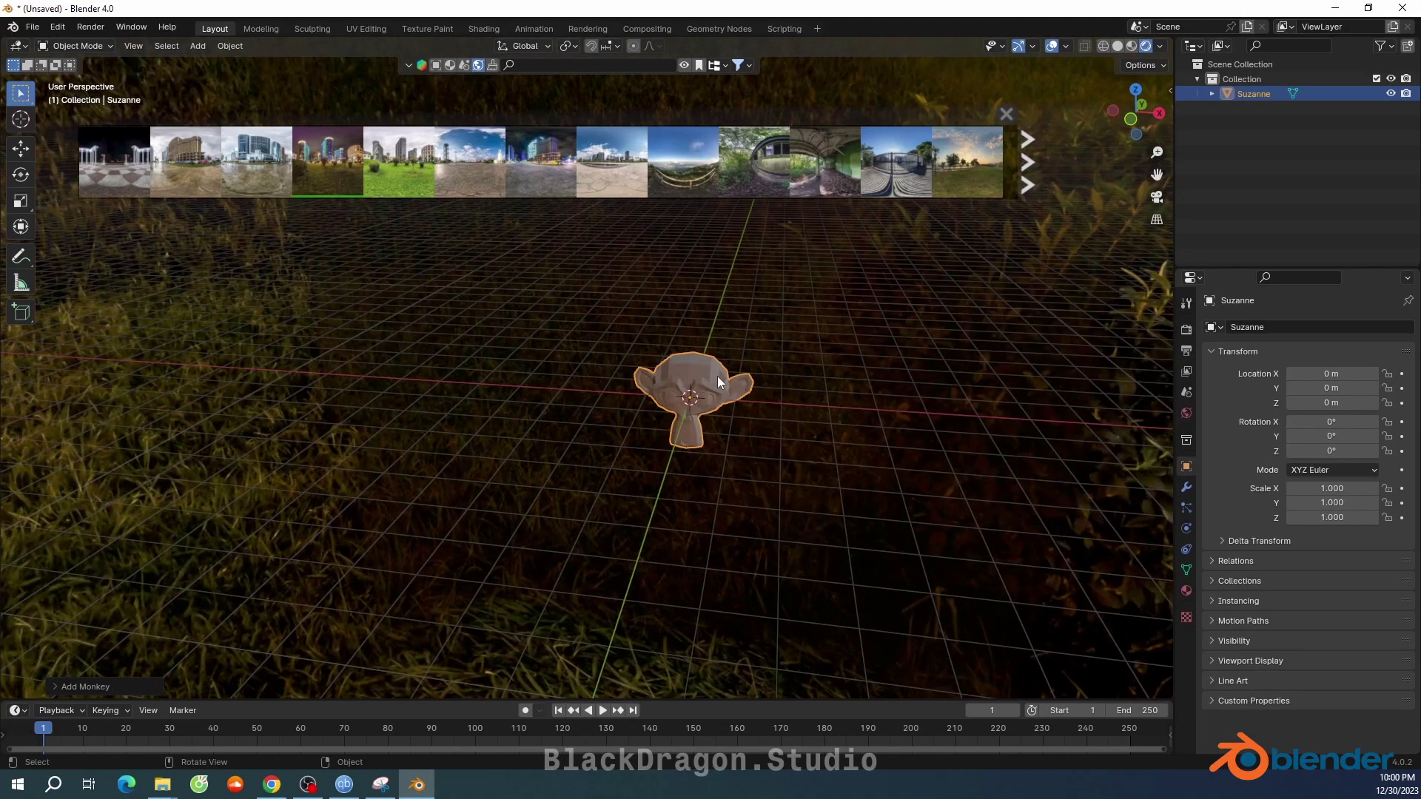
Scale Suzanne up to about 5.8 and browse the Generate modifiers
key("s")
left_click(950, 329)
mouse_move(814, 366)
middle_mouse_down()
mouse_move(700, 359)
mouse_move(668, 289)
mouse_move(698, 290)
mouse_move(603, 306)
mouse_move(642, 324)
middle_mouse_up()
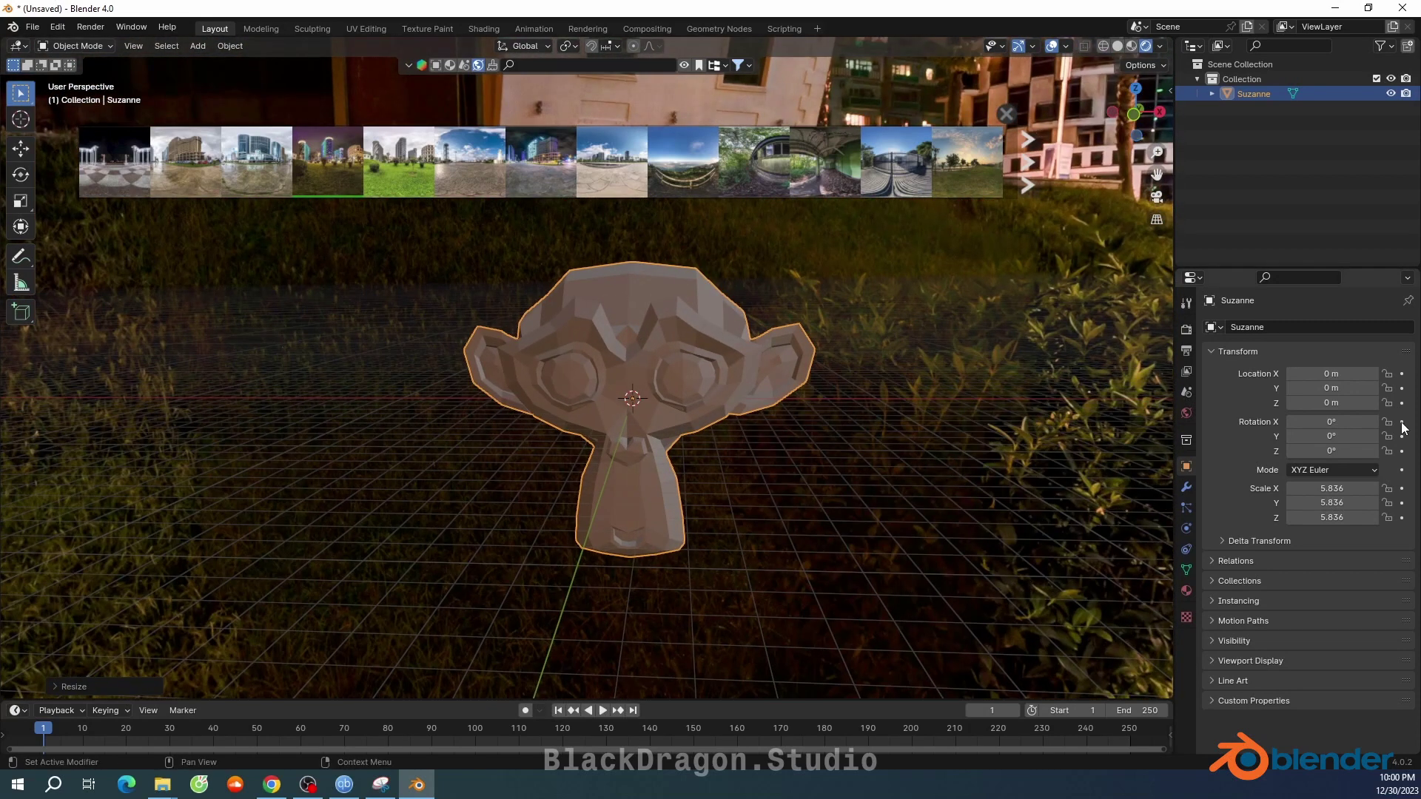
left_click(1186, 487)
left_click(1355, 326)
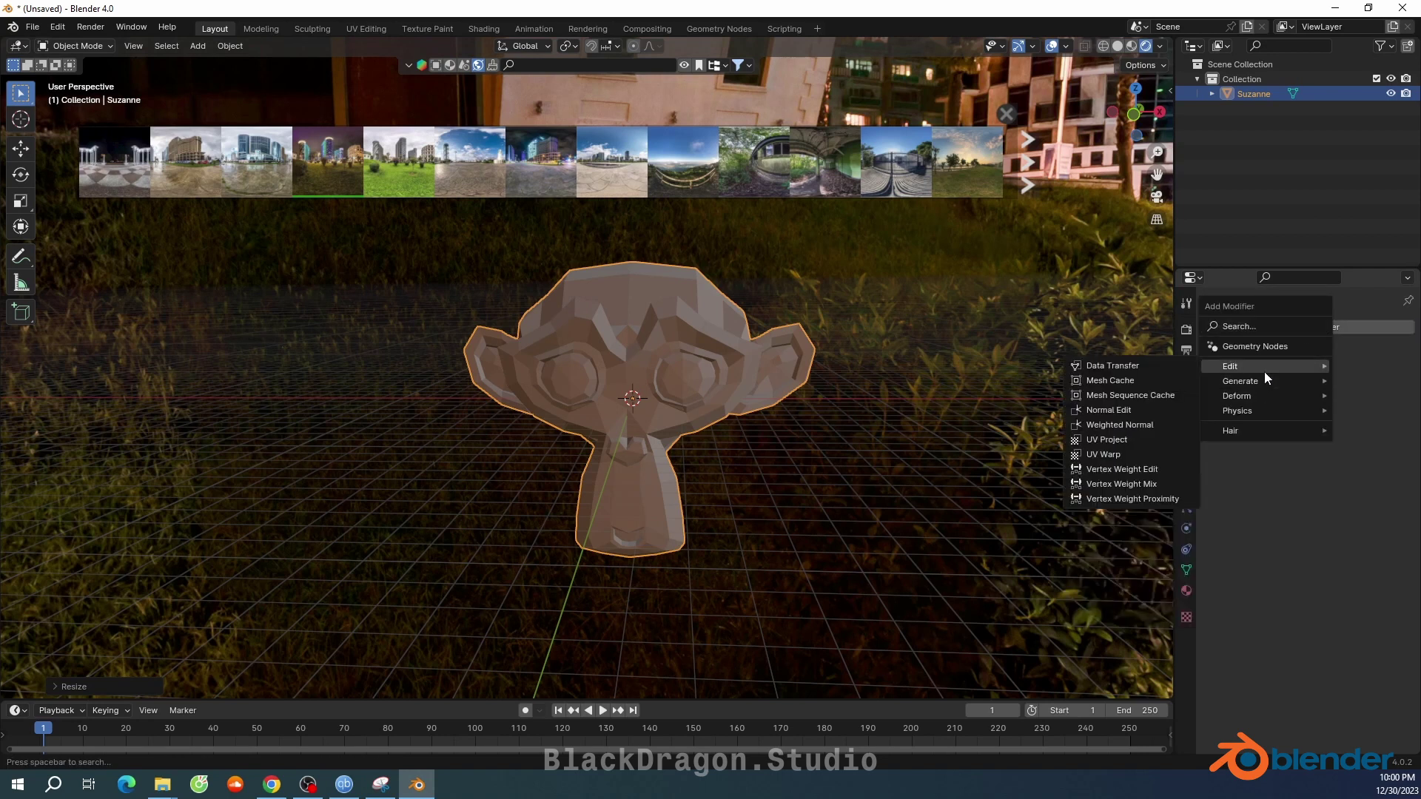
mouse_move(1240, 380)
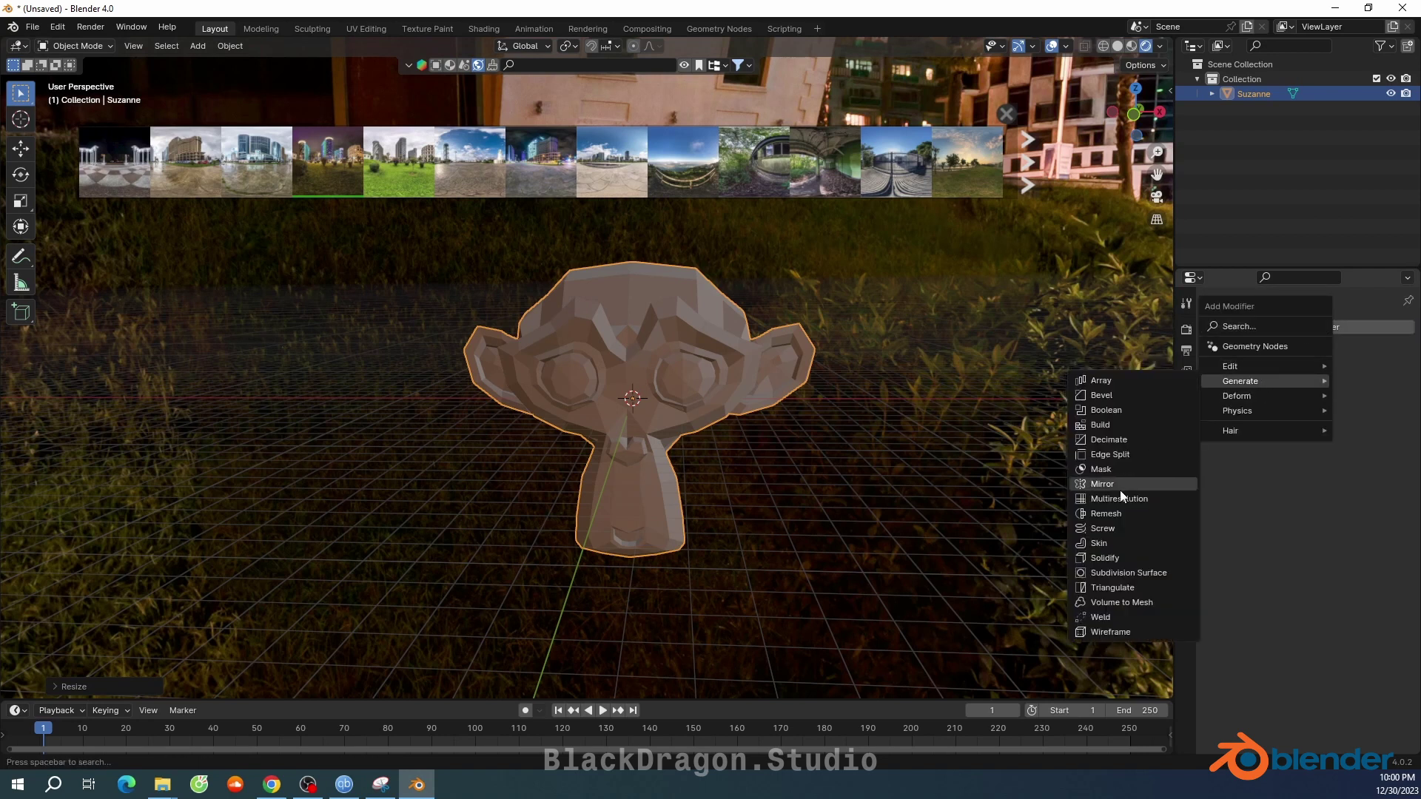
Add a Subdivision Surface modifier with viewport level 2
left_click(1116, 575)
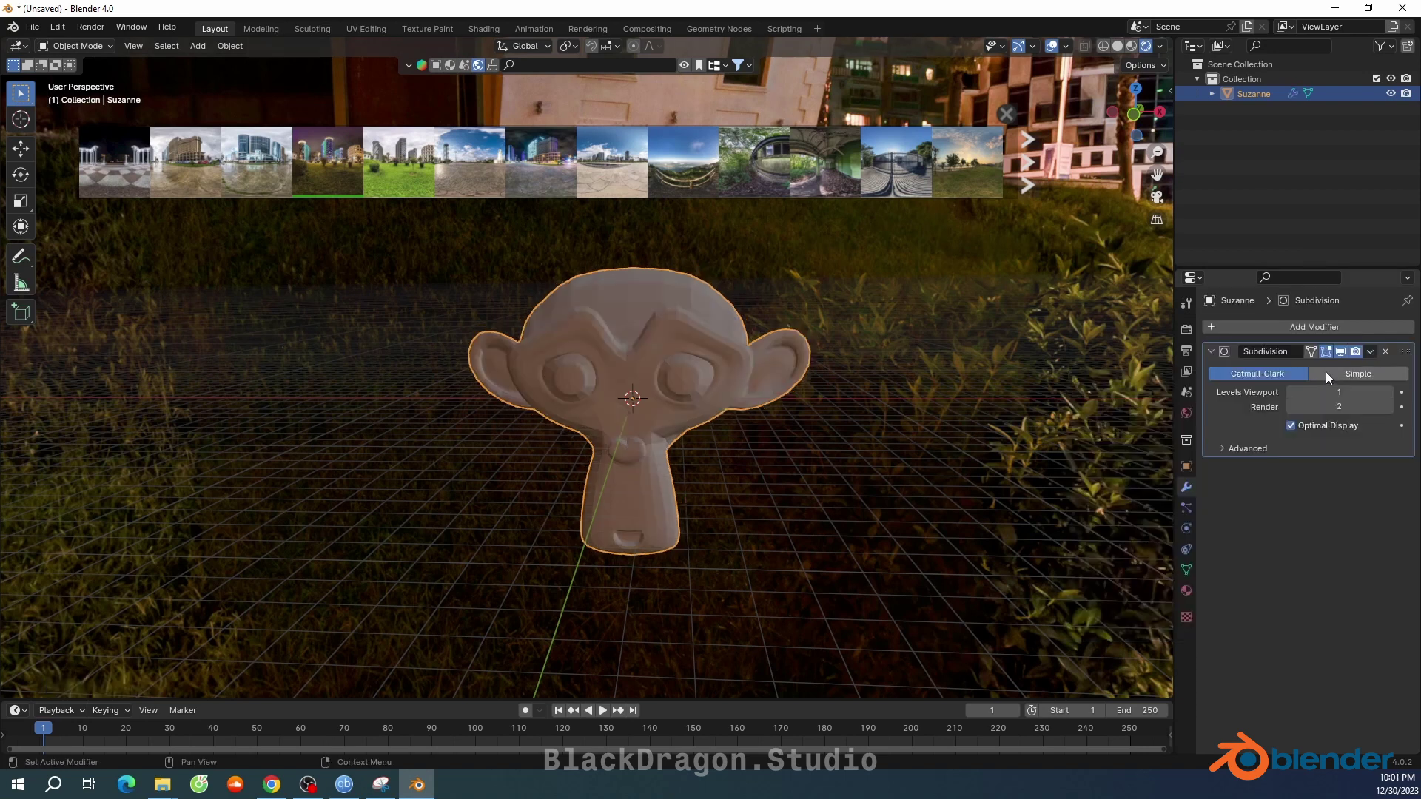
left_click(1389, 393)
scroll(682, 330, "up", 2)
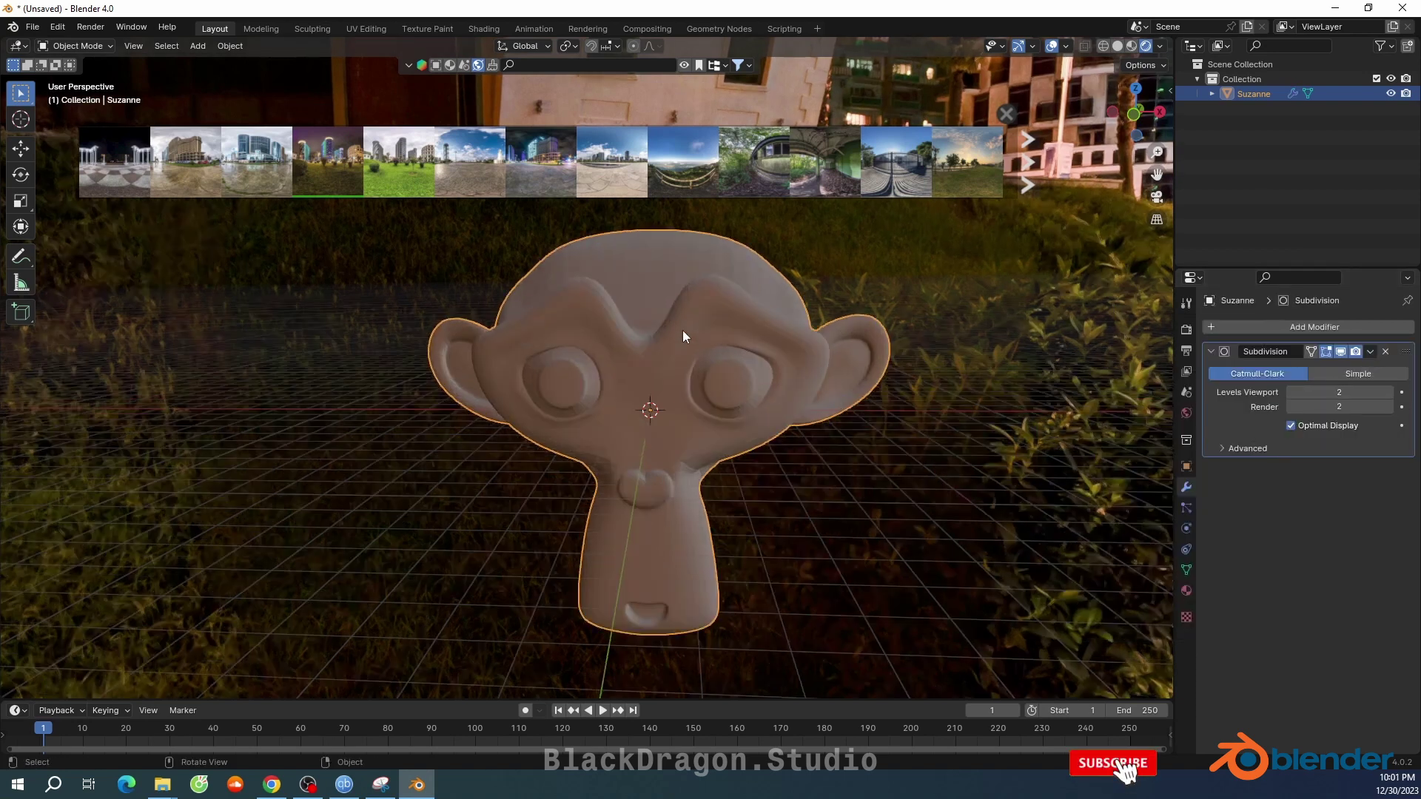
scroll(689, 330, "up", 3)
middle_click_drag(695, 330, 814, 337)
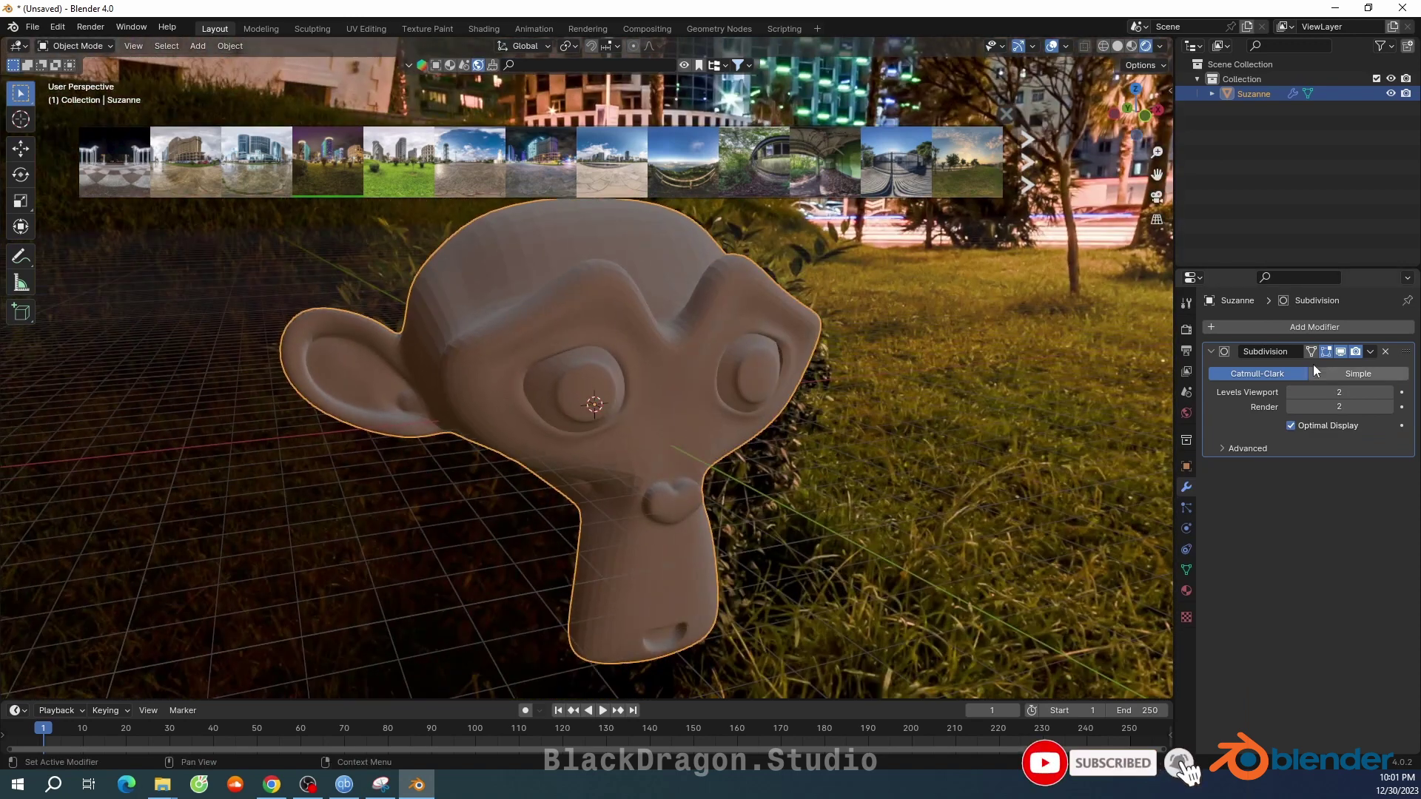
Add a Wireframe modifier with 0.01 m thickness
left_click(1314, 326)
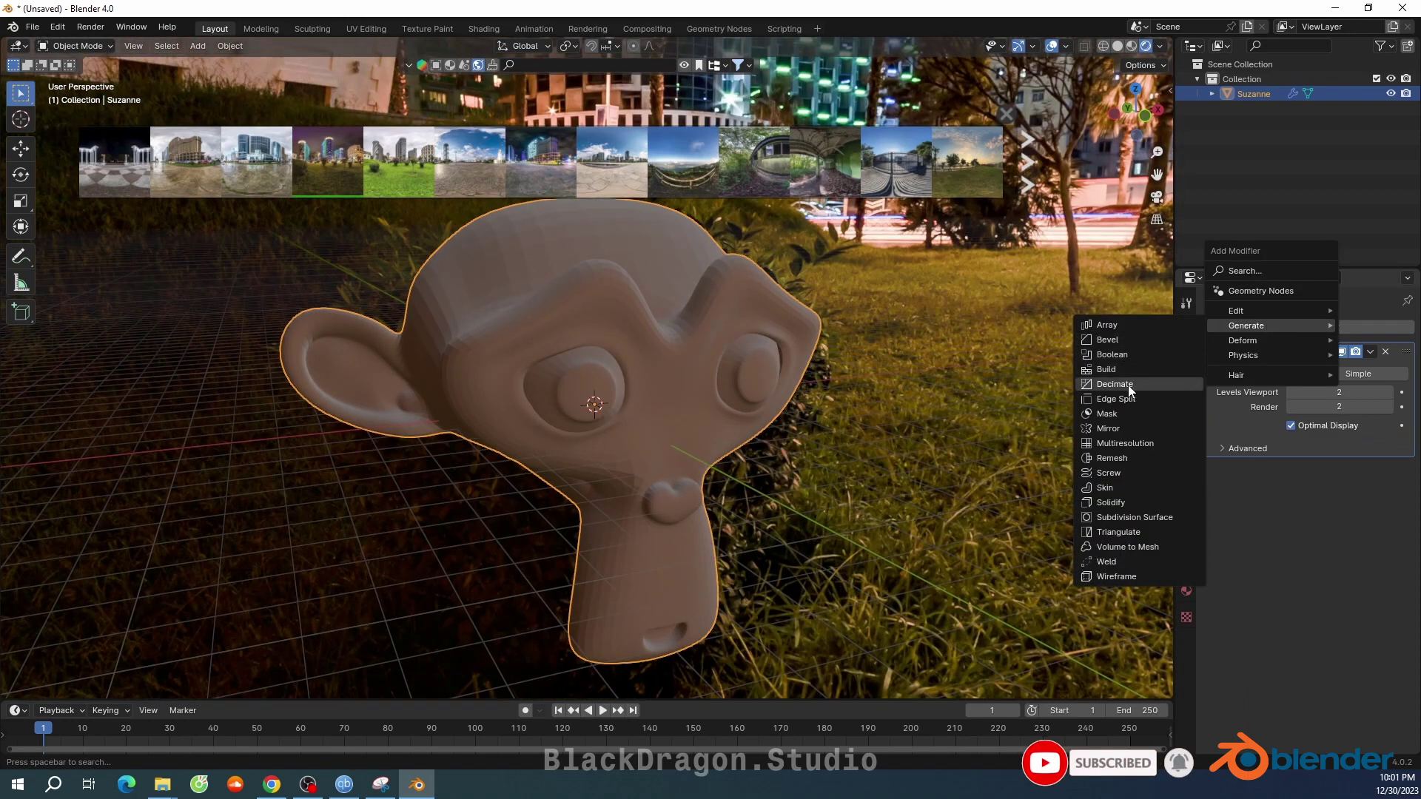
left_click(1117, 577)
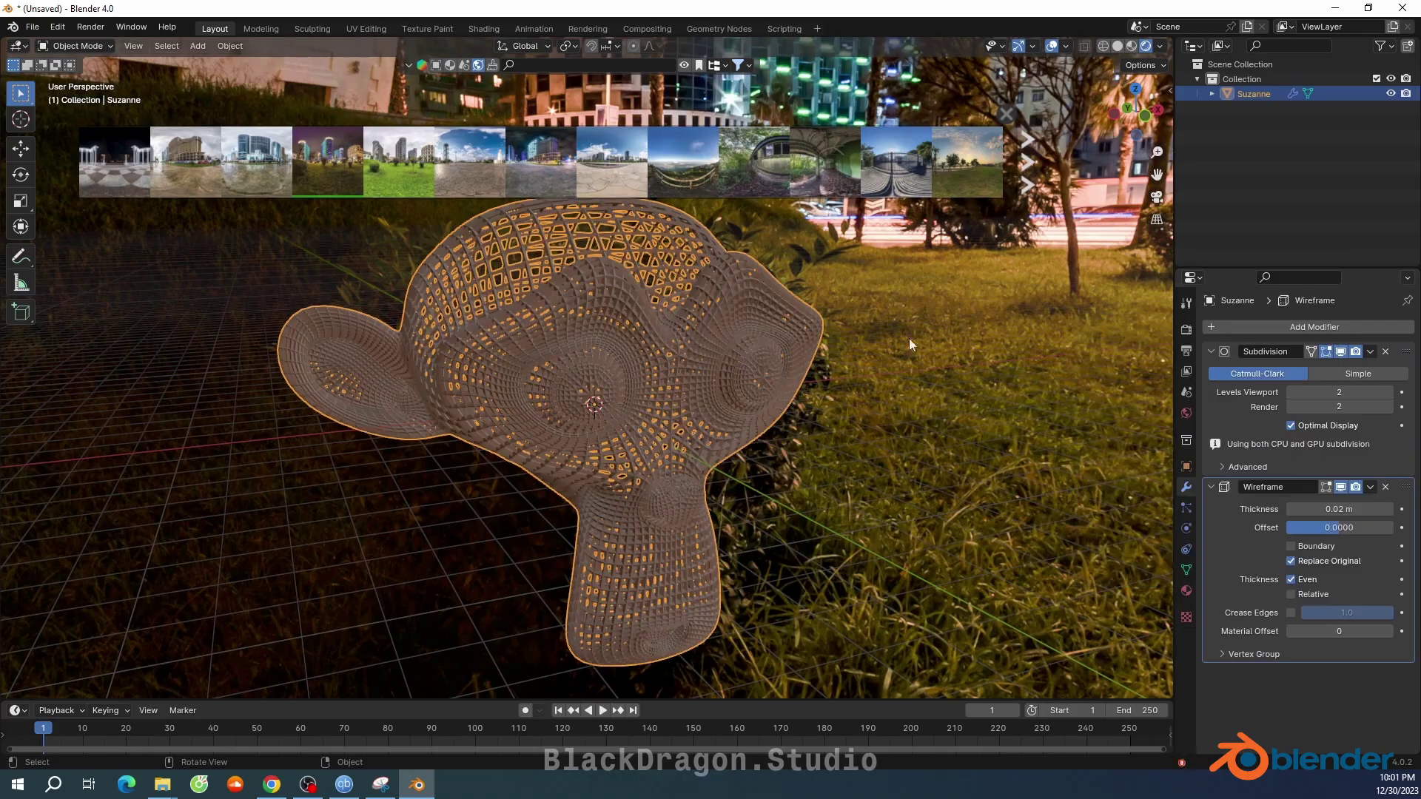
mouse_move(909, 339)
middle_mouse_down()
mouse_move(592, 317)
mouse_move(665, 264)
mouse_move(741, 367)
mouse_move(703, 385)
mouse_move(733, 381)
middle_mouse_up()
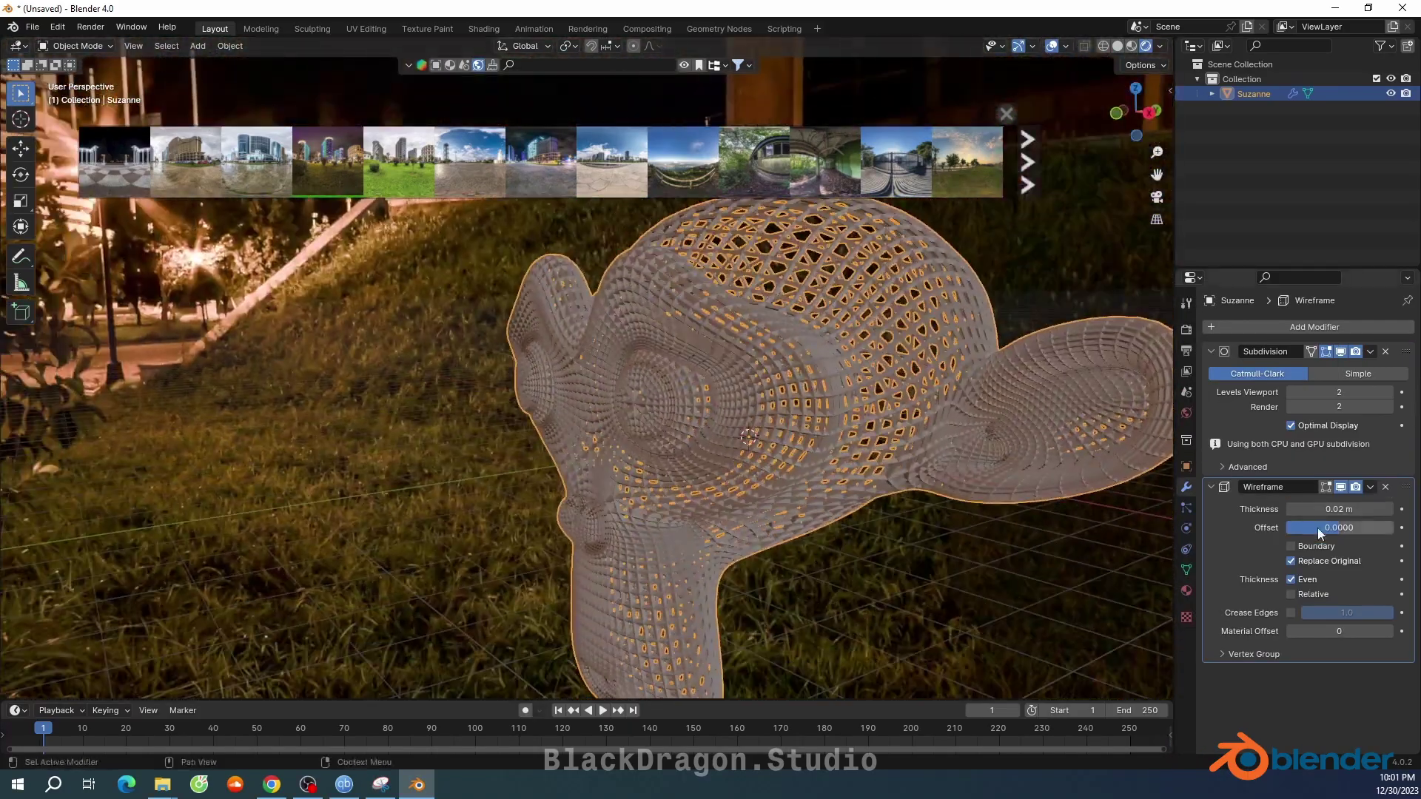
left_click(1326, 509)
left_click(1307, 510)
type("1")
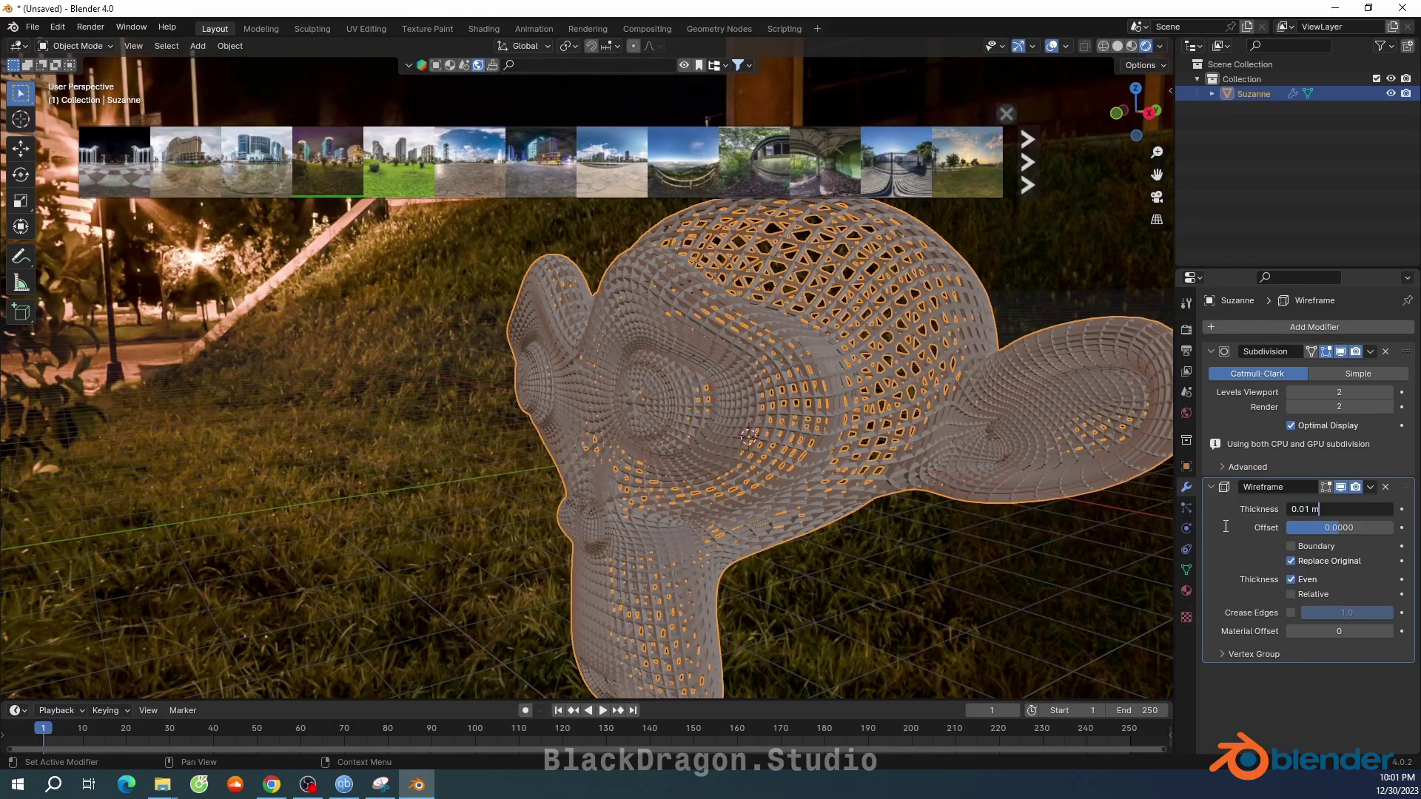
key("Return")
mouse_move(799, 318)
middle_mouse_down()
mouse_move(949, 370)
mouse_move(896, 319)
mouse_move(822, 352)
mouse_move(673, 365)
middle_mouse_up()
scroll(815, 352, "down", 3)
scroll(625, 376, "up", 5)
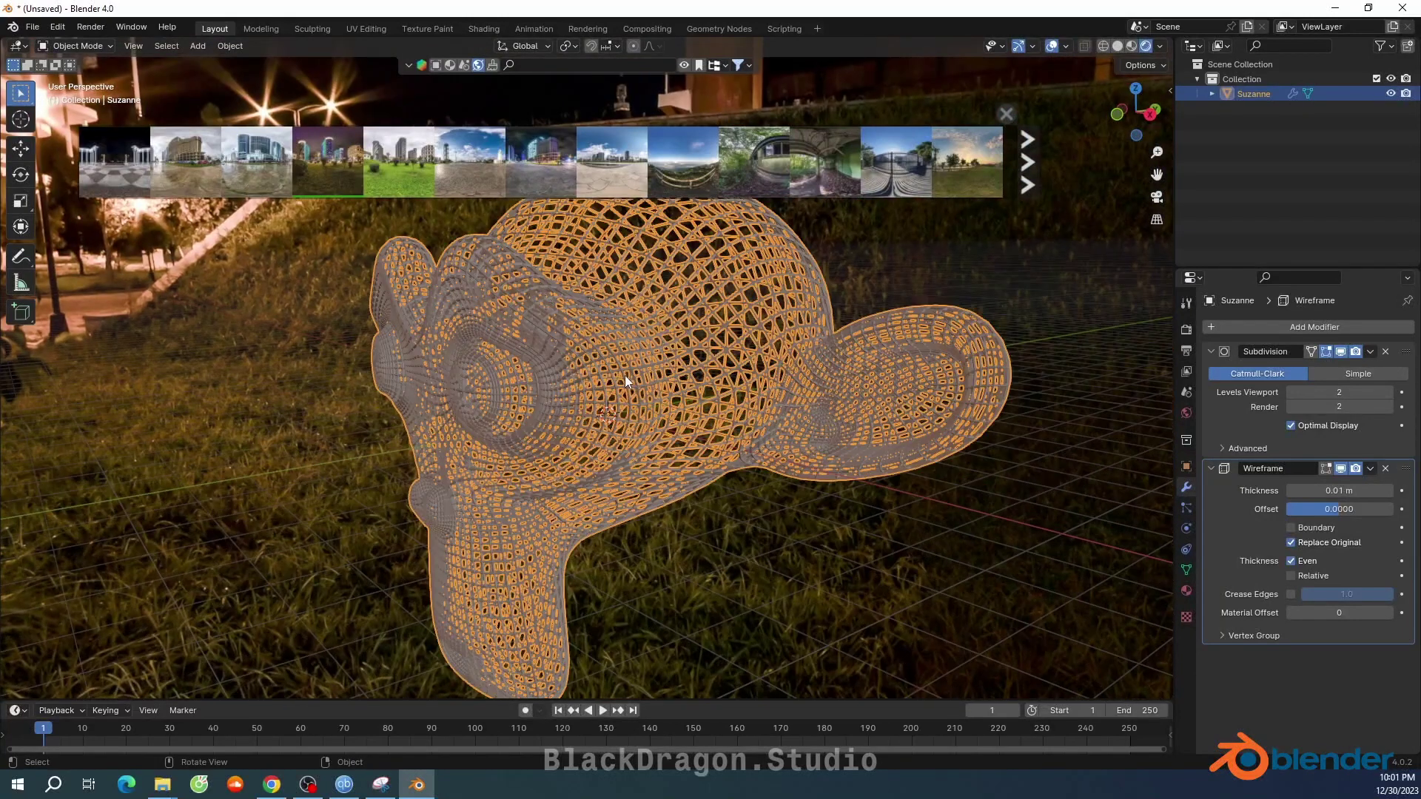
scroll(652, 379, "down", 3)
scroll(678, 385, "down", 2)
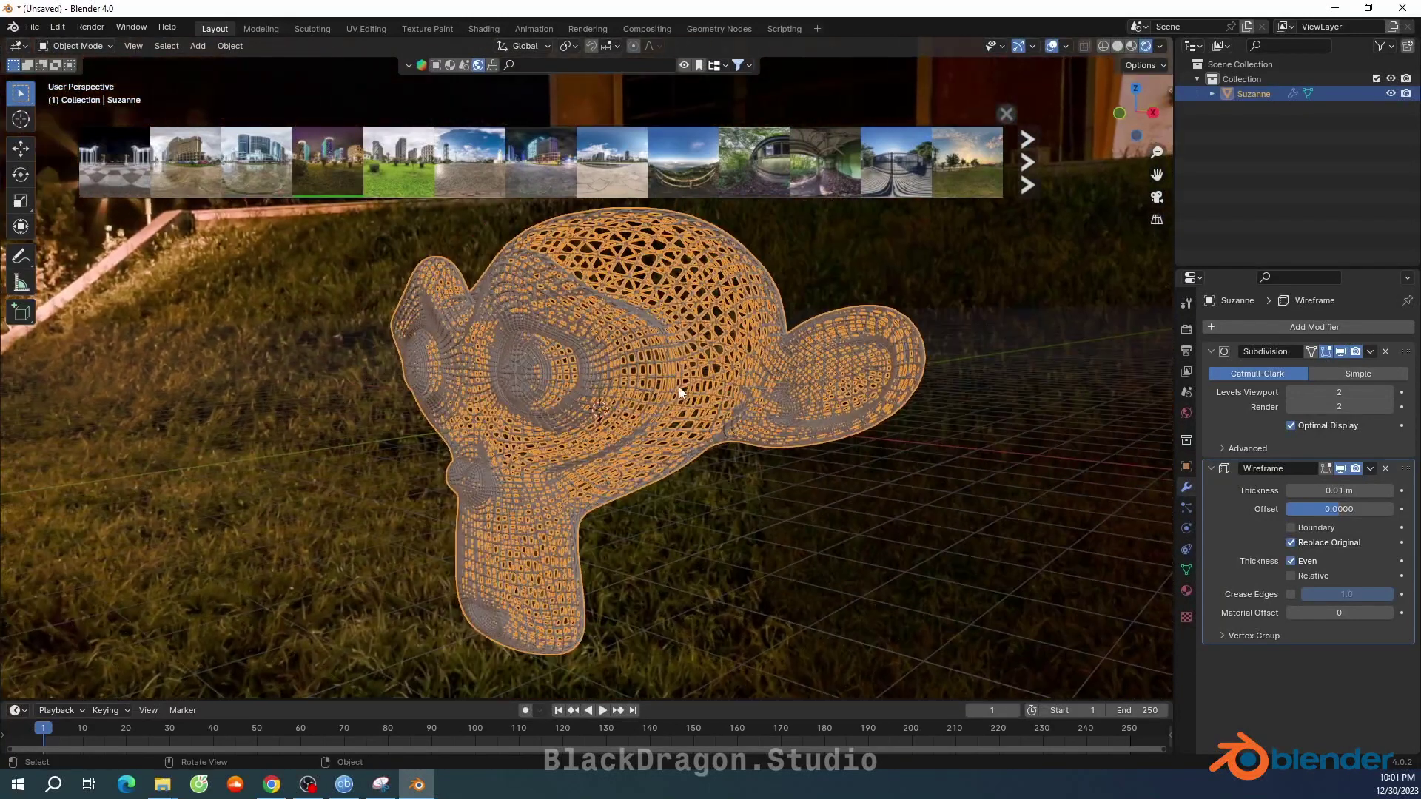
left_click(1186, 592)
Create Material.001 for Suzanne and hide the HDRI thumbnail strip
left_click(1303, 385)
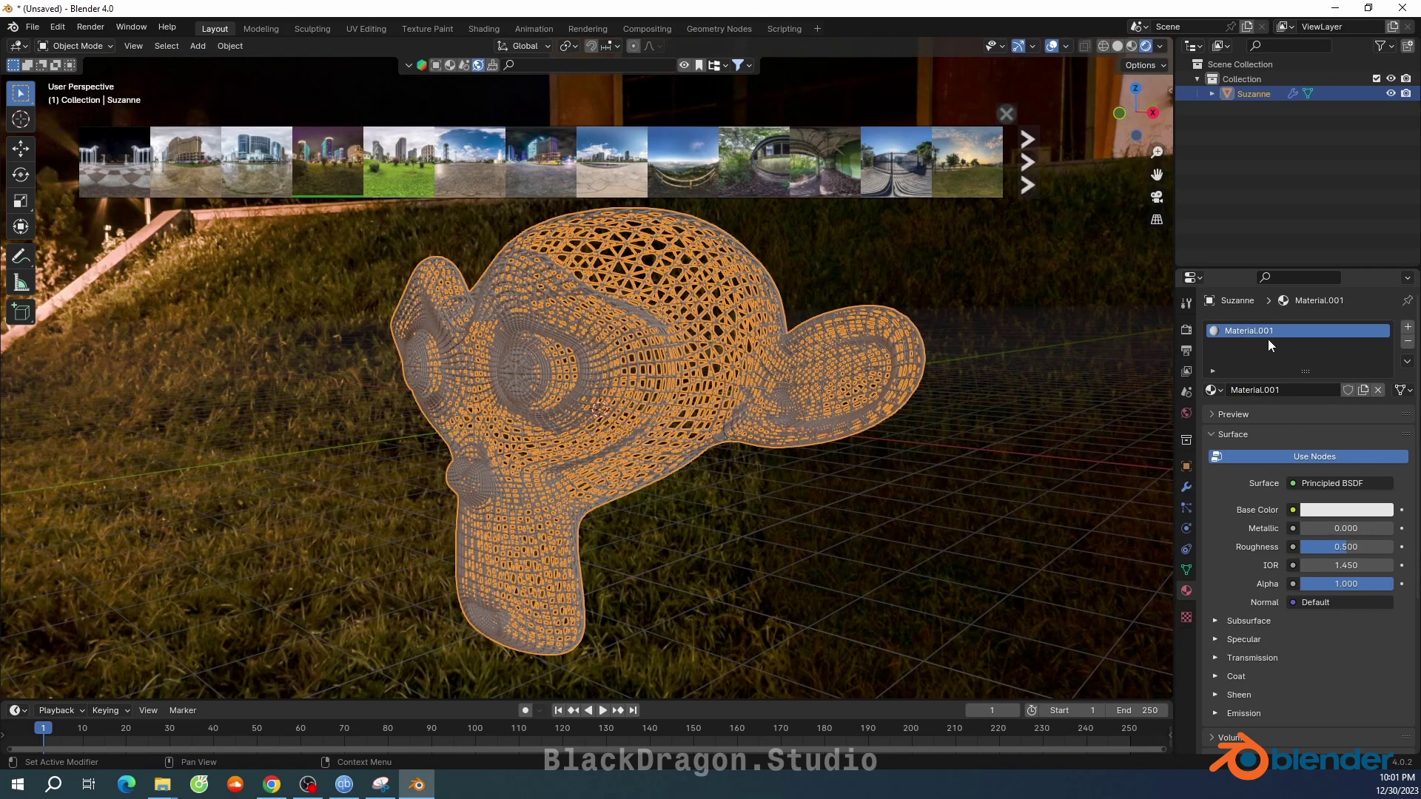
middle_click_drag(723, 435, 803, 434)
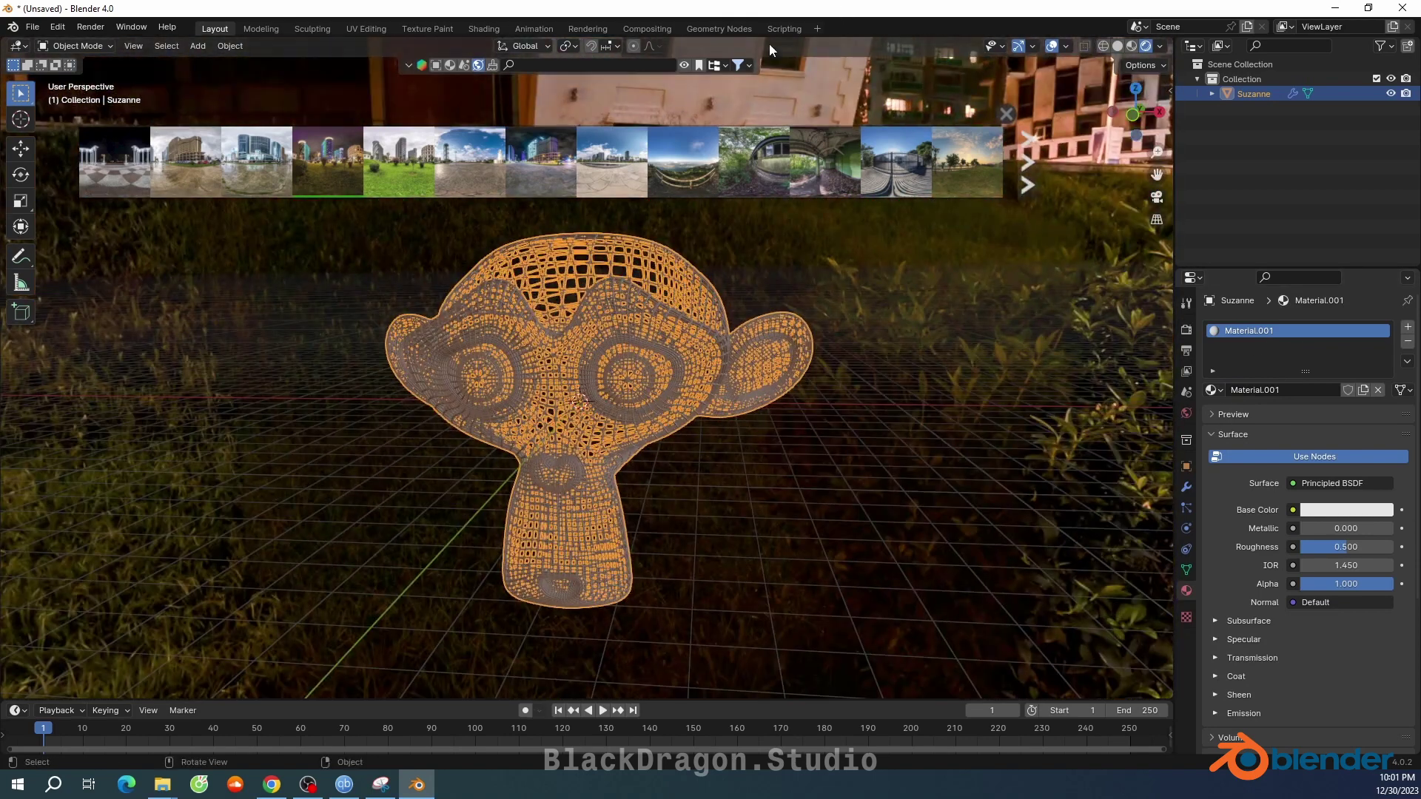
left_click(684, 65)
middle_click_drag(593, 374, 603, 348)
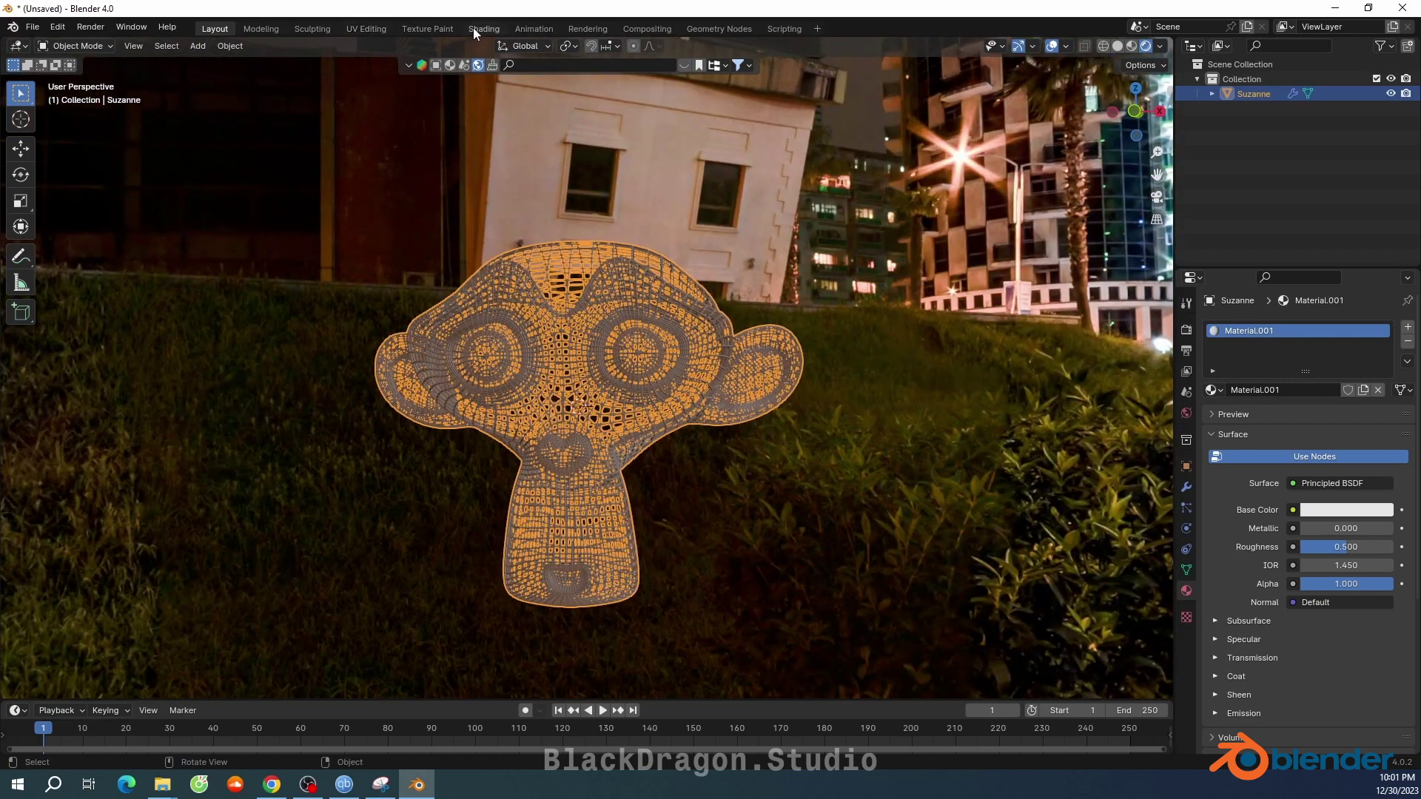
Switch to the Shading workspace to see the material's nodes
left_click(474, 34)
mouse_move(626, 290)
middle_mouse_down()
mouse_move(735, 259)
mouse_move(723, 222)
mouse_move(672, 251)
mouse_move(666, 311)
middle_mouse_up()
scroll(777, 629, "up", 2)
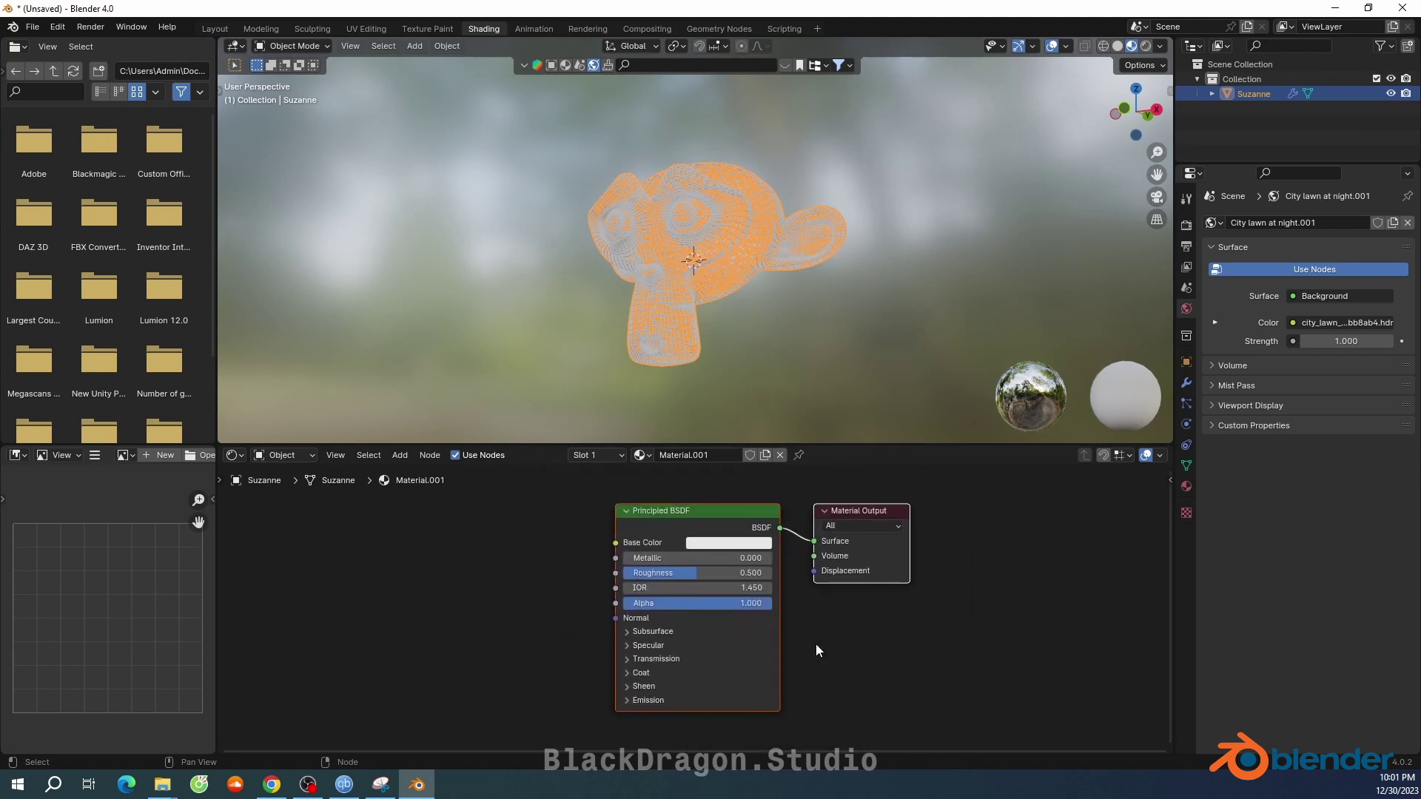
Spread out the Material Output and Principled BSDF nodes to make room
middle_click_drag(817, 650, 822, 620)
left_click(476, 578)
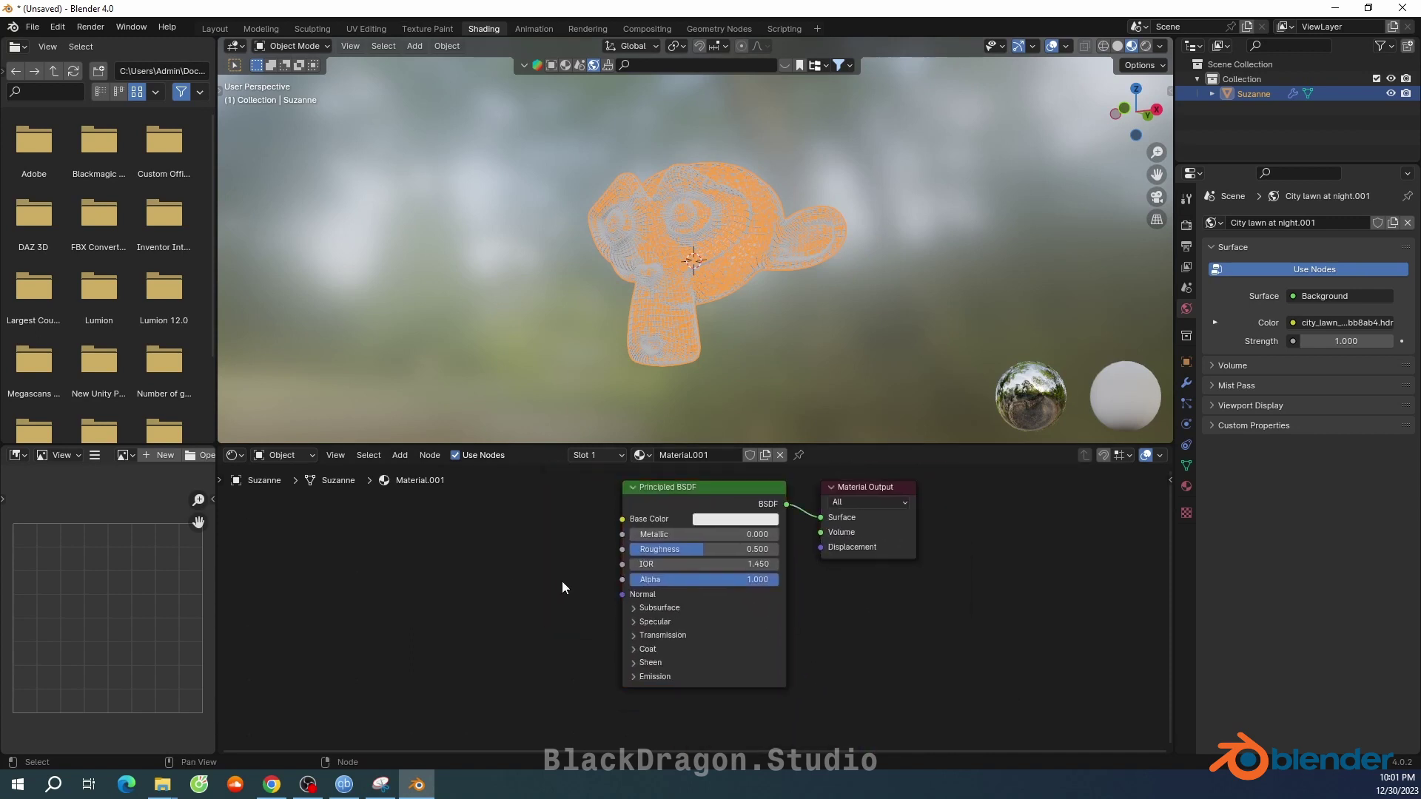
middle_click_drag(563, 588, 615, 617)
left_click_drag(915, 521, 1096, 482)
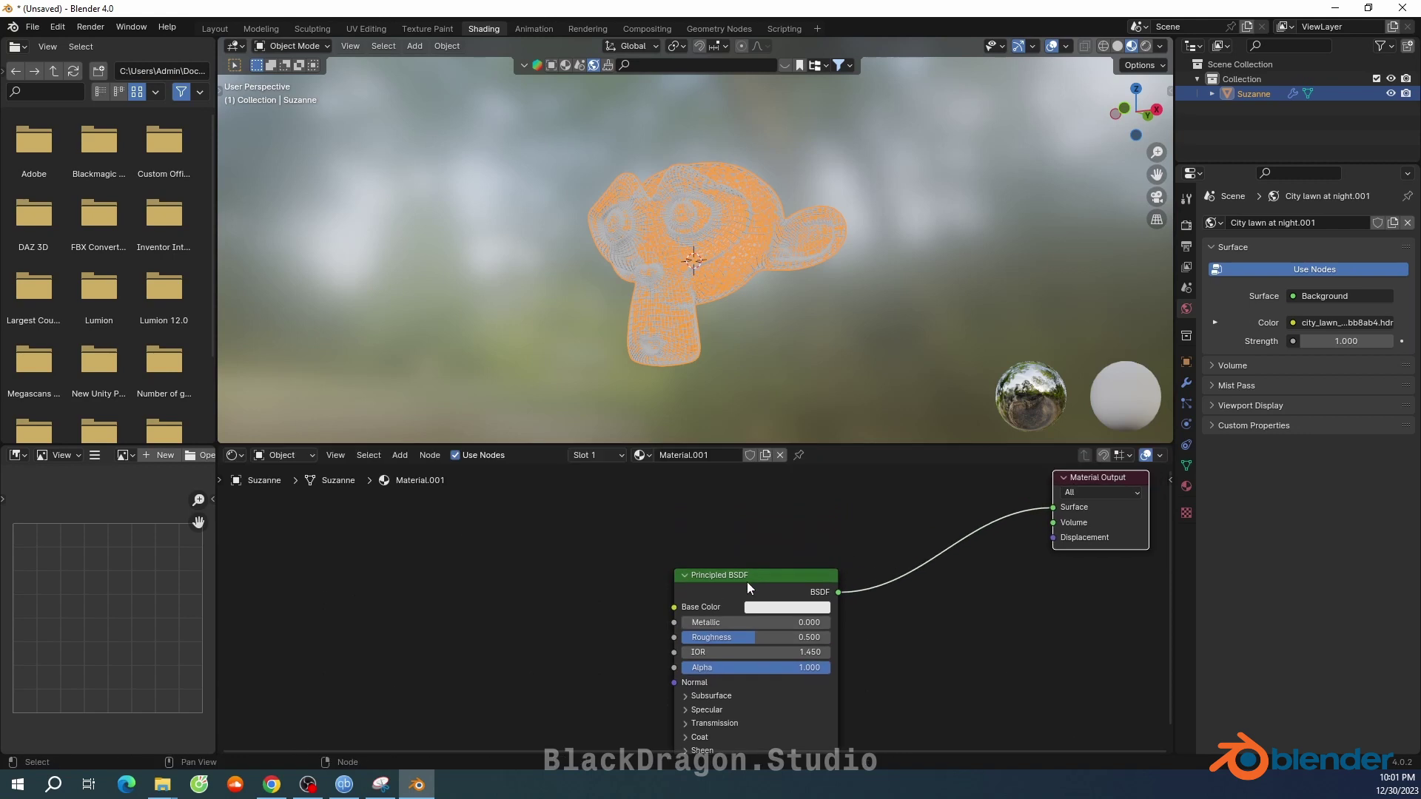
left_click_drag(755, 516, 570, 599)
Insert a Mix Shader between the Principled BSDF and Material Output
key("shift+a")
left_click(680, 532)
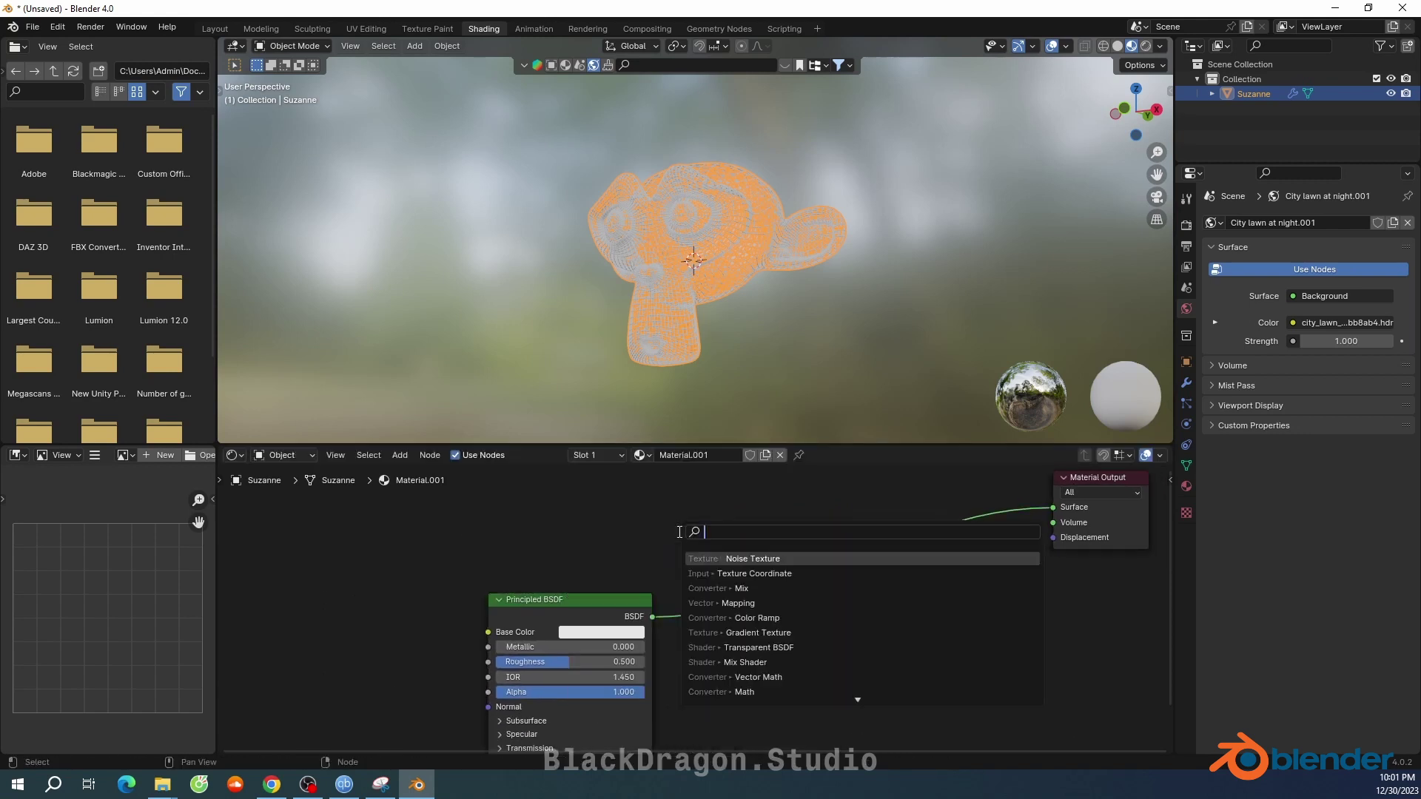
type("mix")
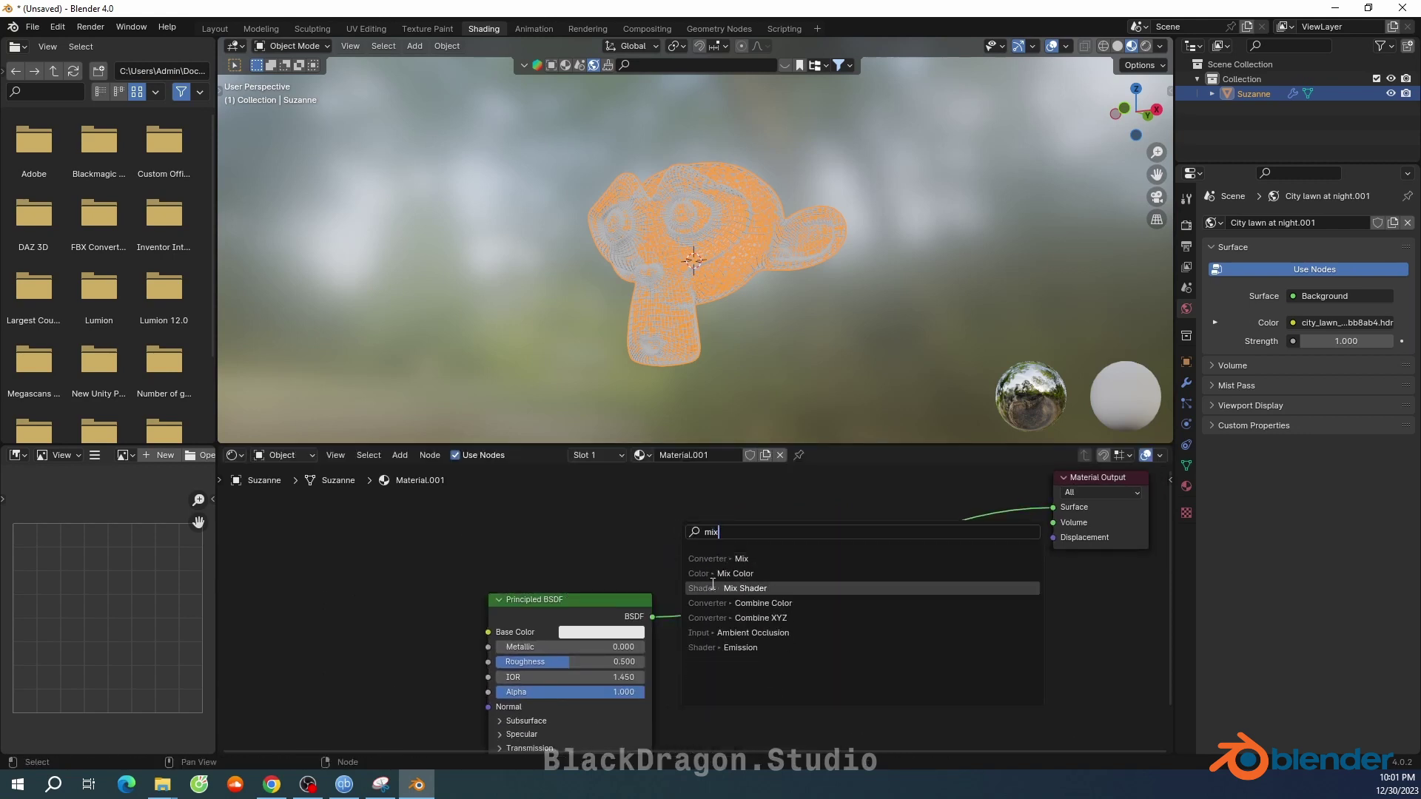
left_click(745, 589)
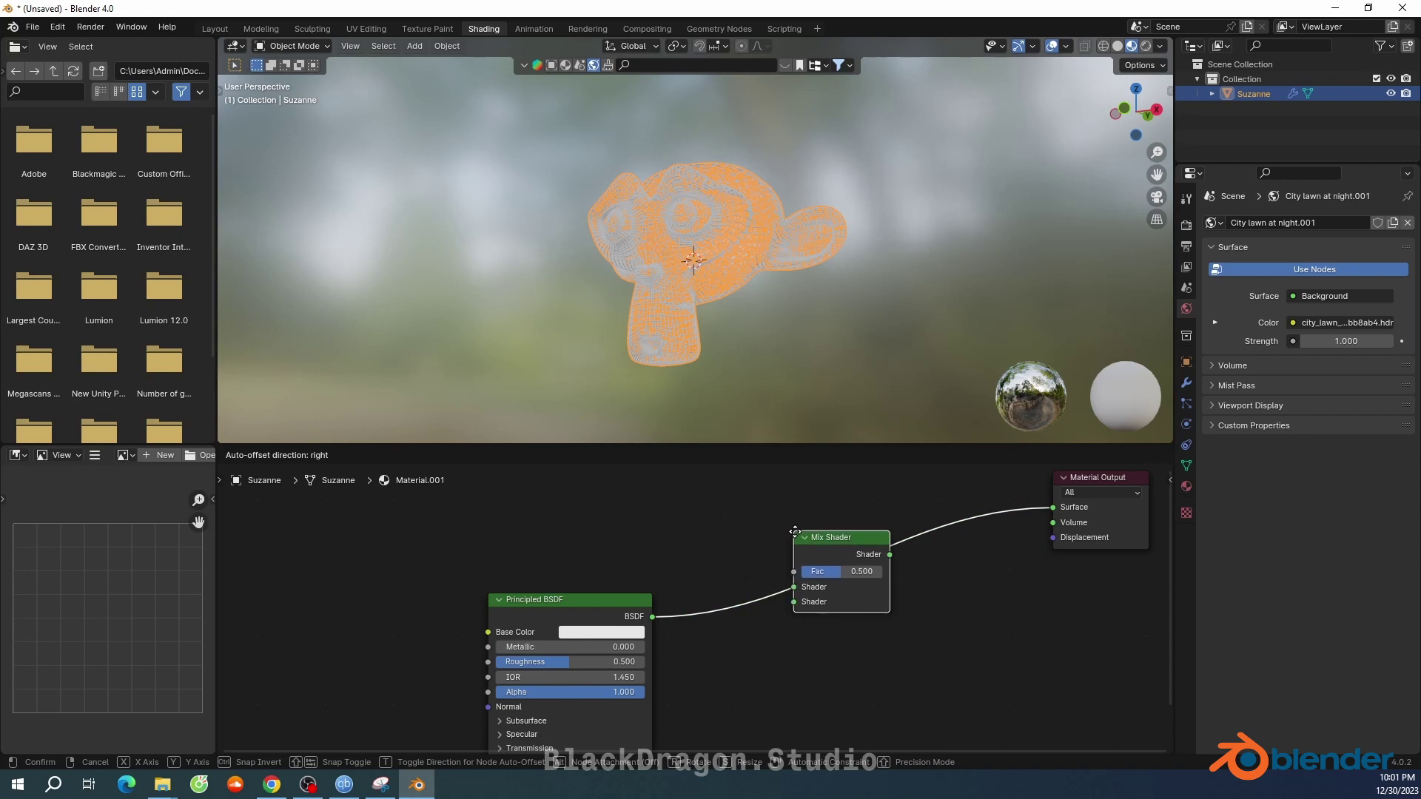
left_click(792, 530)
middle_click_drag(720, 529, 870, 570)
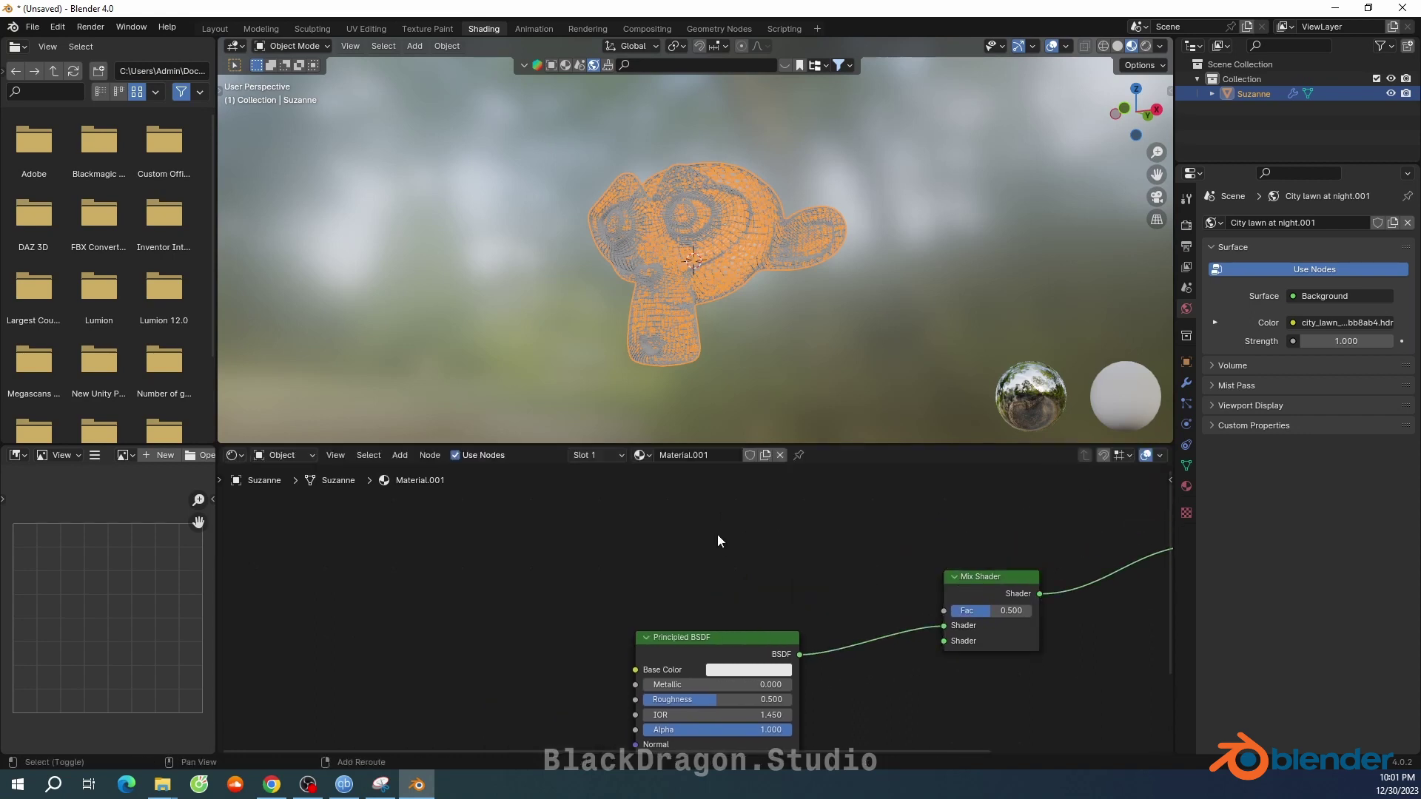
Add a Transparent BSDF and connect it to the Mix Shader's second shader input
key("shift+a")
left_click(656, 536)
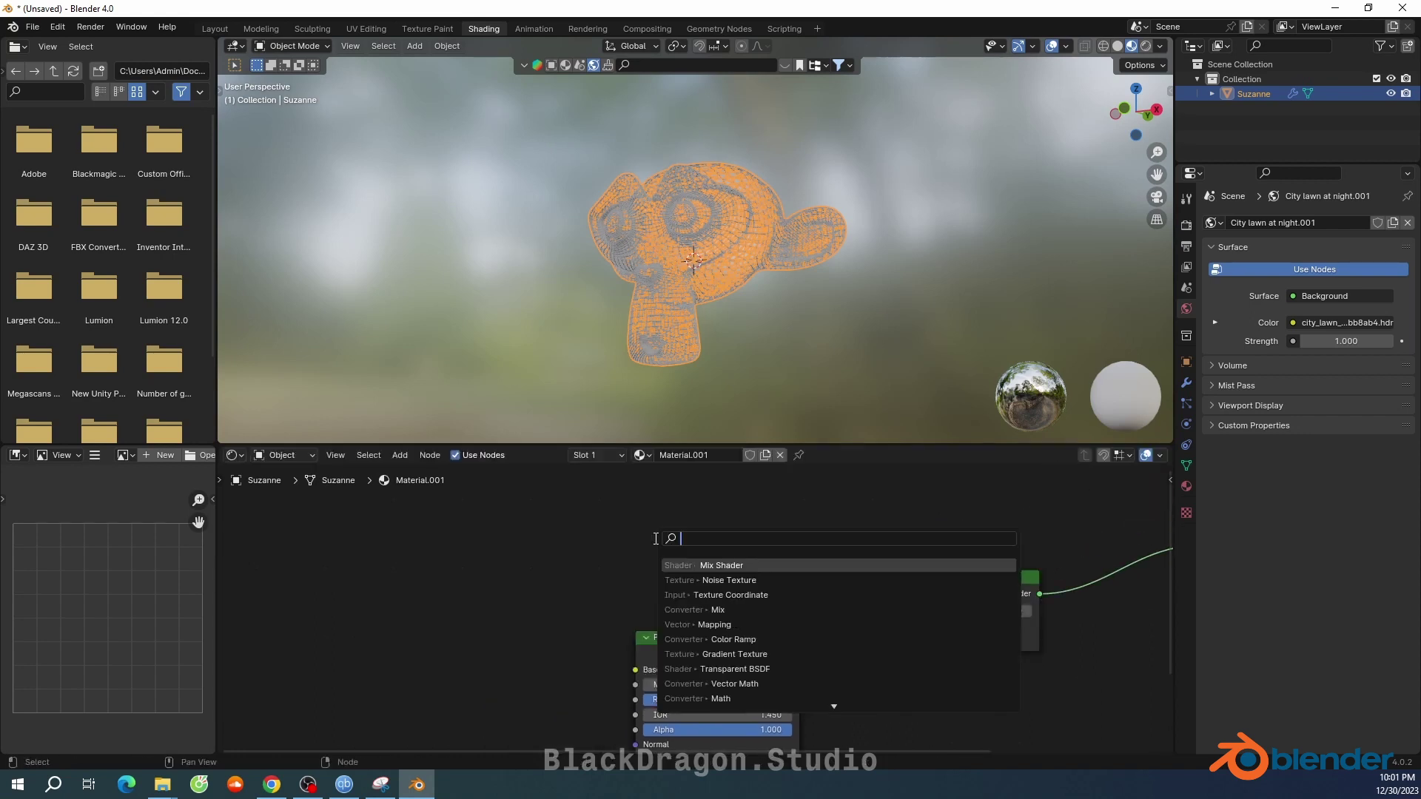
type("transp")
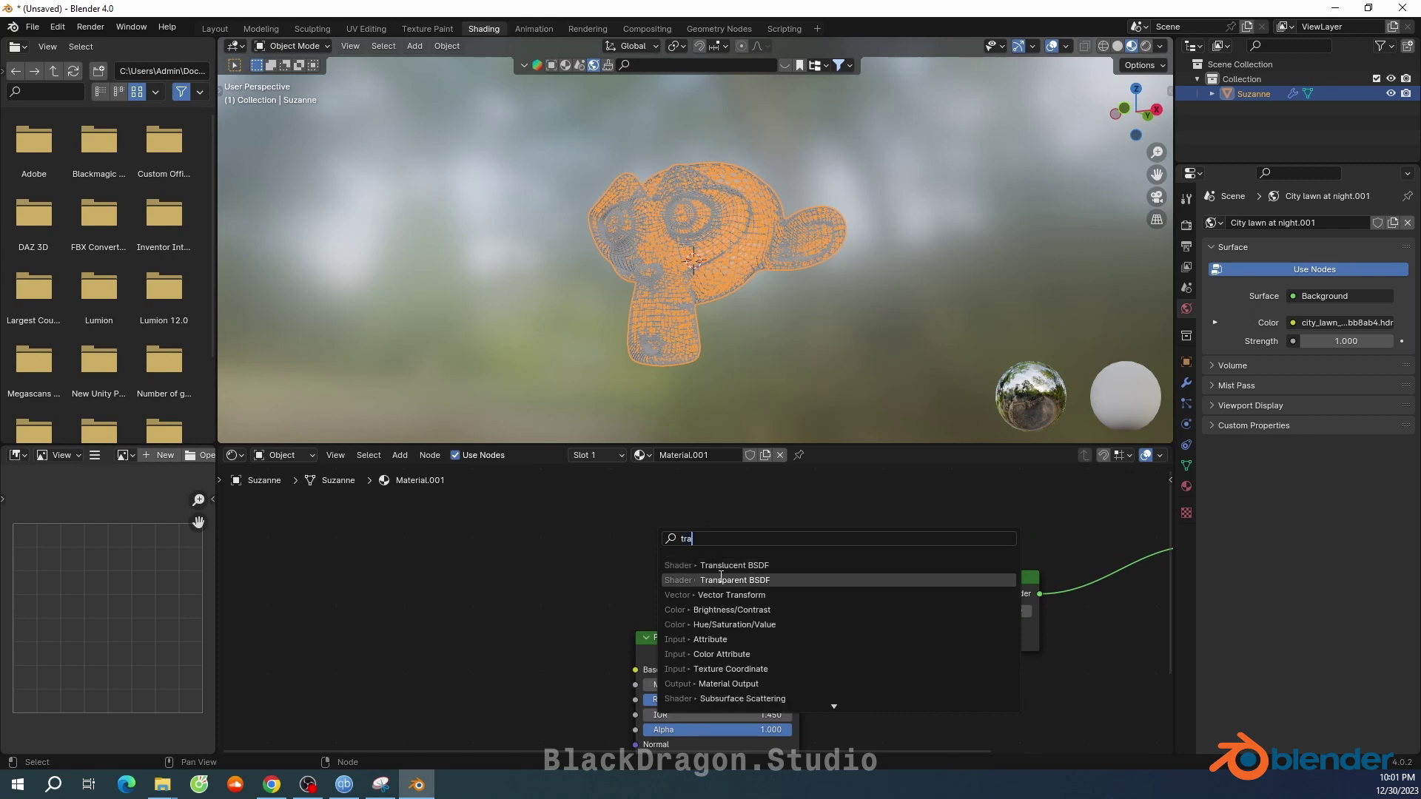
left_click(755, 581)
left_click(859, 676)
middle_click_drag(995, 595, 842, 527)
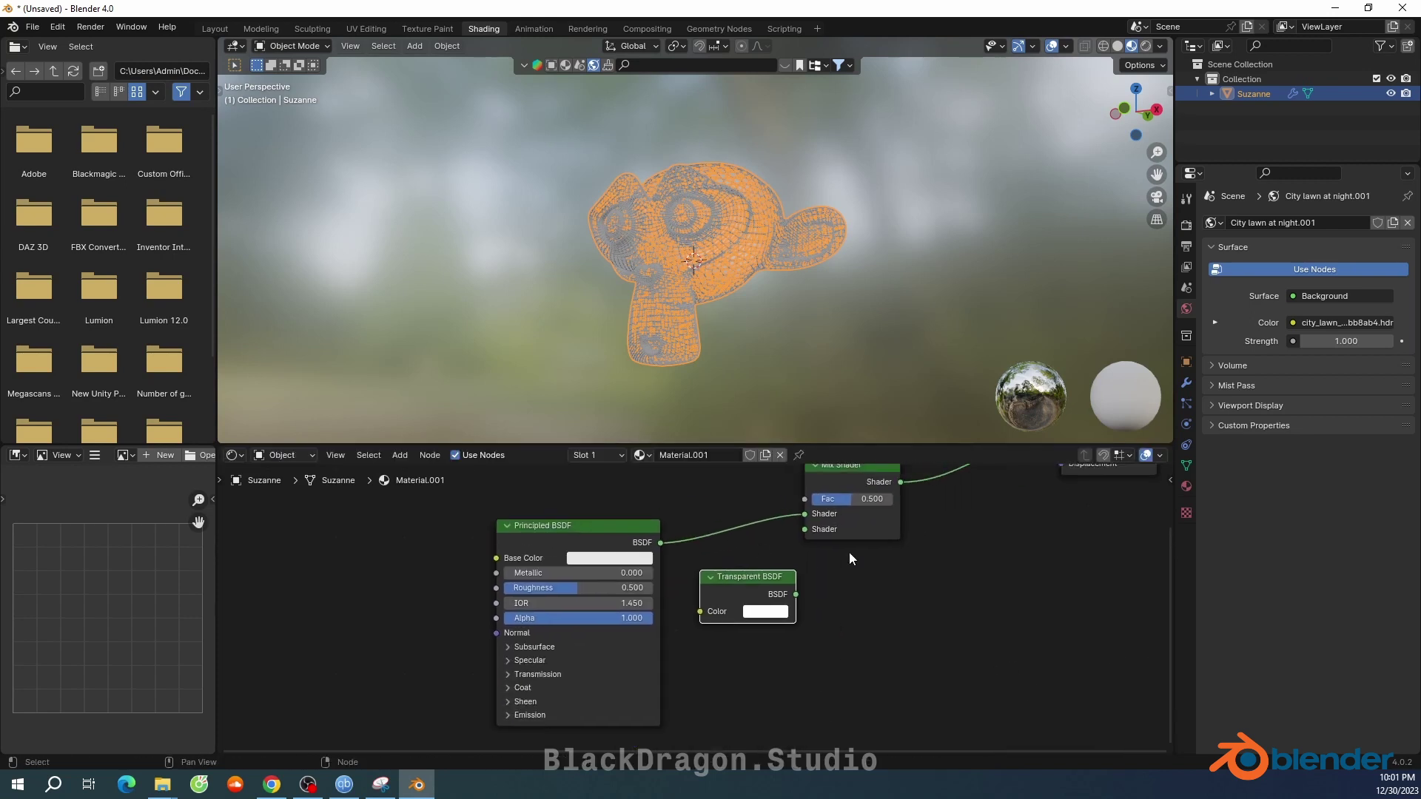
left_click_drag(842, 527, 912, 509)
middle_click_drag(912, 509, 912, 529)
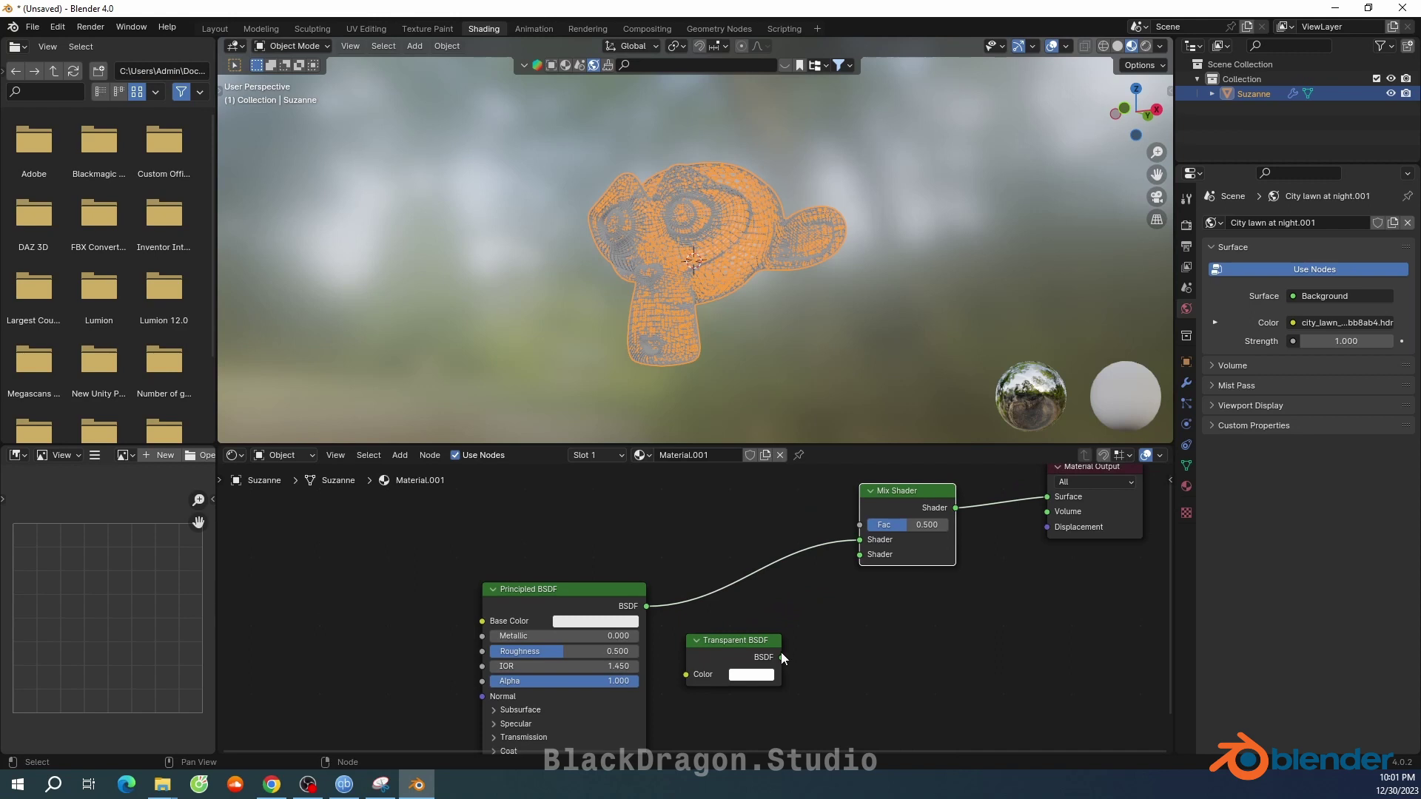
left_click_drag(781, 657, 818, 615)
left_click_drag(869, 556, 867, 556)
Pan the node editor to clear empty space for another node
mouse_move(747, 648)
middle_mouse_down()
mouse_move(815, 630)
mouse_move(825, 666)
middle_mouse_up()
mouse_move(435, 626)
middle_mouse_down()
mouse_move(571, 564)
mouse_move(723, 596)
middle_mouse_up()
middle_click_drag(709, 481, 702, 577)
key("shift+a")
Add a Color Ramp and link its Color to the Mix Shader's Fac
type("c")
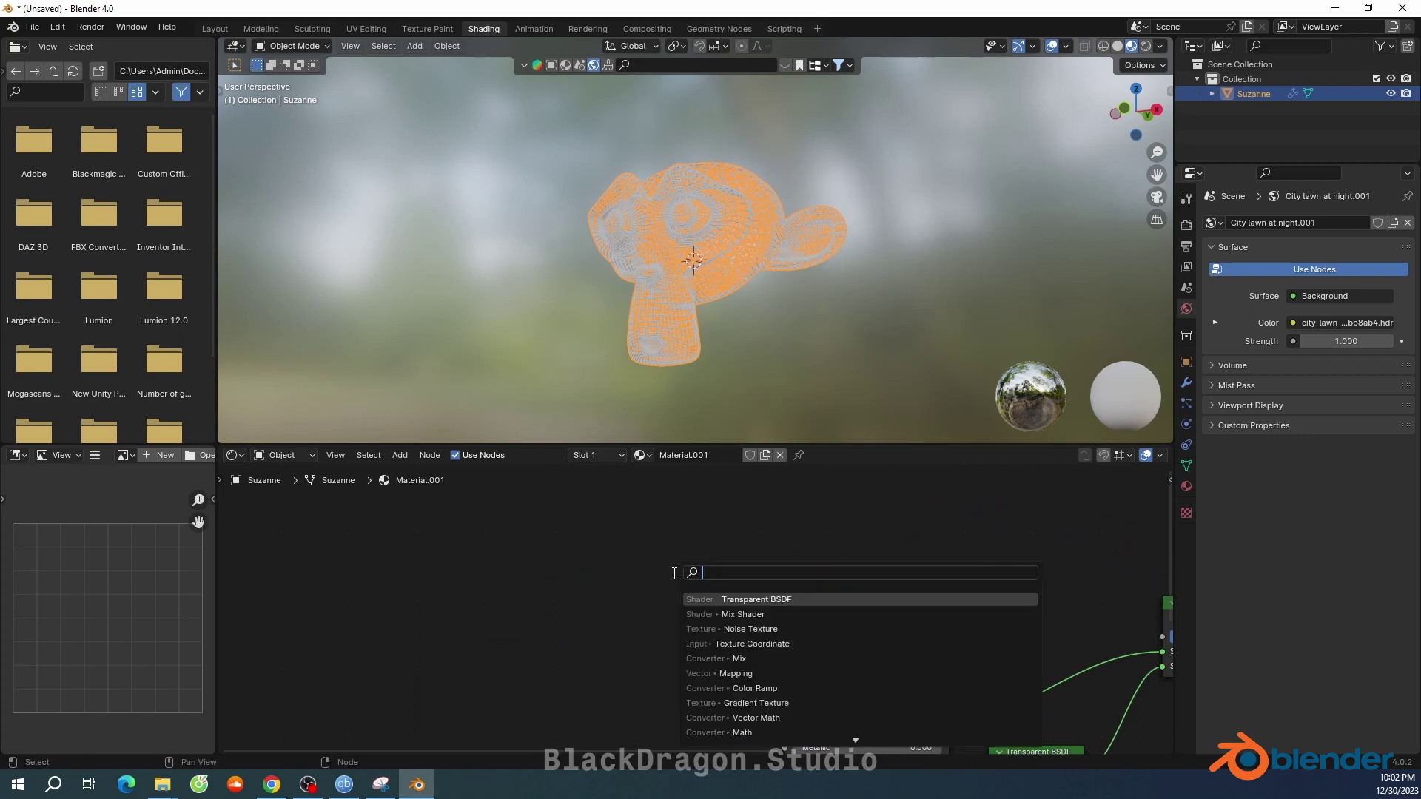
type("olor")
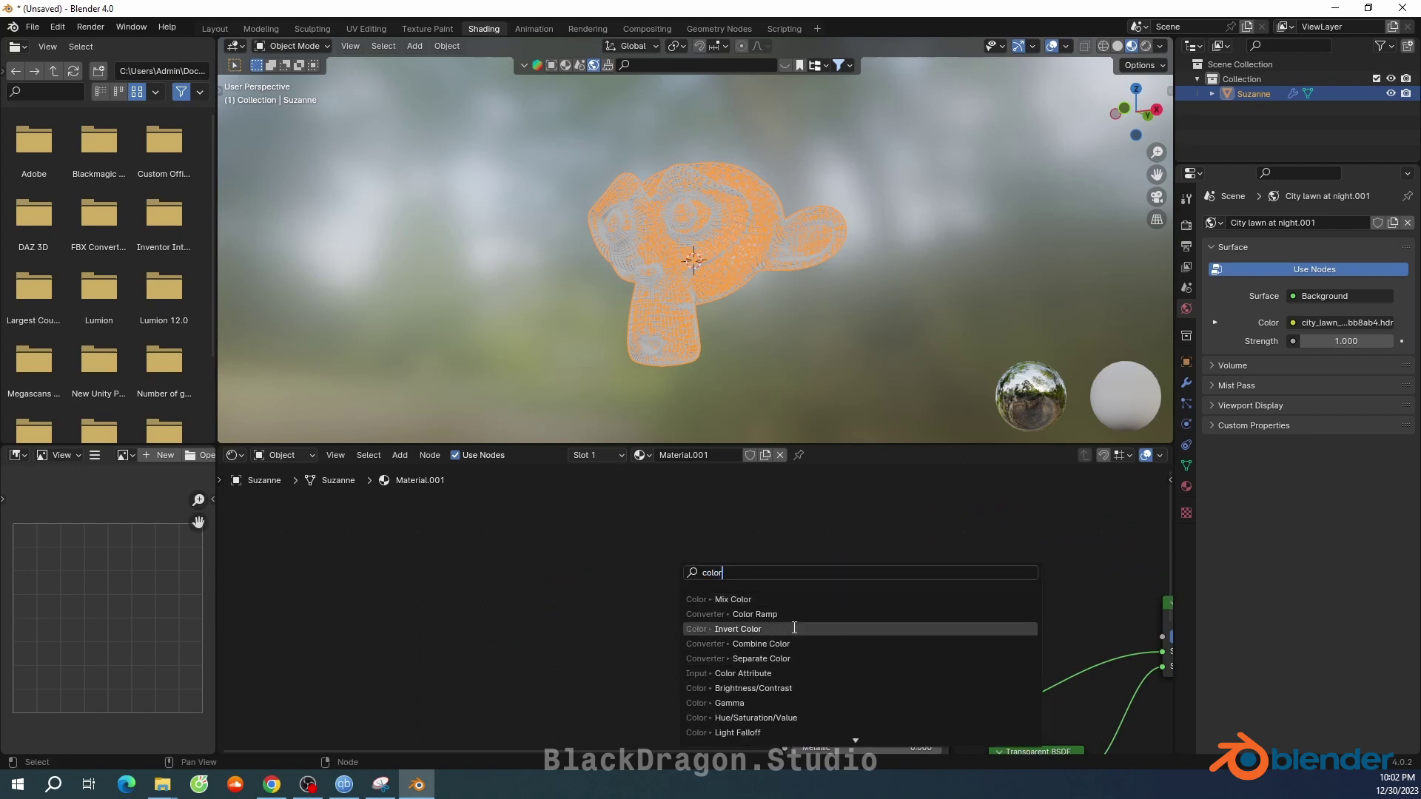
left_click(755, 615)
left_click(633, 485)
scroll(885, 597, "down", 1)
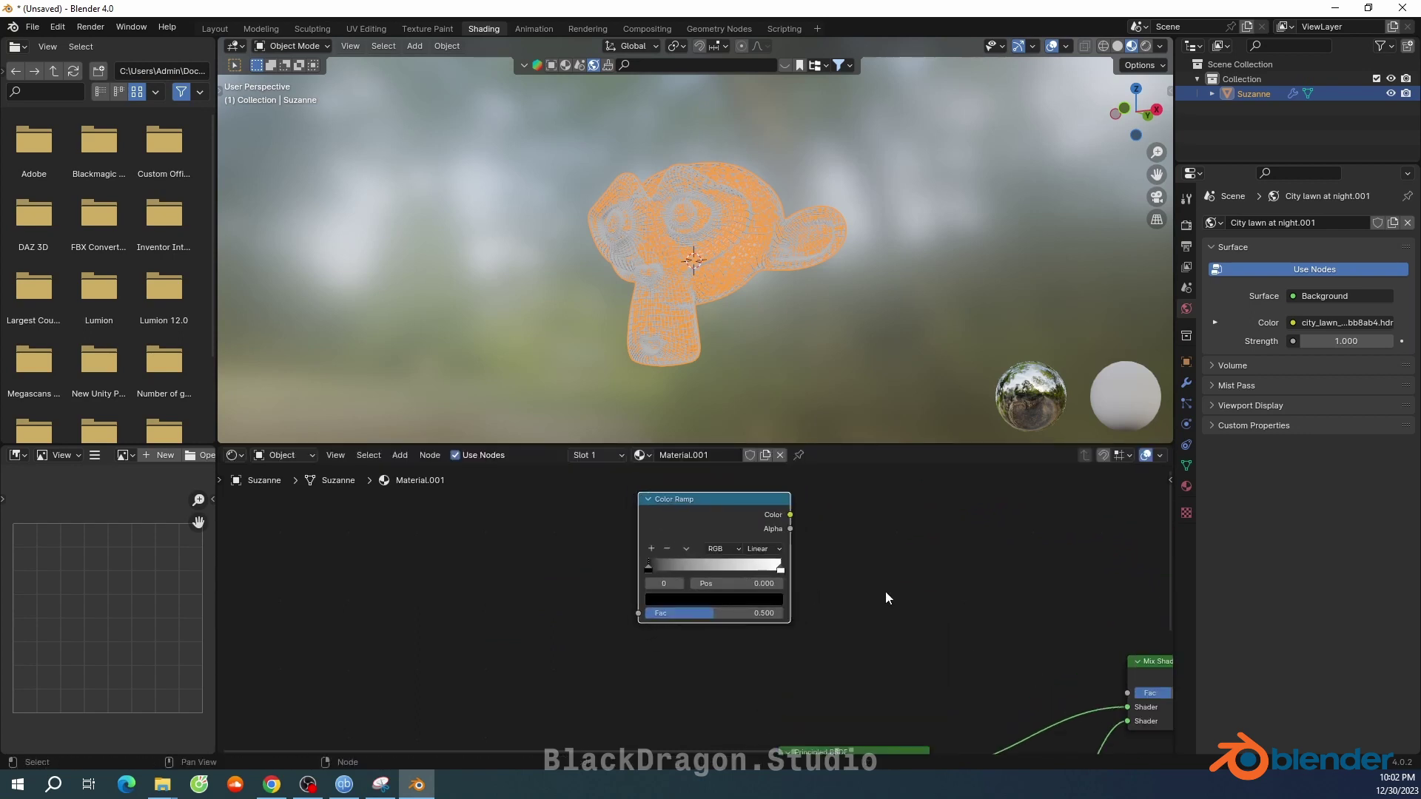
scroll(875, 596, "down", 1)
middle_click_drag(873, 594, 708, 566)
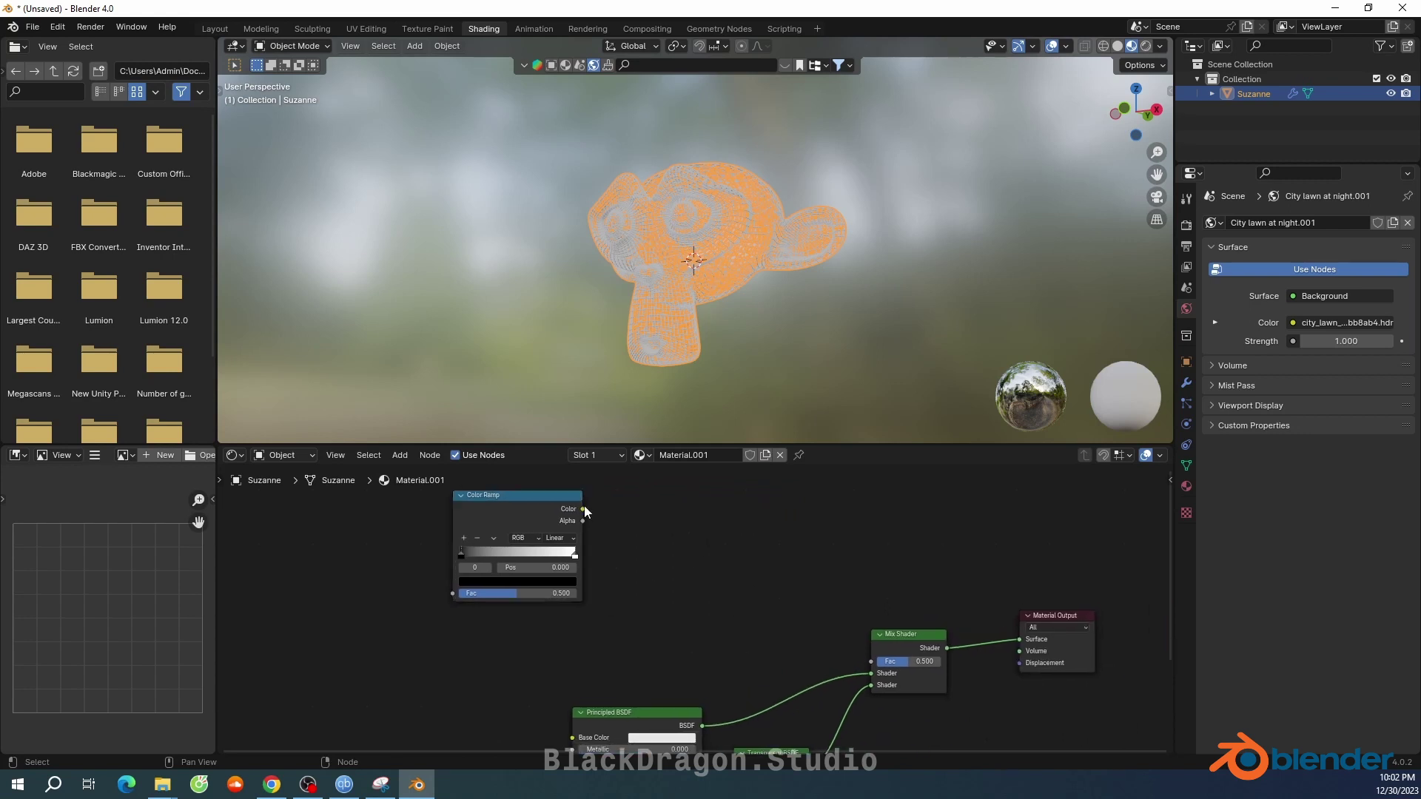
left_click_drag(582, 508, 871, 661)
mouse_move(520, 539)
middle_mouse_down()
mouse_move(743, 557)
mouse_move(689, 530)
middle_mouse_up()
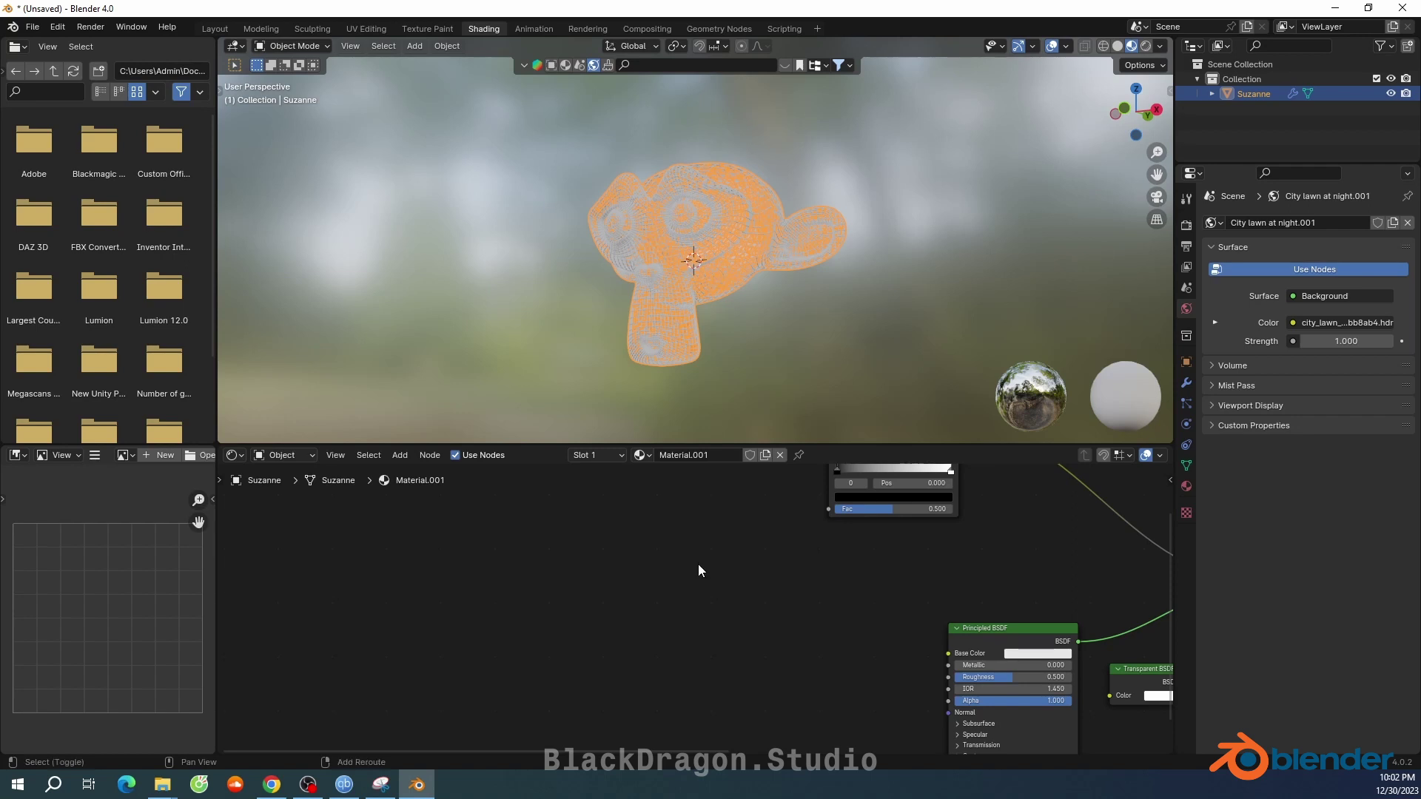
Add a second, unconnected Color Ramp node
key("shift+a")
left_click(699, 563)
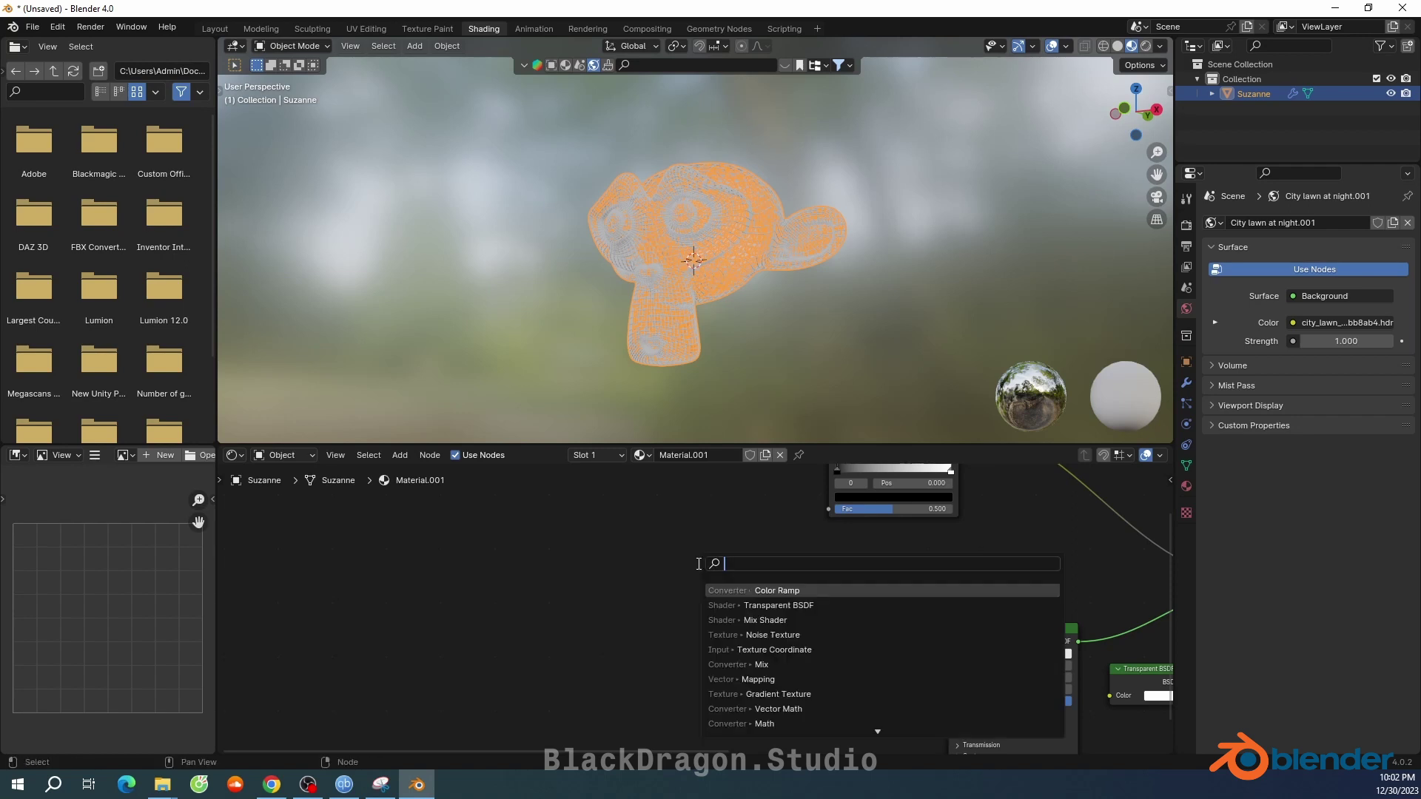
type("color")
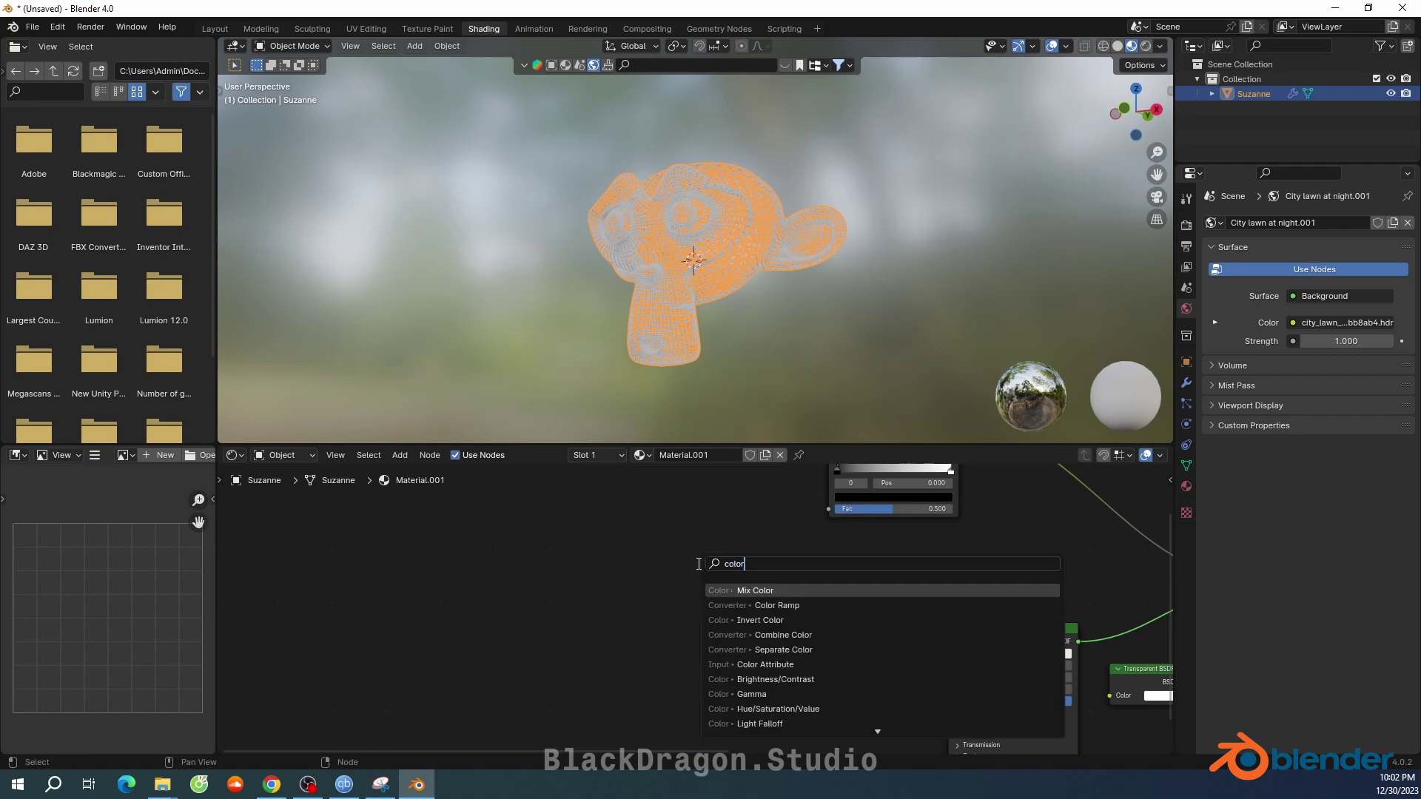
left_click(770, 605)
left_click(785, 644)
middle_click_drag(896, 546, 866, 633)
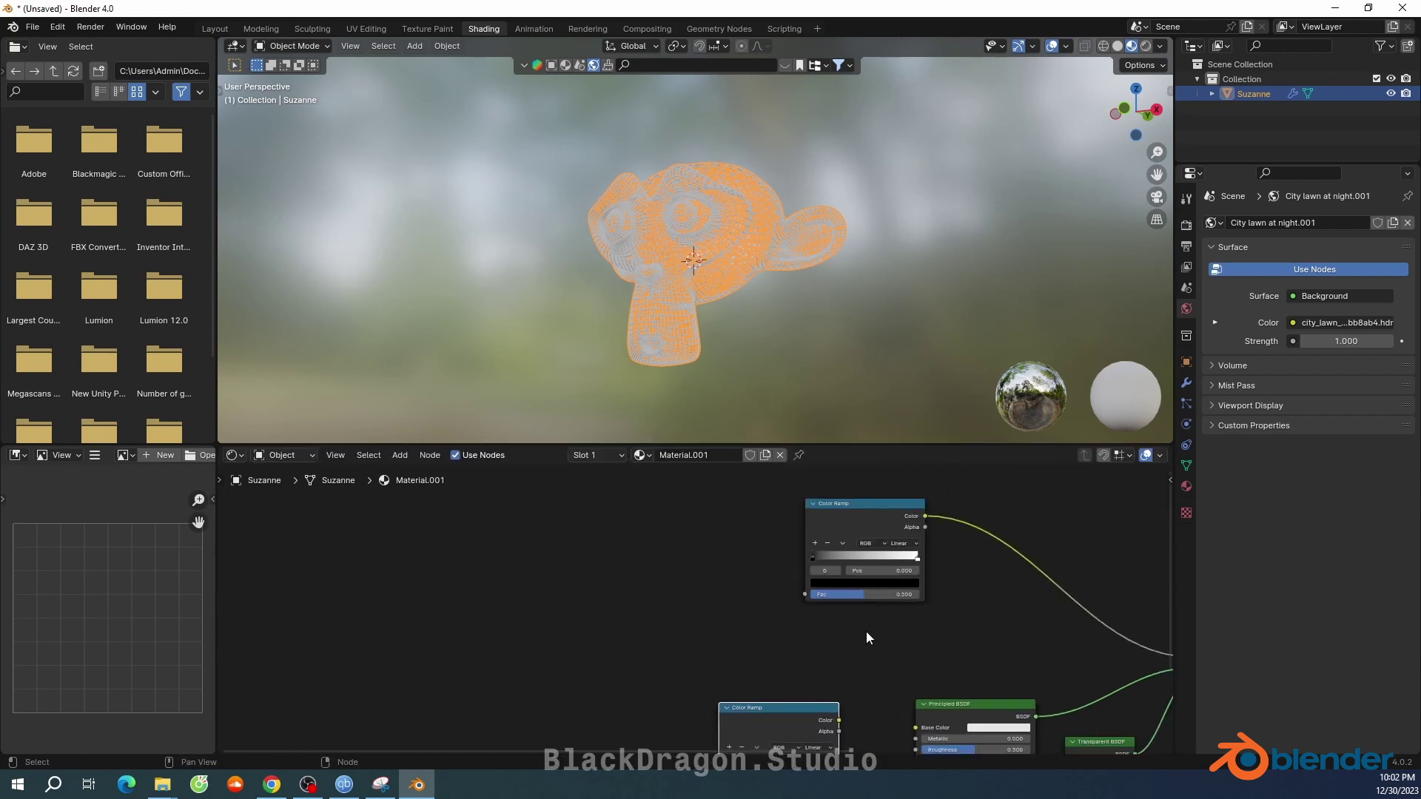
scroll(866, 632, "down", 1)
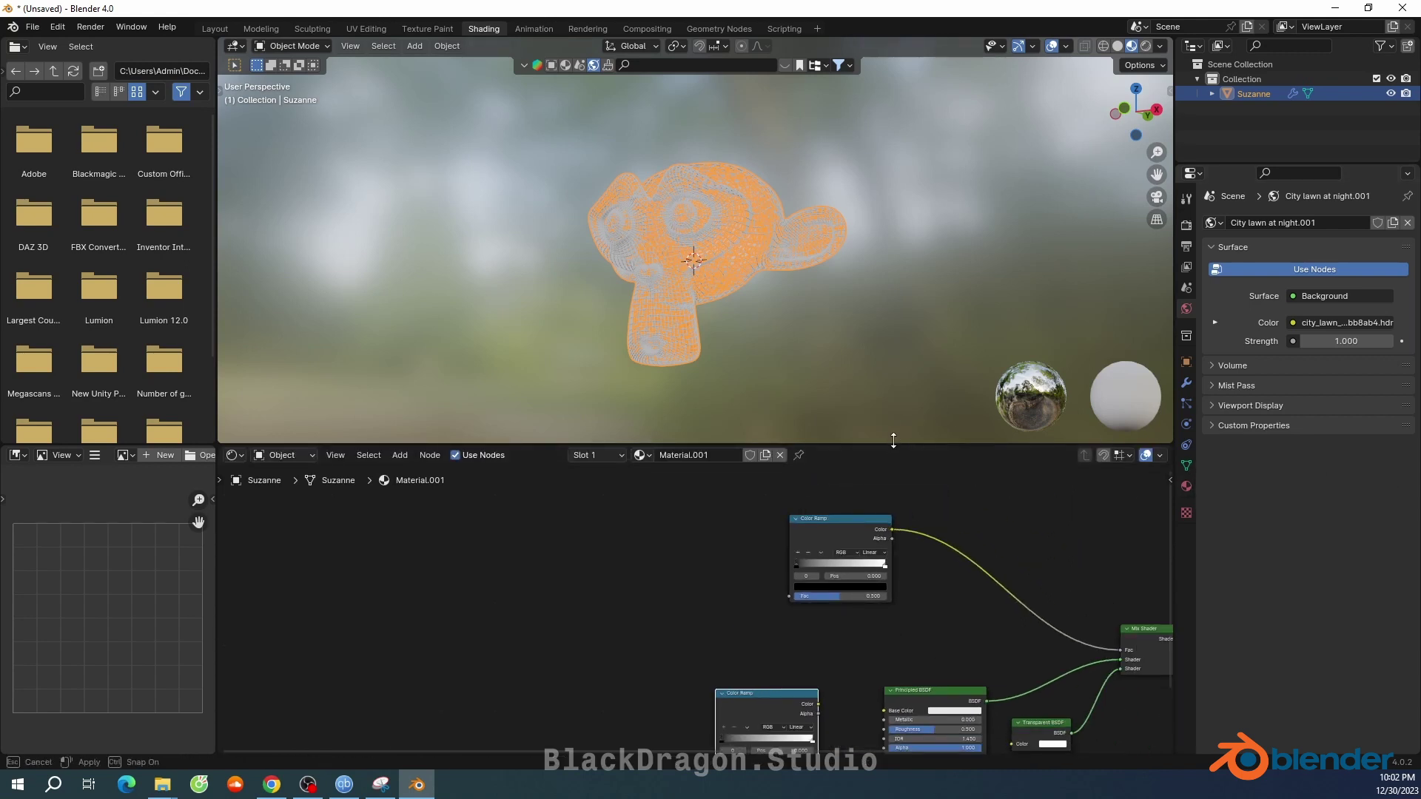
Drag the area border up to make the node editor taller
left_click_drag(894, 447, 893, 217)
scroll(520, 427, "down", 2)
scroll(520, 427, "up", 1)
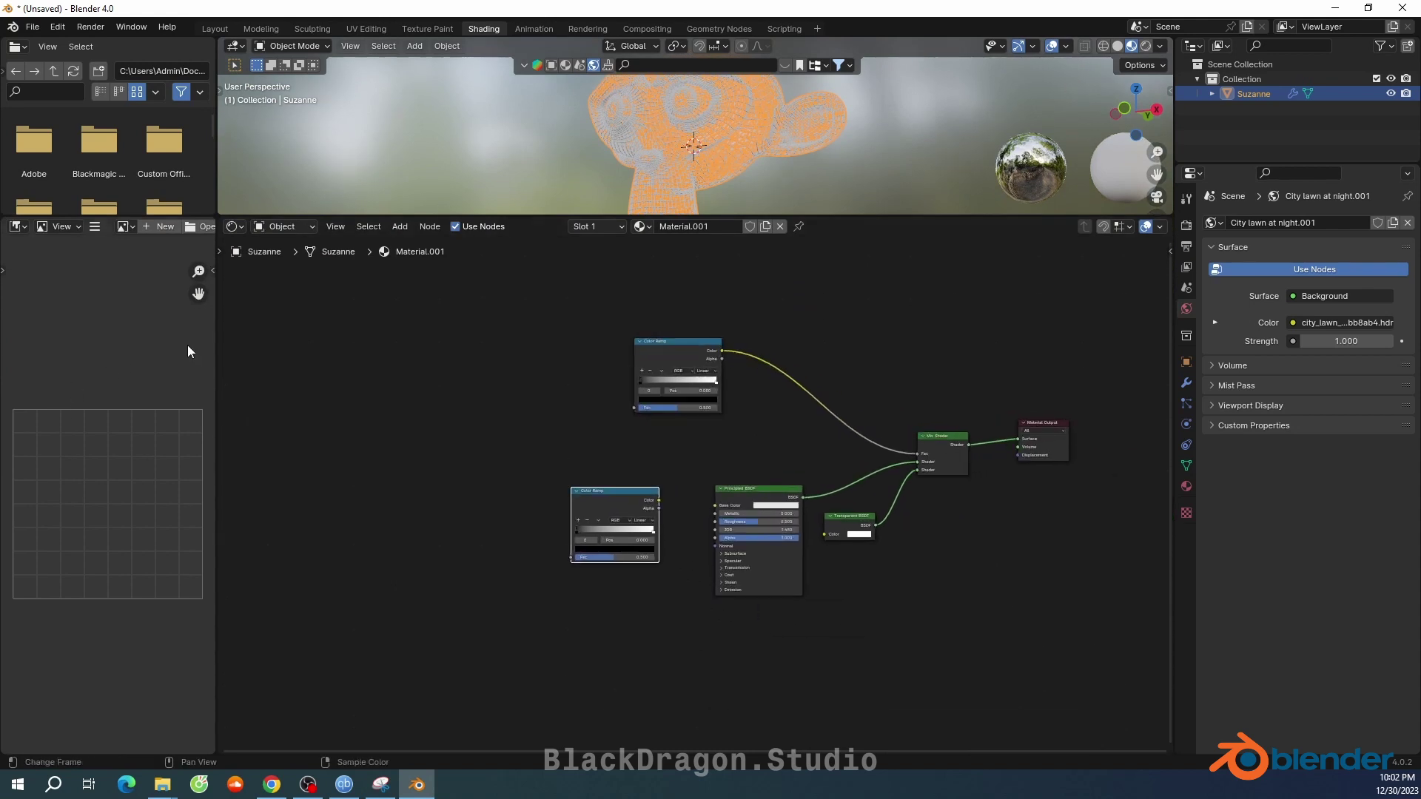
Join the side image panel into the node editor so it spans the width
right_click(215, 335)
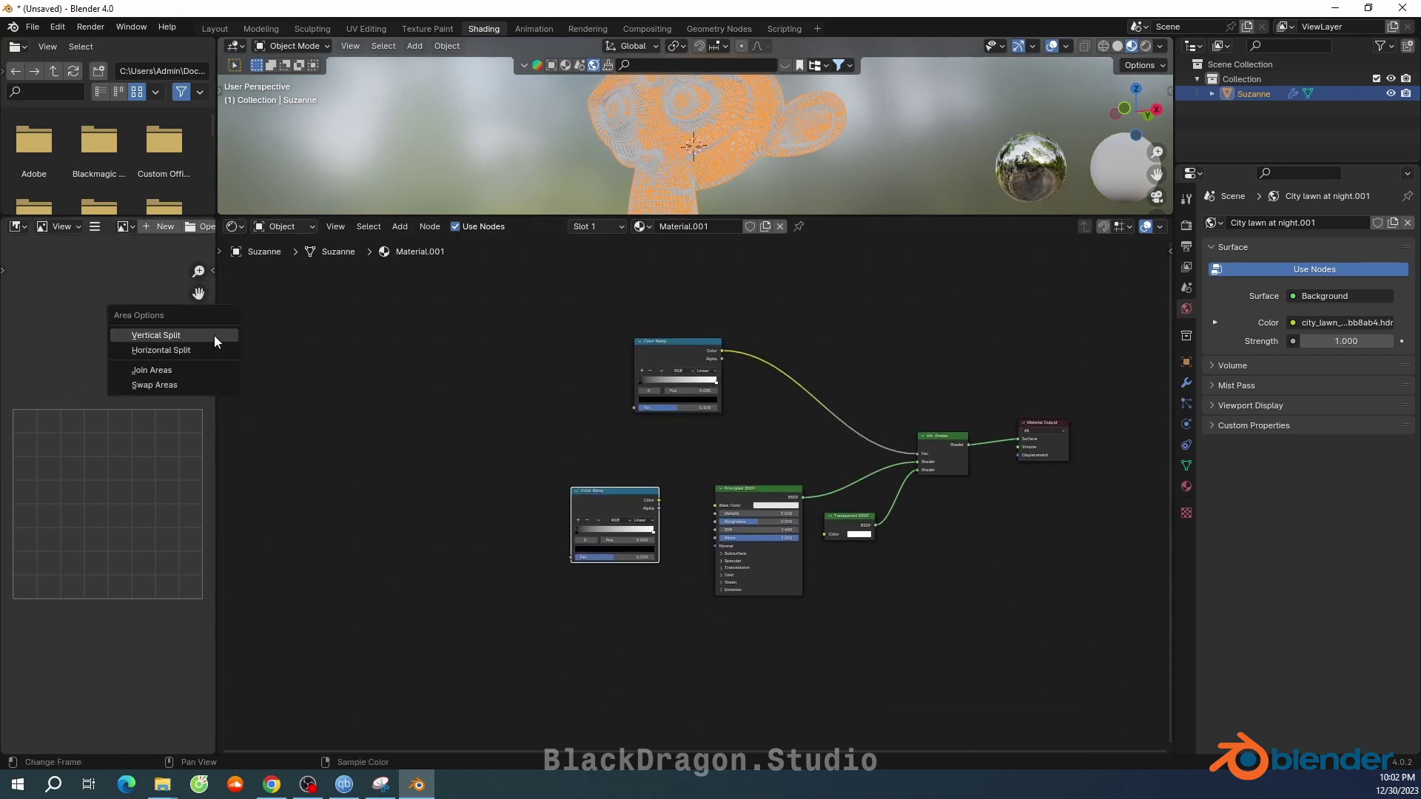
left_click(181, 373)
left_click(131, 353)
middle_click_drag(447, 462, 587, 497)
scroll(717, 454, "up", 1)
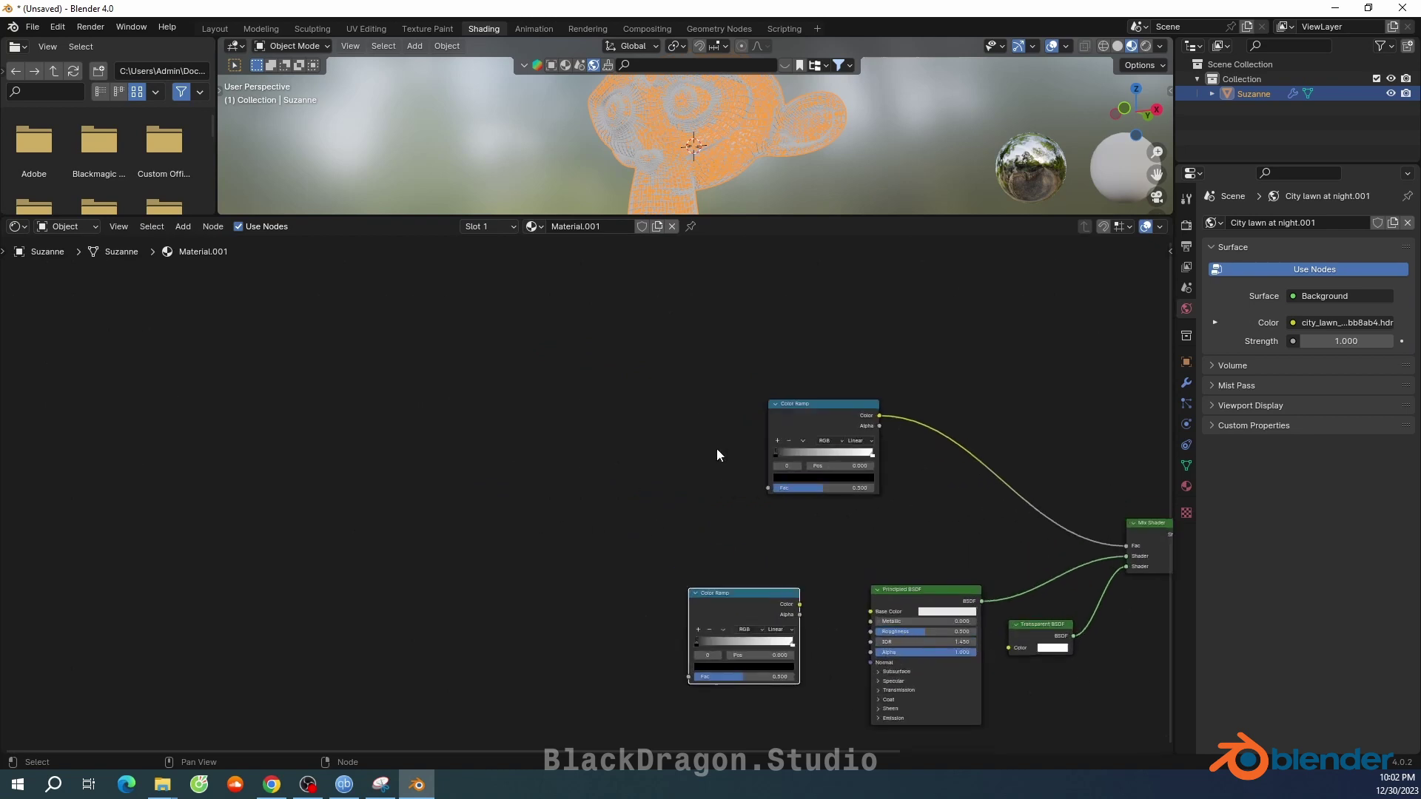
middle_click_drag(717, 453, 578, 396)
scroll(447, 412, "up", 2)
middle_click_drag(447, 411, 609, 417)
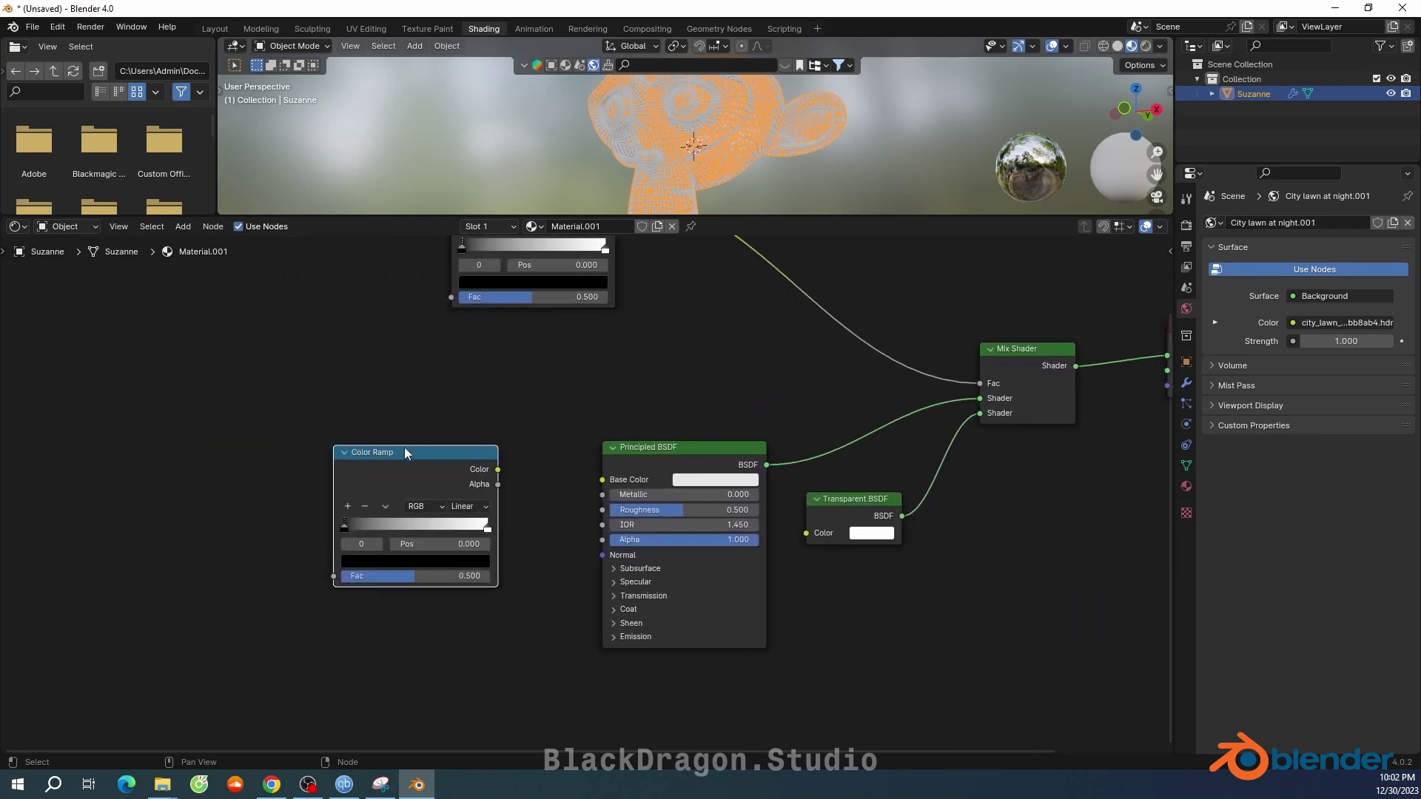
Reposition the upper and lower Color Ramp nodes
left_click_drag(404, 447, 431, 447)
middle_click_drag(431, 447, 533, 578)
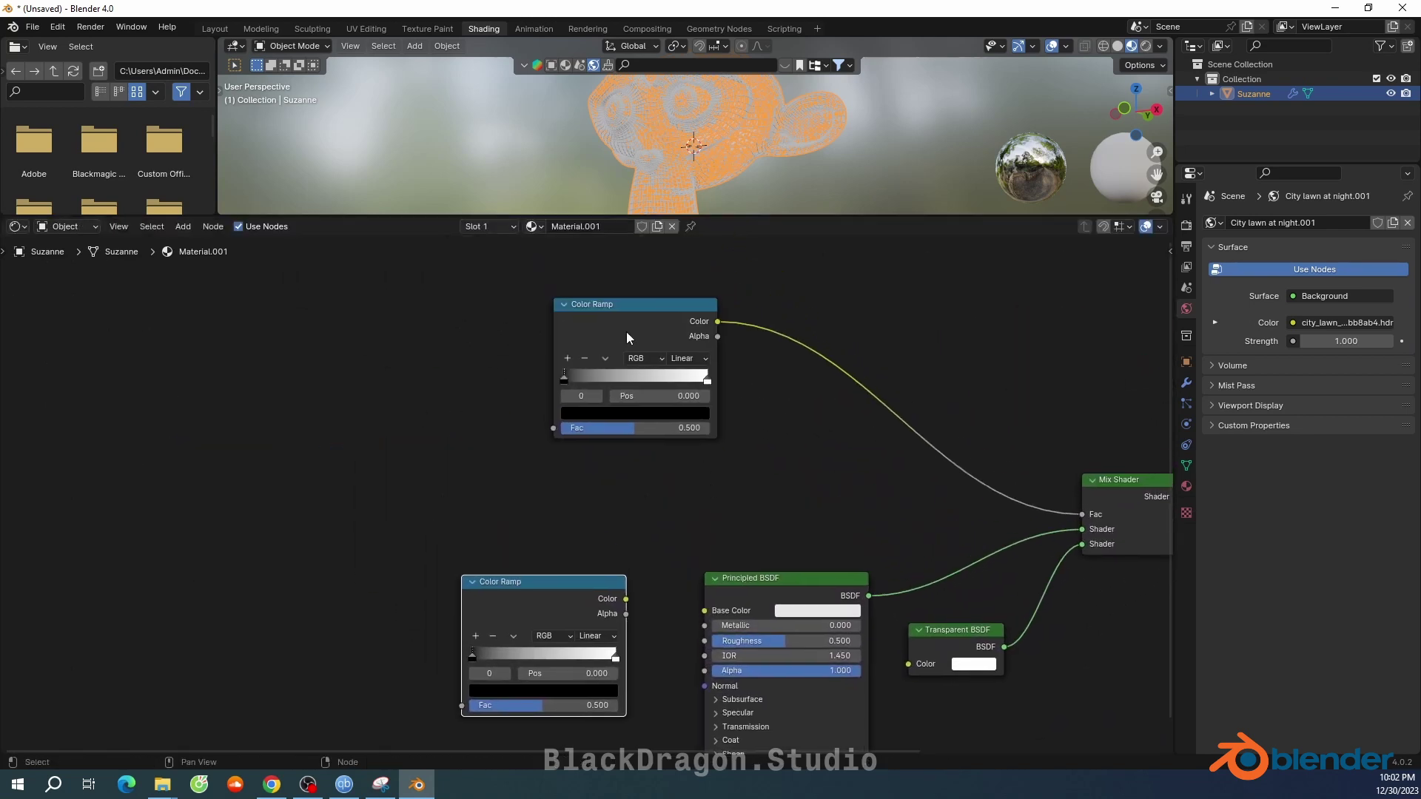
left_click_drag(614, 307, 534, 310)
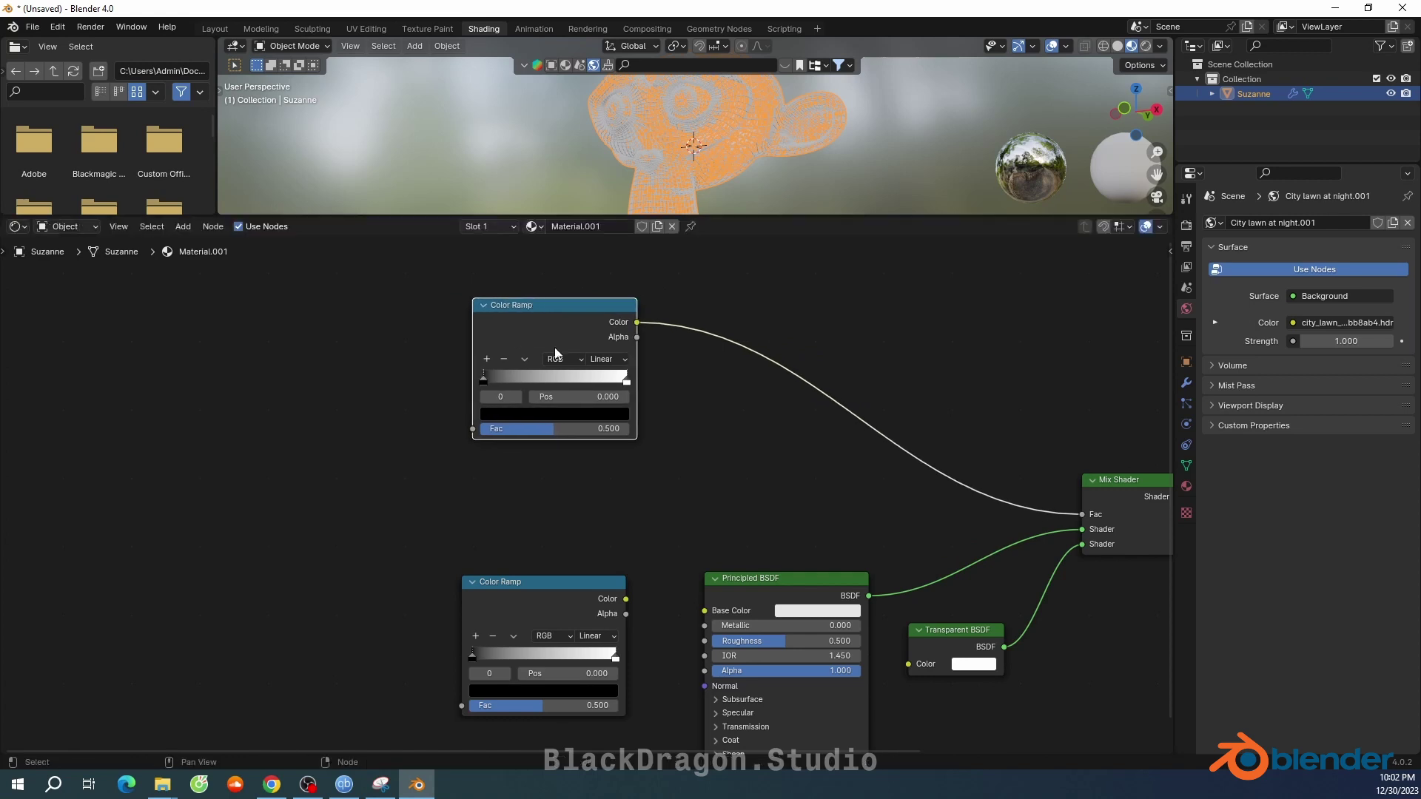
middle_click_drag(594, 550, 610, 473)
left_click_drag(593, 504, 593, 504)
left_click(594, 504)
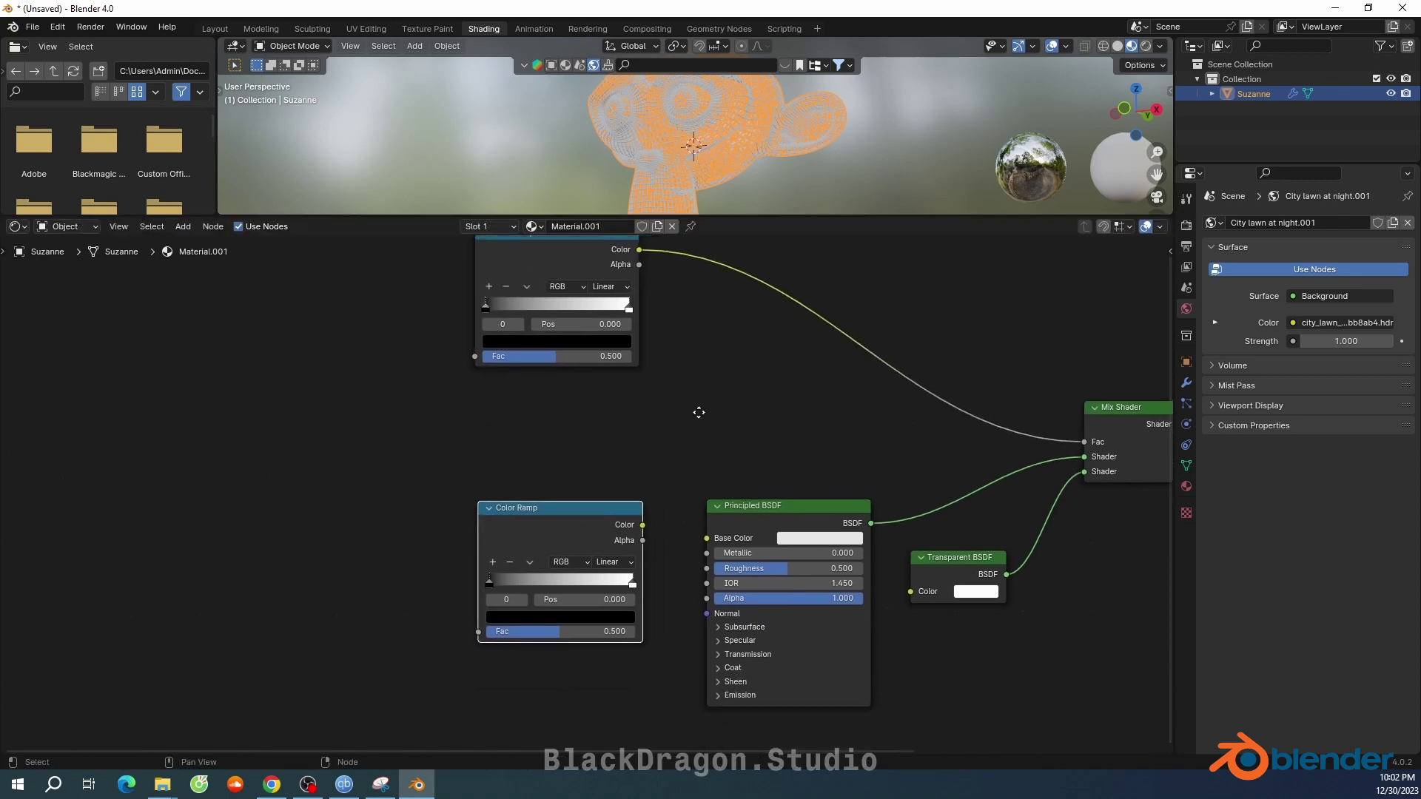
Link the lower Color Ramp's Color to the Principled BSDF's Emission Color
middle_click_drag(698, 412, 681, 407)
scroll(682, 406, "up", 2)
scroll(681, 406, "down", 1)
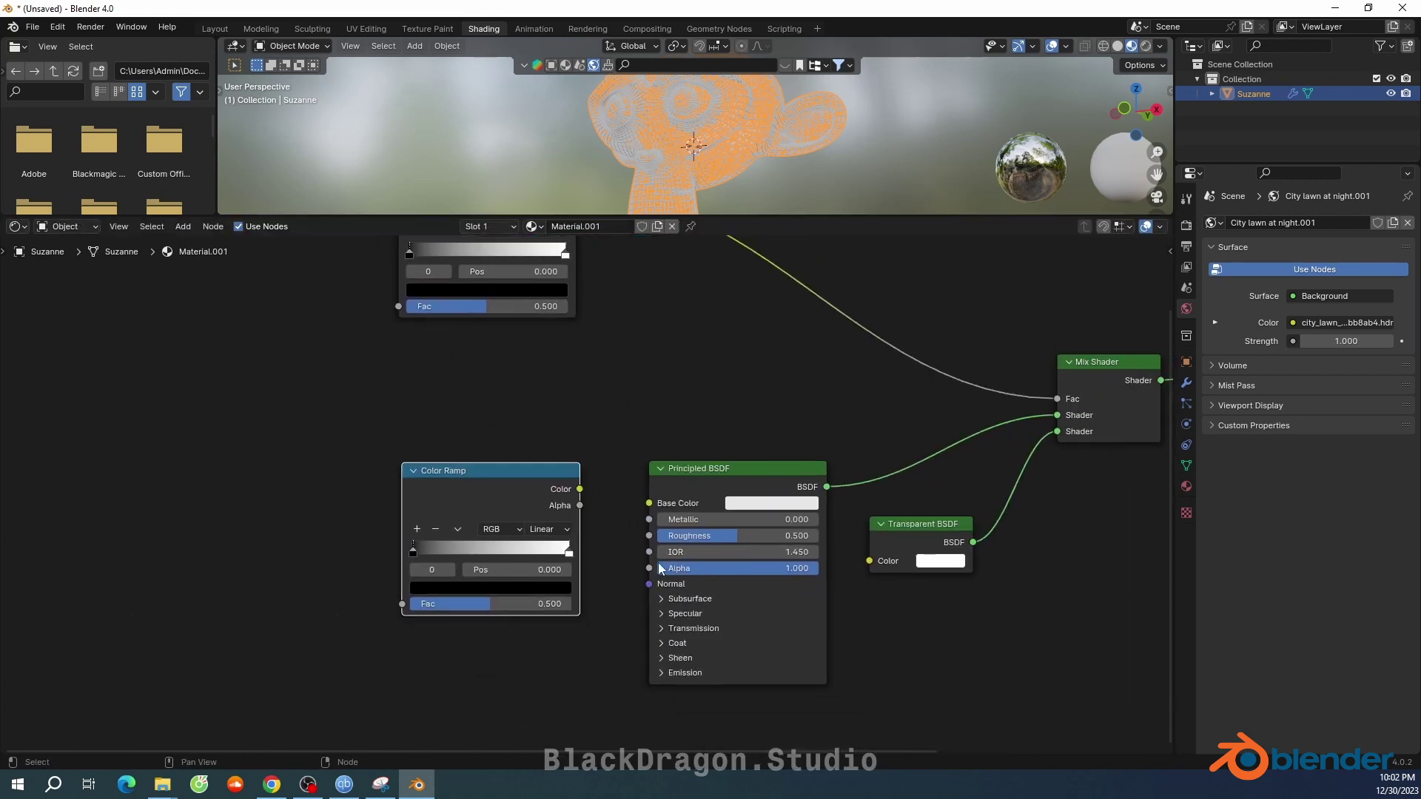
middle_click_drag(666, 518, 696, 462)
left_click(701, 626)
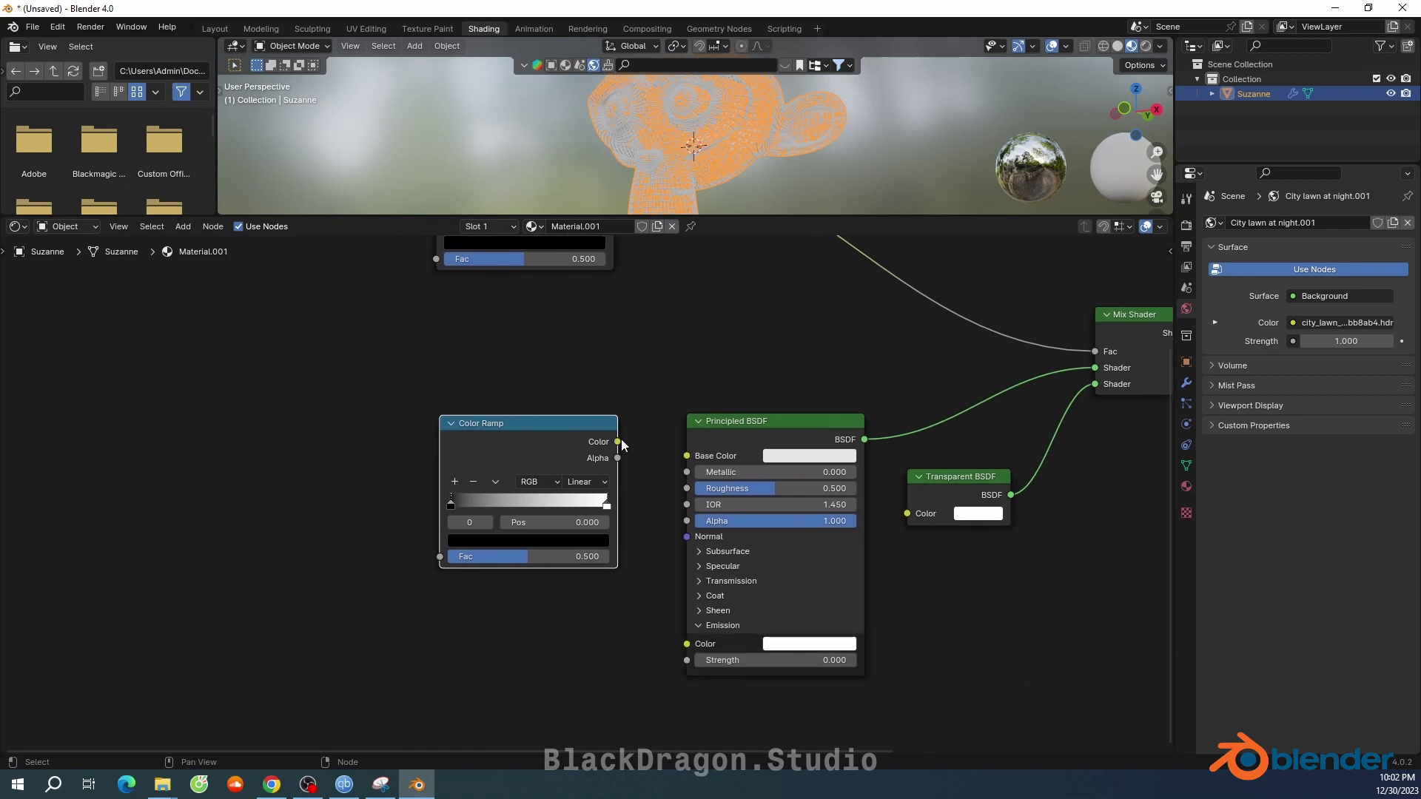
left_click_drag(619, 443, 681, 644)
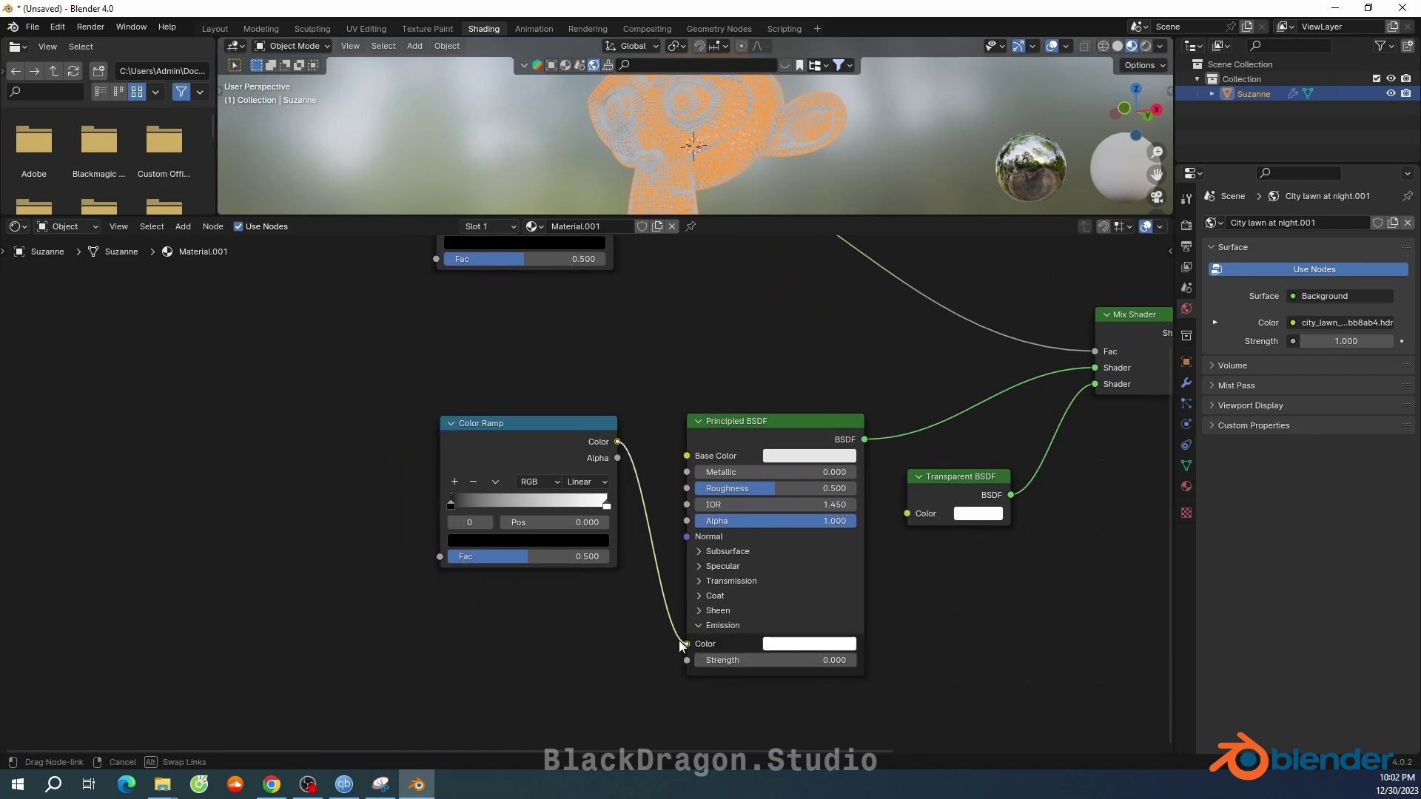
left_click_drag(680, 641, 683, 644)
left_click_drag(685, 649, 685, 648)
Add a Gradient Texture node left of the Color Ramps
scroll(593, 481, "down", 1)
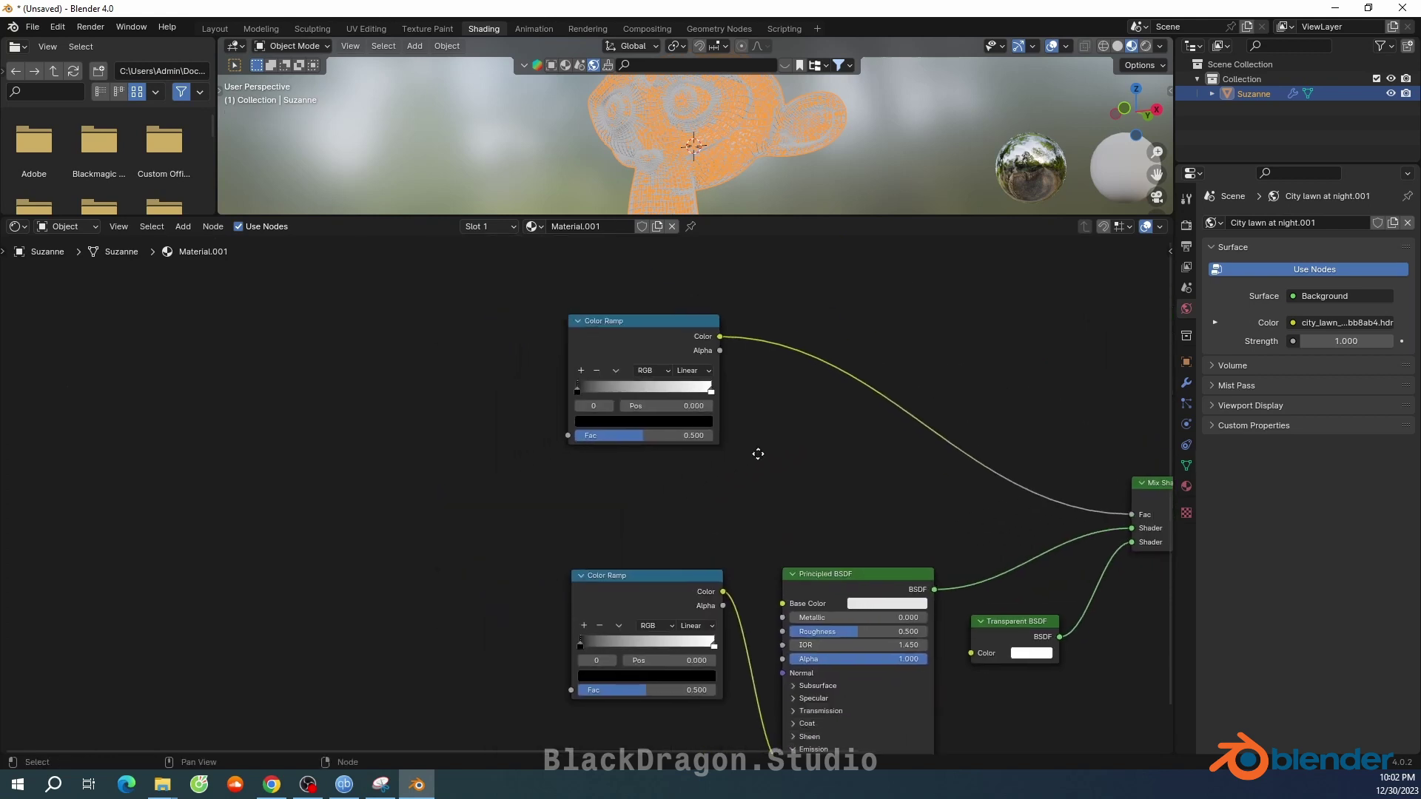
middle_click_drag(518, 415, 633, 474)
scroll(642, 474, "up", 5, "ctrl")
key("shift+a")
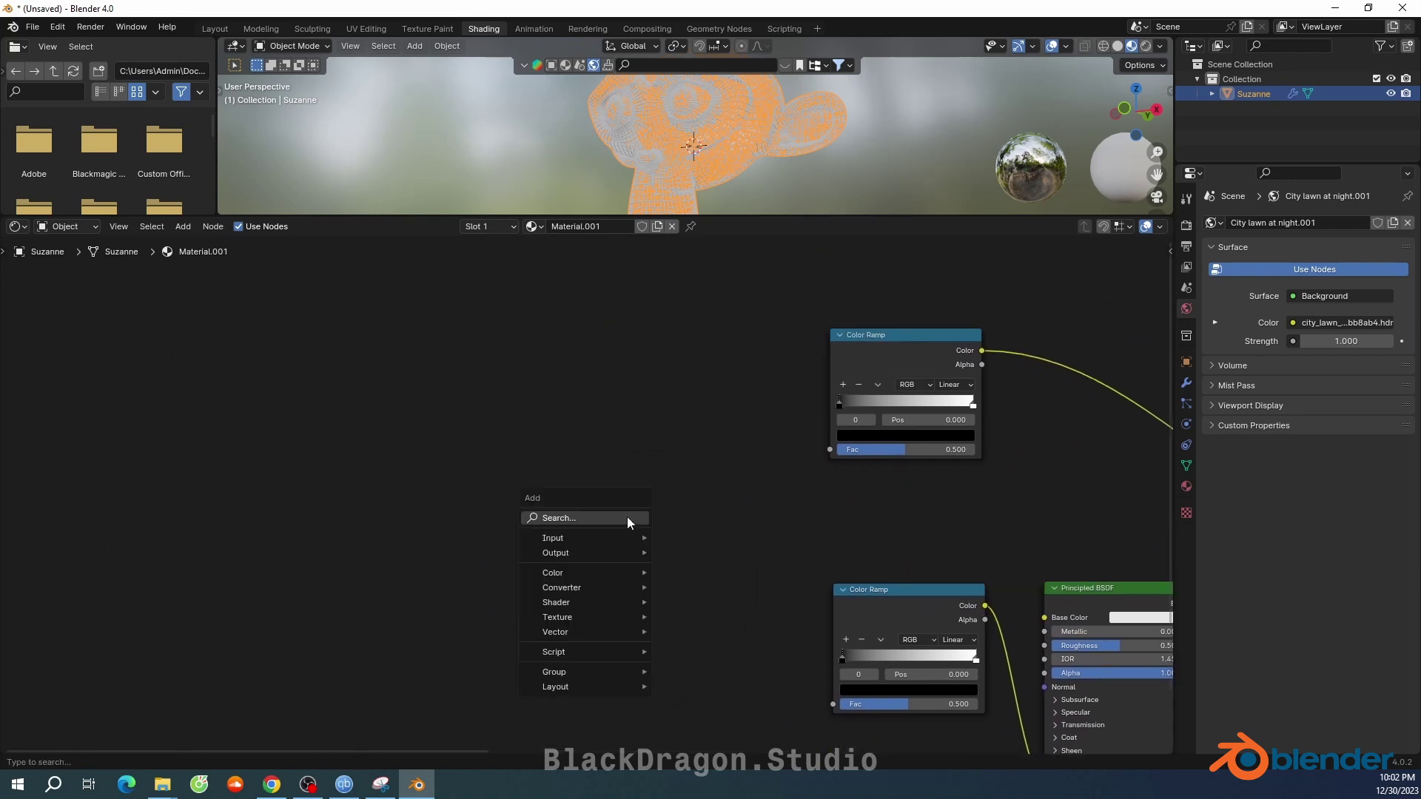
left_click(627, 517)
type("gra")
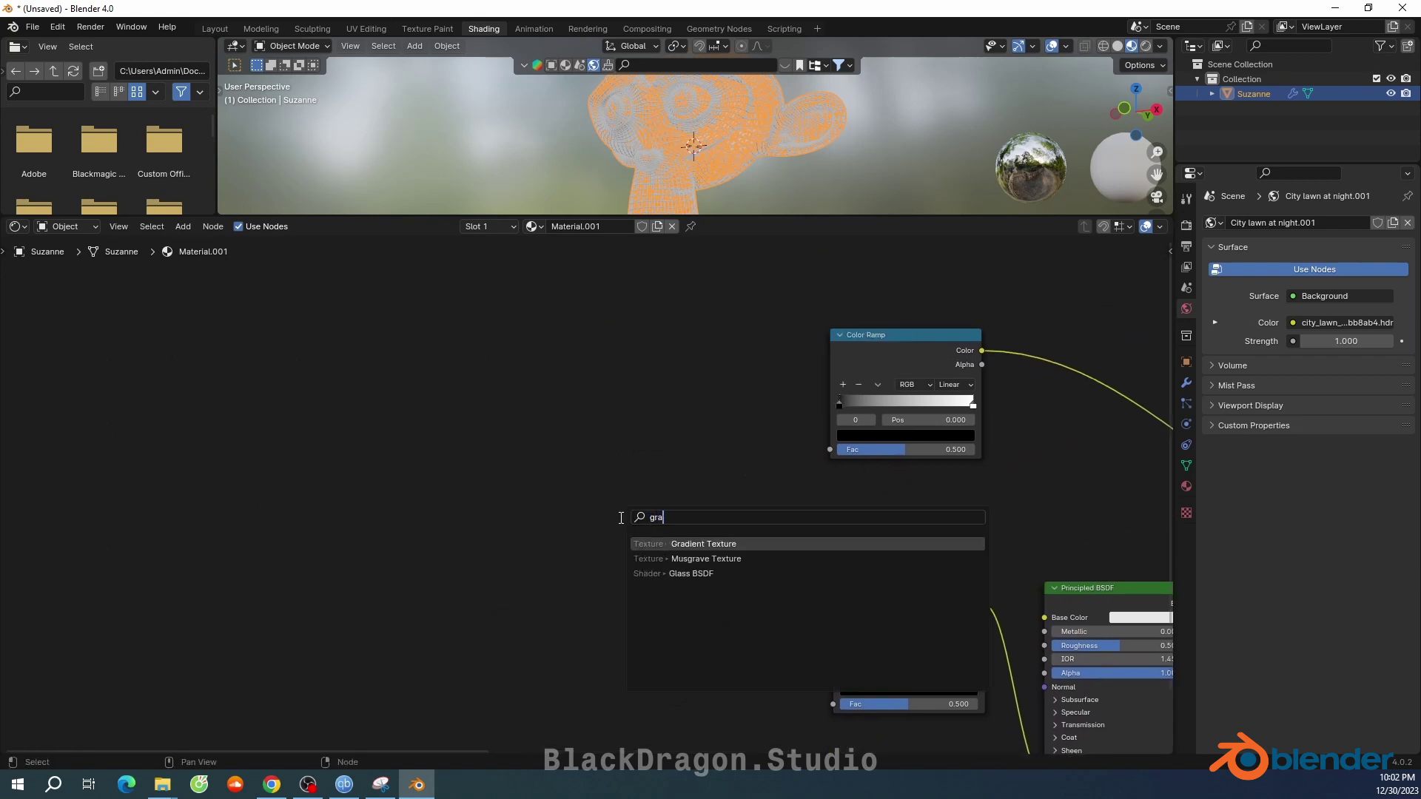
left_click(681, 545)
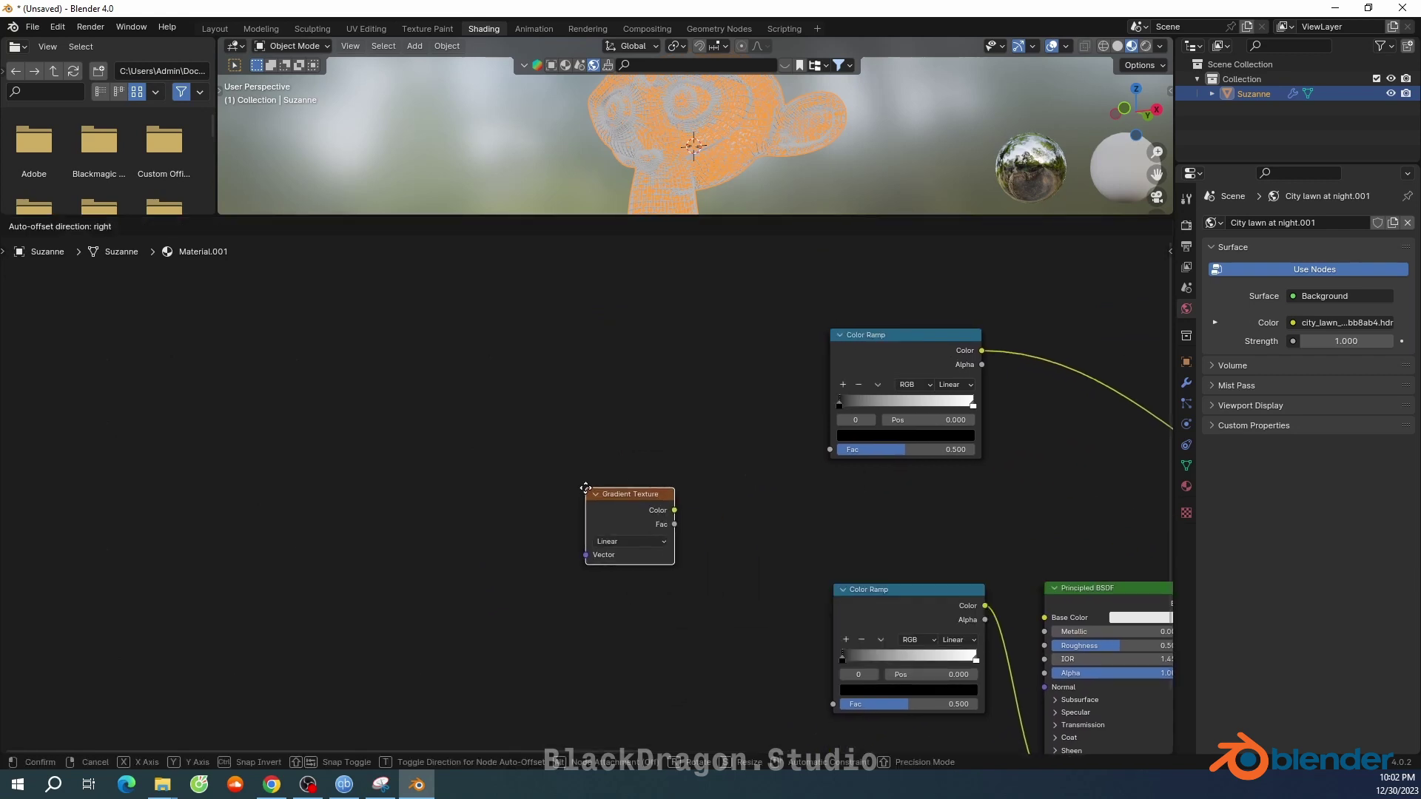
left_click(589, 494)
Connect the Gradient Texture's Color to both Color Ramps' Fac inputs
mouse_move(585, 494)
middle_mouse_down()
mouse_move(526, 427)
mouse_move(457, 399)
middle_mouse_up()
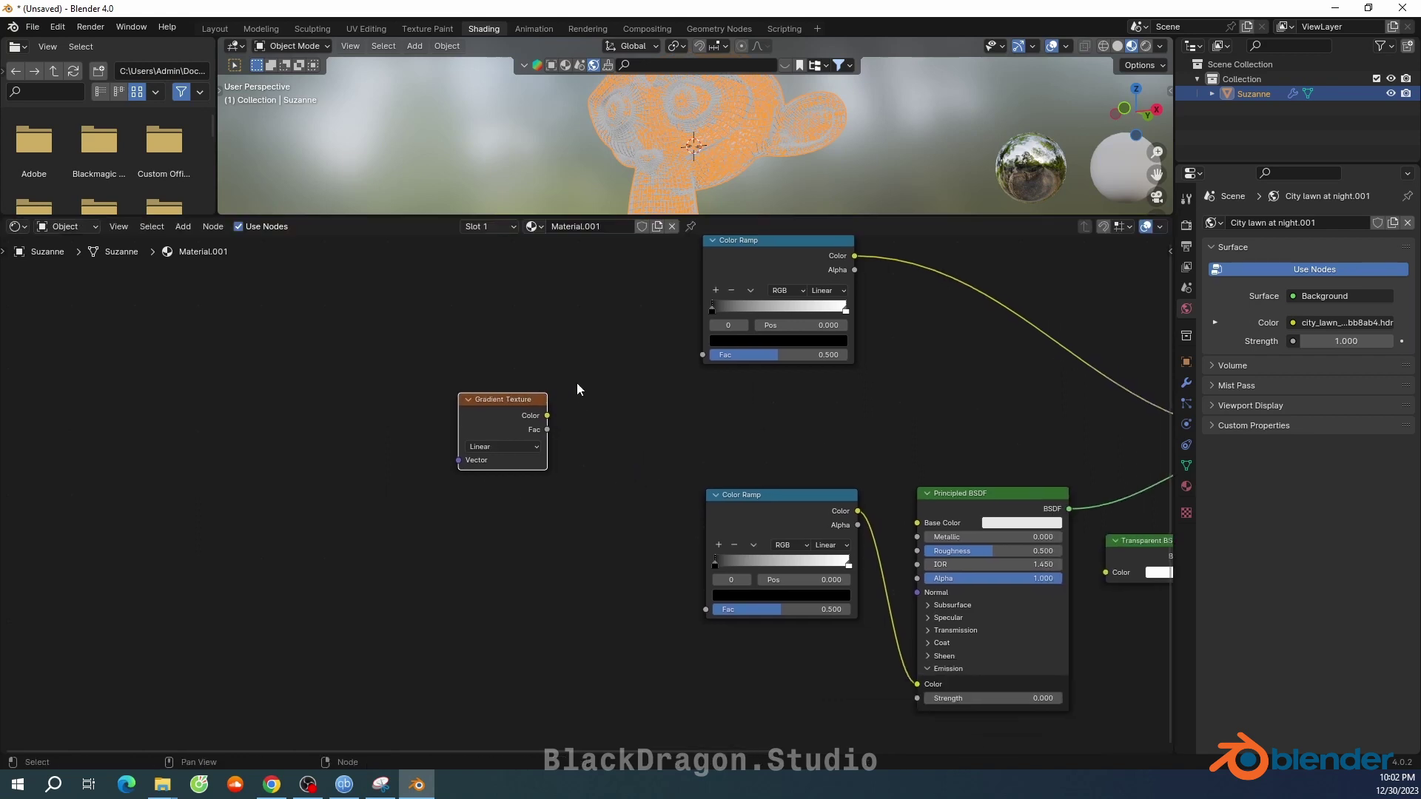
mouse_move(548, 416)
left_mouse_down()
mouse_move(672, 322)
mouse_move(703, 355)
left_mouse_up()
mouse_move(548, 415)
left_mouse_down()
mouse_move(665, 617)
mouse_move(703, 610)
left_mouse_up()
mouse_move(437, 522)
middle_mouse_down()
mouse_move(470, 496)
mouse_move(571, 476)
mouse_move(560, 519)
mouse_move(511, 431)
middle_mouse_up()
scroll(560, 518, "down", 1)
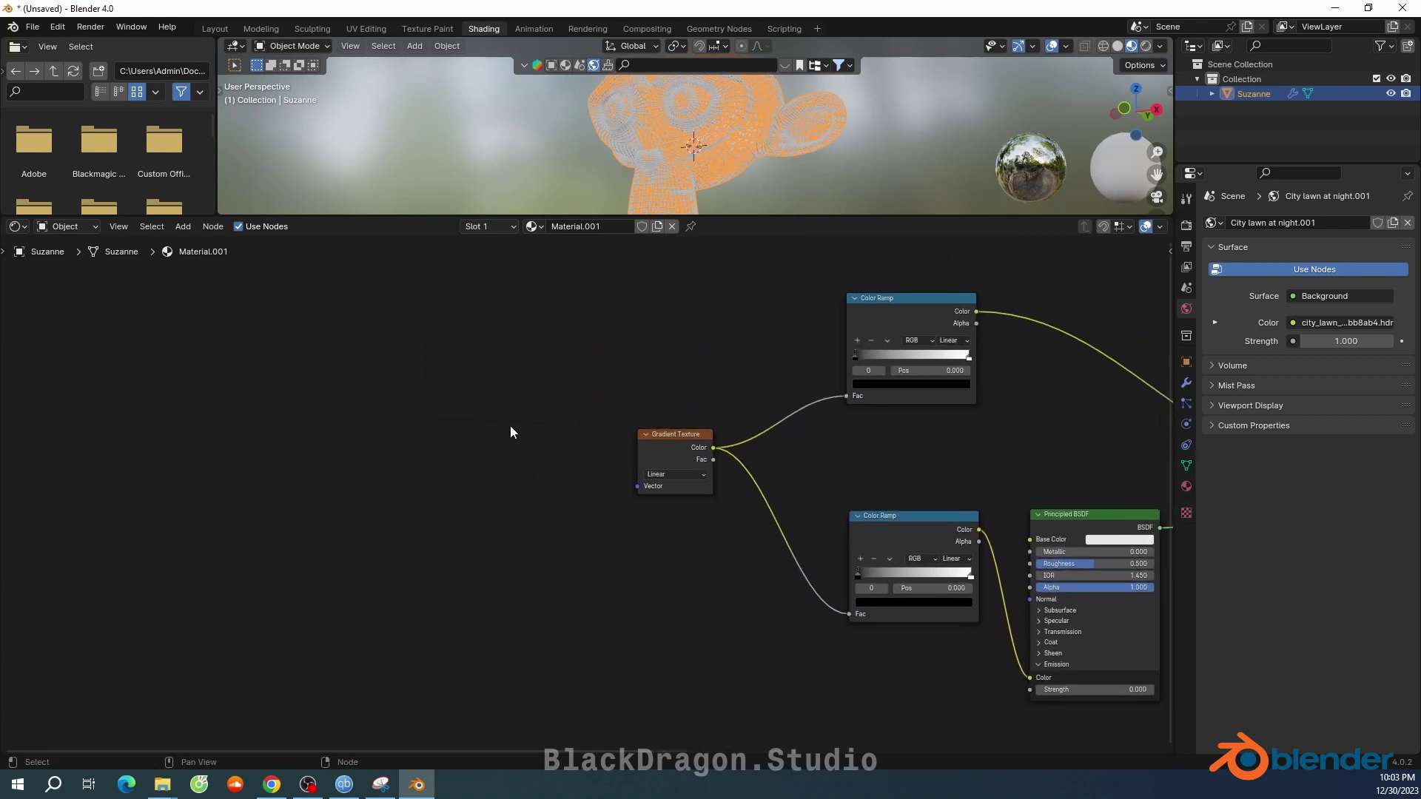
Add a Mapping node and a Mix node left of the Gradient Texture
key("shift+a")
left_click(510, 425)
type("m")
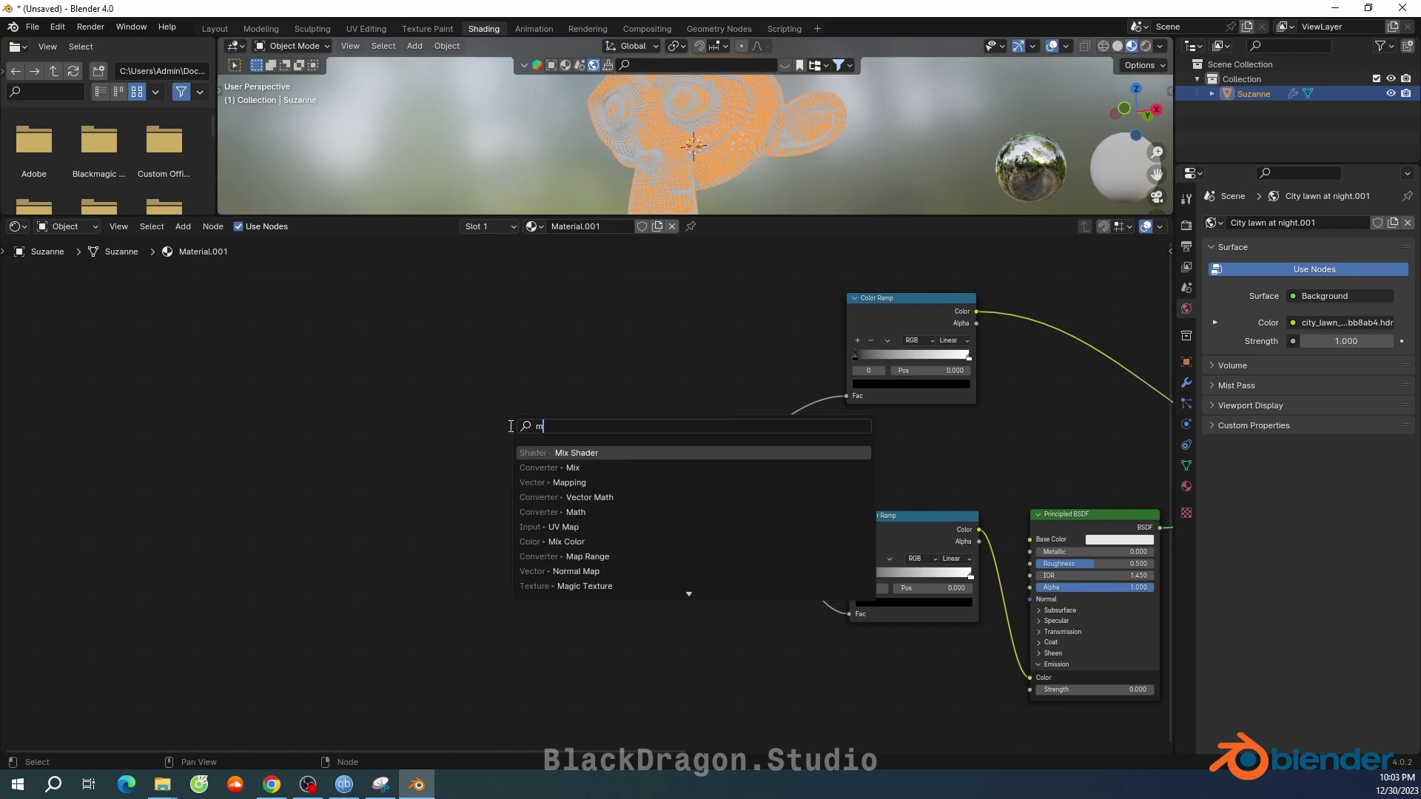
type("app")
key("Return")
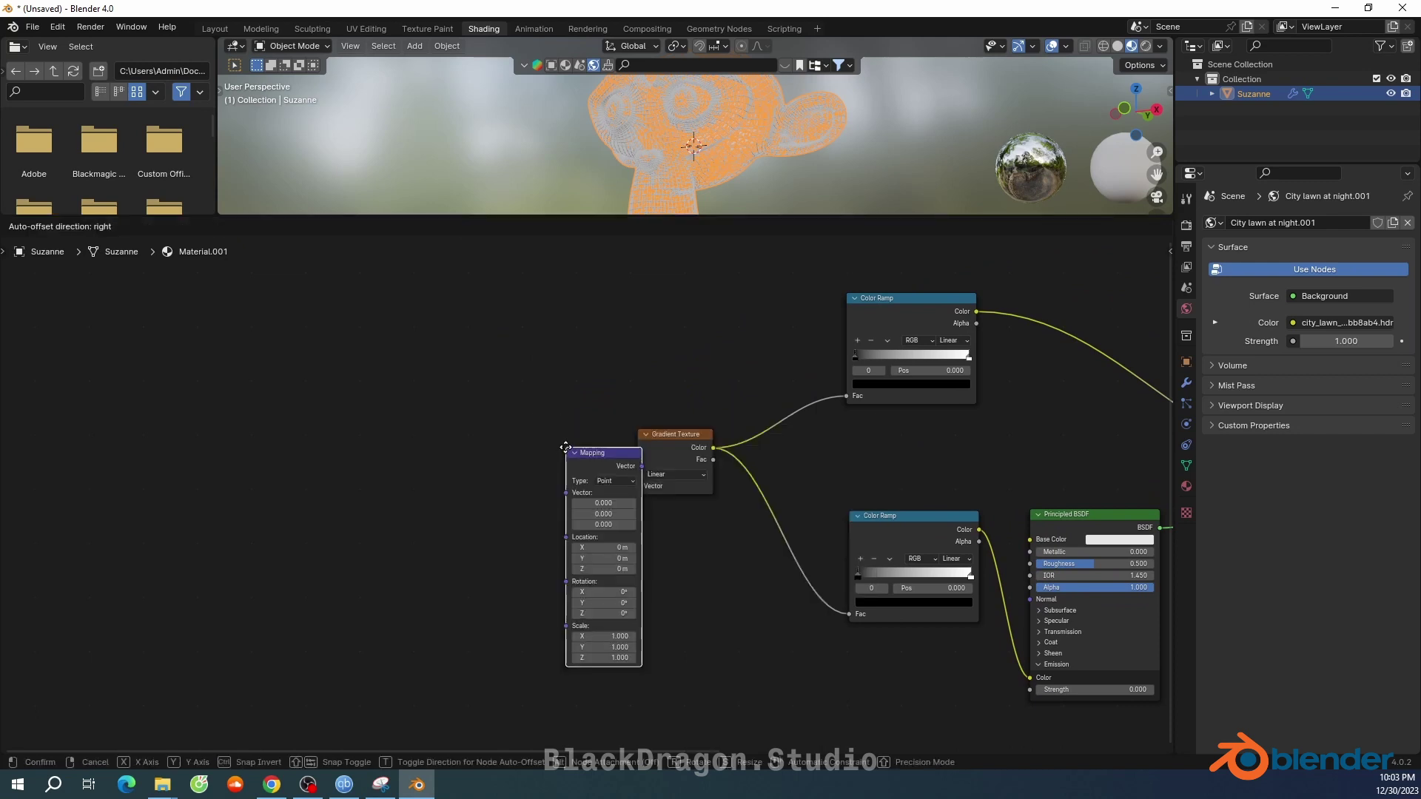
left_click(465, 428)
middle_click_drag(531, 445, 676, 416)
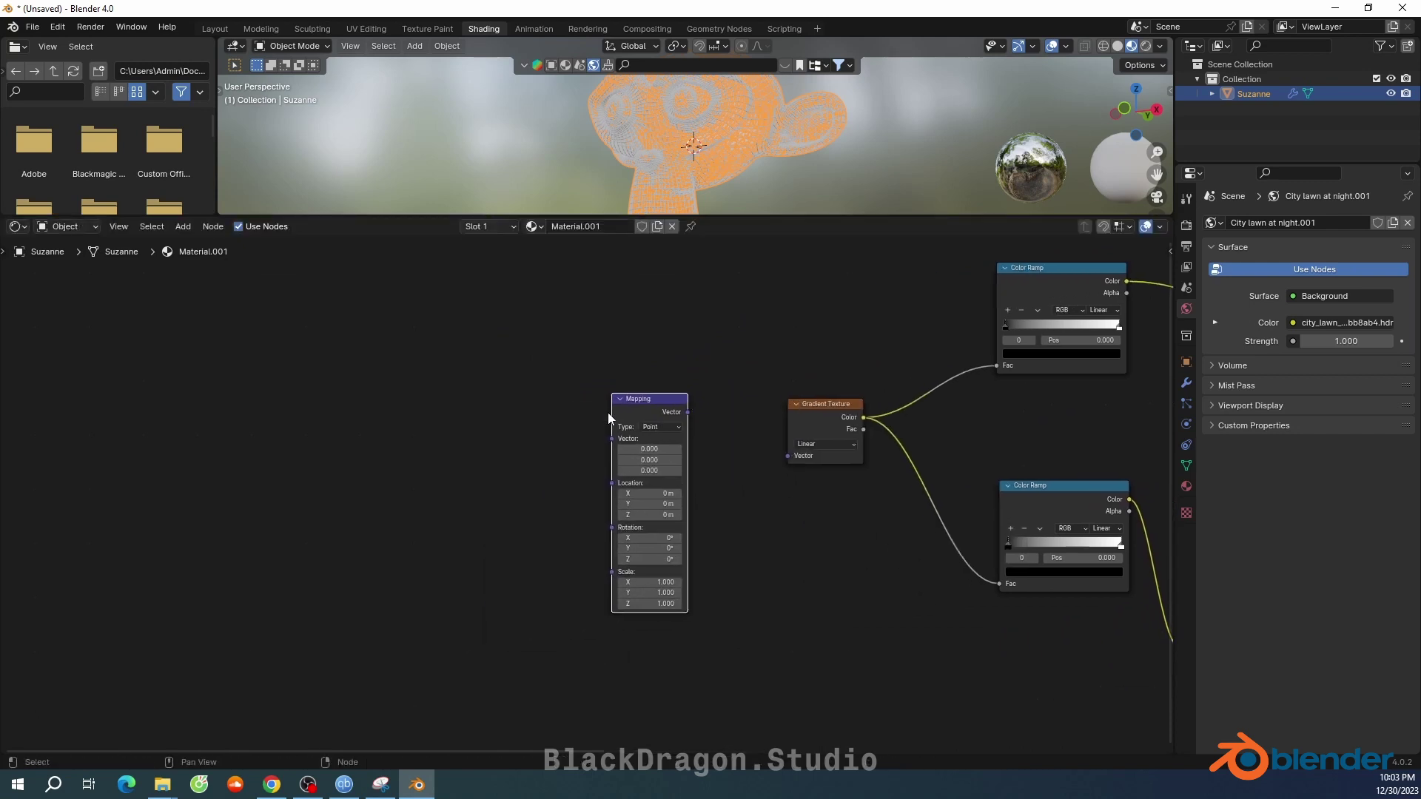
scroll(607, 417, "left", 3, "ctrl")
key("shift+a")
type("m")
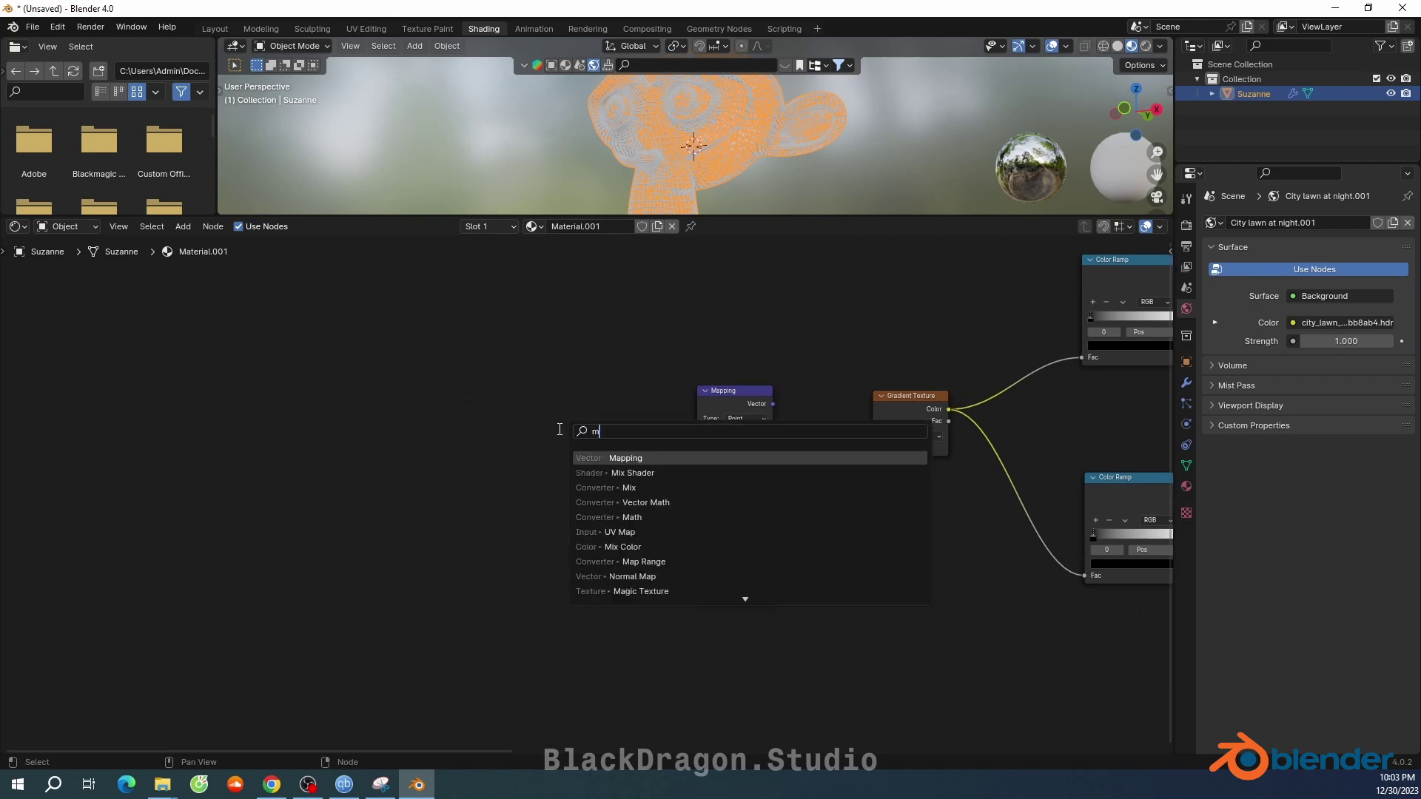
type("ix")
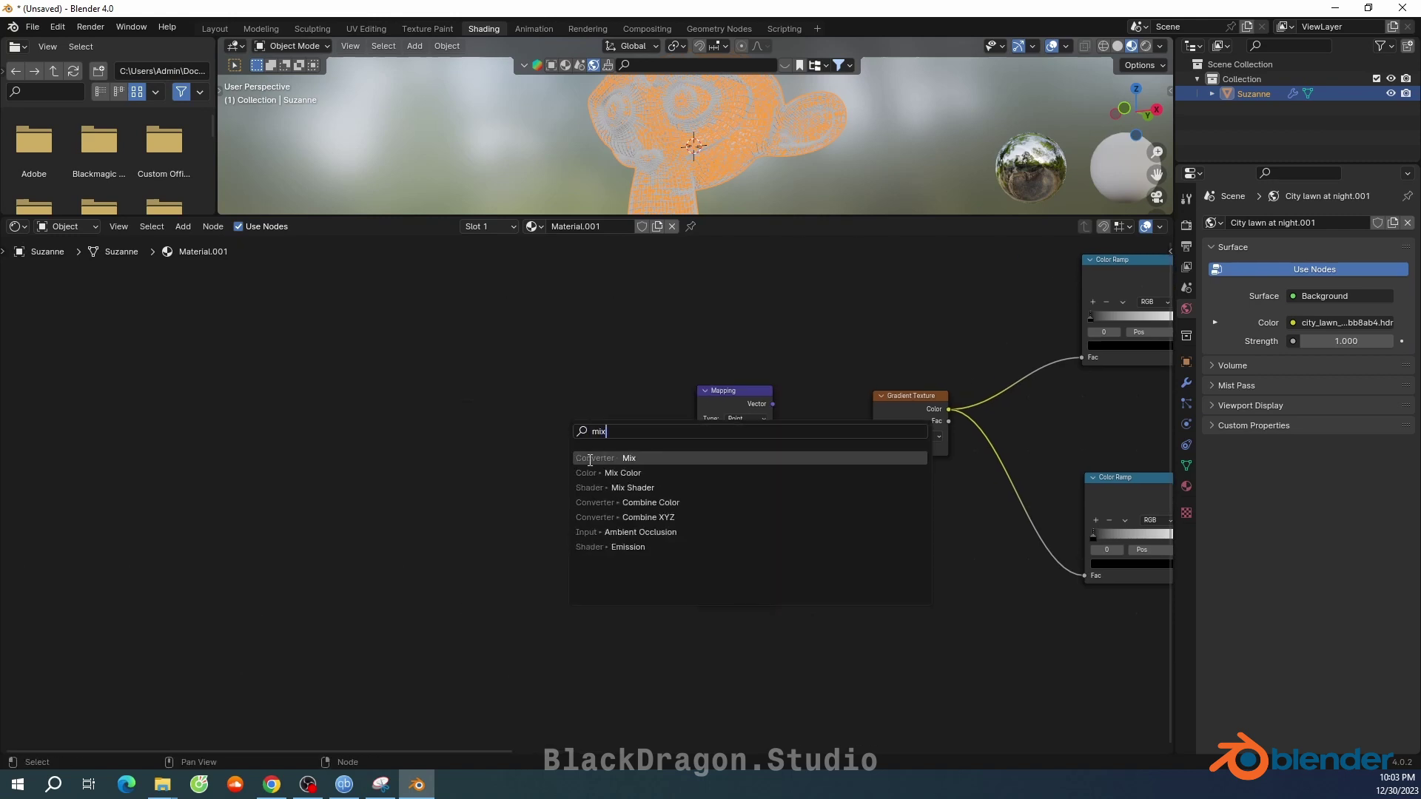
left_click(635, 462)
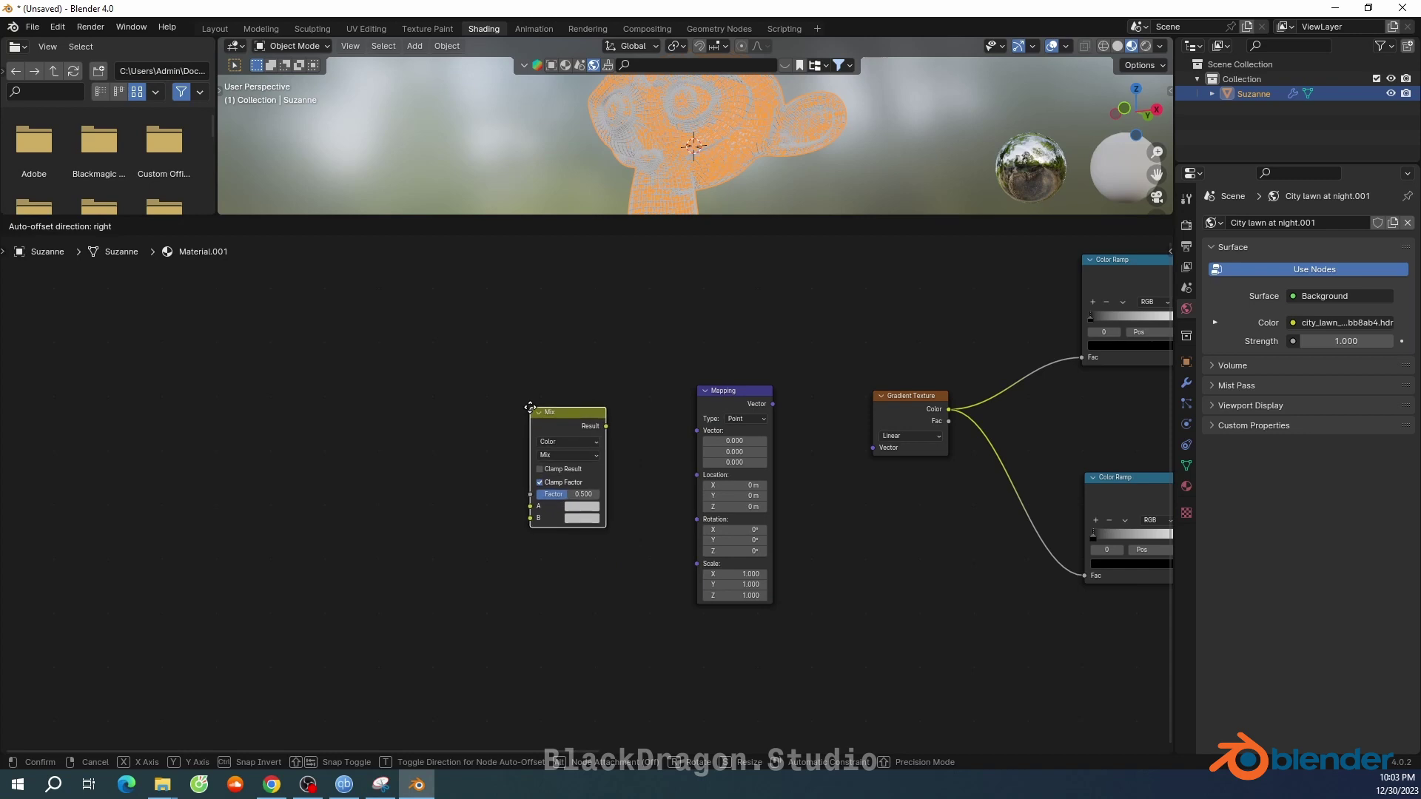
left_click(530, 407)
scroll(524, 420, "left", 3, "ctrl")
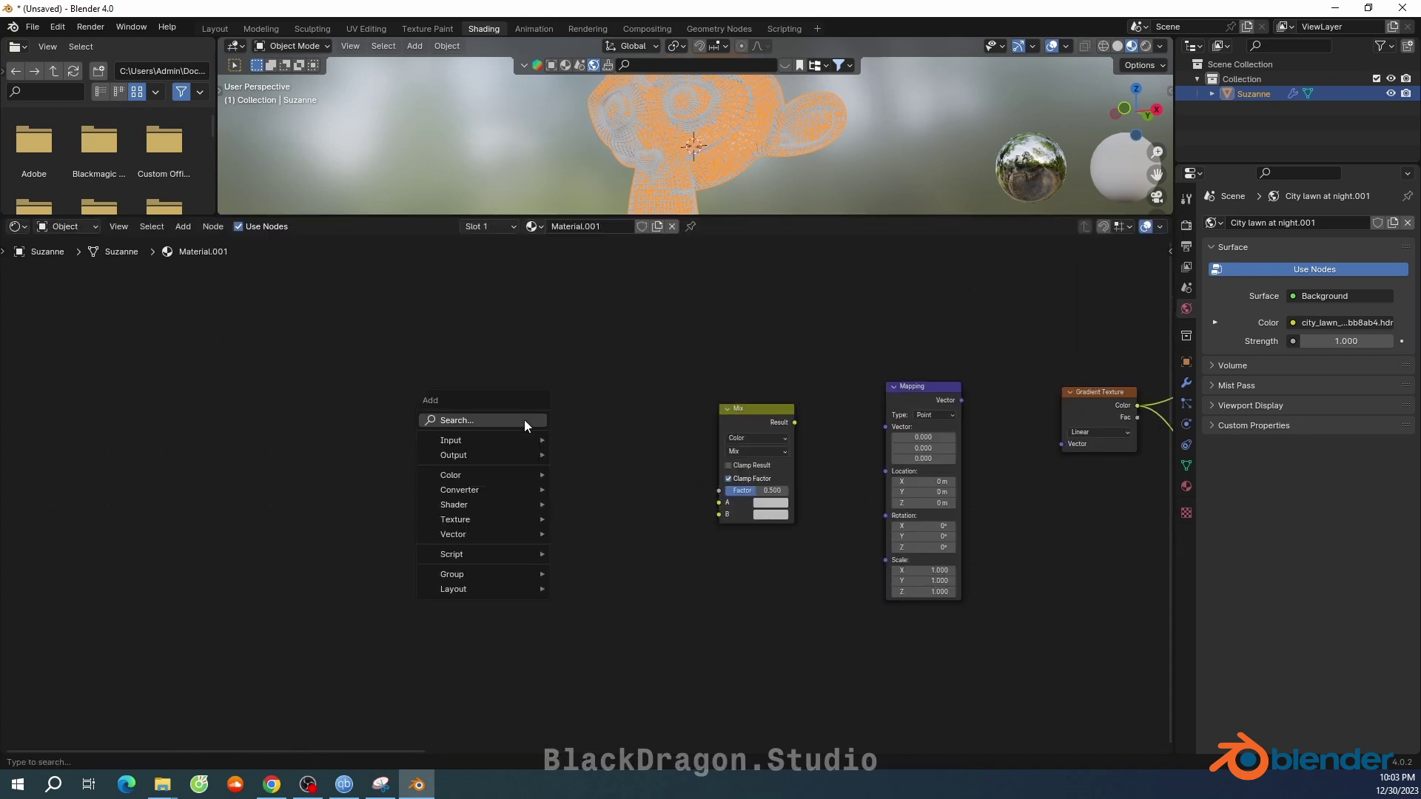
Add a Noise Texture left of Mix and a Texture Coordinate node at far left
key("shift+a")
type("nois")
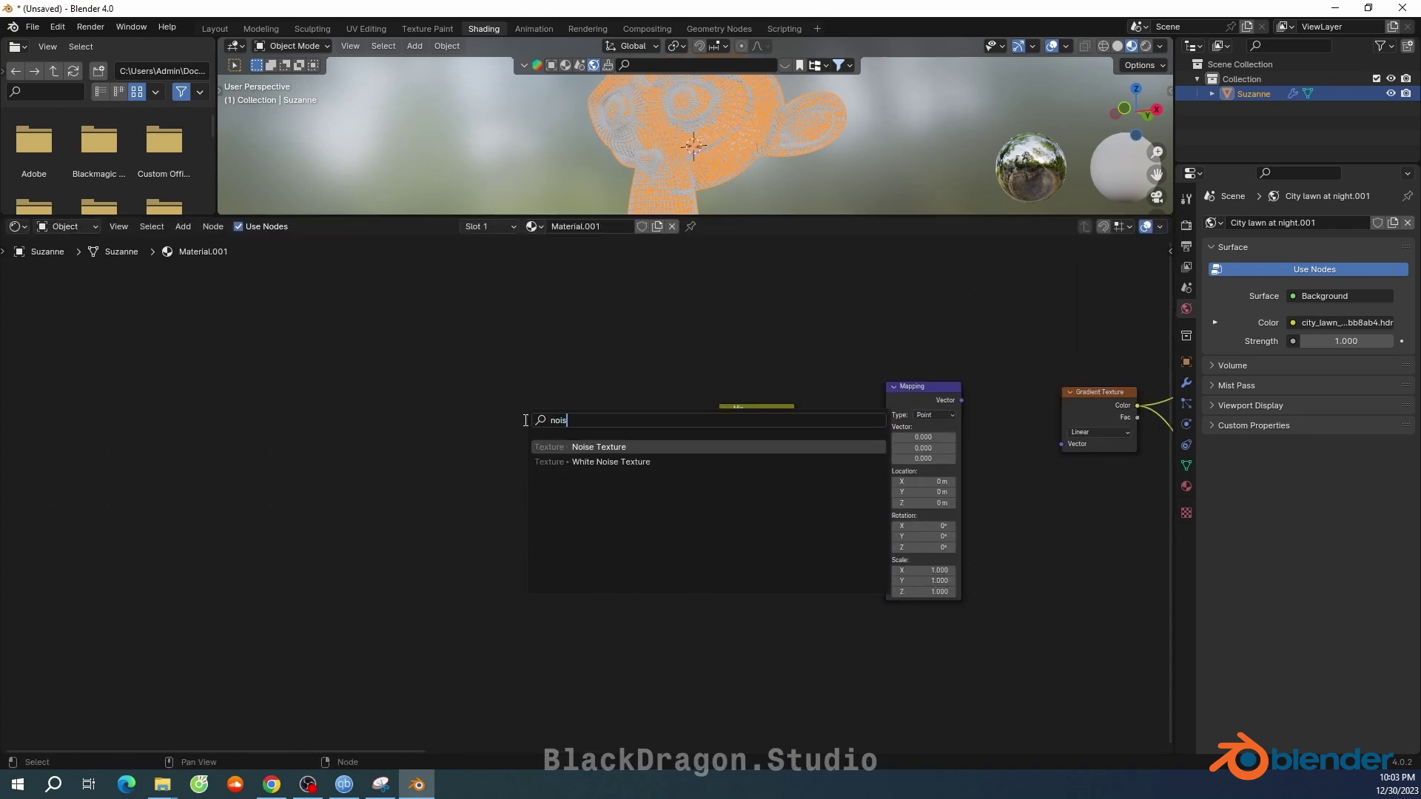
left_click(587, 444)
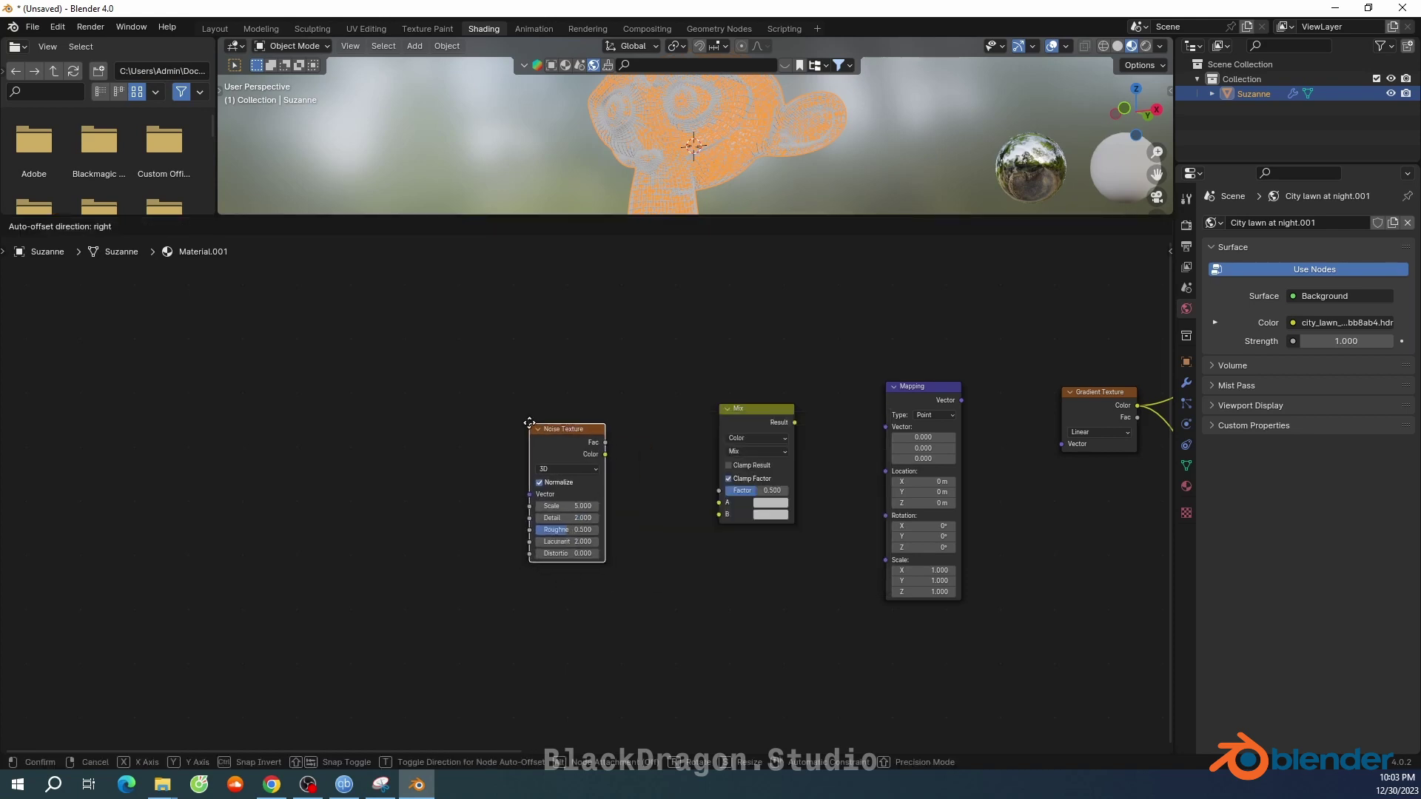
left_click(522, 416)
key("shift+a")
left_click(405, 433)
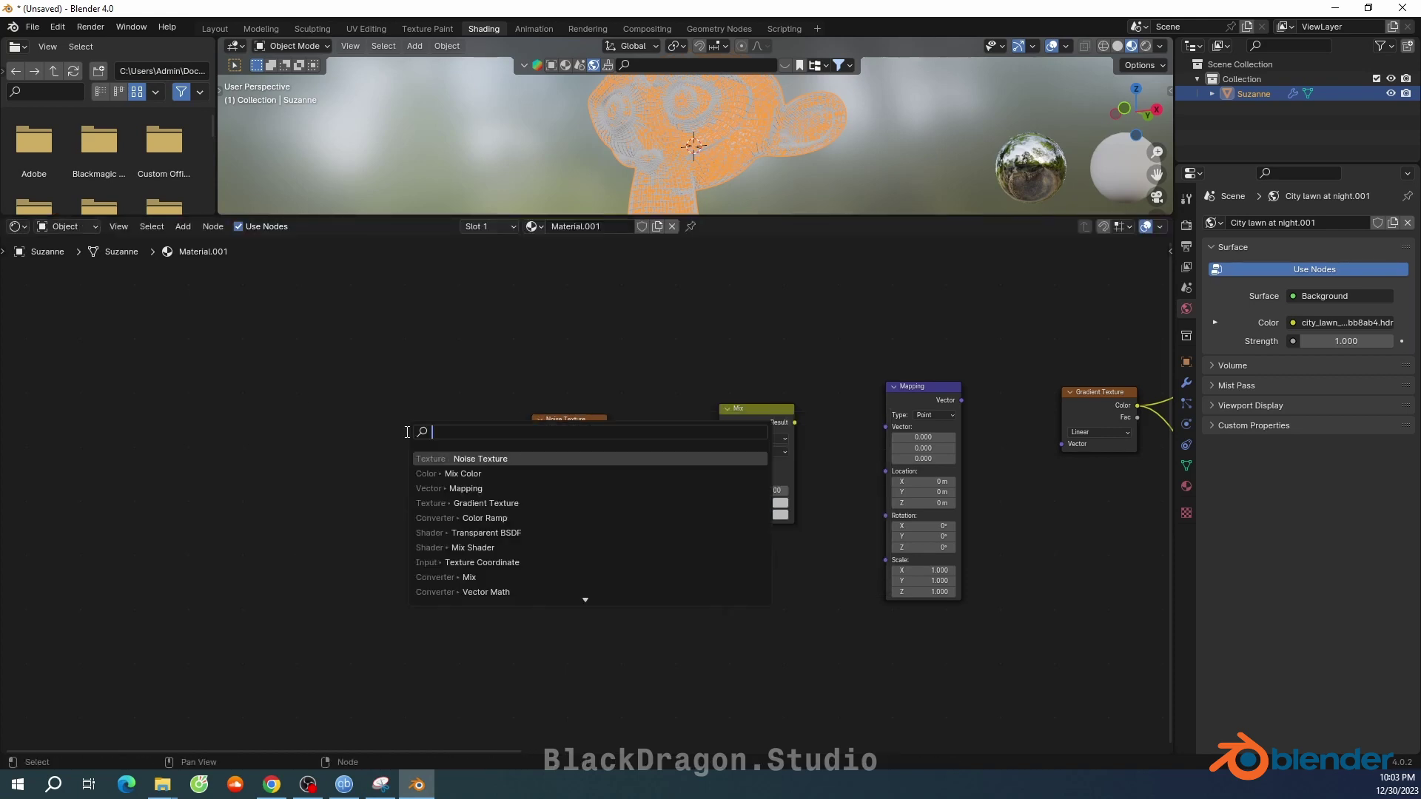
type("textur")
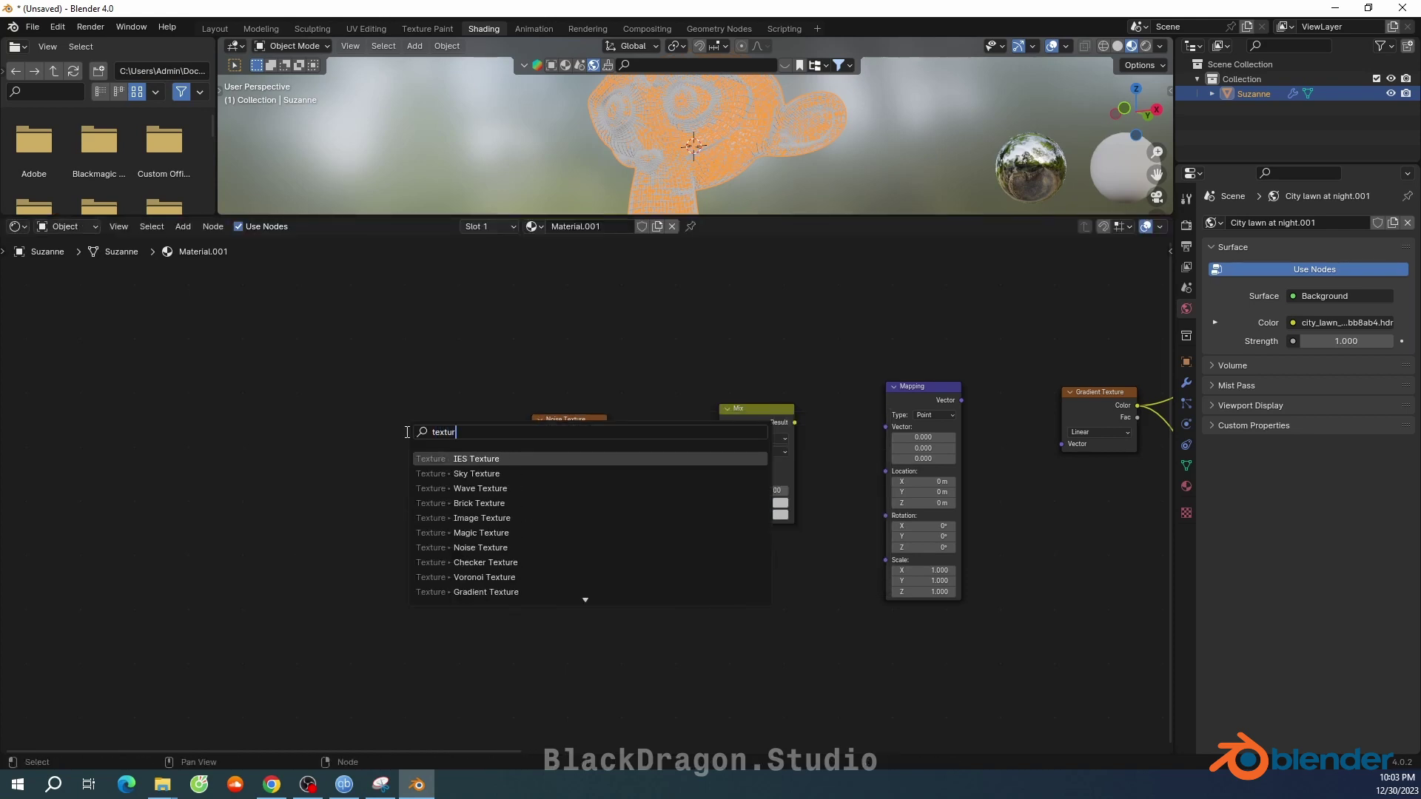
type("e co")
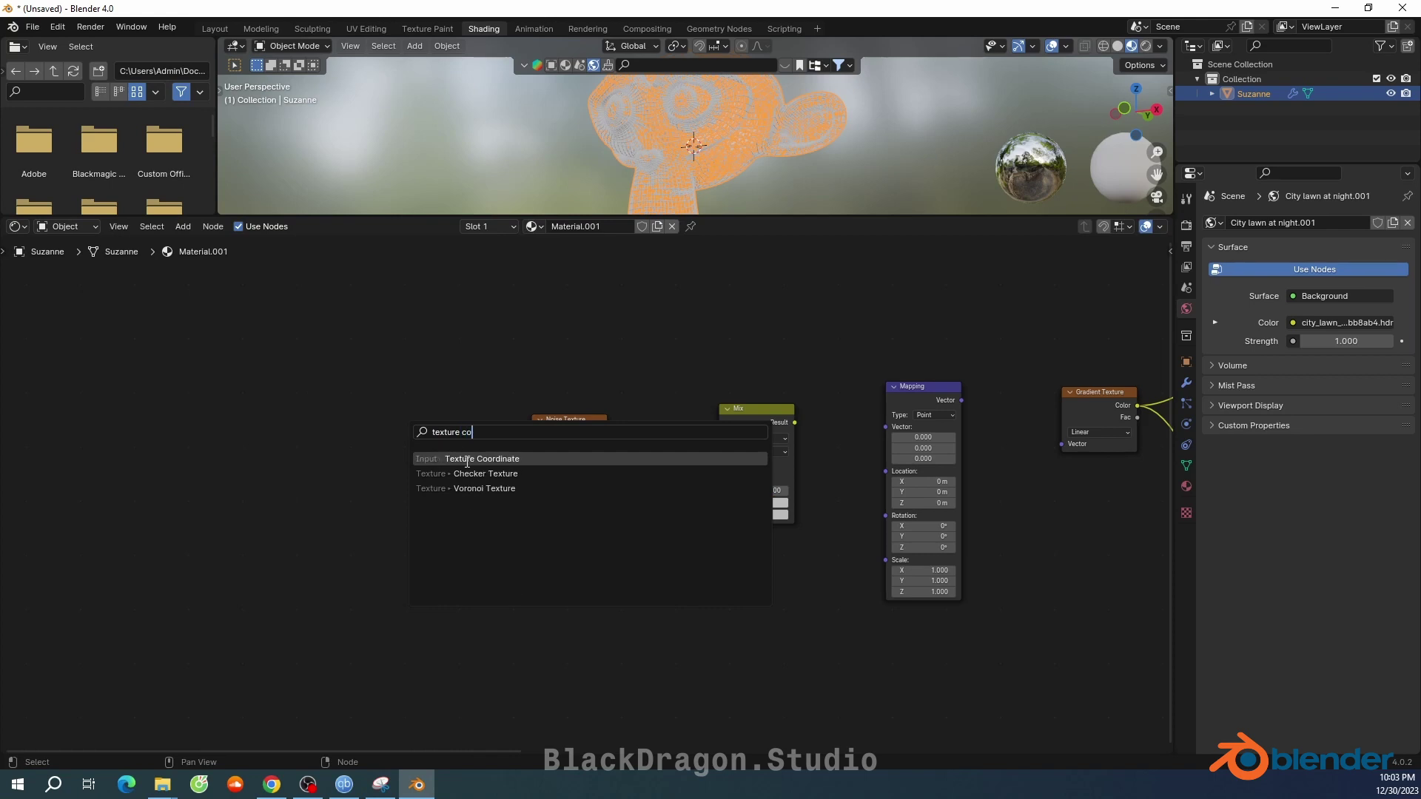
left_click(467, 459)
left_click(385, 444)
Link the Texture Coordinate Object output to the Noise Texture Vector input
mouse_move(400, 410)
middle_mouse_down()
mouse_move(480, 425)
mouse_move(511, 413)
middle_mouse_up()
scroll(511, 414, "up", 1)
scroll(563, 453, "up", 2)
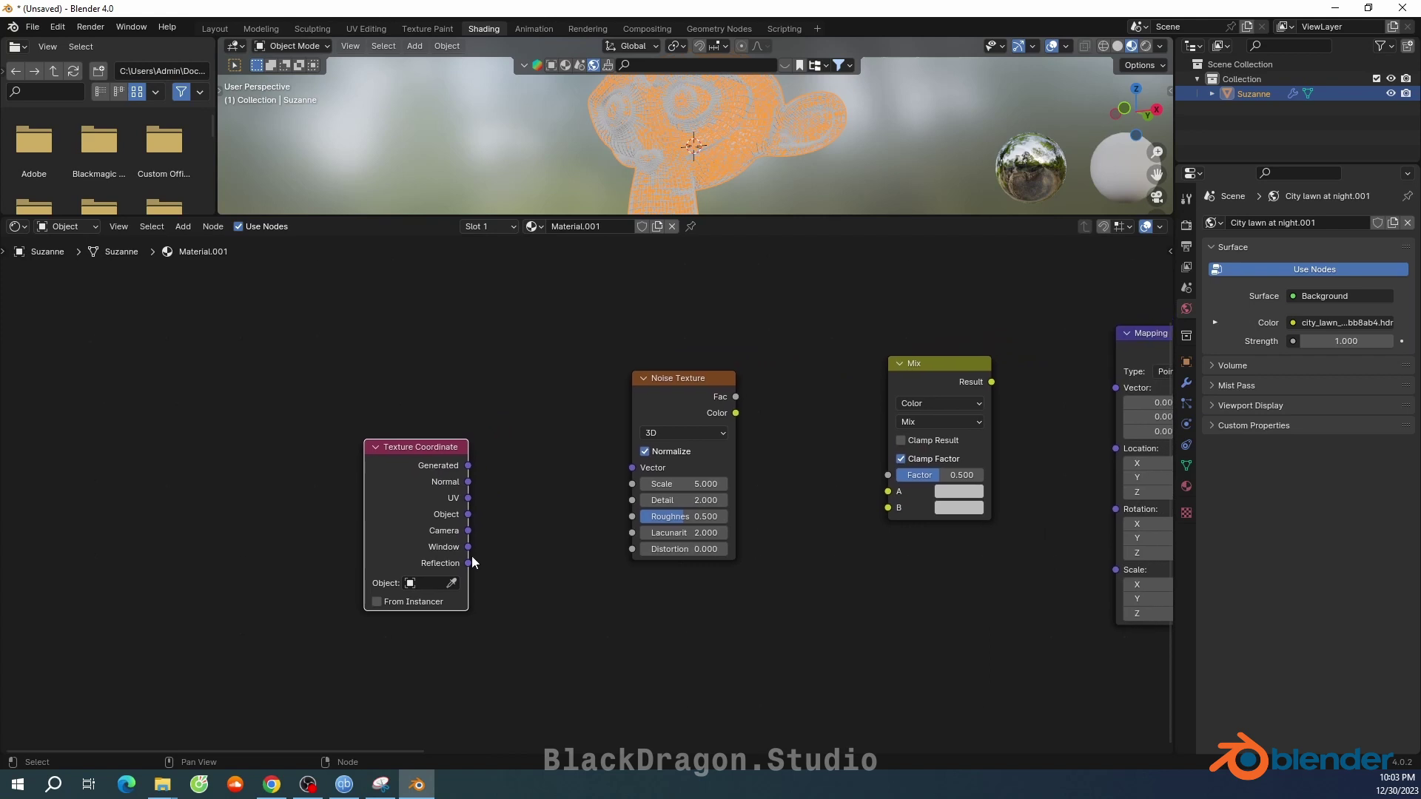
left_click_drag(467, 514, 631, 468)
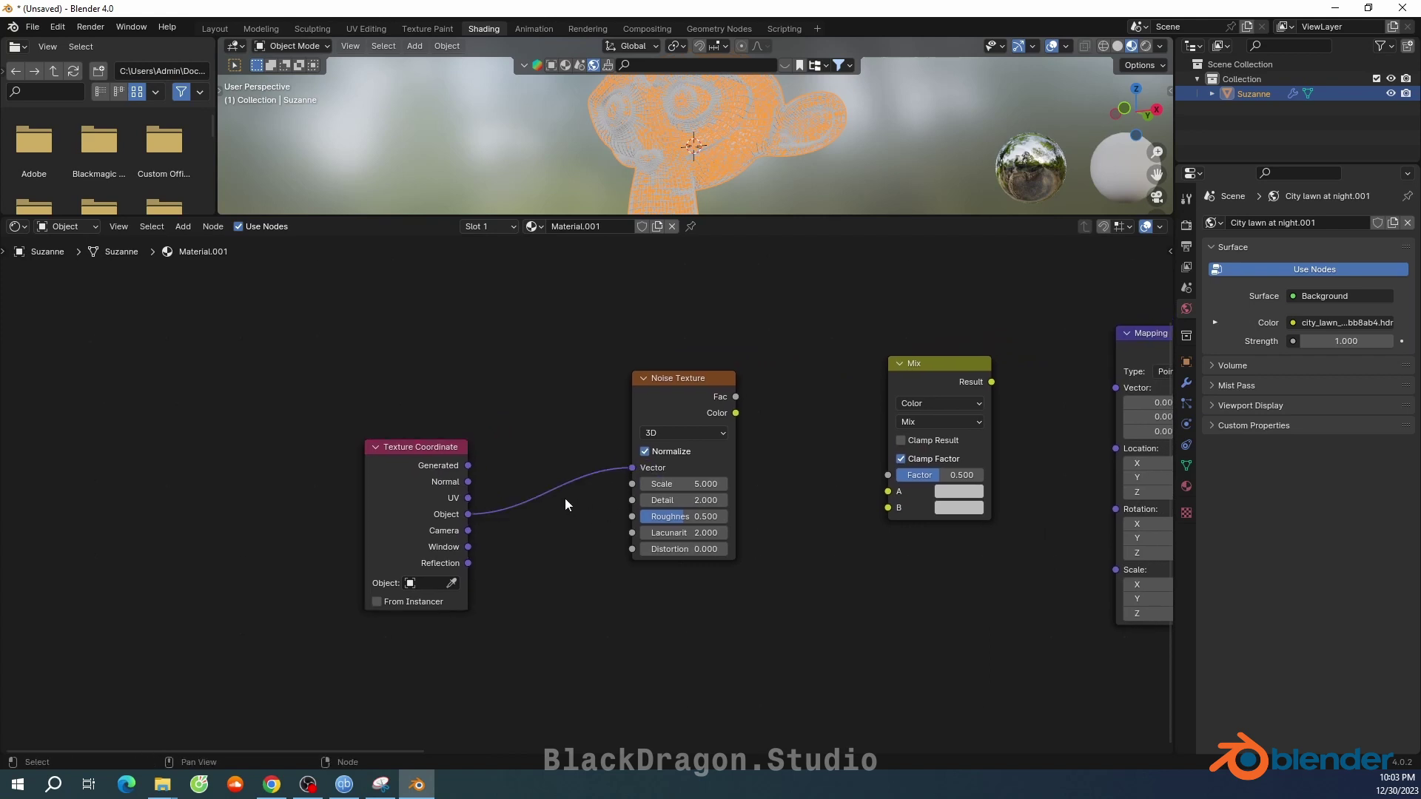
scroll(565, 499, "down", 1)
scroll(570, 491, "down", 1)
scroll(599, 399, "up", 1)
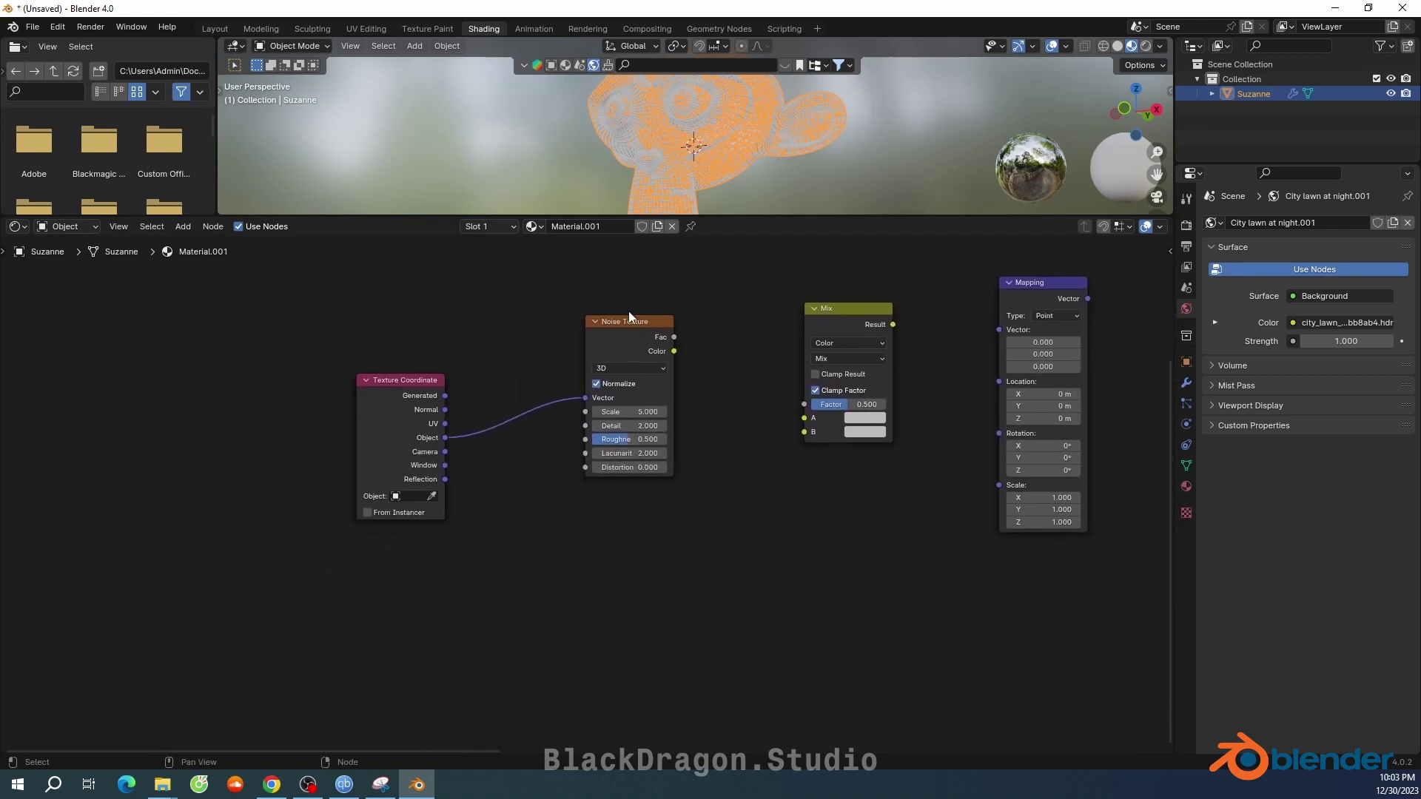
Feed Texture Coordinate Object into Mix B and Noise Color into Mix A
left_click_drag(629, 315, 645, 323)
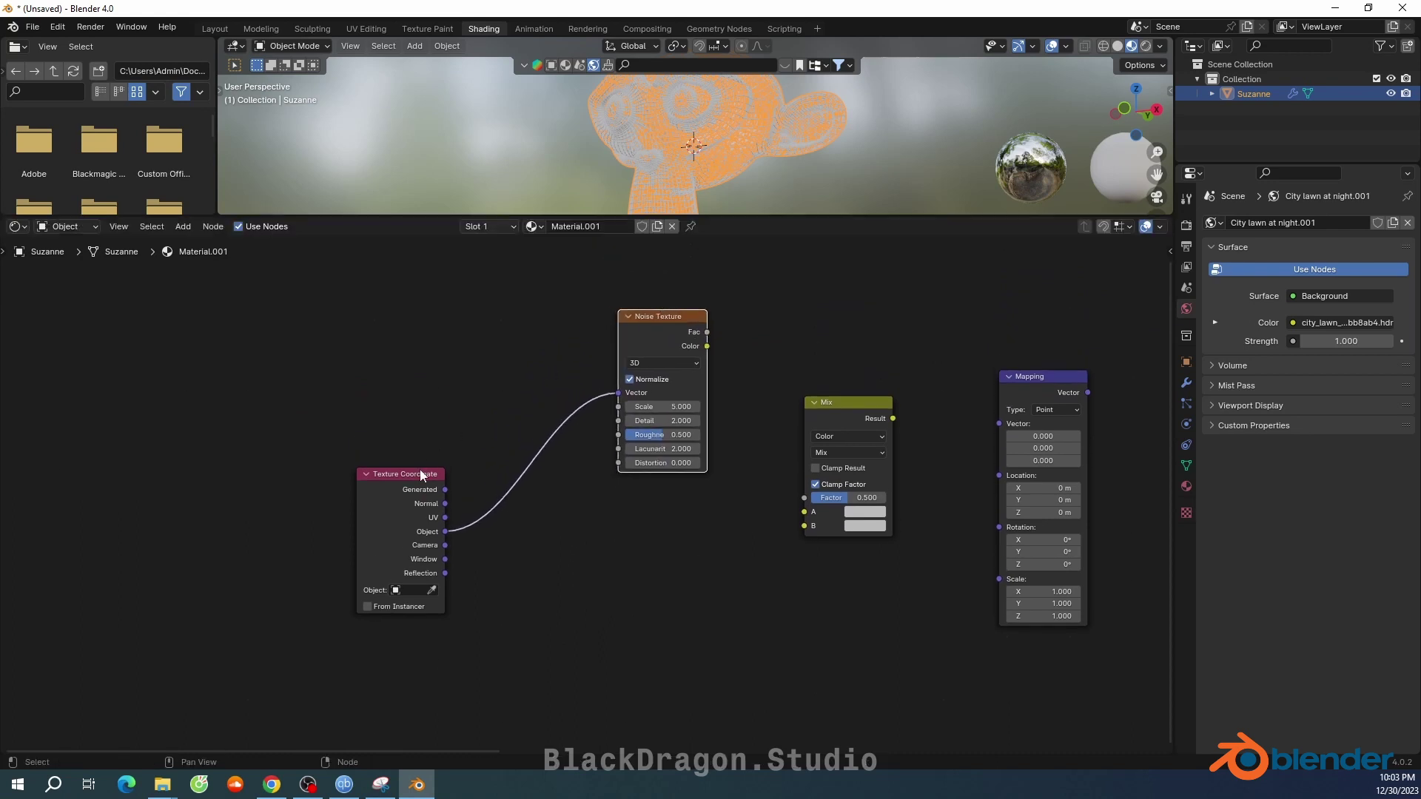
left_click_drag(420, 474, 498, 460)
scroll(653, 521, "up", 1)
left_click_drag(513, 522, 841, 532)
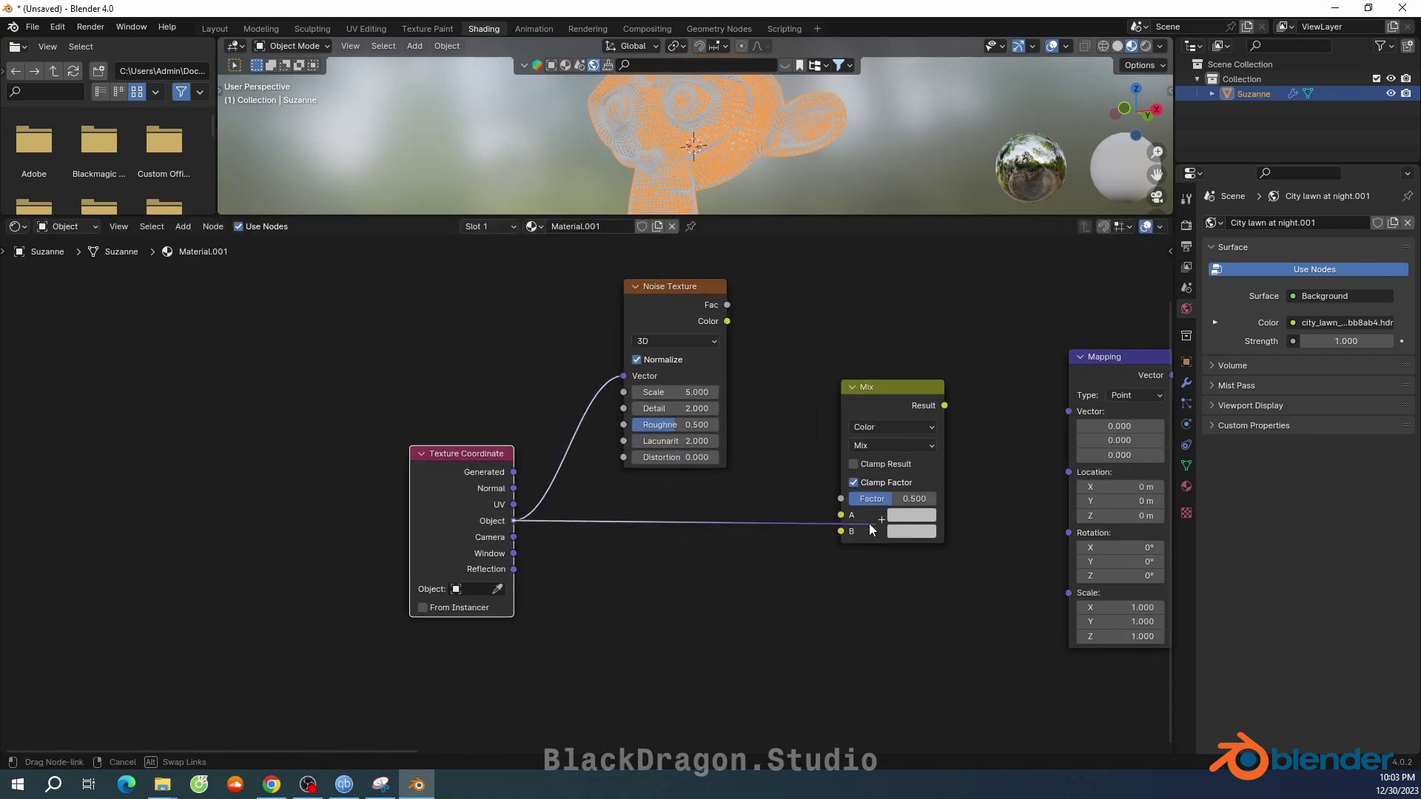
left_click_drag(728, 321, 841, 515)
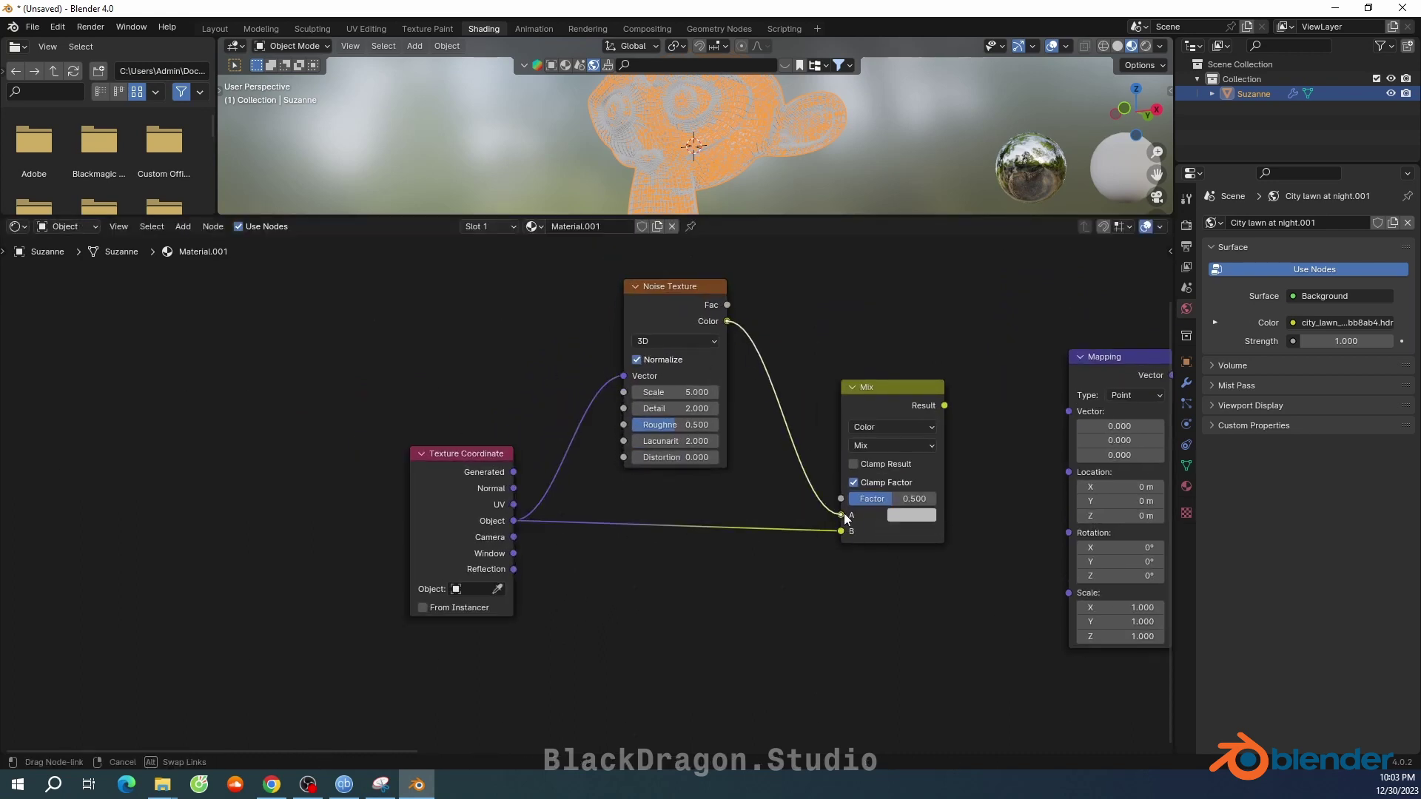
Route Mix Result into Mapping Vector, and Mapping into the Gradient Texture Vector
mouse_move(807, 489)
middle_mouse_down()
mouse_move(566, 504)
mouse_move(561, 476)
middle_mouse_up()
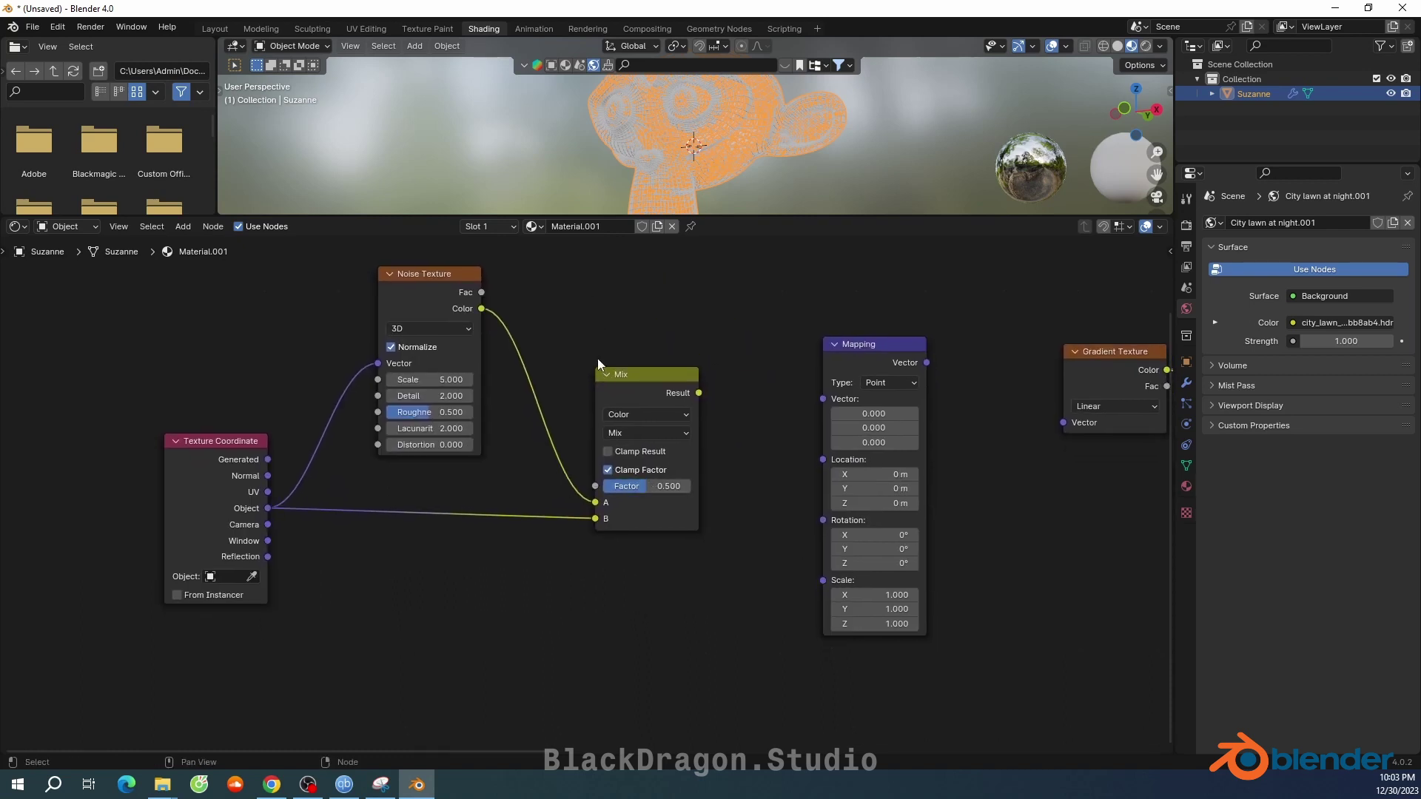
middle_click_drag(579, 358, 466, 408)
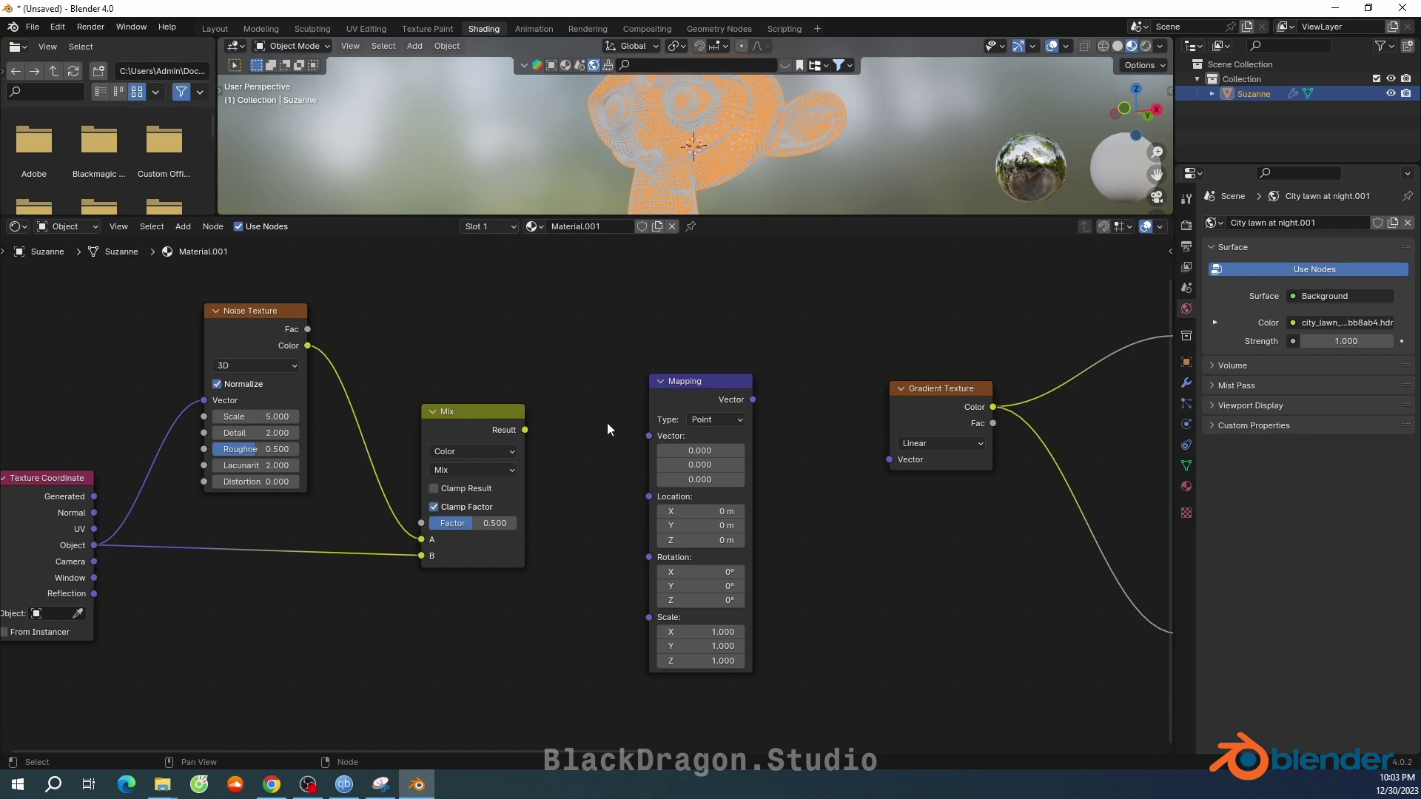
scroll(607, 430, "up", 1)
left_click_drag(523, 423, 651, 432)
middle_click_drag(645, 383, 464, 396)
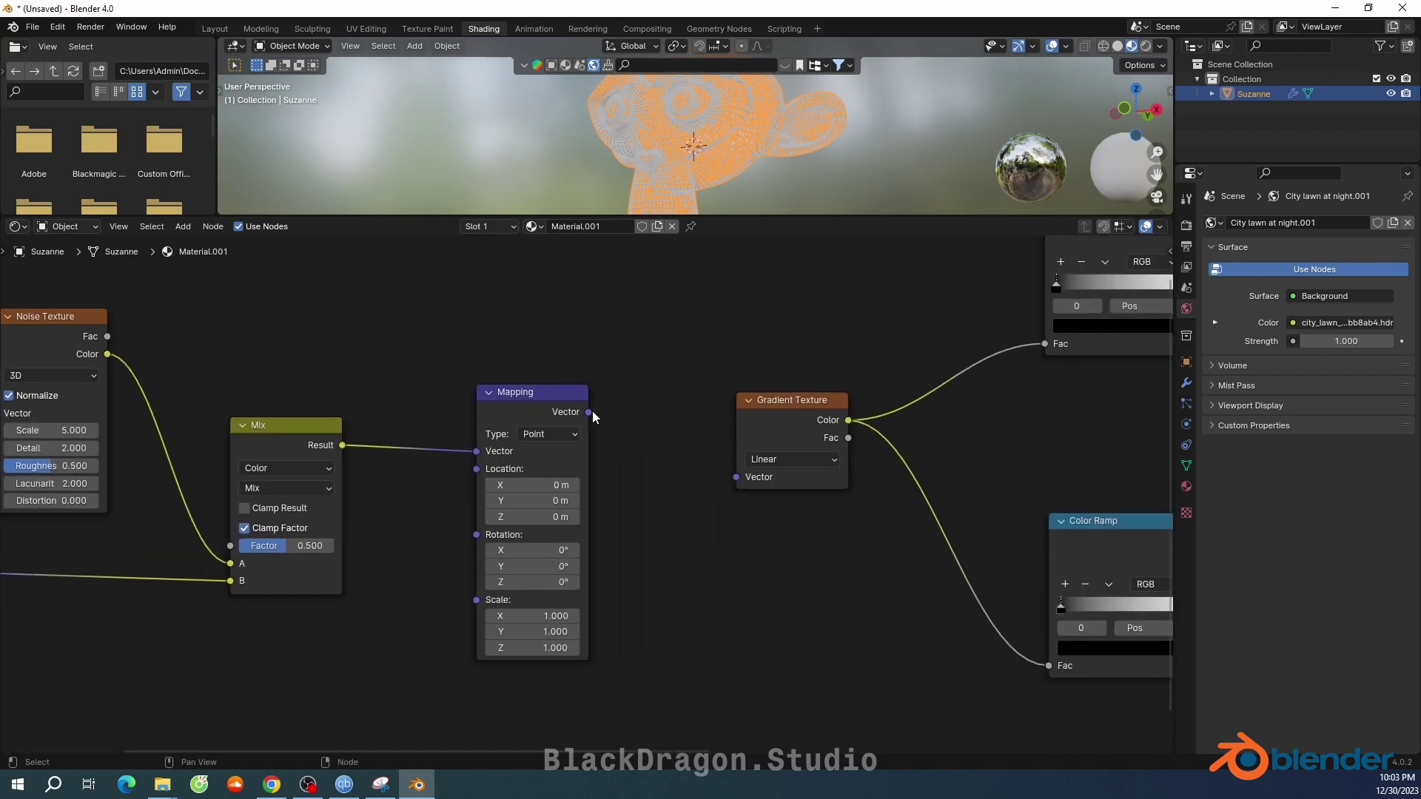
left_click_drag(588, 412, 737, 478)
Slide the Color Ramp's black stop right to about 0.21
scroll(682, 424, "down", 2)
mouse_move(682, 419)
middle_mouse_down()
mouse_move(527, 414)
mouse_move(442, 478)
mouse_move(530, 459)
middle_mouse_up()
scroll(724, 371, "up", 2)
scroll(666, 385, "up", 1)
mouse_move(556, 443)
left_mouse_down()
mouse_move(625, 443)
mouse_move(602, 443)
left_mouse_up()
Add a middle Color Ramp stop near 0.30 and set interpolation to Cardinal
left_click(559, 408)
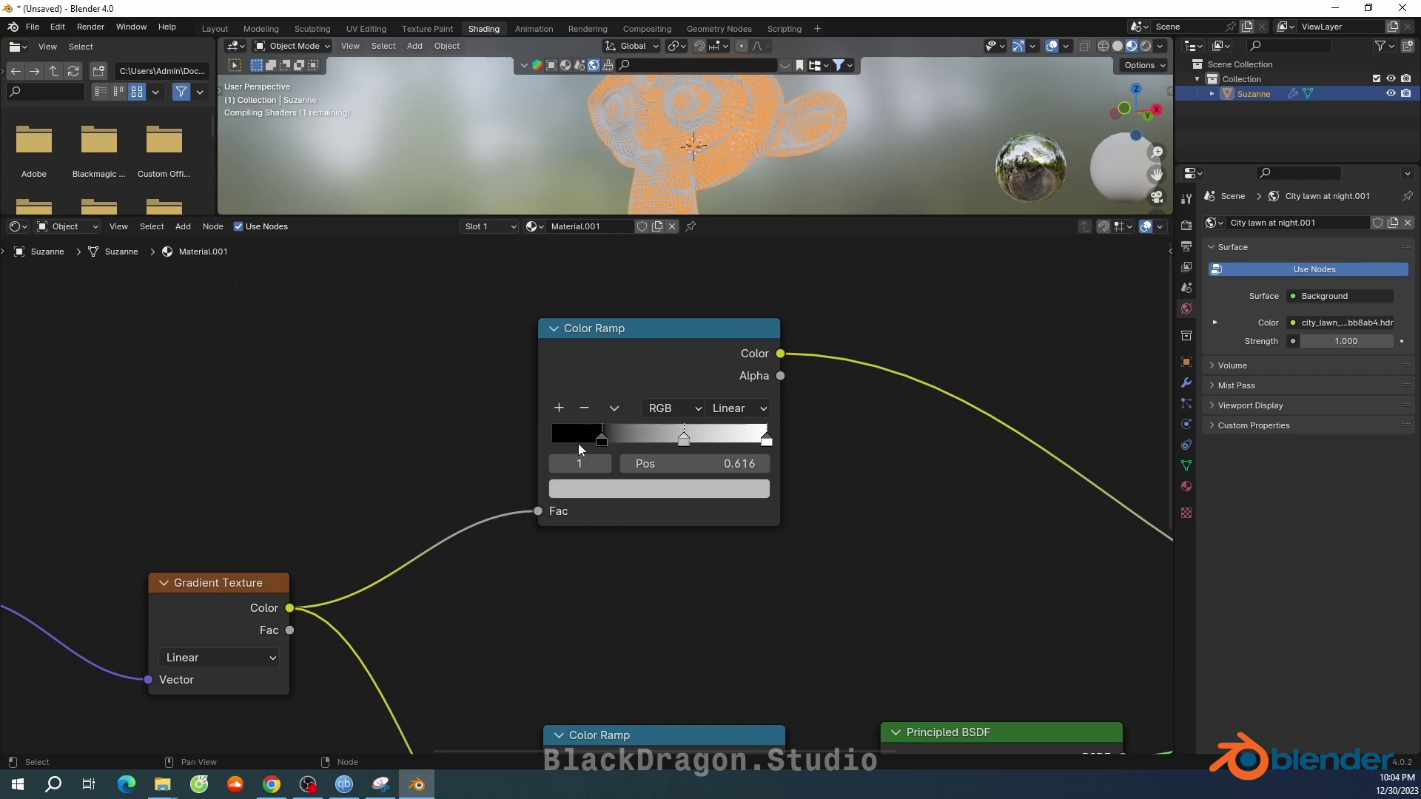
mouse_move(579, 442)
left_mouse_down()
mouse_move(620, 443)
mouse_move(570, 443)
left_mouse_up()
left_click(734, 409)
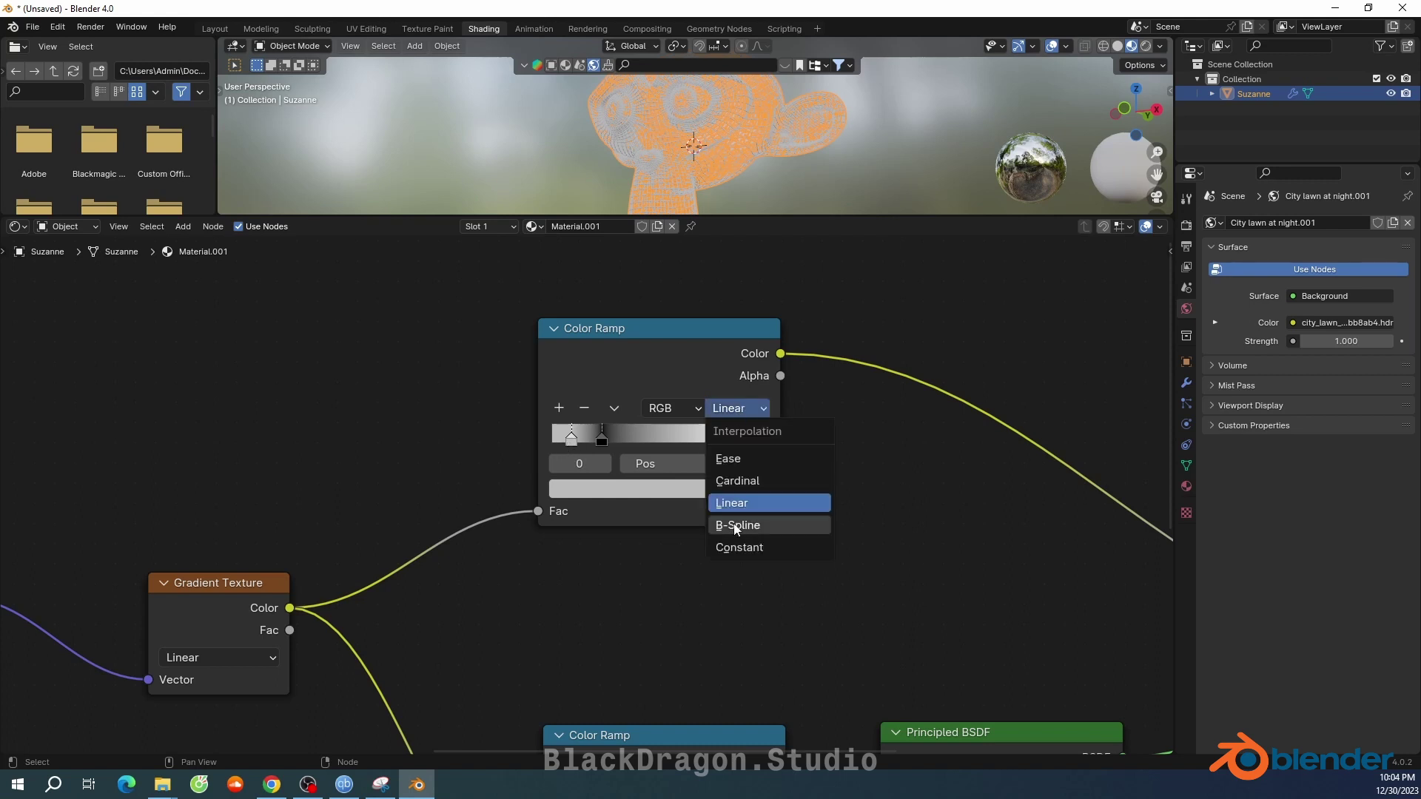
left_click(731, 542)
left_click(727, 410)
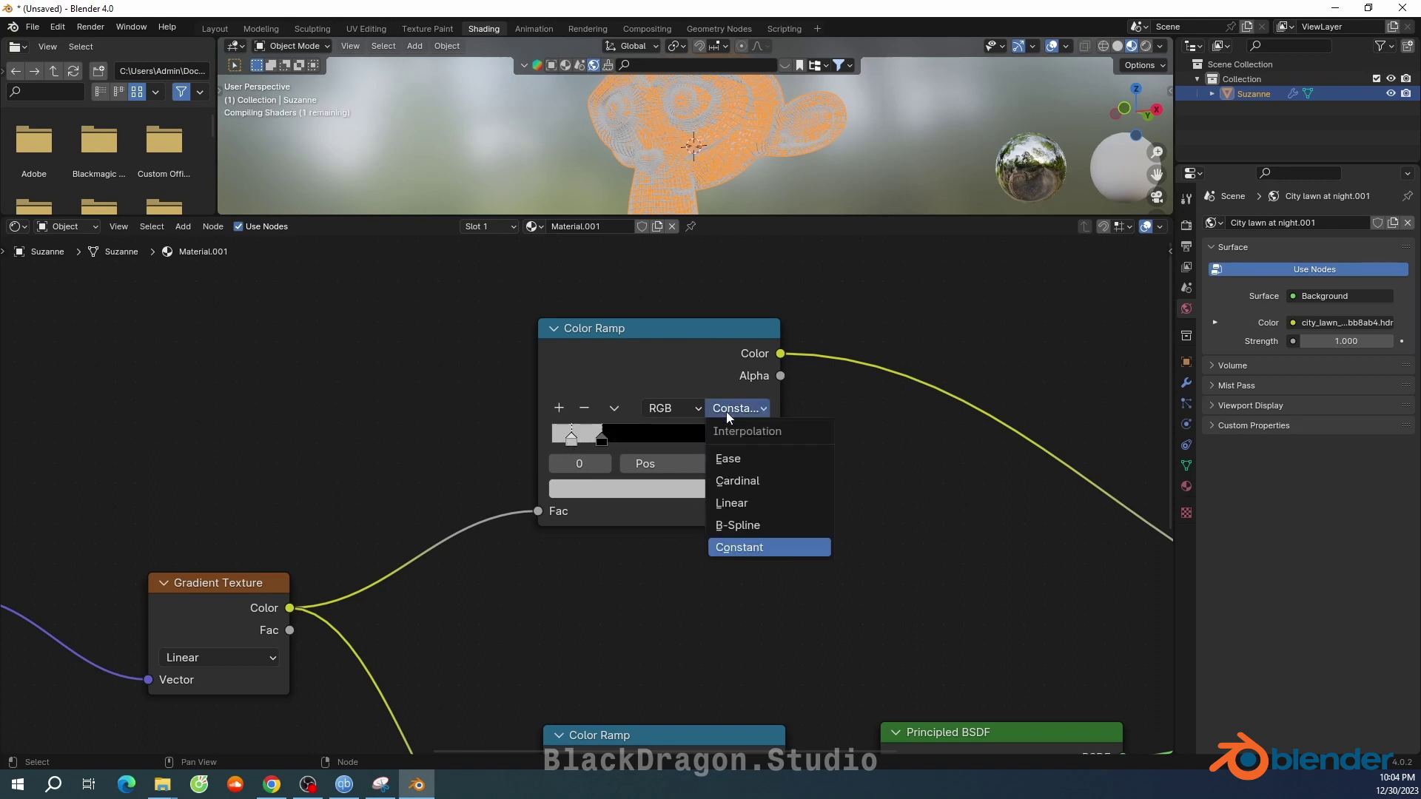
left_click(736, 484)
Set the black stop to about 0.209 and nudge the white stop to 0.295
left_click_drag(604, 440, 542, 445)
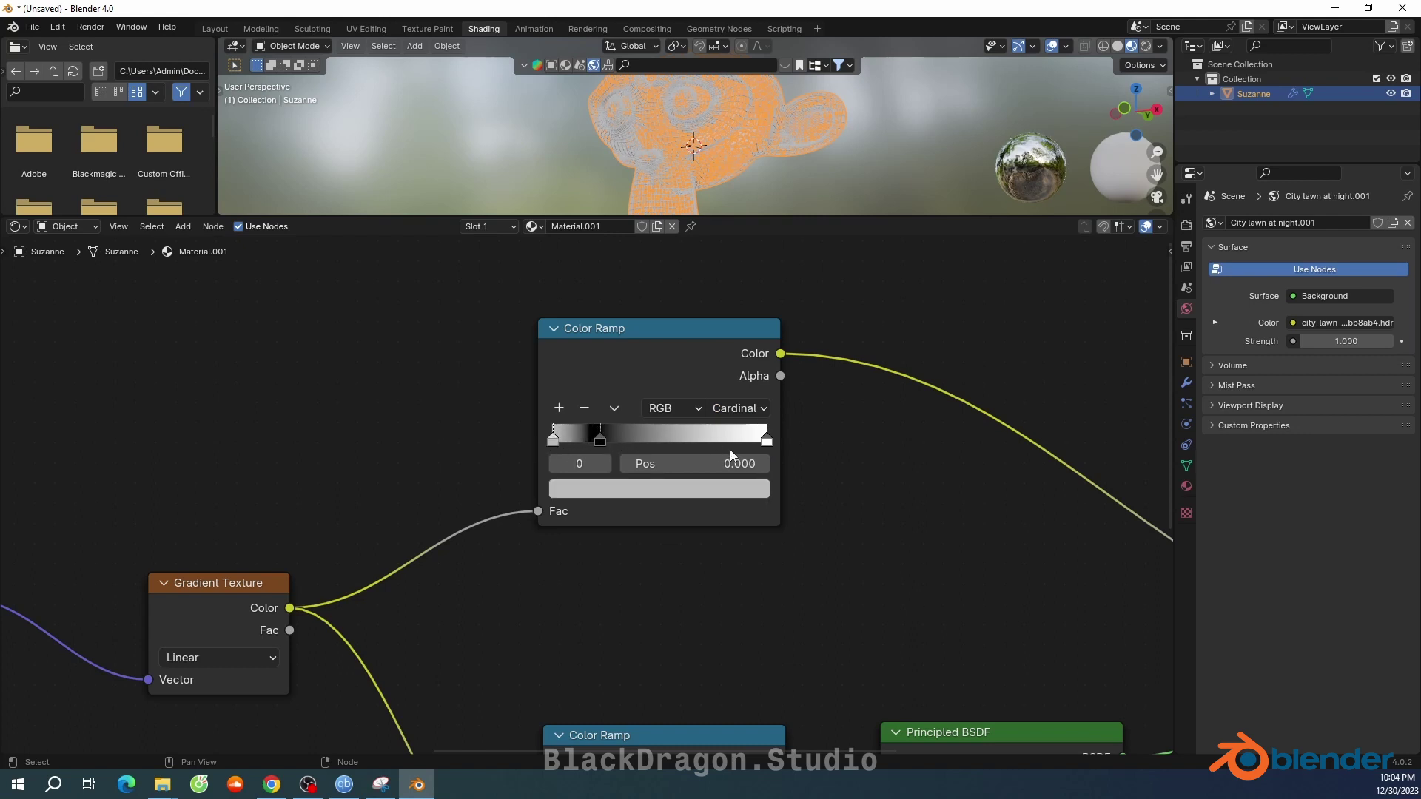
left_click(619, 437)
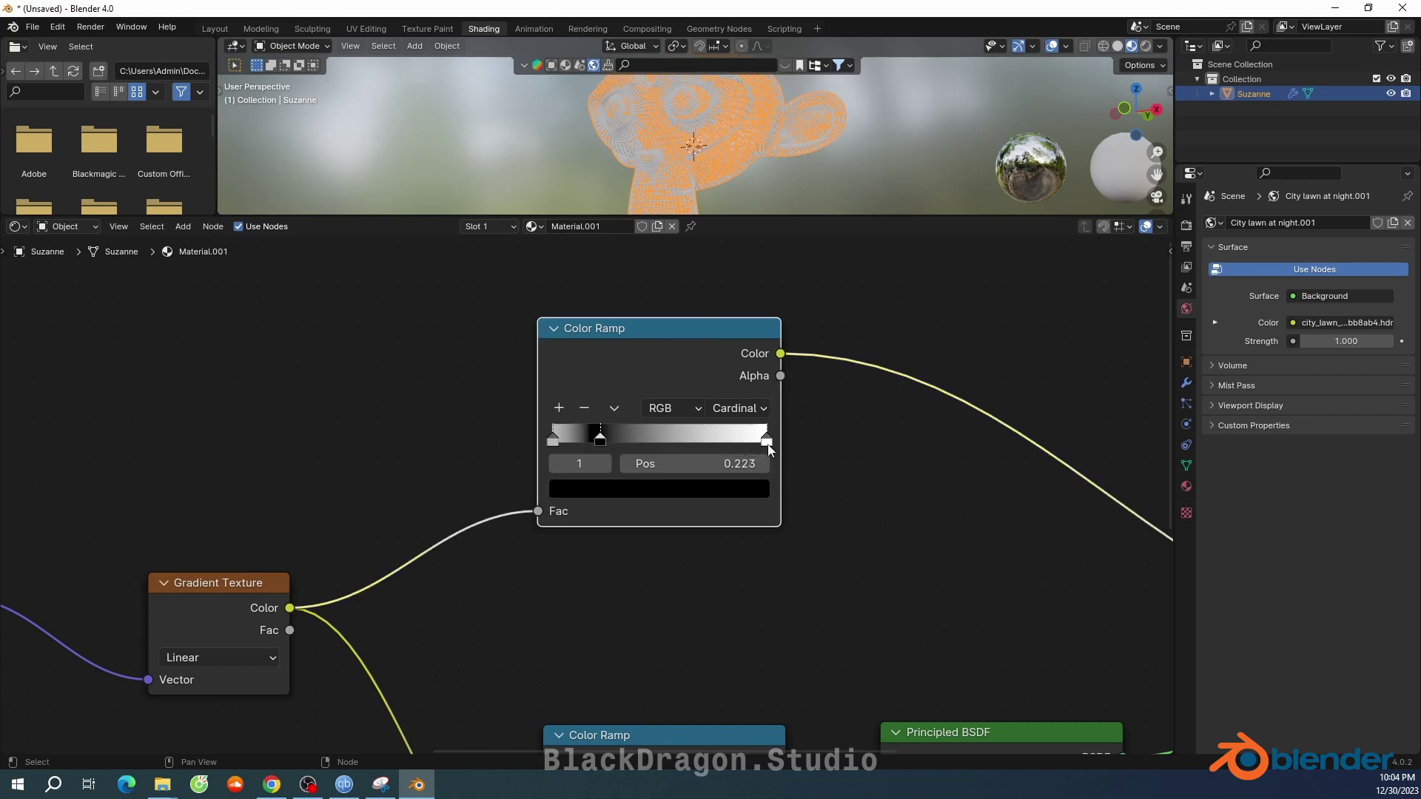
left_click_drag(767, 448, 637, 447)
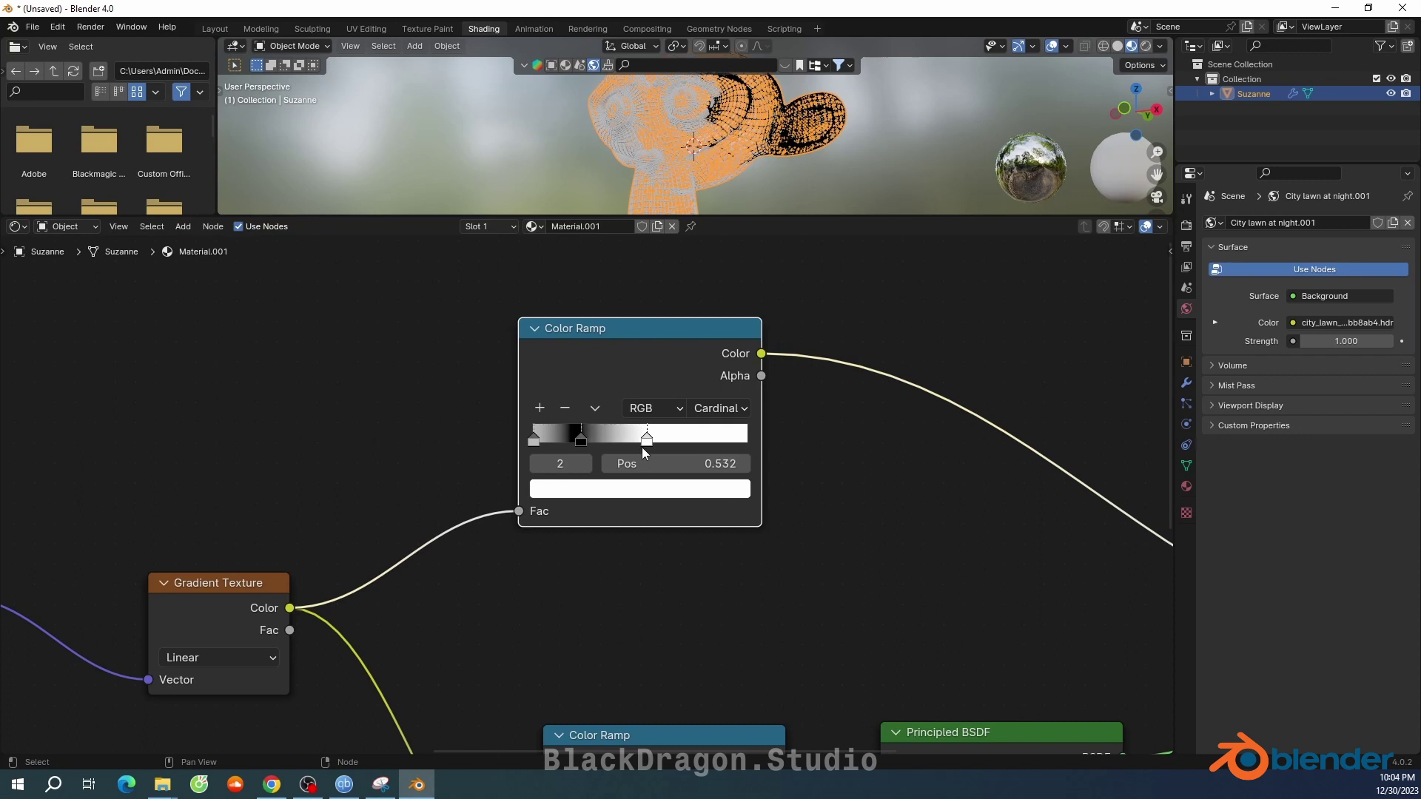
left_click_drag(635, 447, 638, 448)
left_click(583, 444)
Face Suzanne frontally and slide the black stop left to about 0.159
middle_click_drag(829, 267, 803, 339)
scroll(697, 172, "down", 3)
middle_click_drag(697, 172, 763, 194)
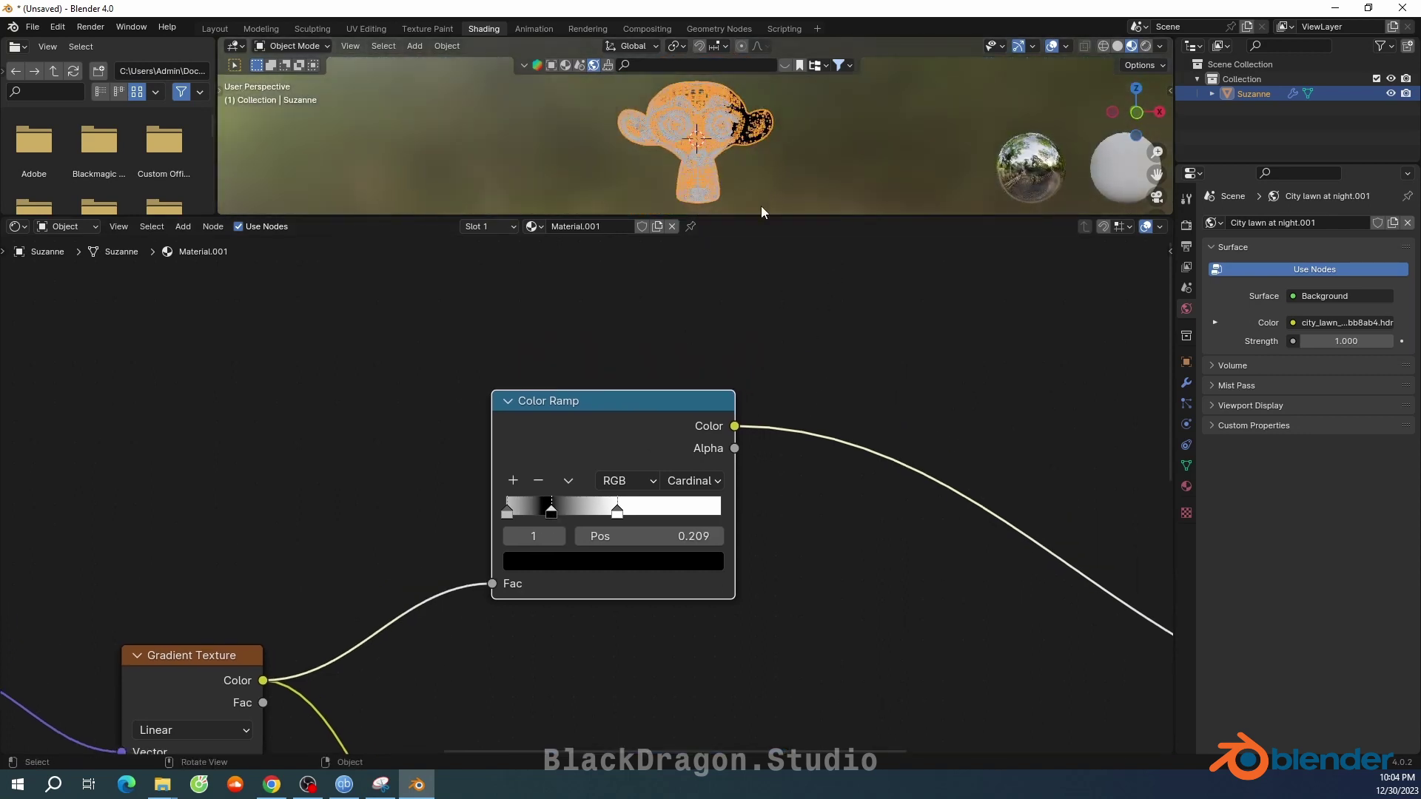
mouse_move(551, 517)
left_mouse_down()
mouse_move(540, 522)
mouse_move(567, 512)
left_mouse_up()
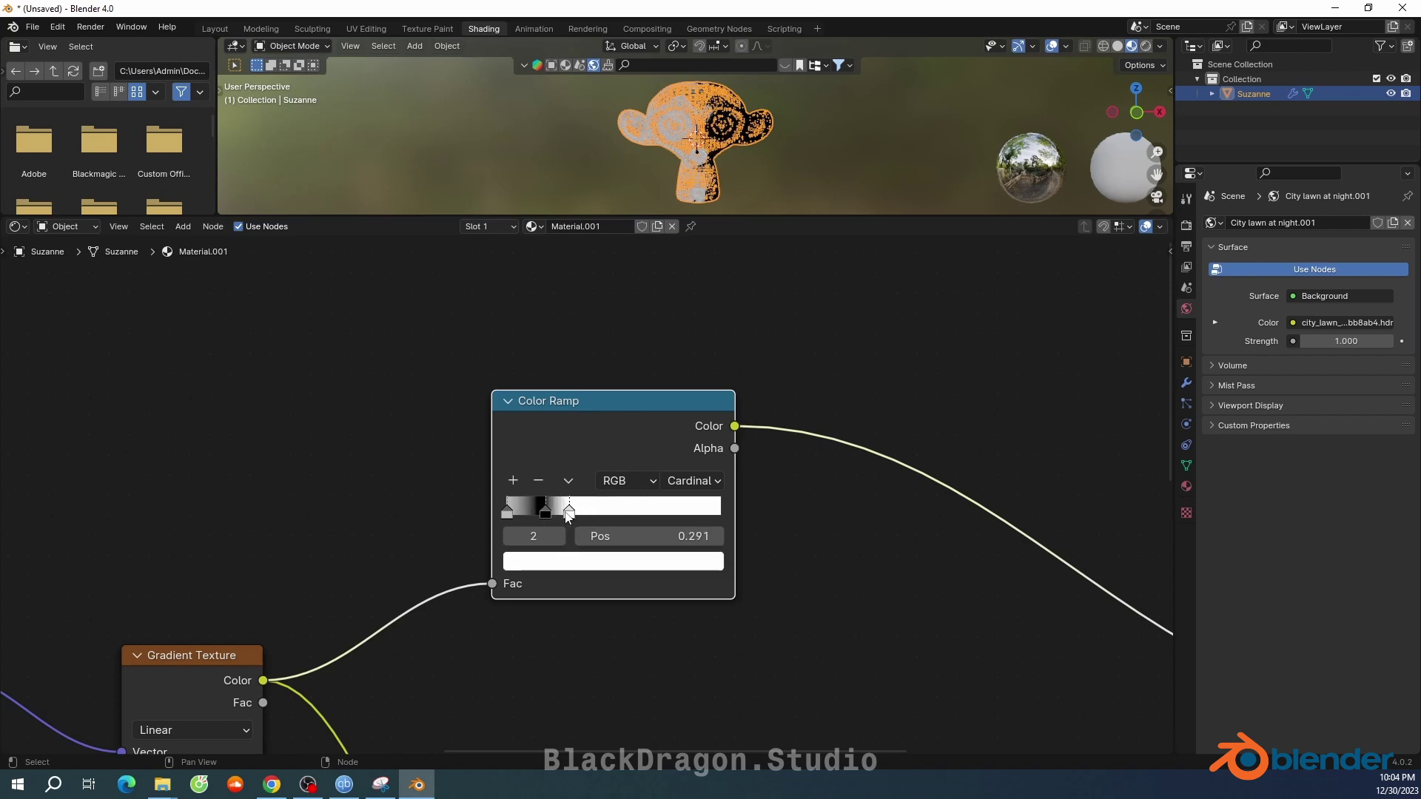
scroll(666, 459, "down", 1)
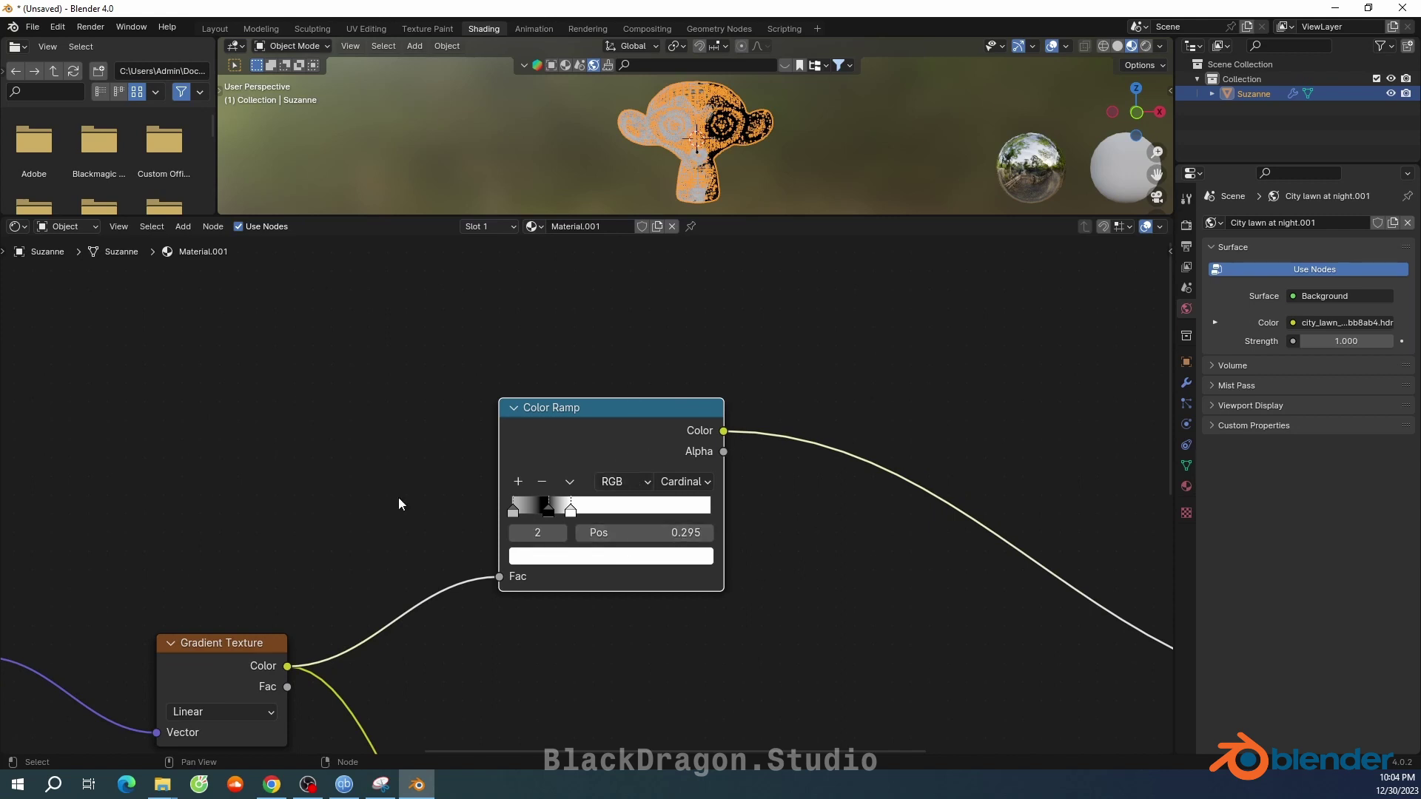
middle_click_drag(398, 497, 496, 363)
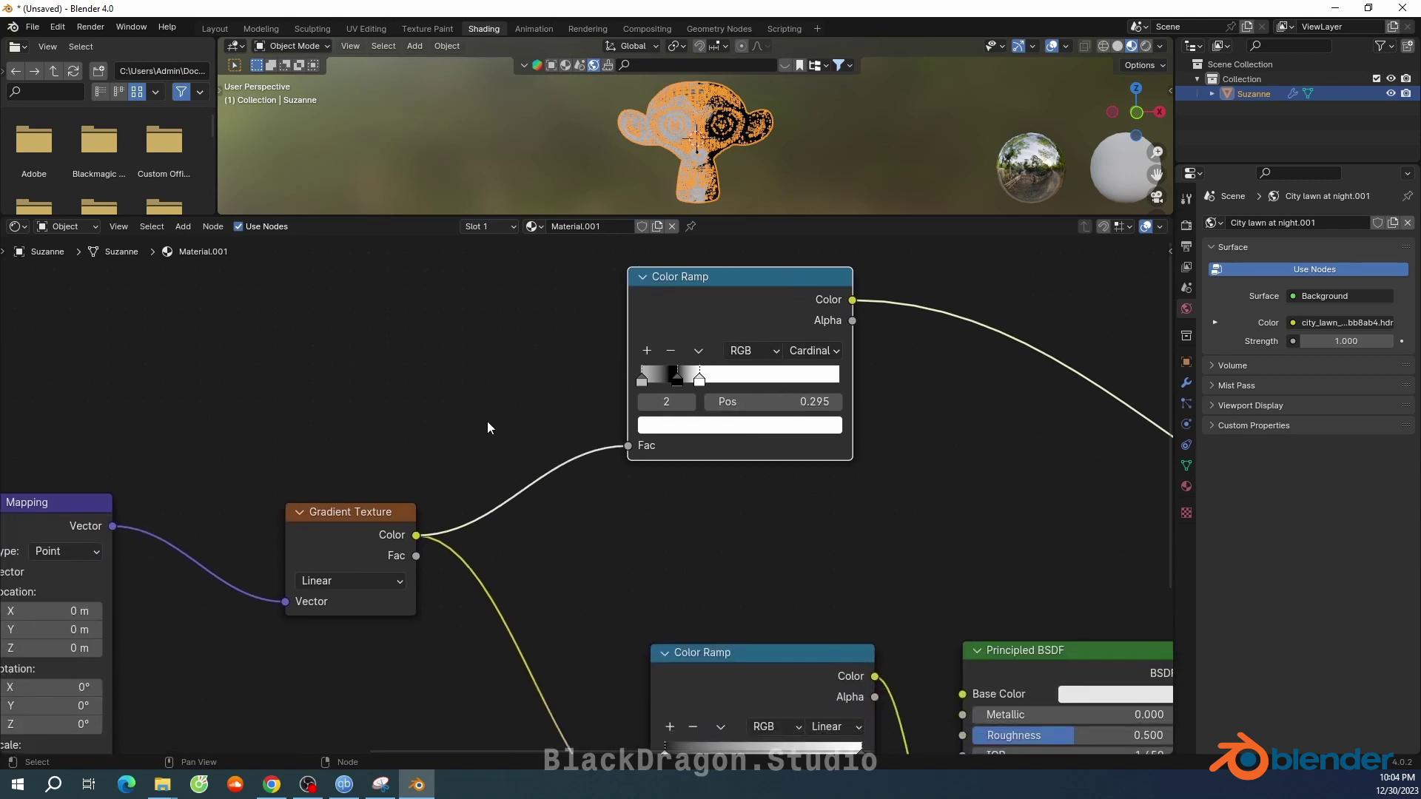
Add two stops to the second Color Ramp and make the 0.125 stop bright green
scroll(487, 428, "down", 2)
middle_click_drag(565, 518, 467, 396)
scroll(503, 459, "up", 2)
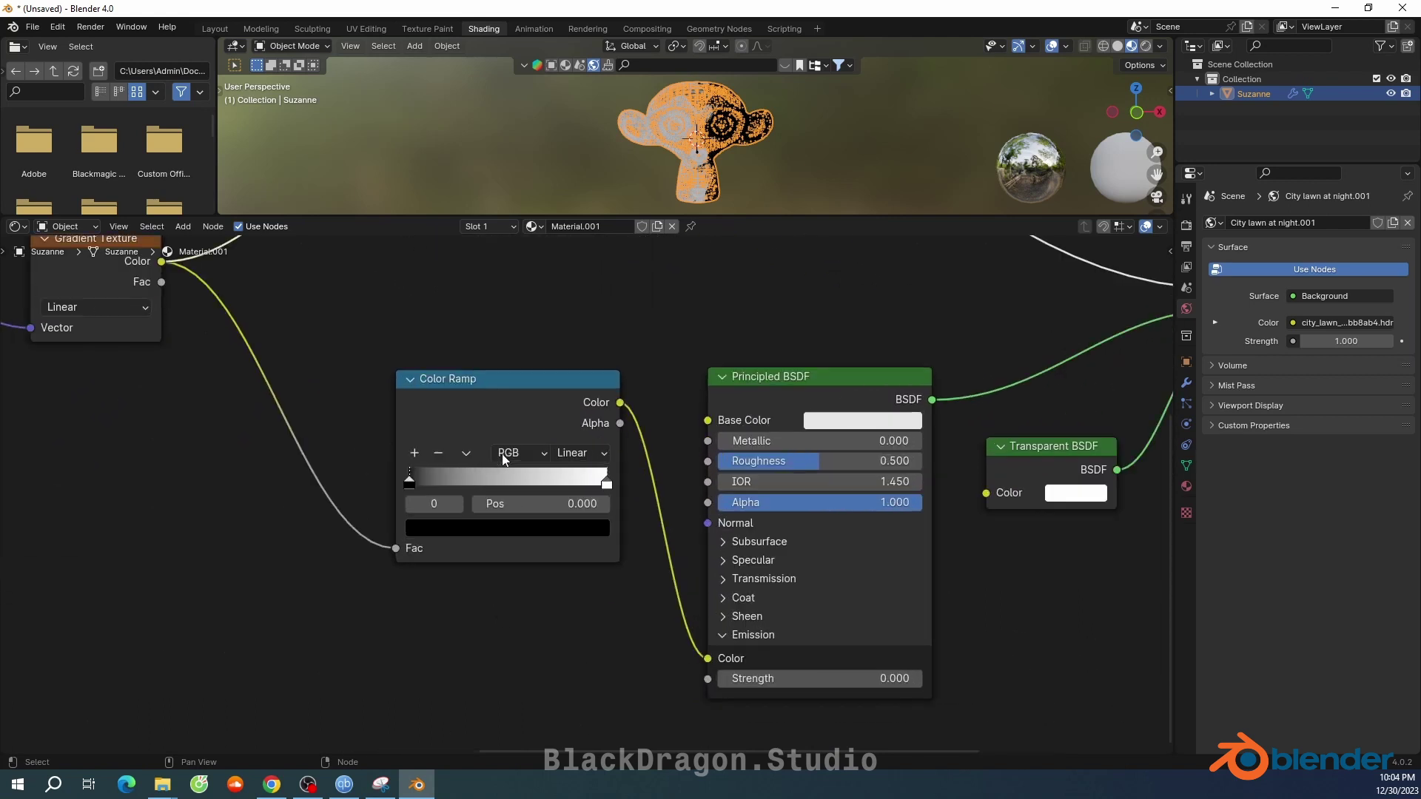
left_click(415, 453)
left_click(415, 453)
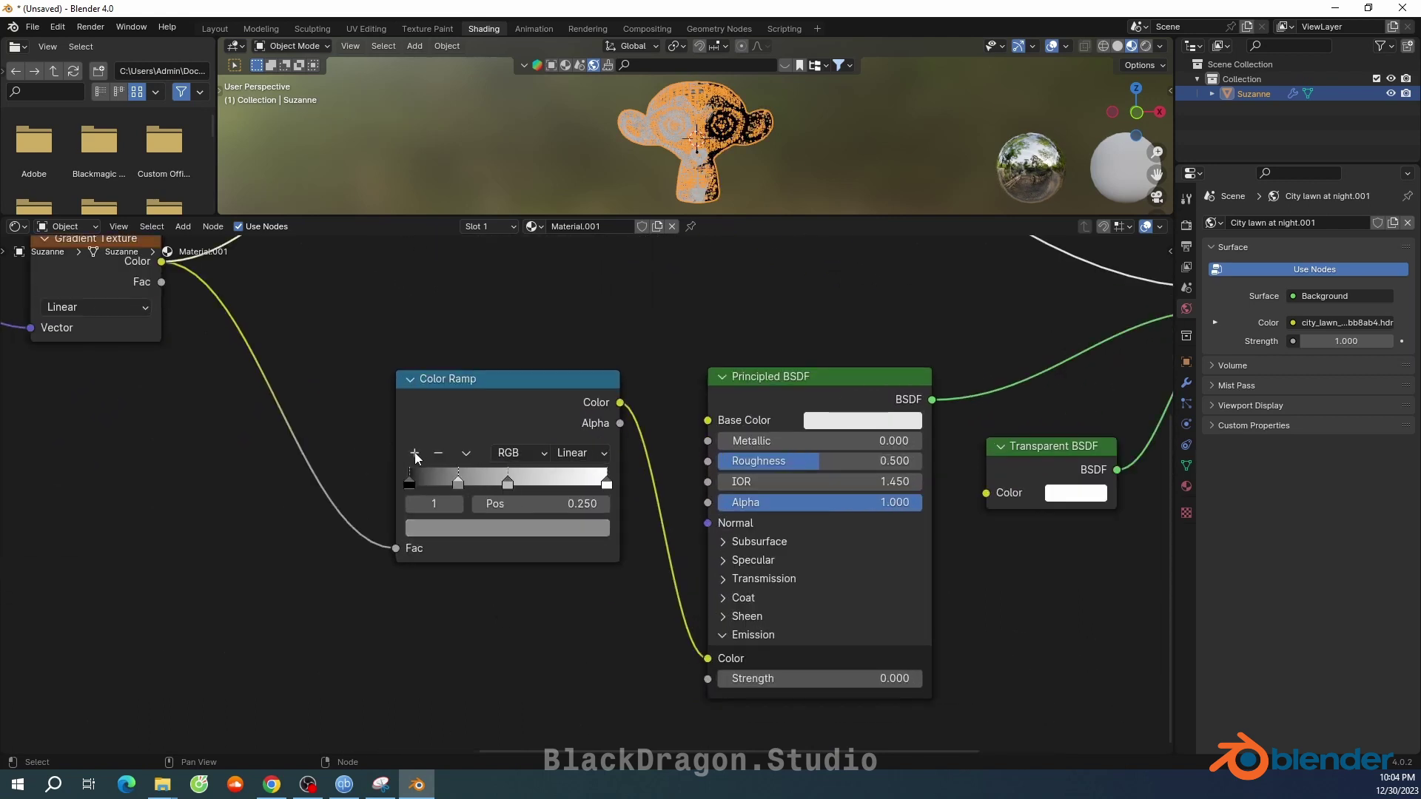
left_click(415, 453)
left_click(433, 489)
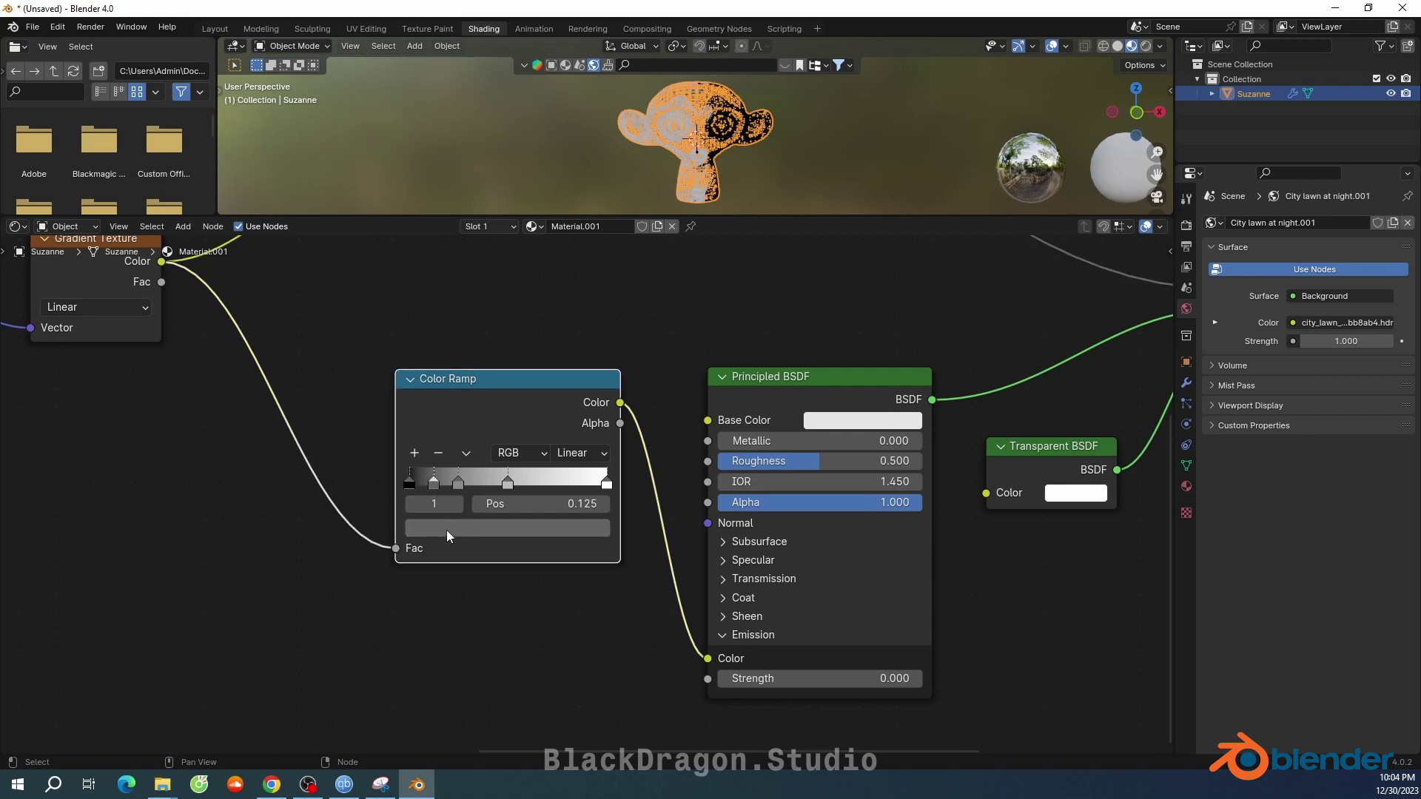
left_click(557, 528)
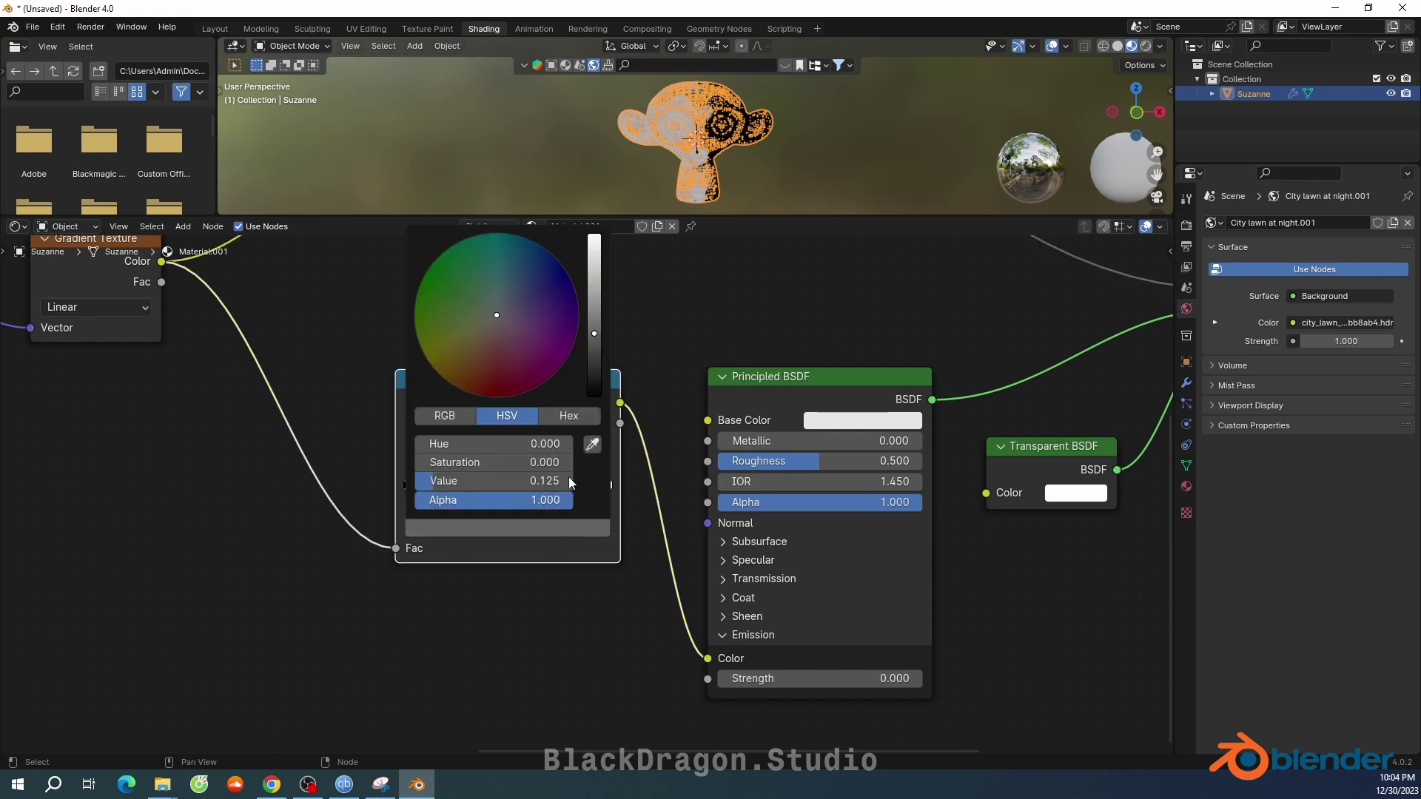
left_click_drag(601, 264, 595, 235)
left_click_drag(481, 299, 434, 262)
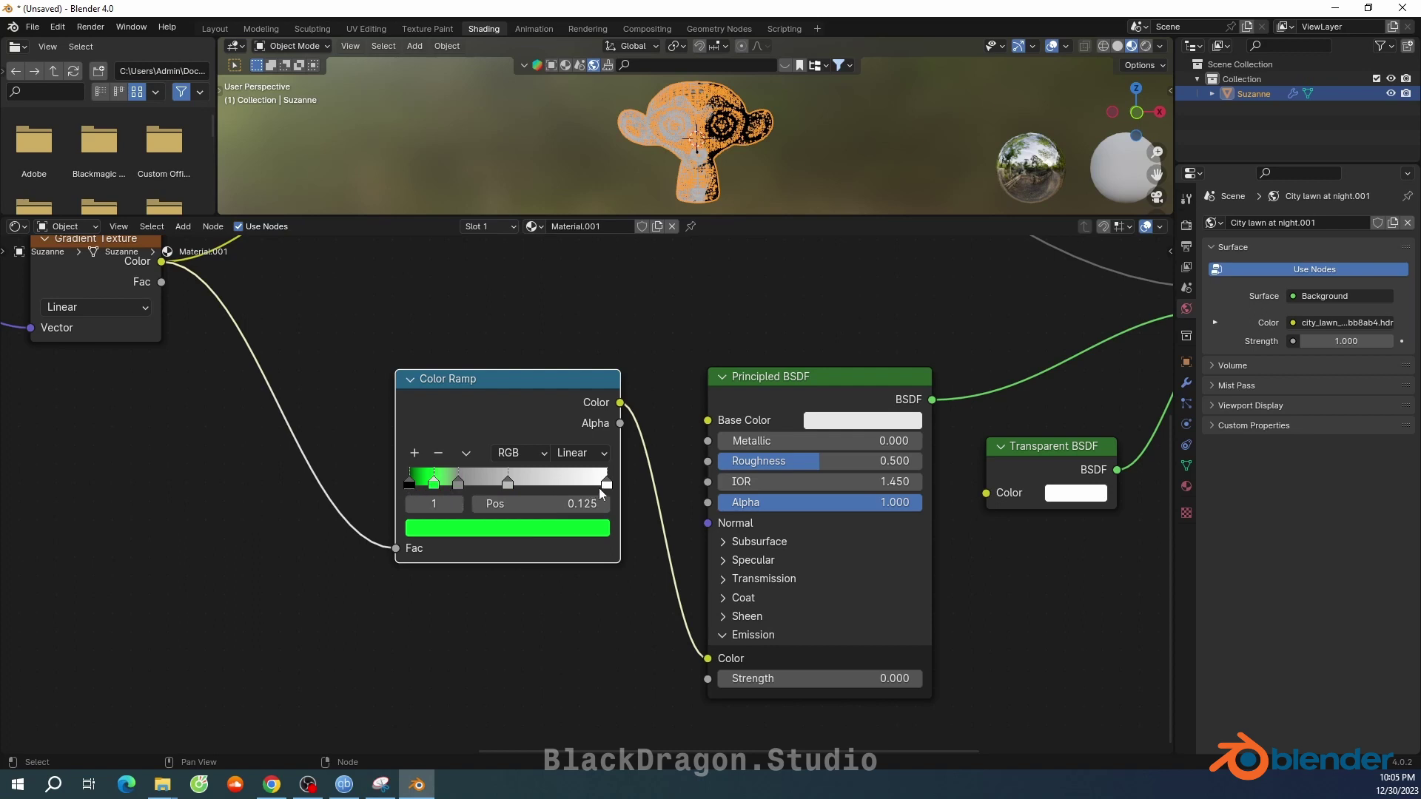
Colour the end stop light blue and the third stop saturated blue
left_click(507, 483)
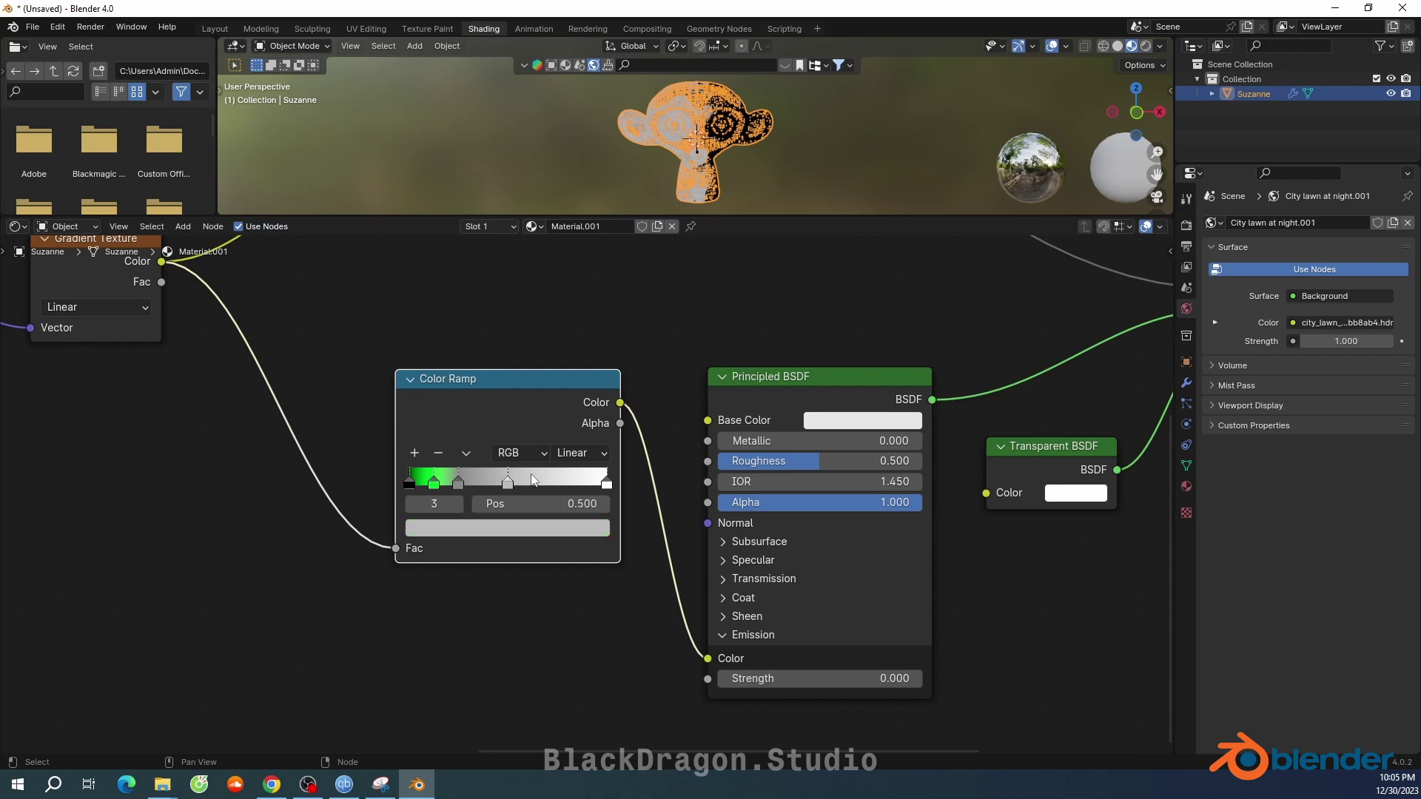
left_click(607, 482)
left_click(547, 529)
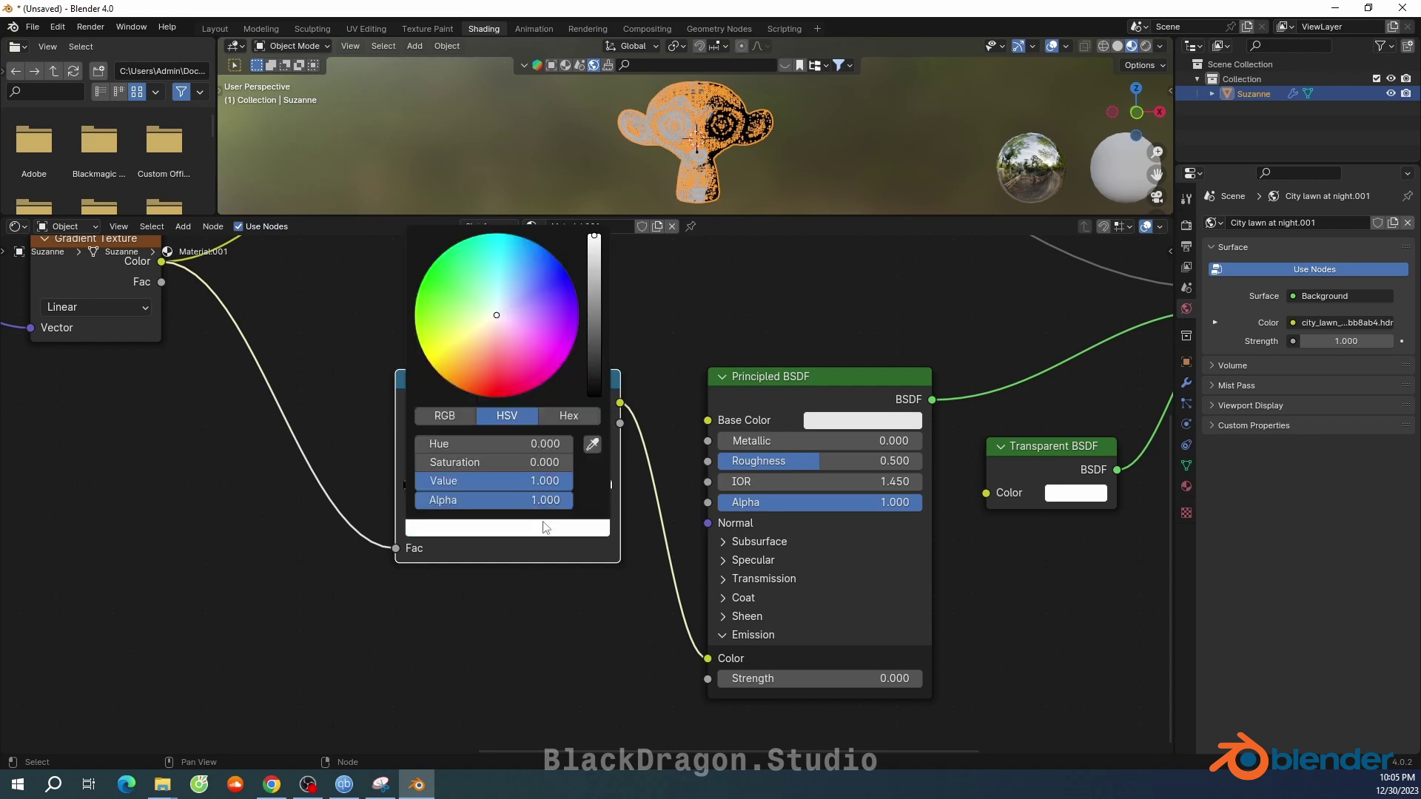
mouse_move(504, 319)
left_mouse_down()
mouse_move(527, 291)
mouse_move(434, 262)
left_mouse_up()
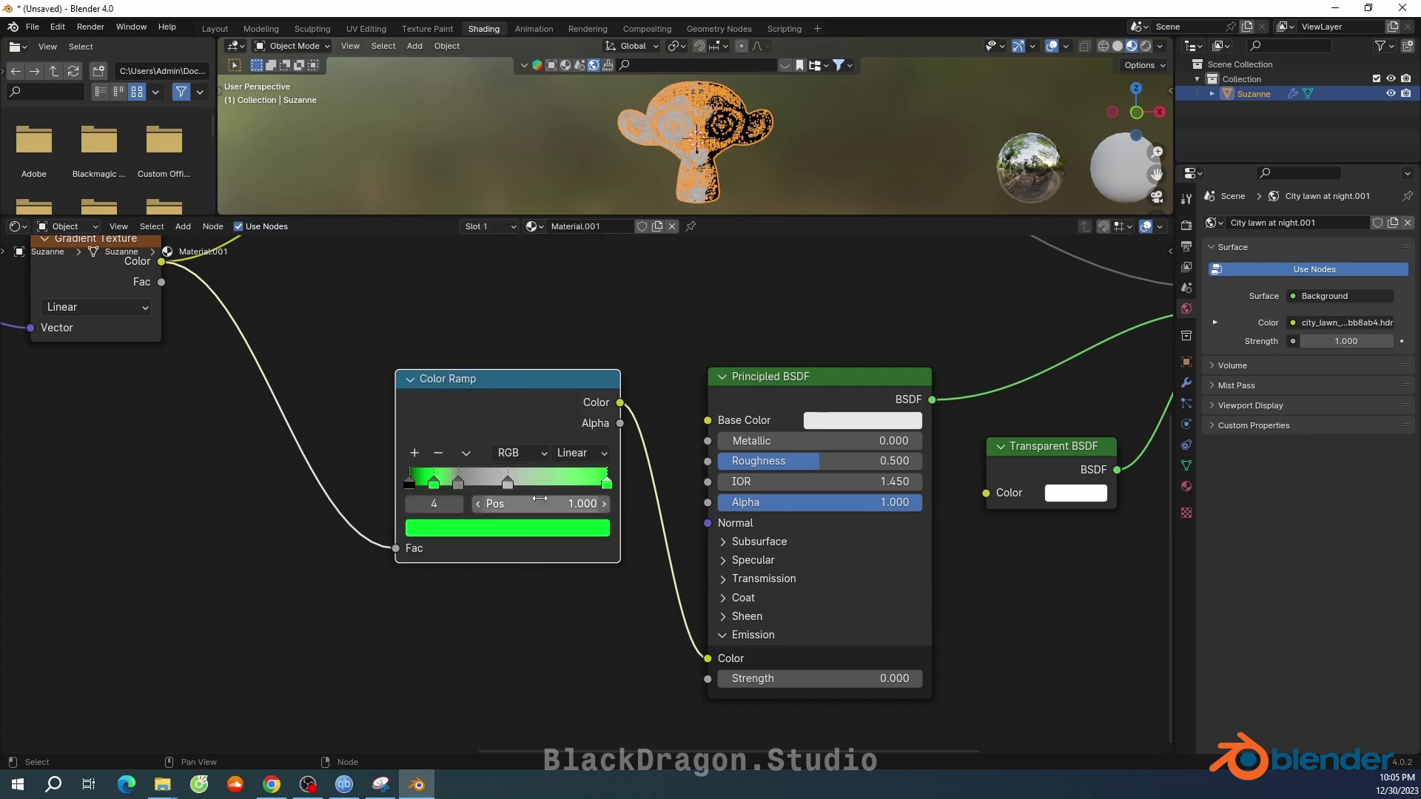
left_click(509, 484)
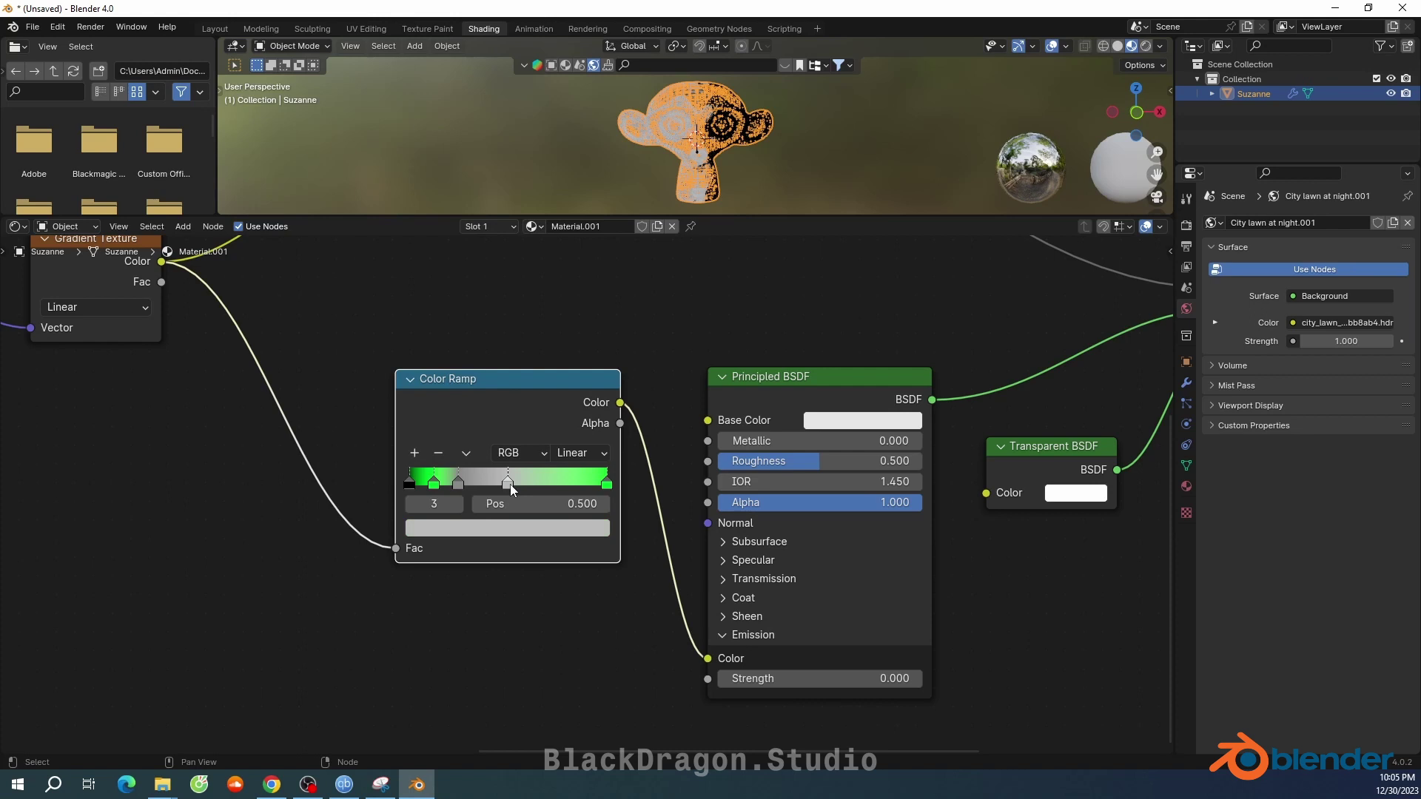
left_click(518, 528)
mouse_move(596, 279)
left_mouse_down()
mouse_move(595, 235)
mouse_move(567, 272)
left_mouse_up()
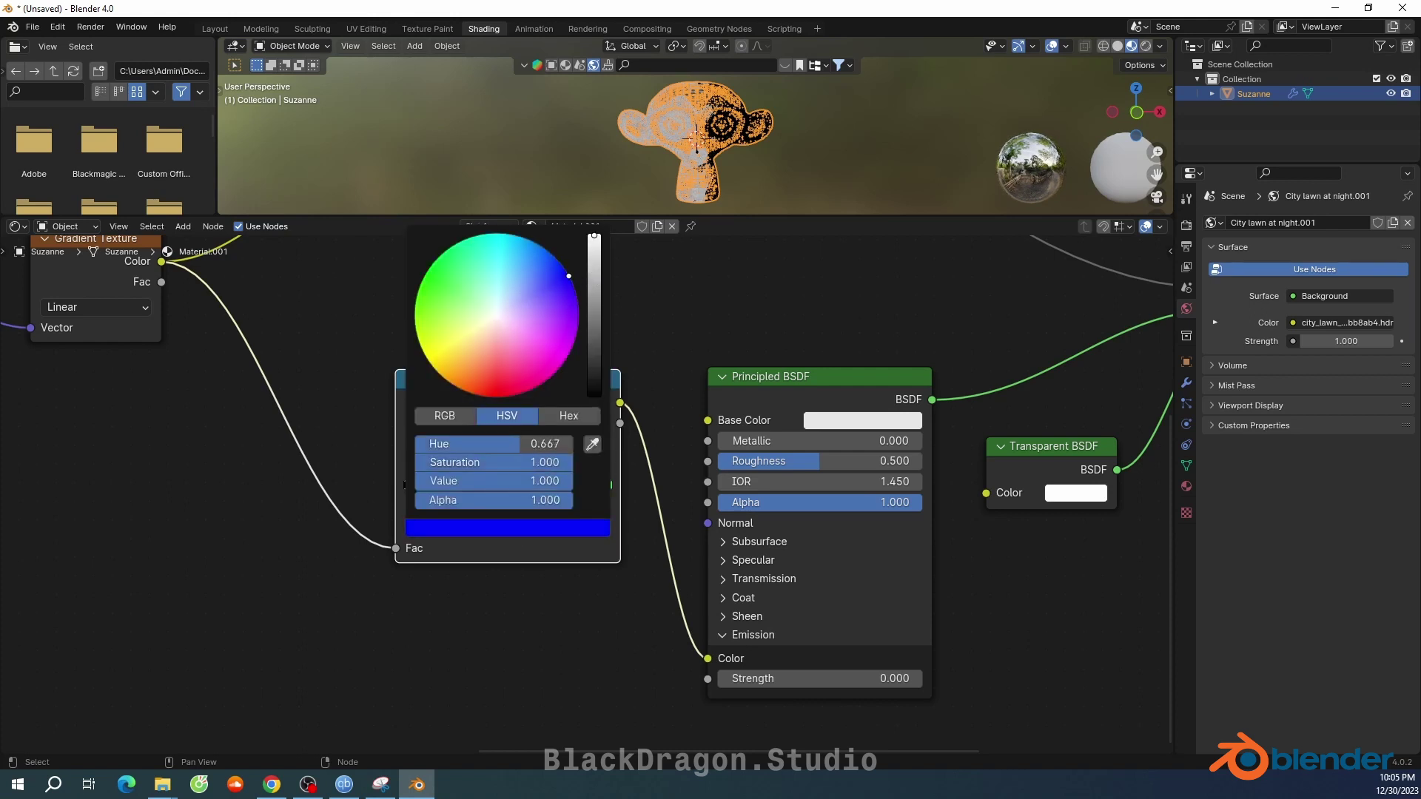
Make the 0.250 stop magenta, the 0.125 stop yellow, and move blue to 0.405
left_click(459, 483)
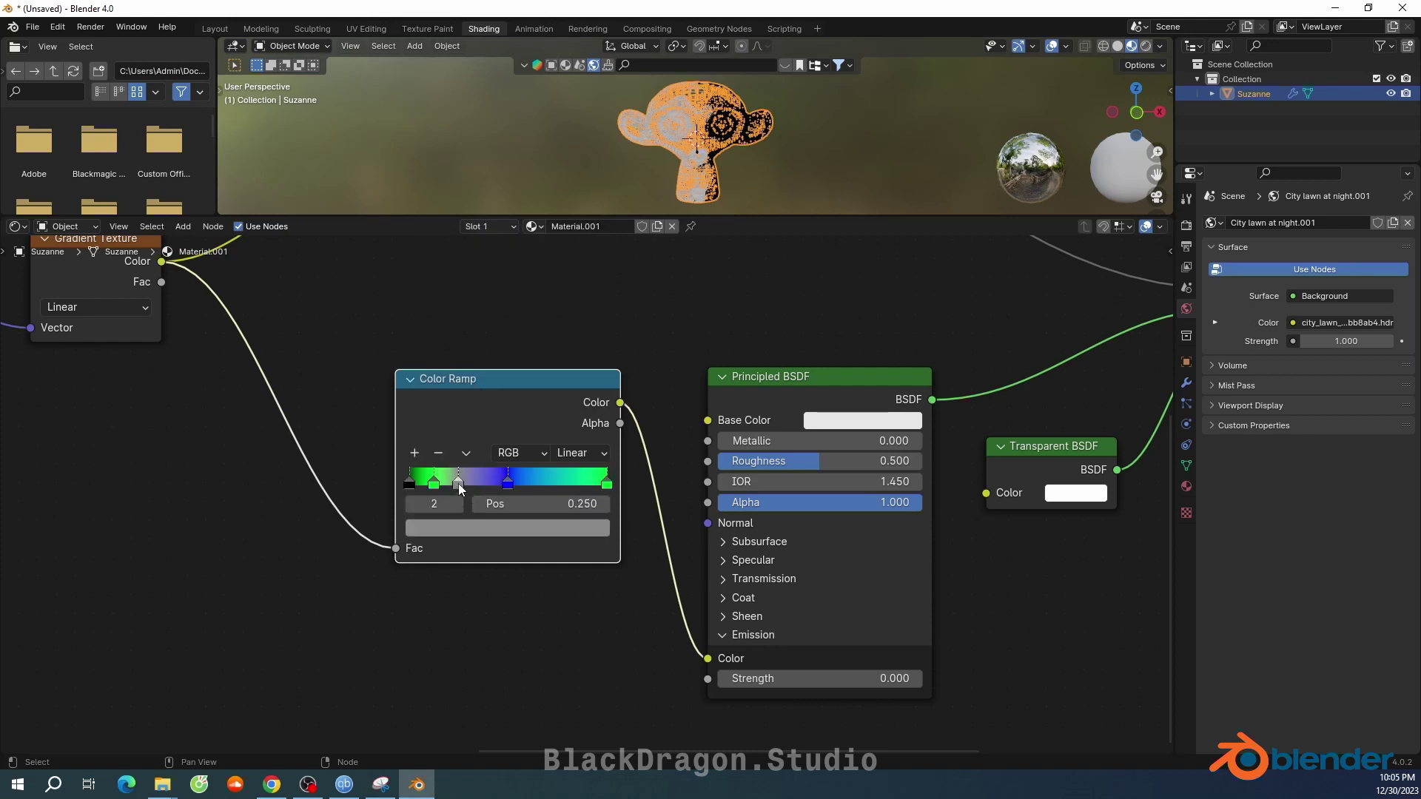
left_click(459, 531)
left_click_drag(594, 310, 594, 236)
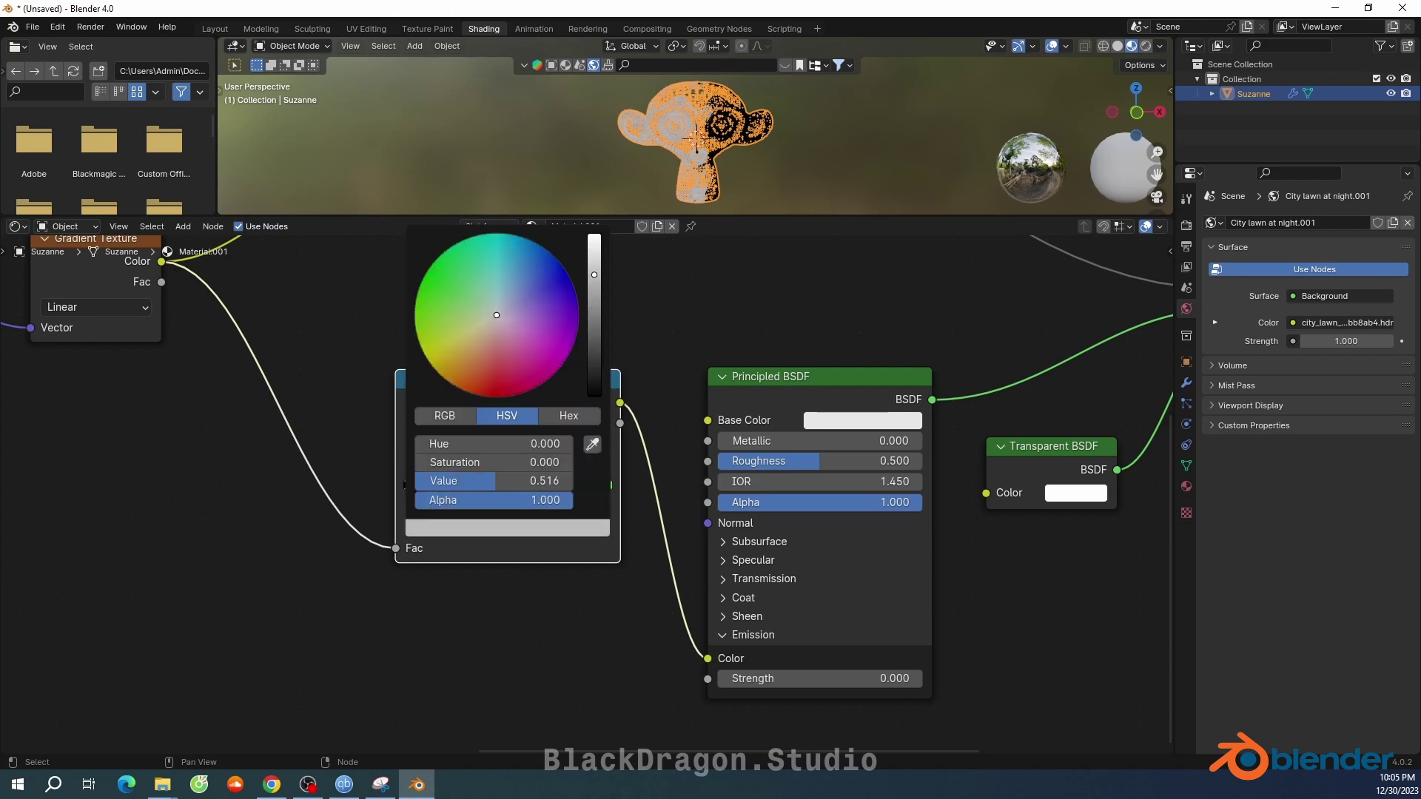
left_click(556, 372)
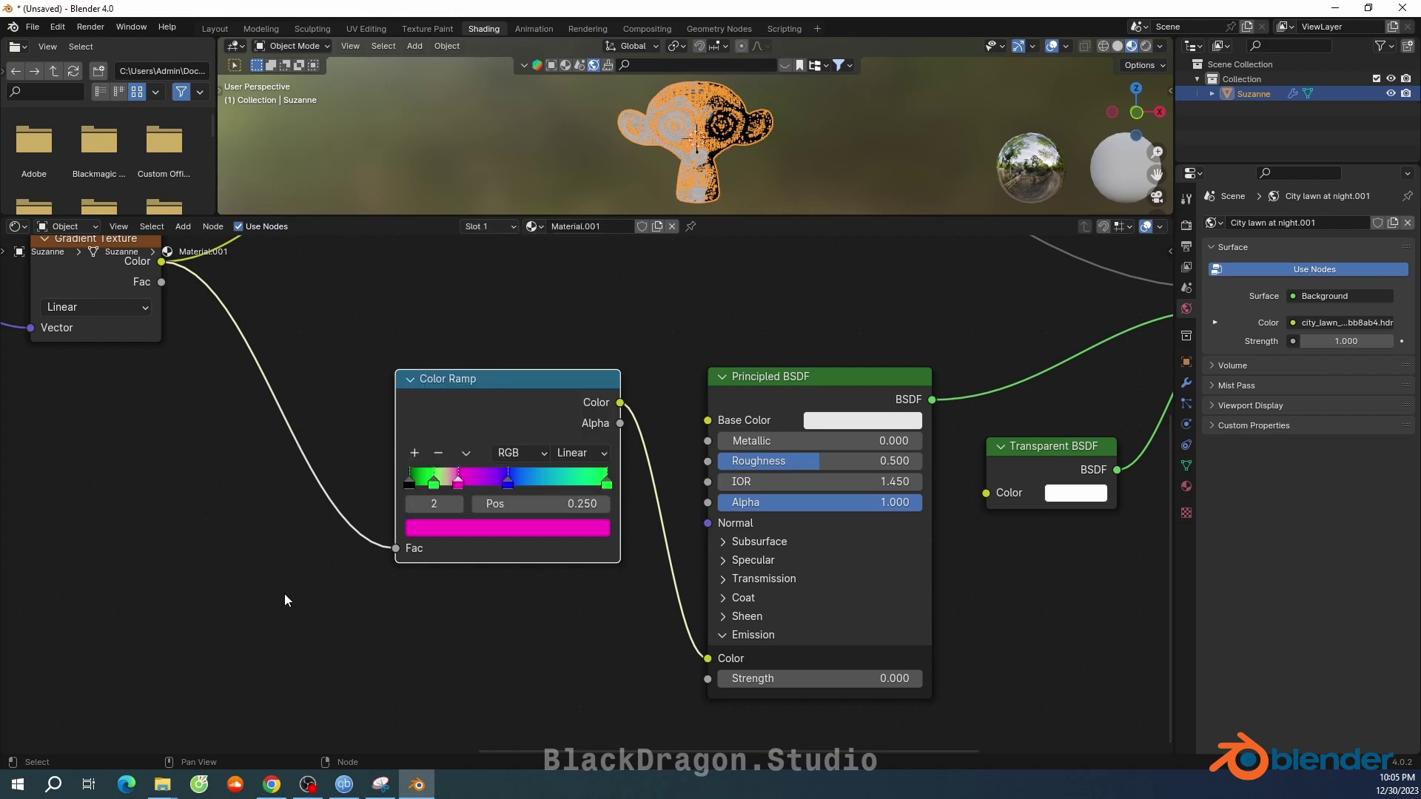
left_click(434, 484)
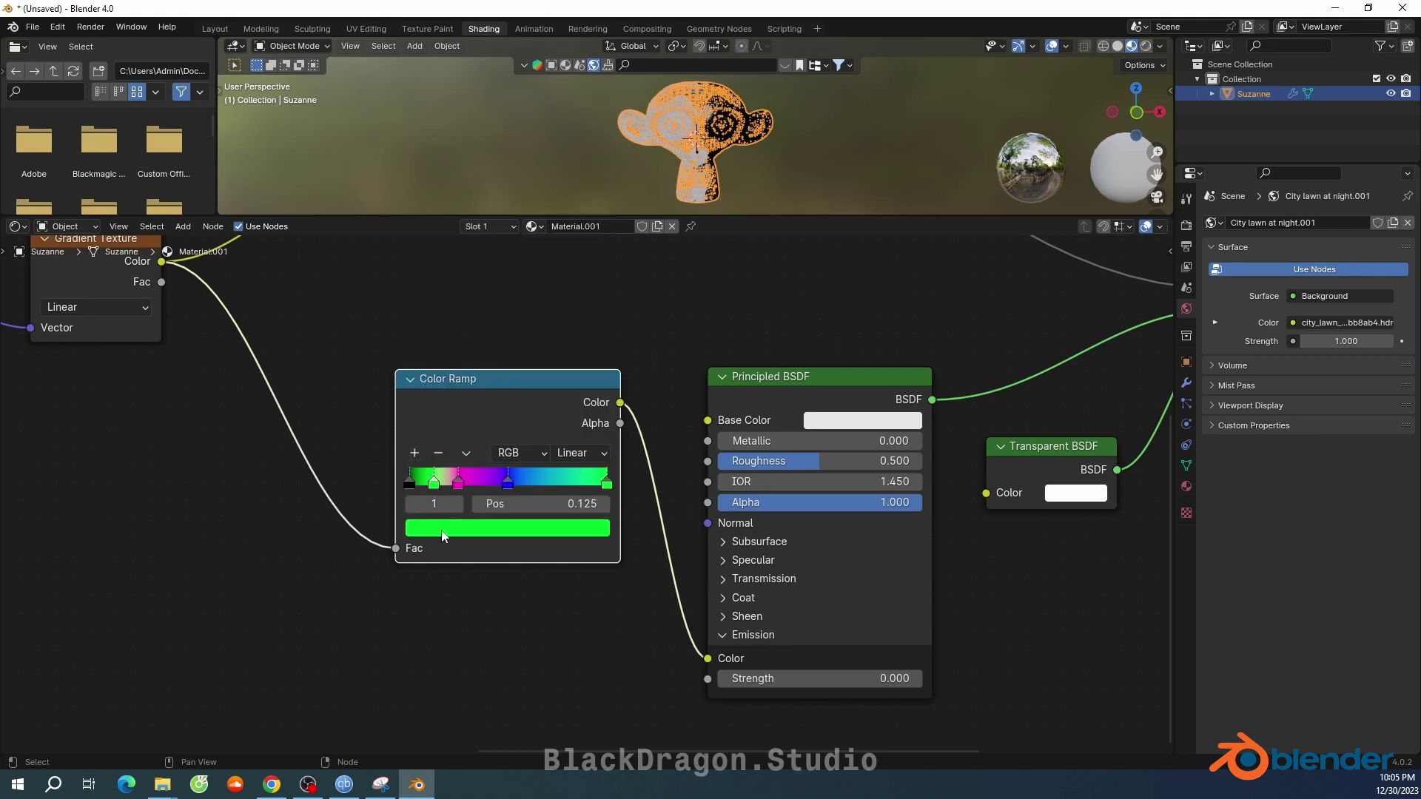
left_click(444, 527)
left_click_drag(474, 332, 424, 354)
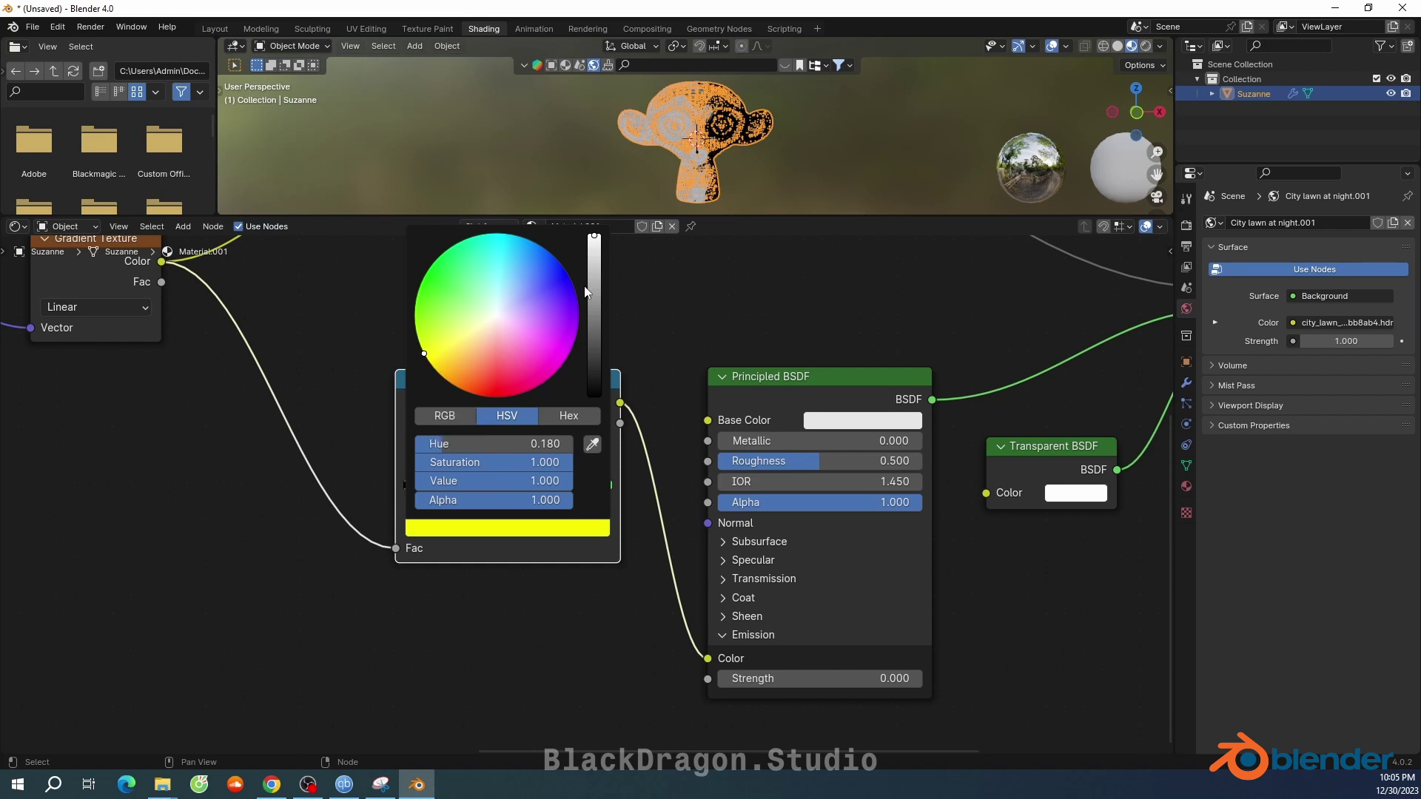
left_click(322, 566)
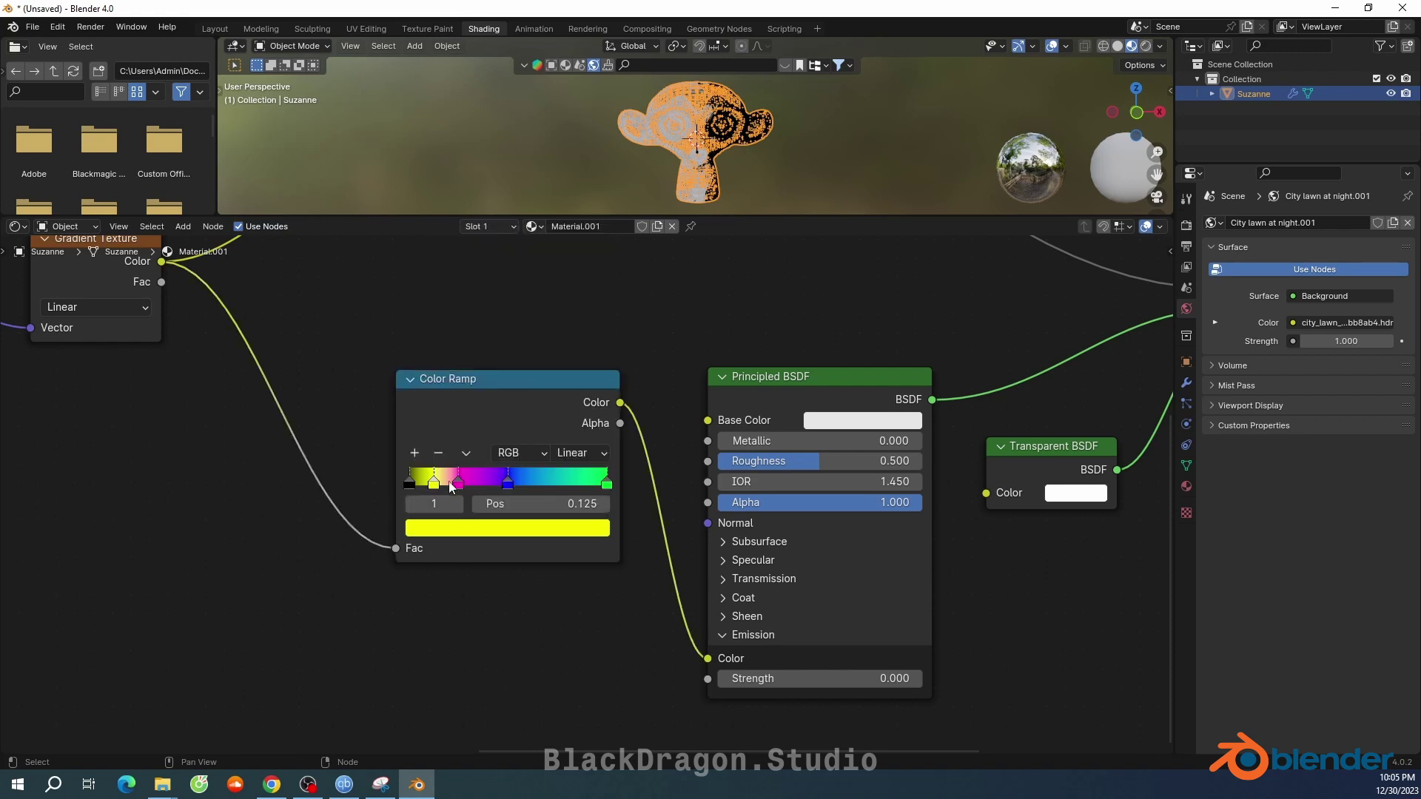
left_click_drag(507, 488, 488, 486)
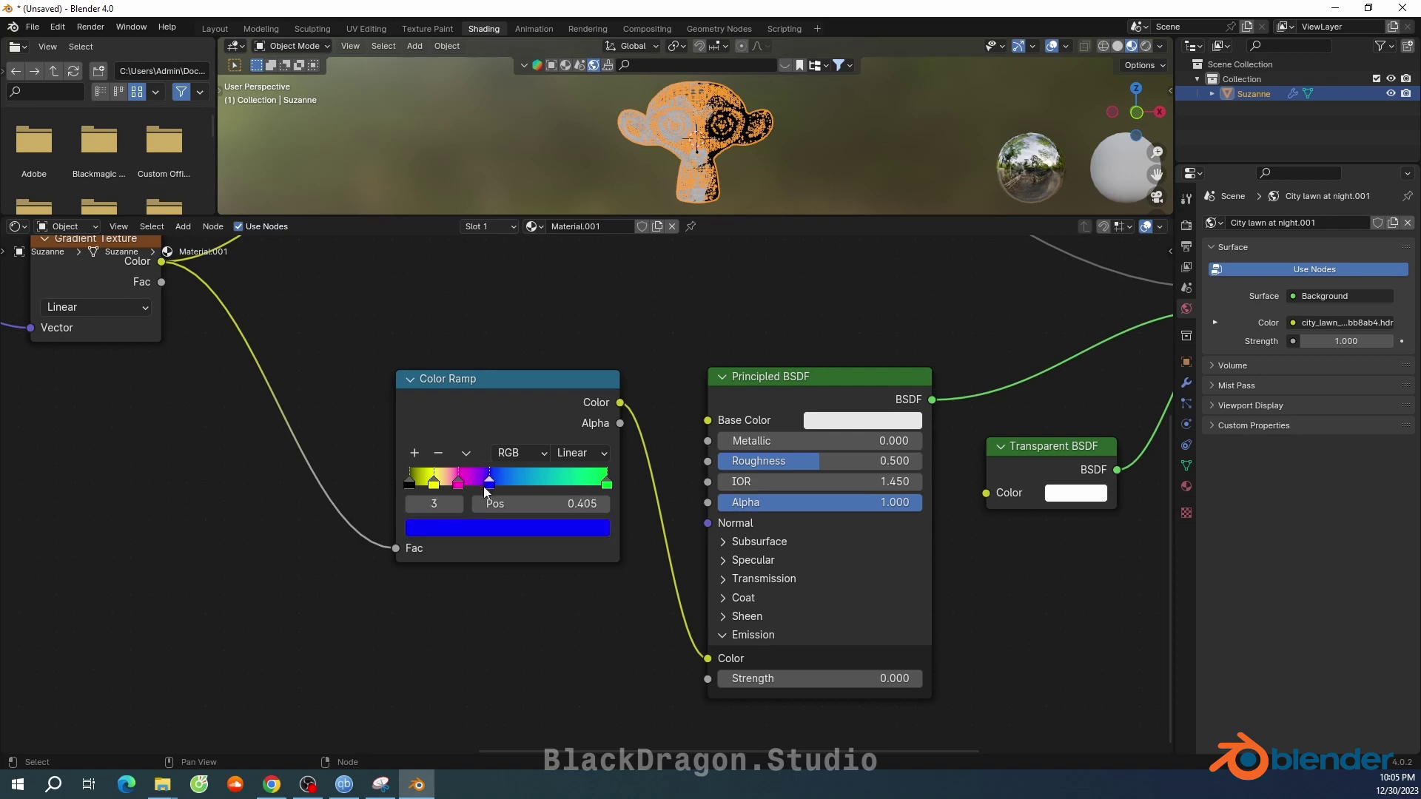
left_click(596, 454)
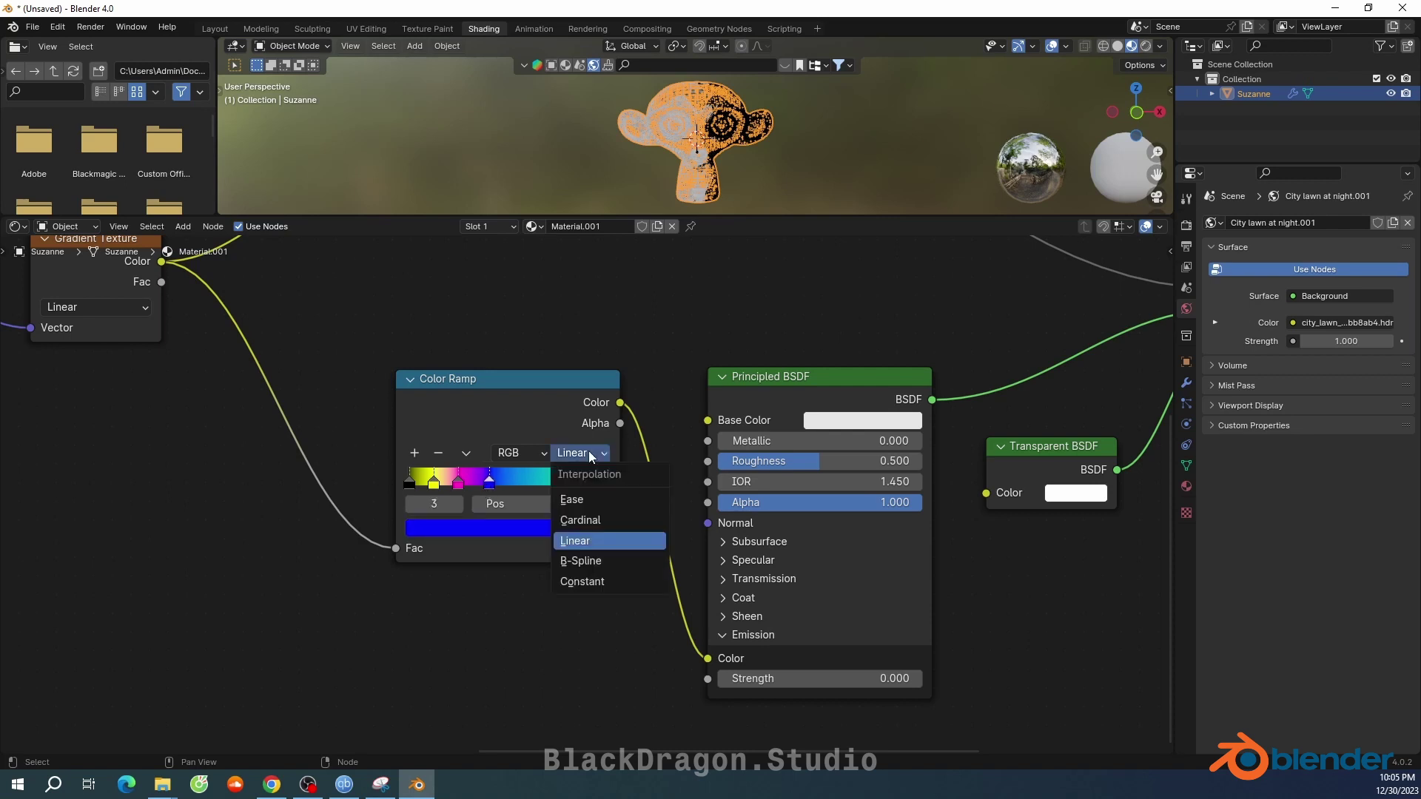
Switch the colour ramp to B-Spline and raise Emission Strength from 6 to 21.1
left_click(582, 561)
scroll(620, 358, "down", 2)
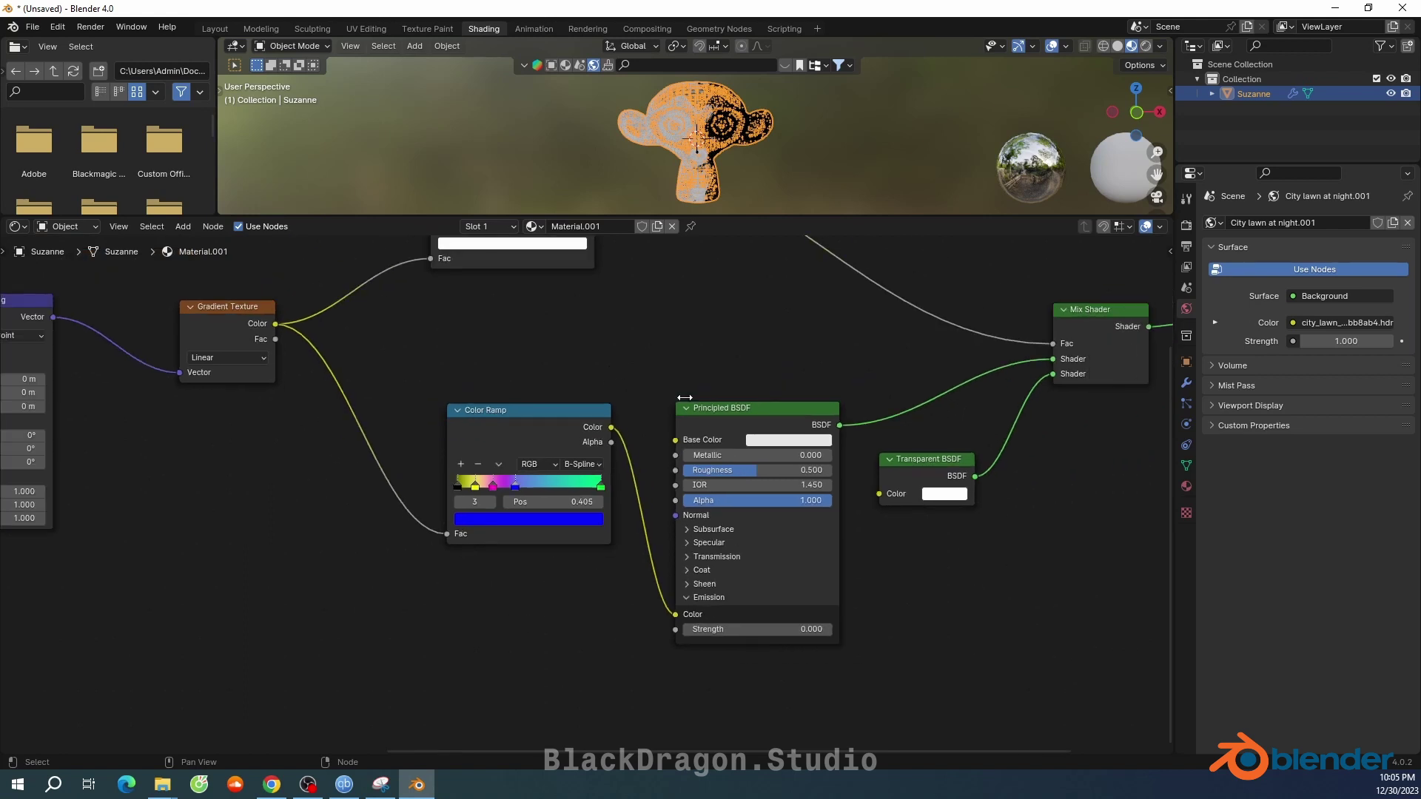
mouse_move(669, 355)
middle_mouse_down()
mouse_move(571, 371)
mouse_move(625, 290)
middle_mouse_up()
left_click(711, 565)
type("6")
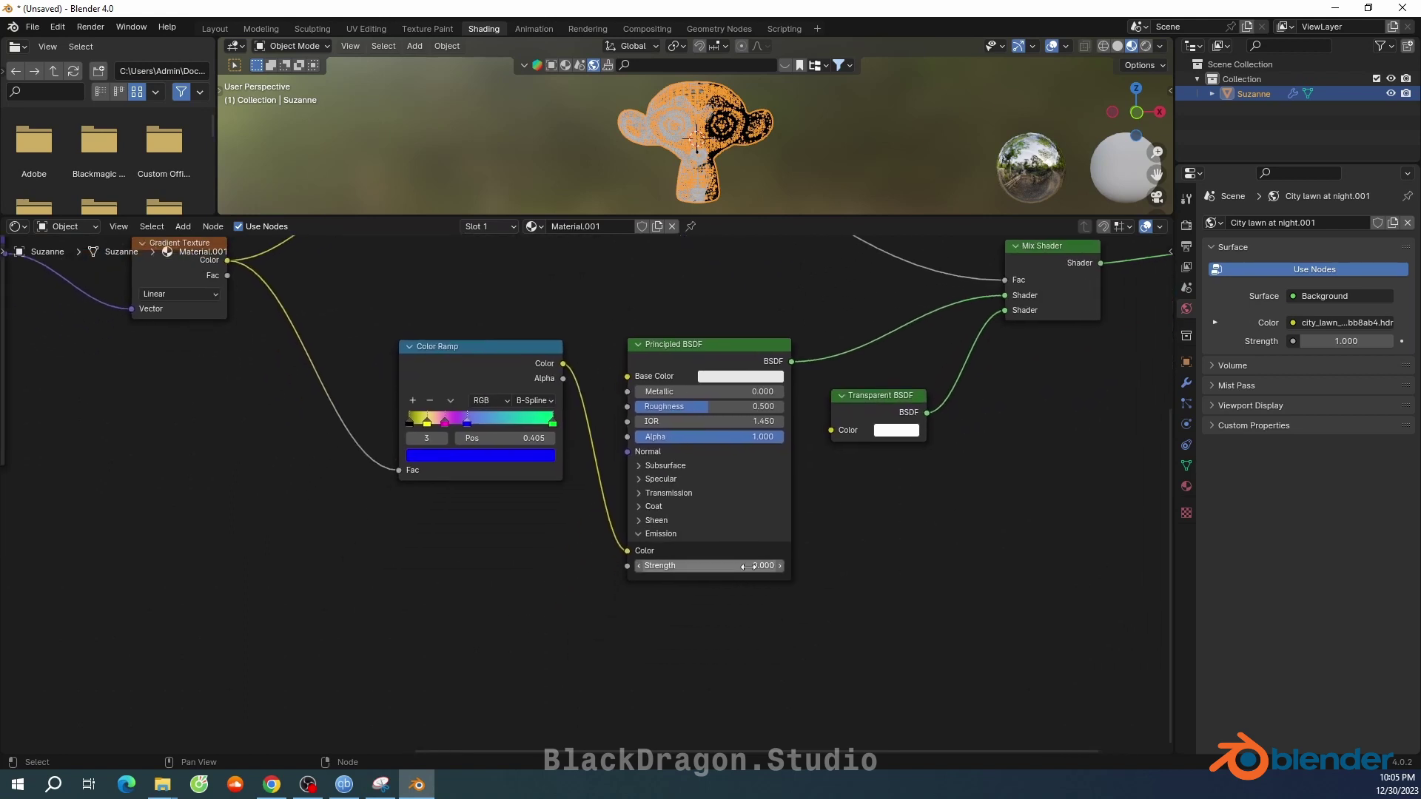
key("Return")
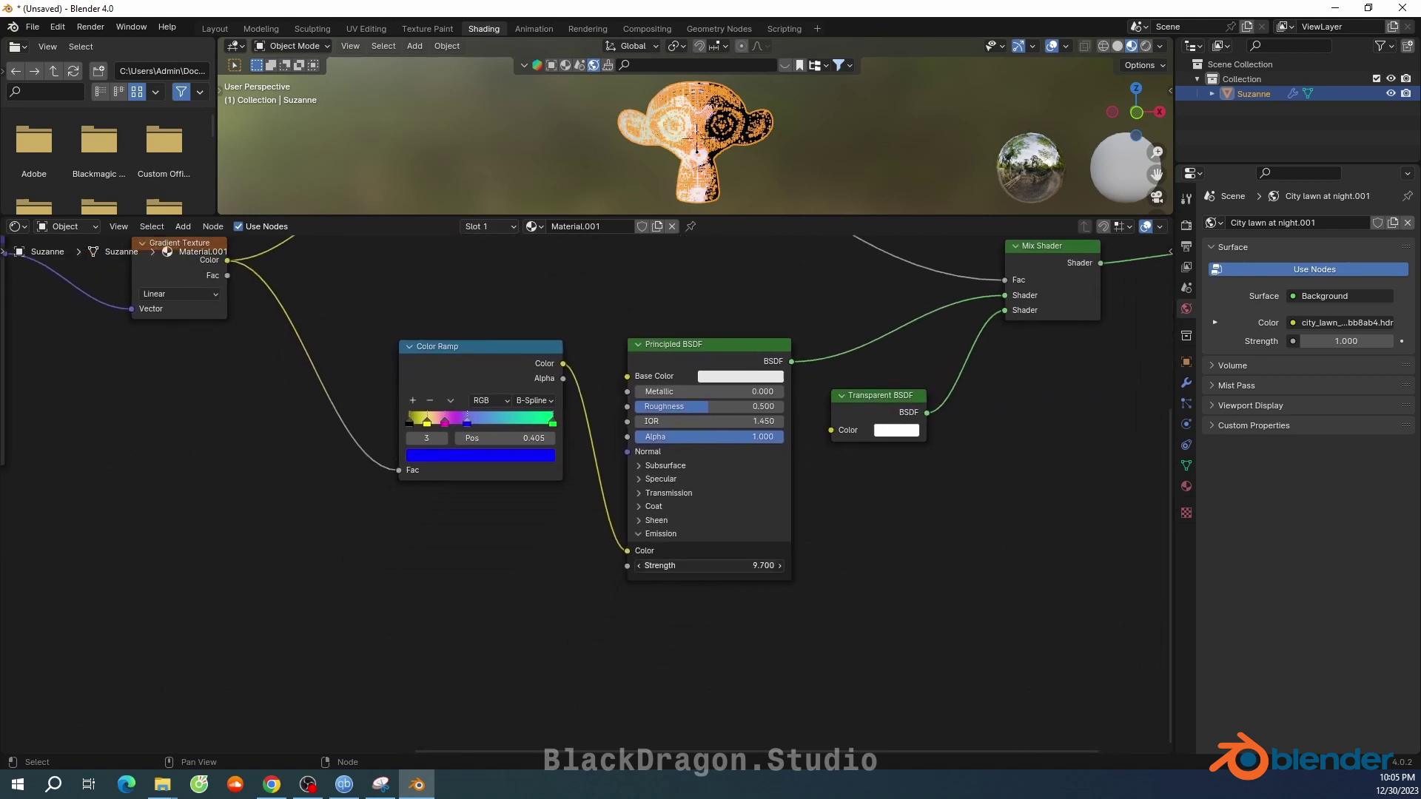
left_click_drag(710, 565, 770, 566)
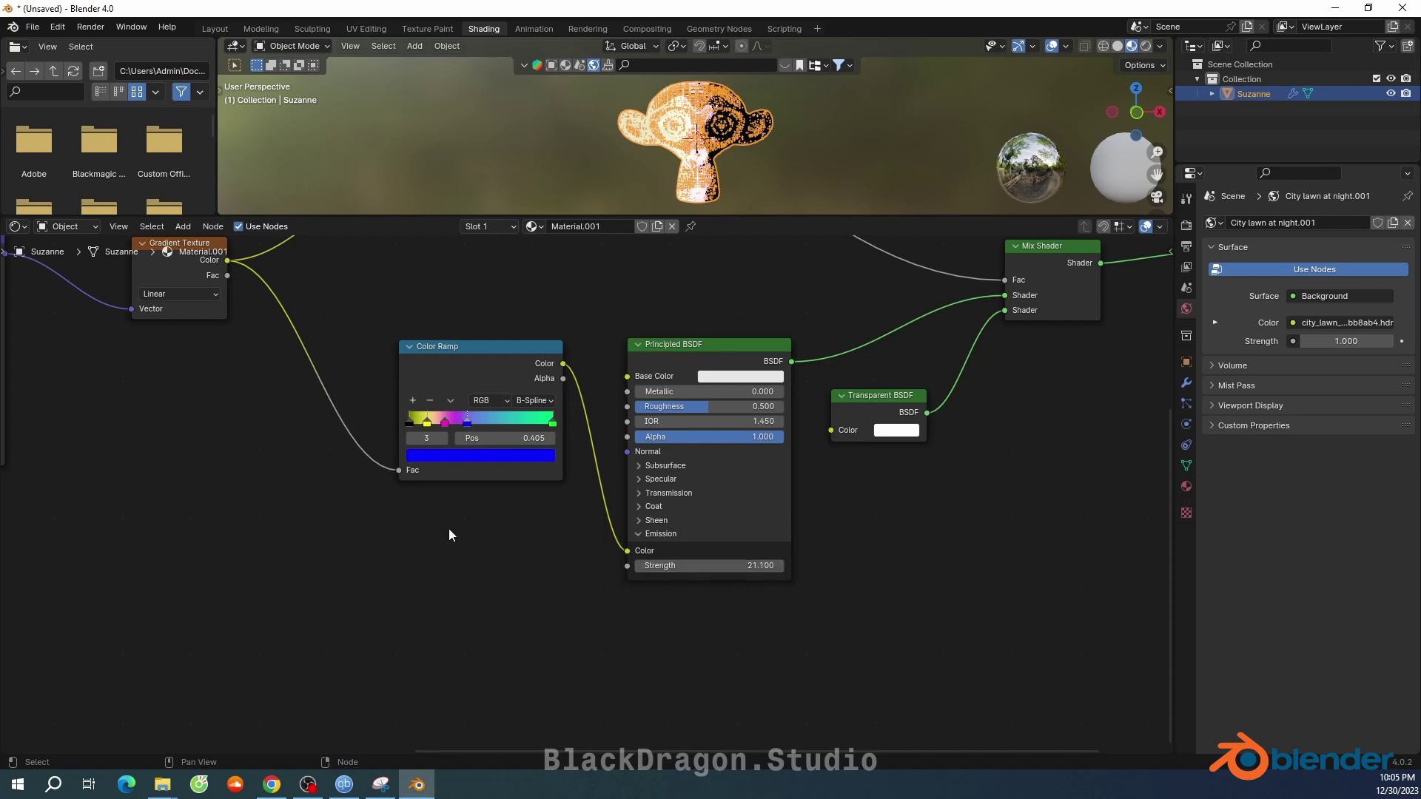
scroll(543, 589, "down", 1)
mouse_move(545, 597)
middle_mouse_down()
mouse_move(439, 691)
mouse_move(266, 666)
mouse_move(671, 651)
middle_mouse_up()
Enlarge the 3D viewport and frame the Noise Texture and Texture Coordinate nodes
middle_click_drag(424, 651, 619, 644)
middle_click_drag(429, 488, 525, 469)
scroll(525, 469, "up", 2)
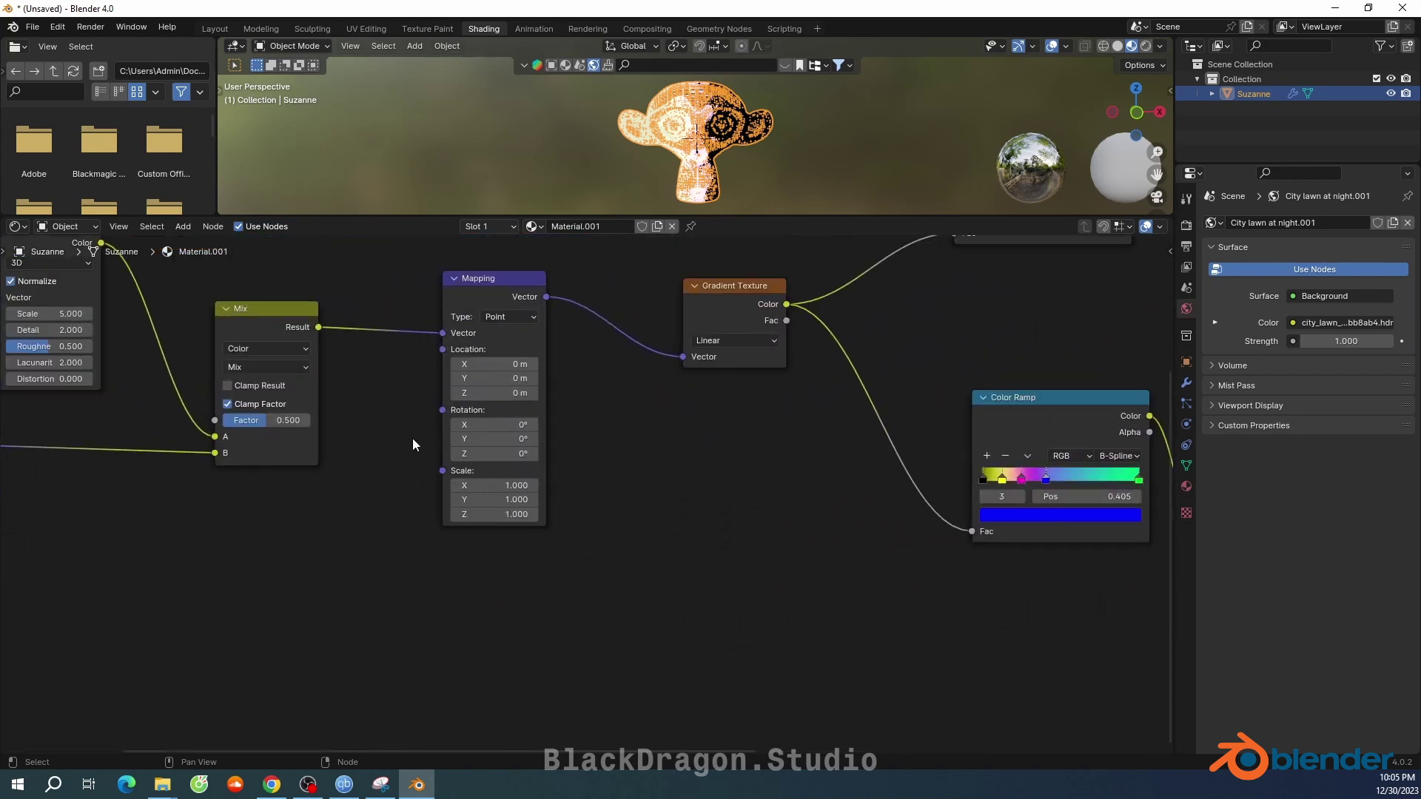
middle_click_drag(412, 444, 523, 448)
middle_click_drag(239, 489, 491, 493)
scroll(516, 361, "up", 2)
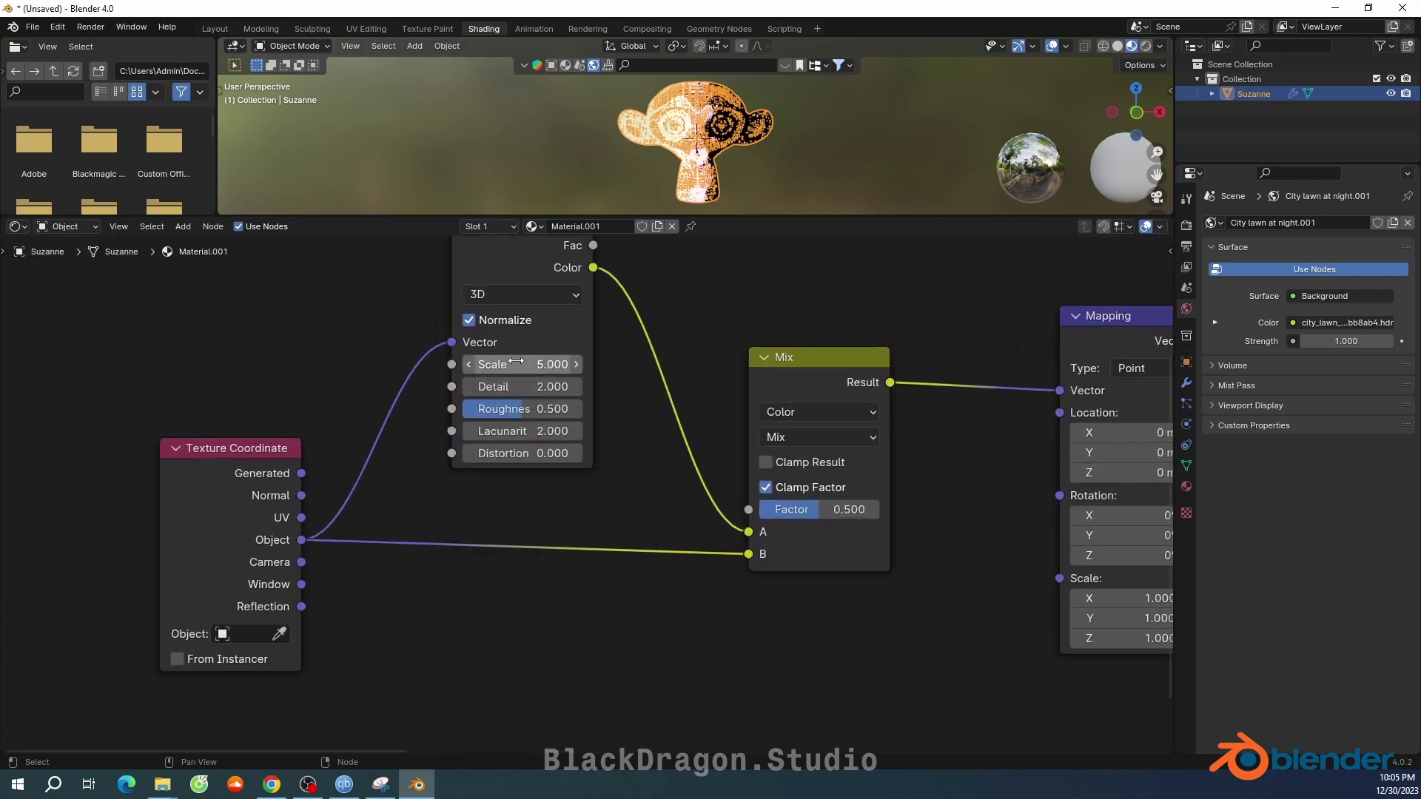
scroll(695, 208, "up", 3)
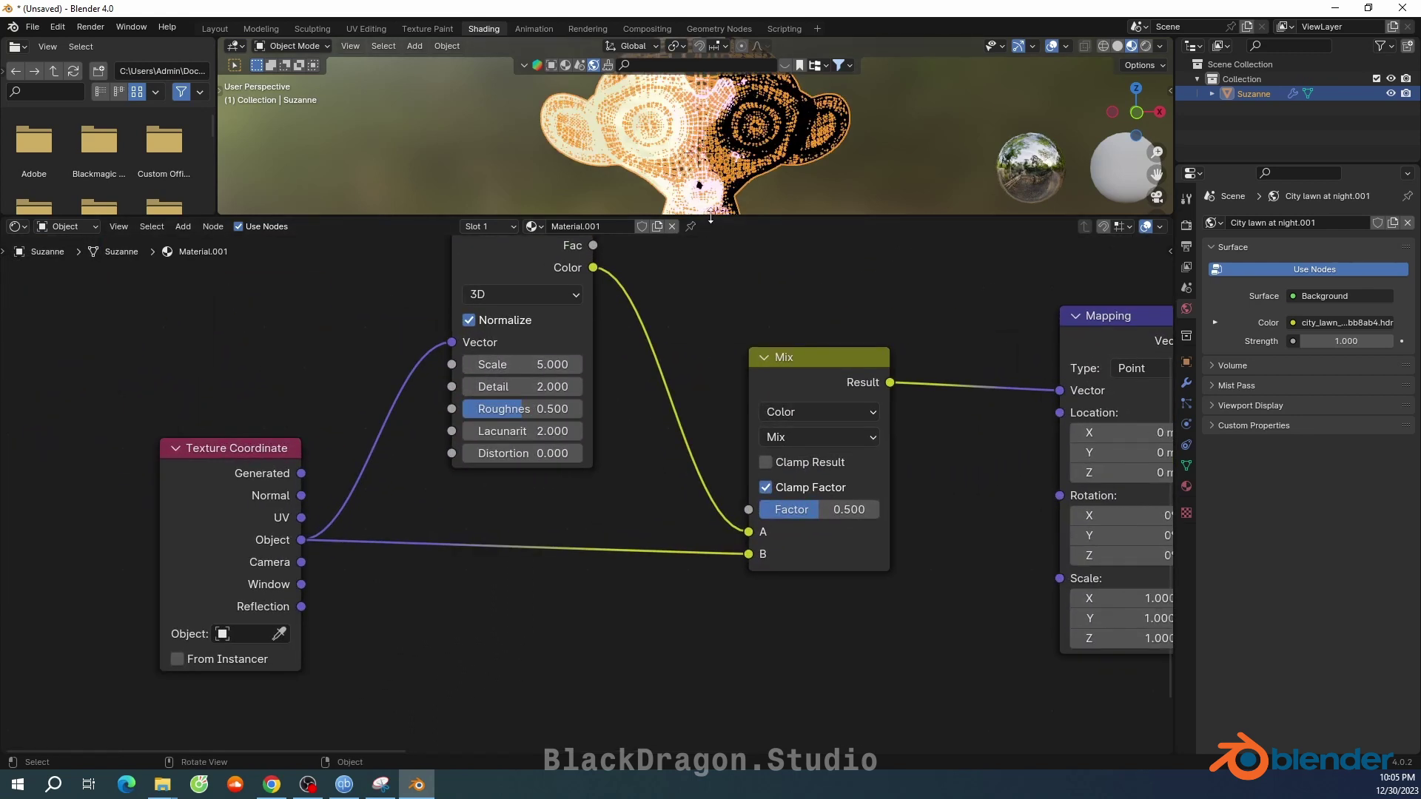
left_click_drag(711, 216, 710, 516)
scroll(681, 311, "up", 4)
middle_click_drag(681, 310, 689, 344)
scroll(523, 650, "down", 1)
scroll(523, 649, "down", 1)
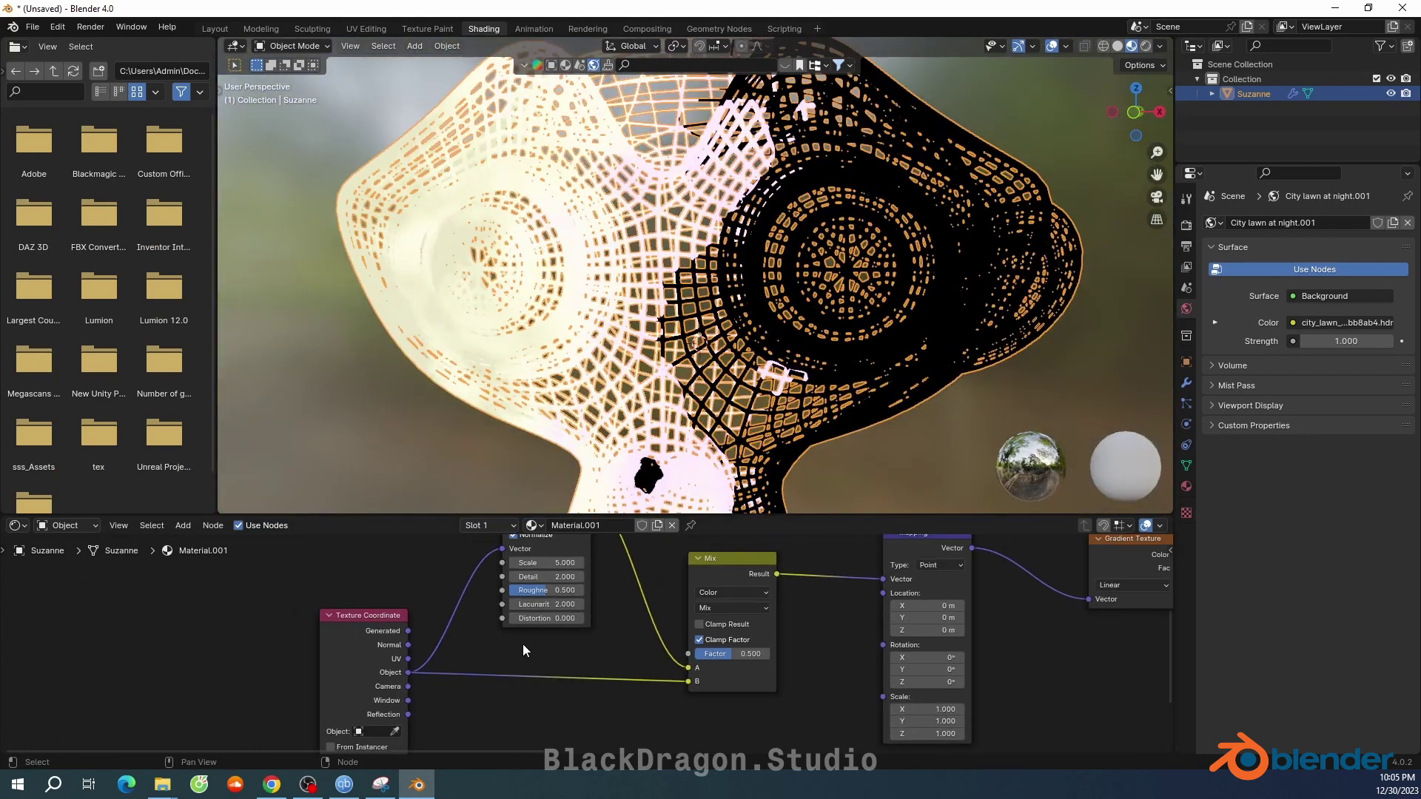
middle_click_drag(523, 650, 506, 685)
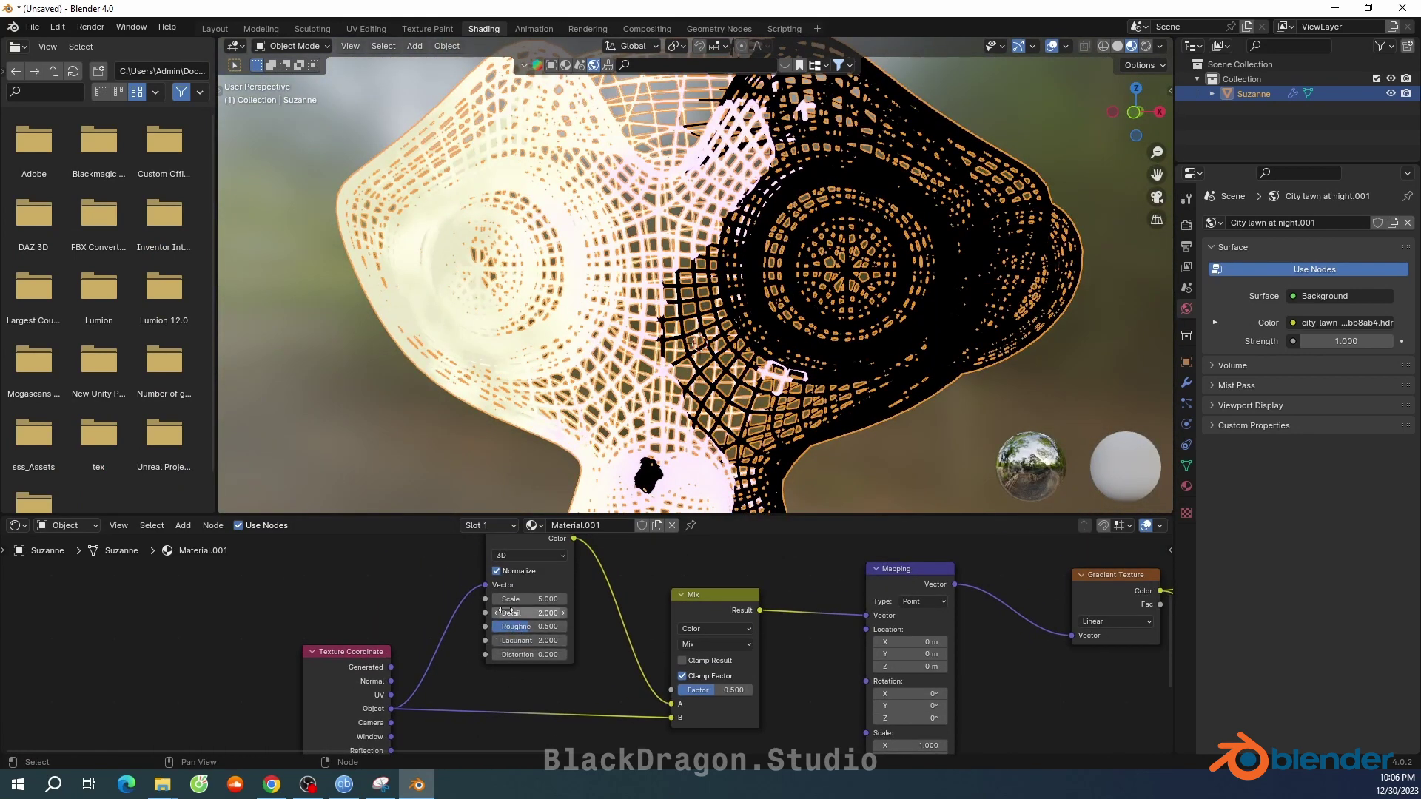
Set the Noise Texture Scale to 30.1 and Detail to about 4
left_click_drag(511, 599, 740, 598)
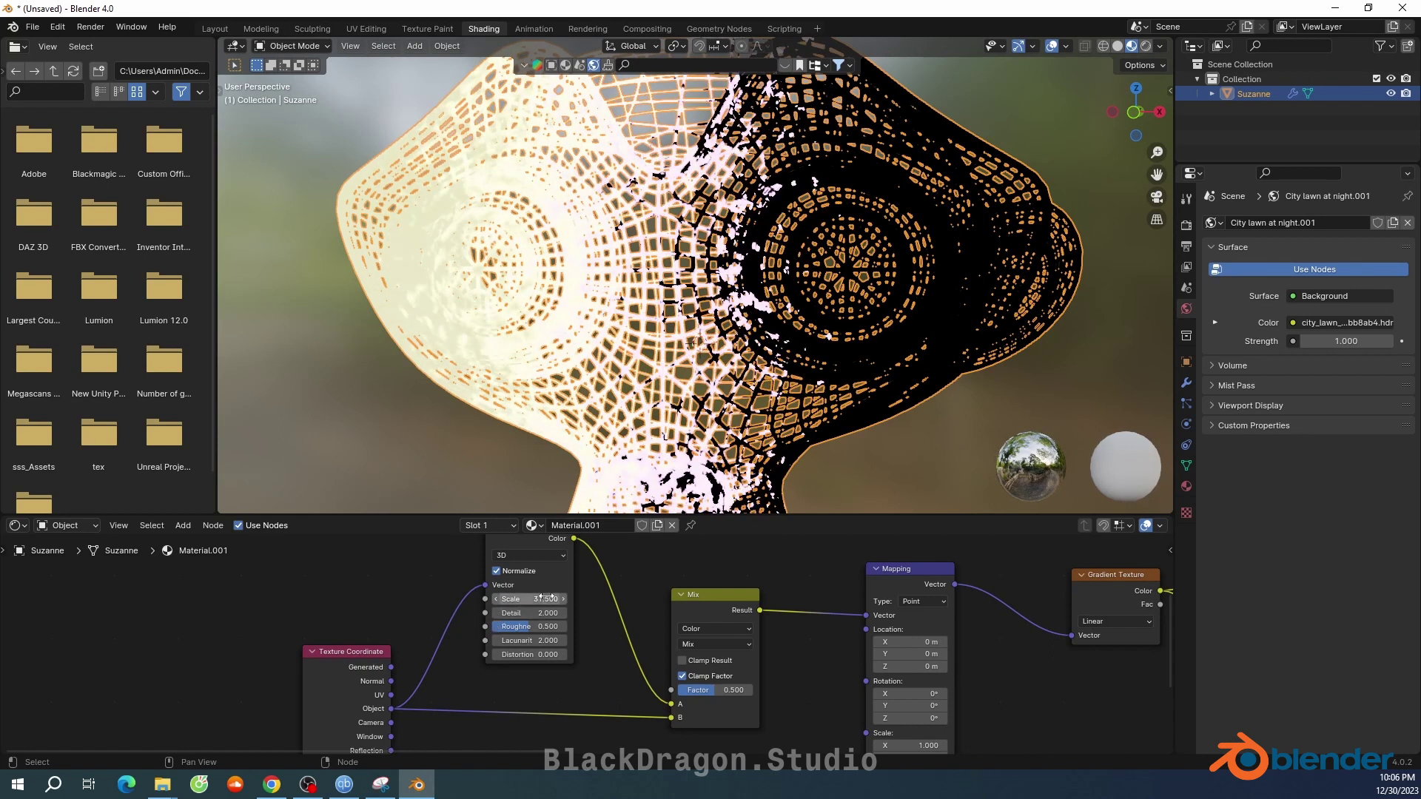
mouse_move(551, 599)
left_mouse_down()
mouse_move(500, 599)
mouse_move(592, 613)
mouse_move(525, 613)
left_mouse_up()
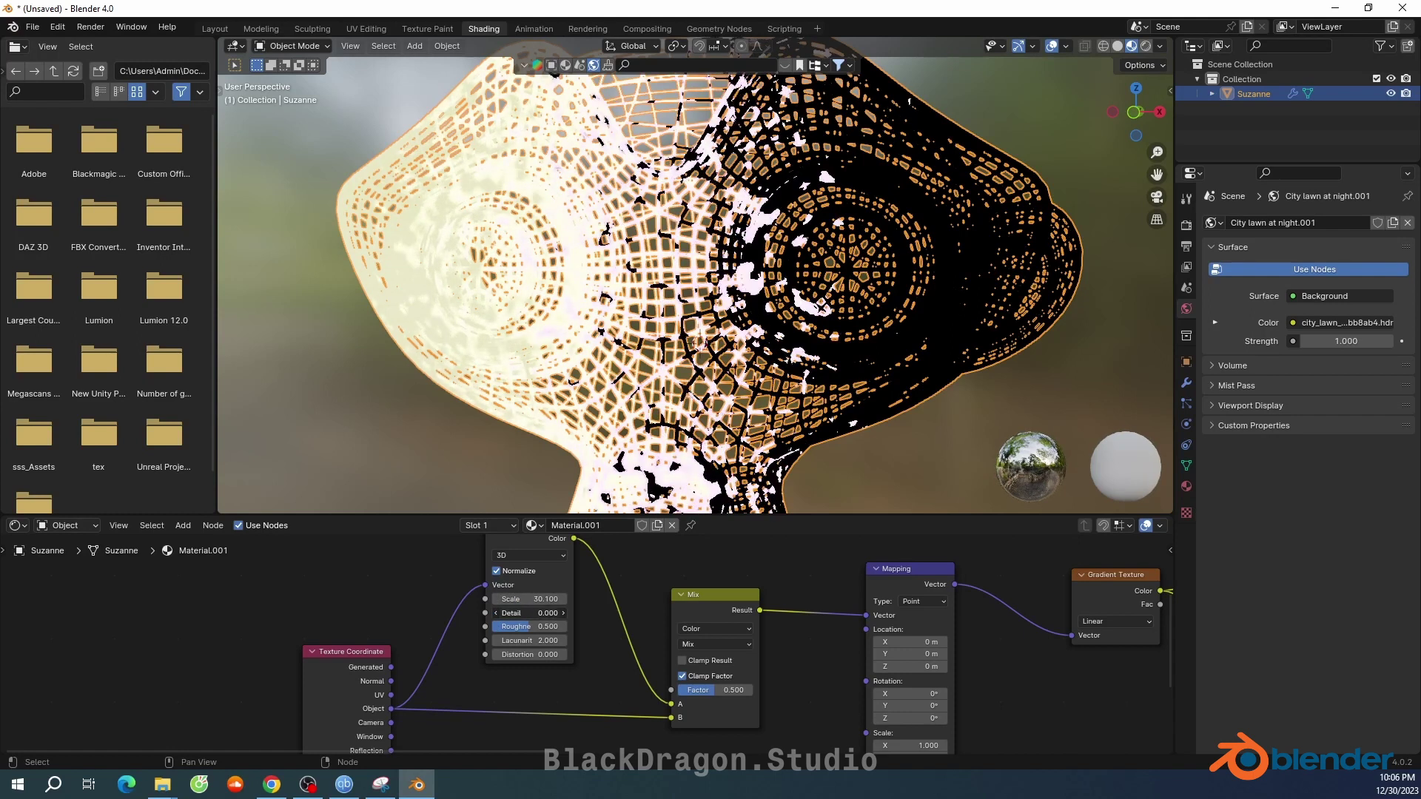
left_click_drag(526, 613, 532, 613)
left_click_drag(531, 613, 554, 613)
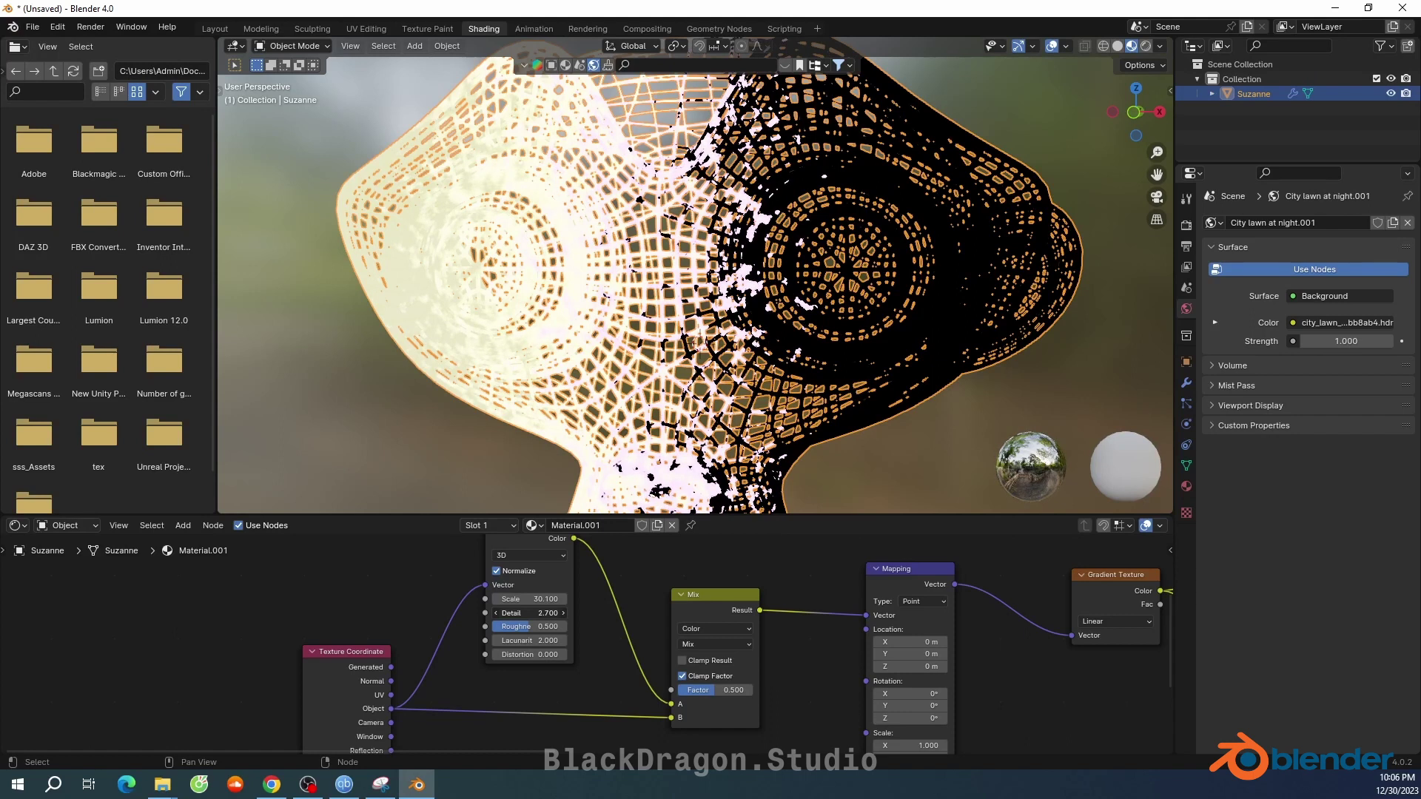
left_click_drag(554, 613, 560, 613)
middle_click_drag(832, 562, 667, 554)
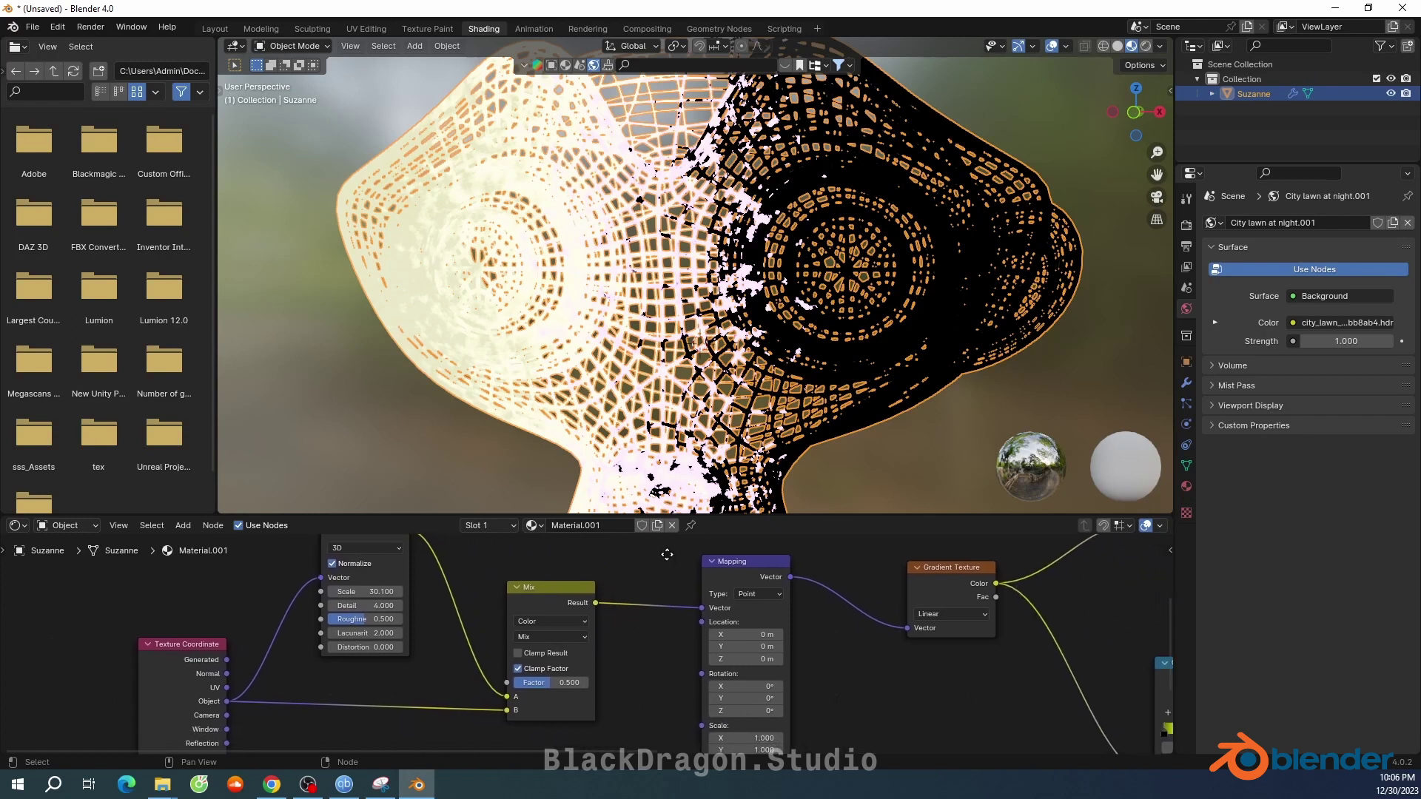
Zoom onto the Cardinal mask ramp and drag its white stop from 0.295 to 0.405
middle_click_drag(666, 554, 712, 520)
scroll(455, 631, "down", 2)
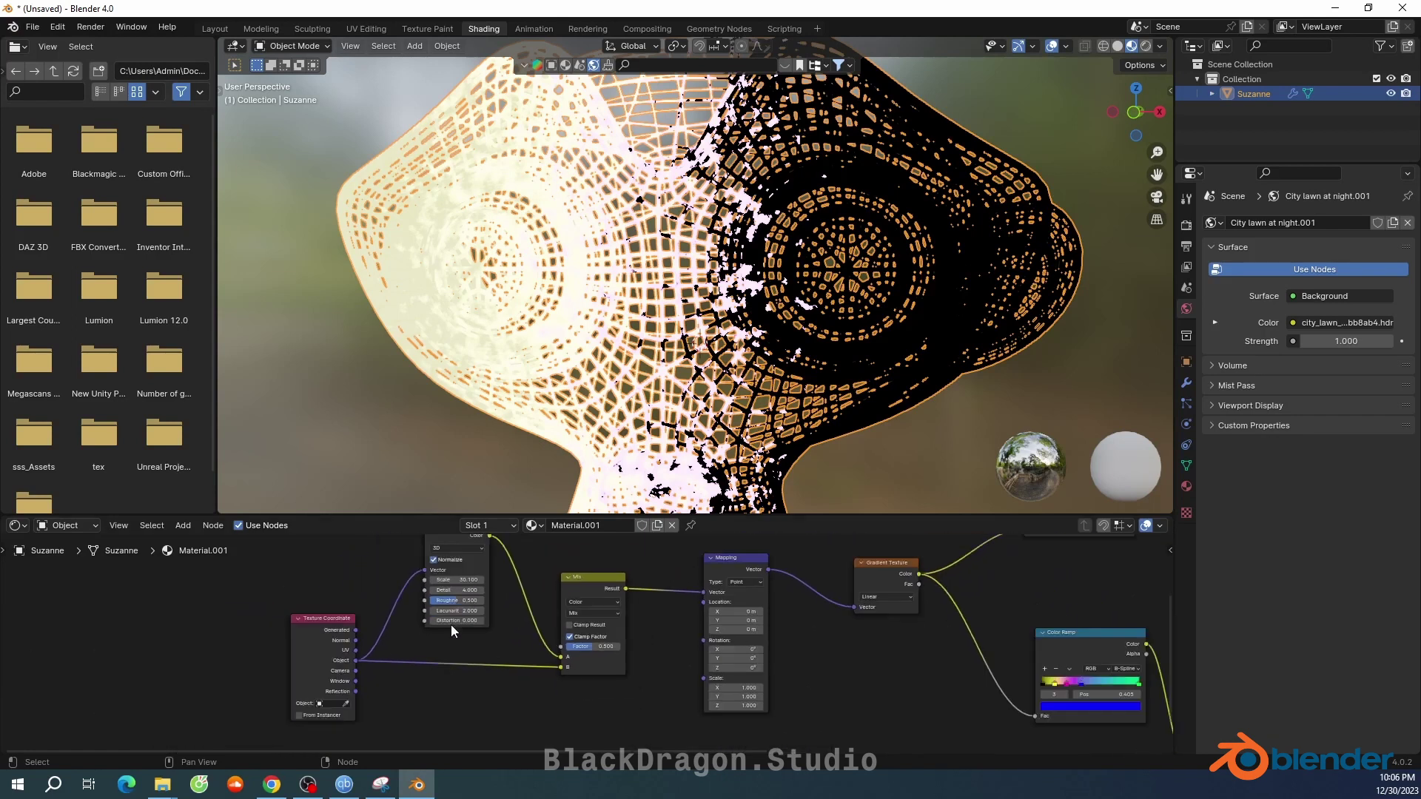
middle_click_drag(408, 620, 392, 604)
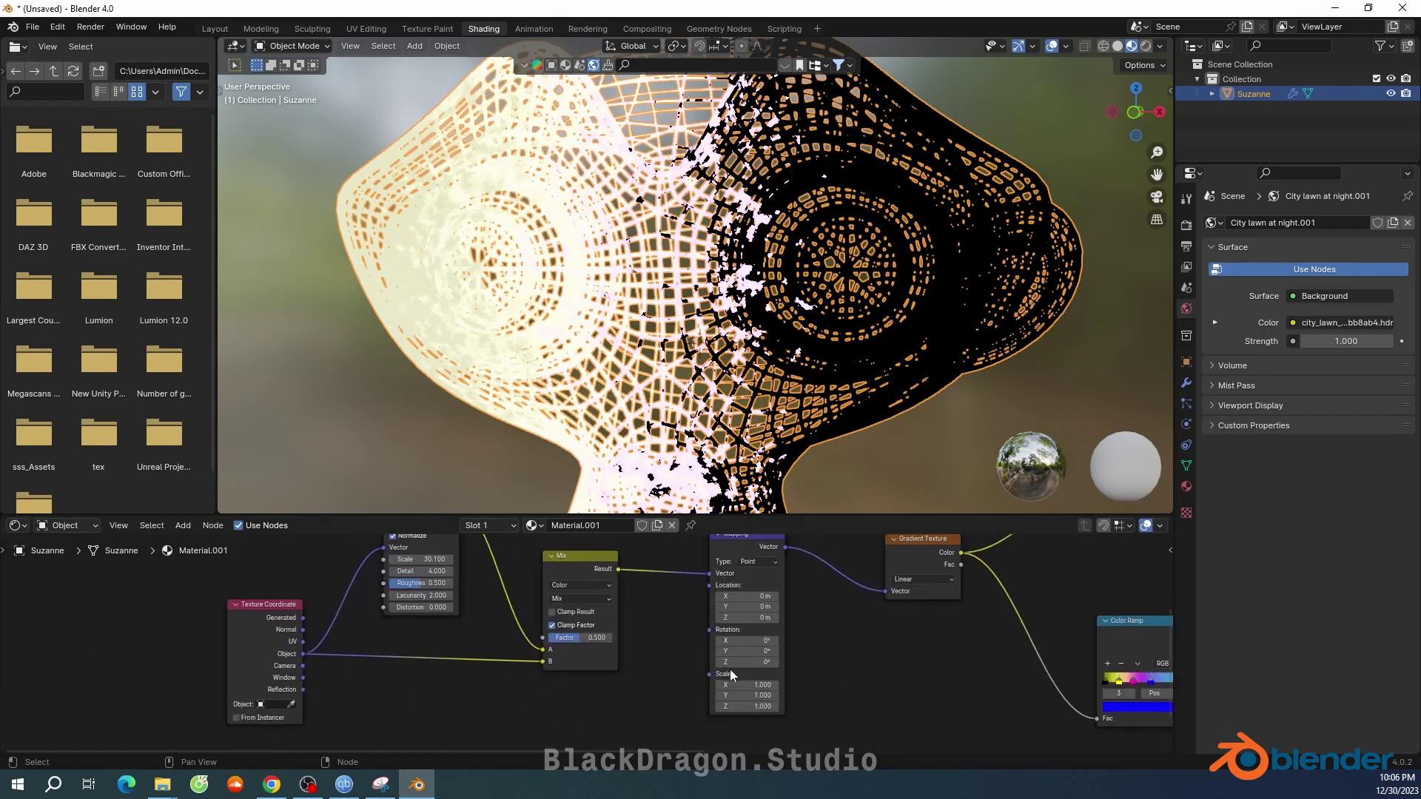
scroll(636, 650, "up", 1)
scroll(533, 648, "up", 1)
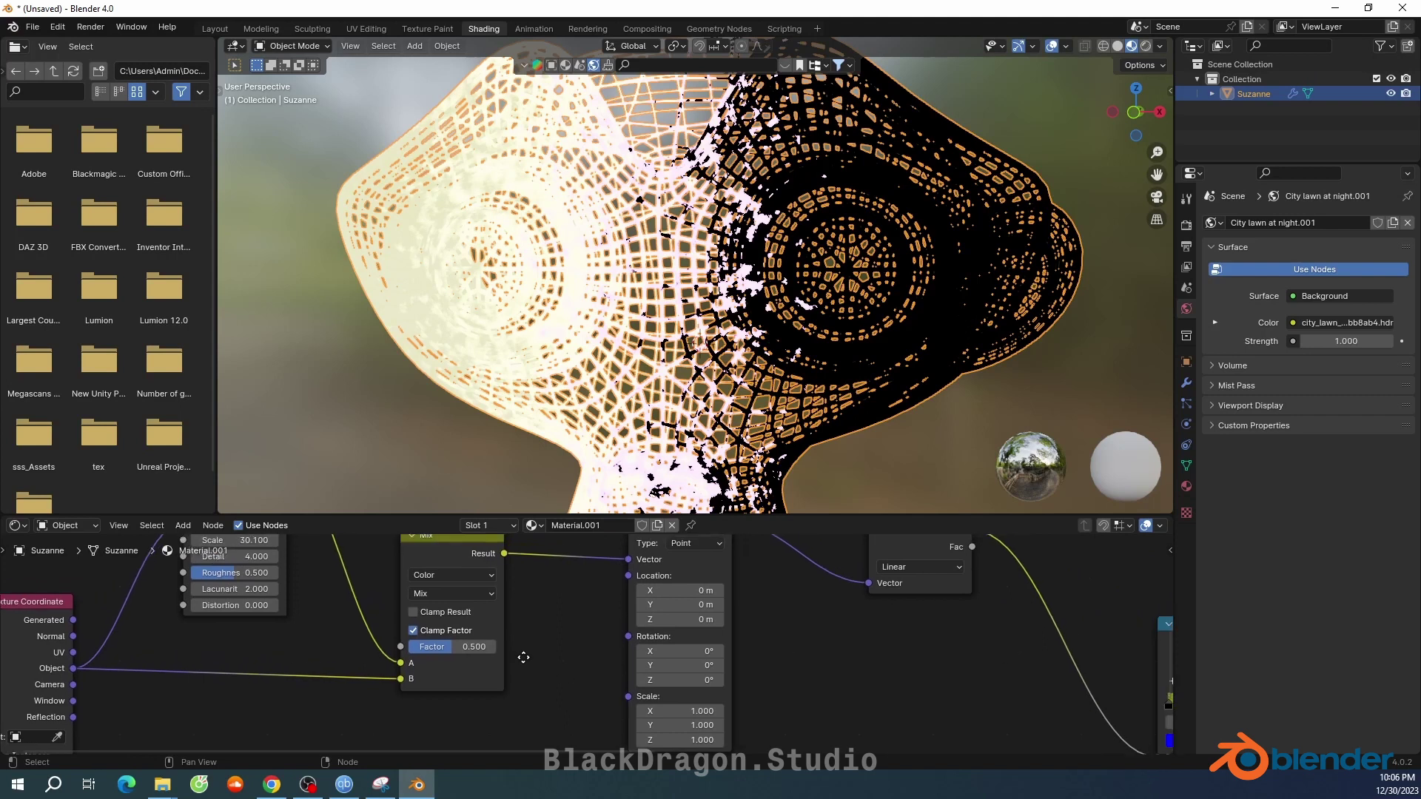
scroll(533, 649, "down", 1)
scroll(532, 651, "down", 1)
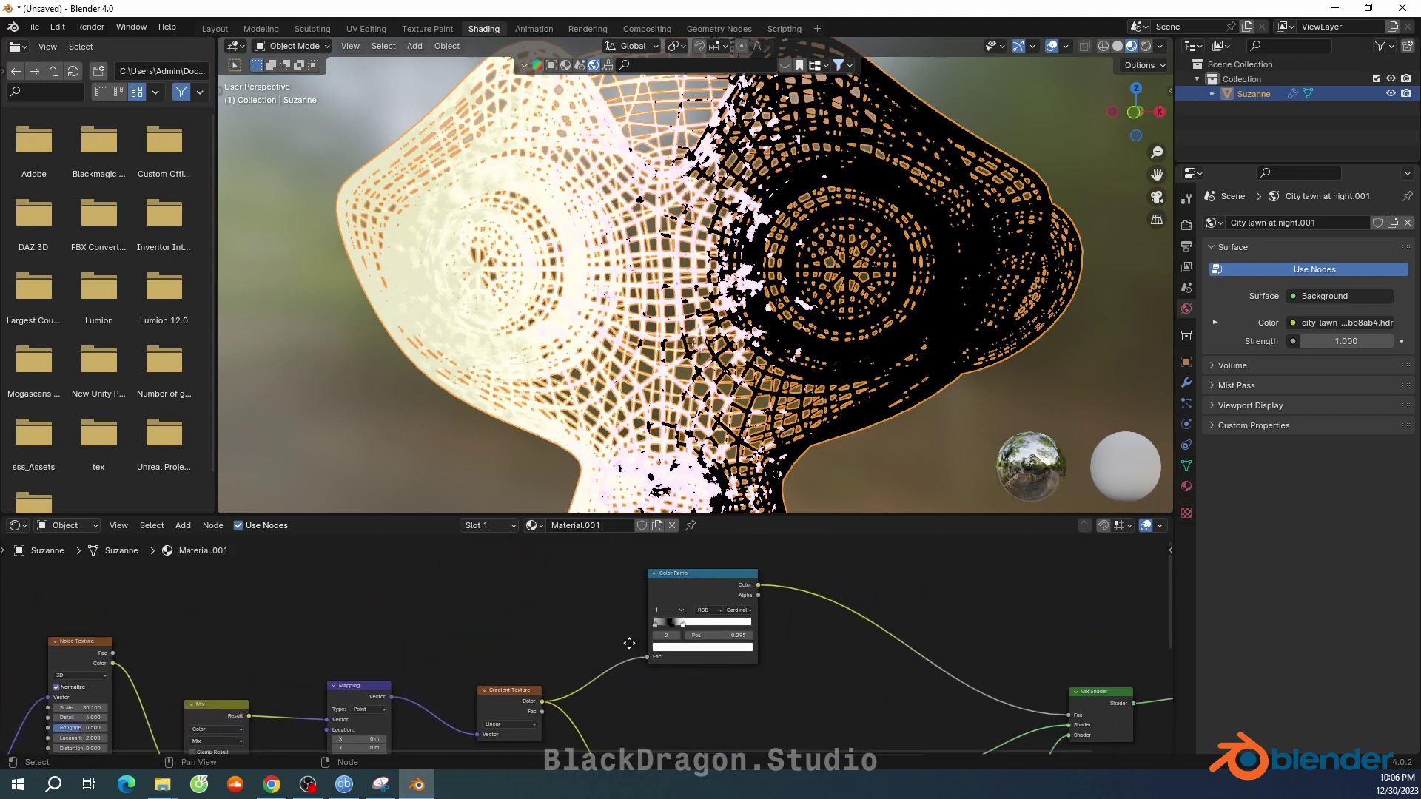
scroll(707, 619, "up", 1)
scroll(707, 619, "up", 1)
scroll(644, 628, "up", 2)
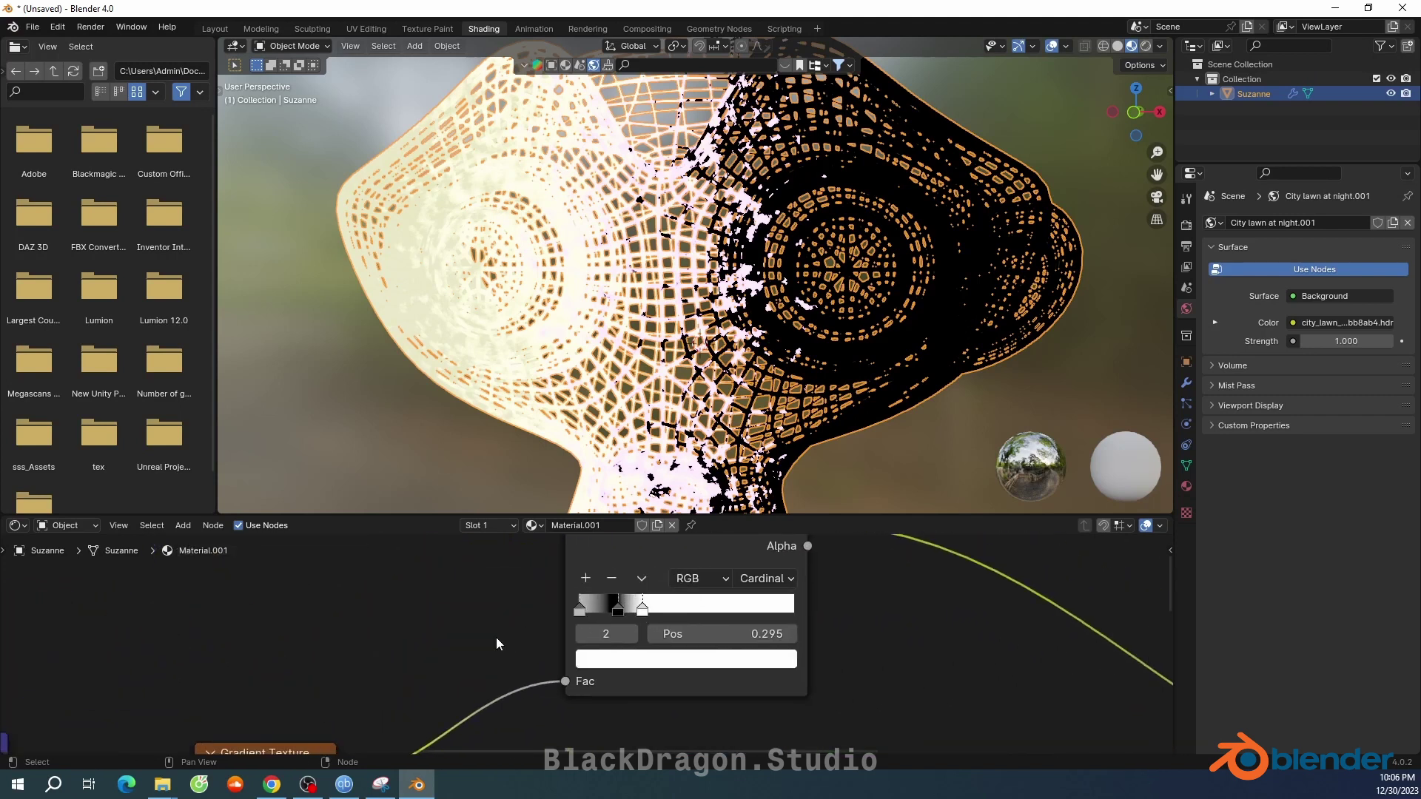
mouse_move(605, 633)
left_mouse_down()
mouse_move(584, 633)
mouse_move(658, 615)
left_mouse_up()
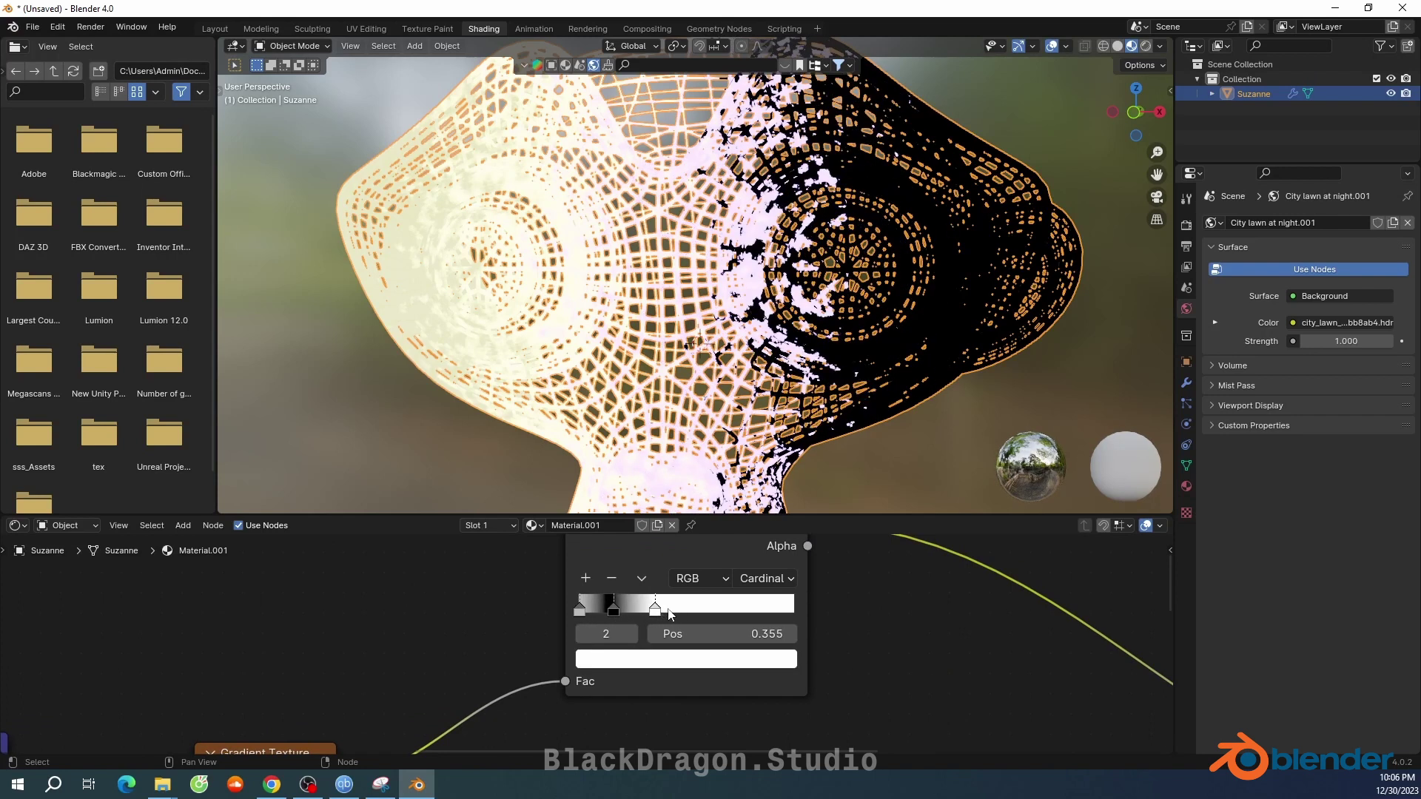
scroll(669, 614, "down", 1)
scroll(704, 621, "down", 1)
middle_click_drag(852, 666, 807, 644)
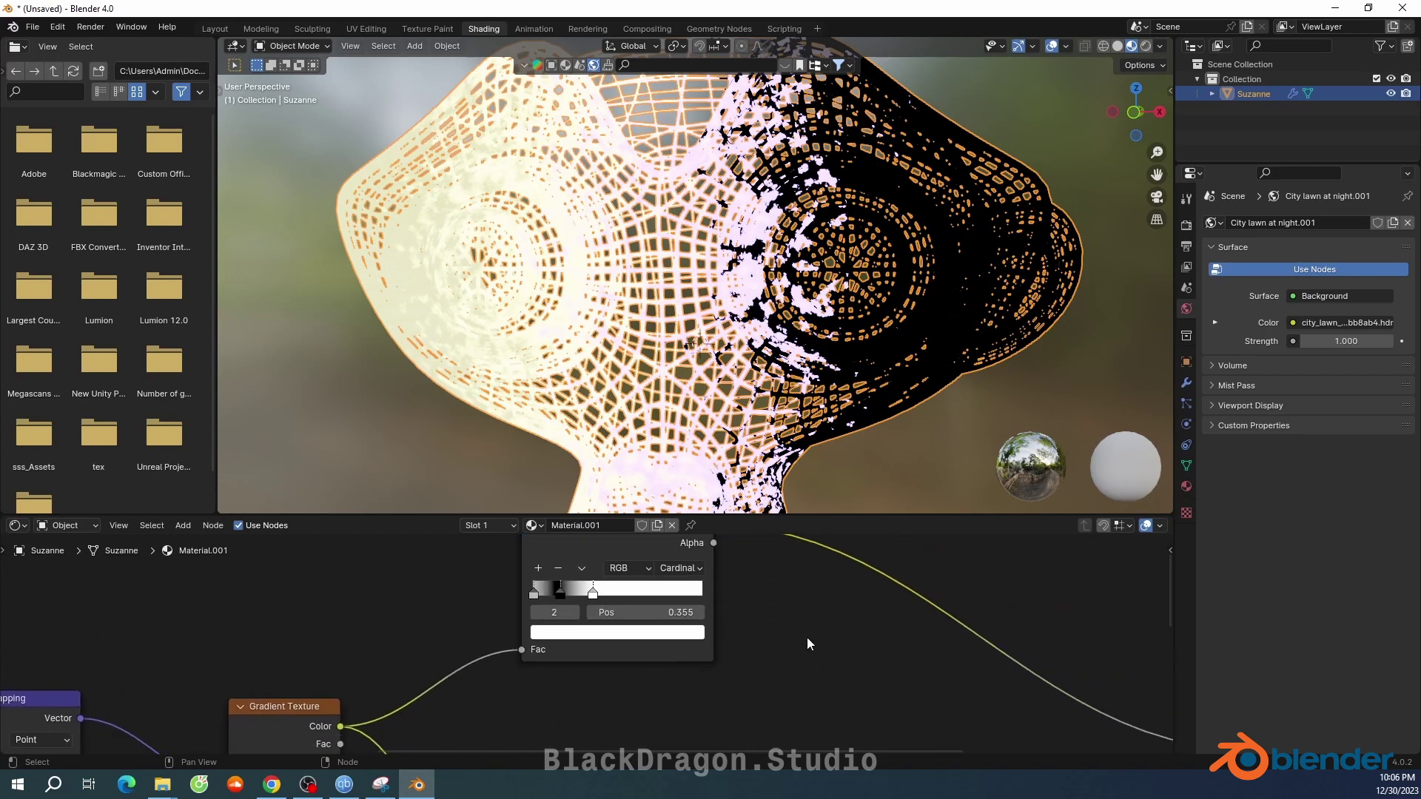
left_click_drag(644, 612, 663, 612)
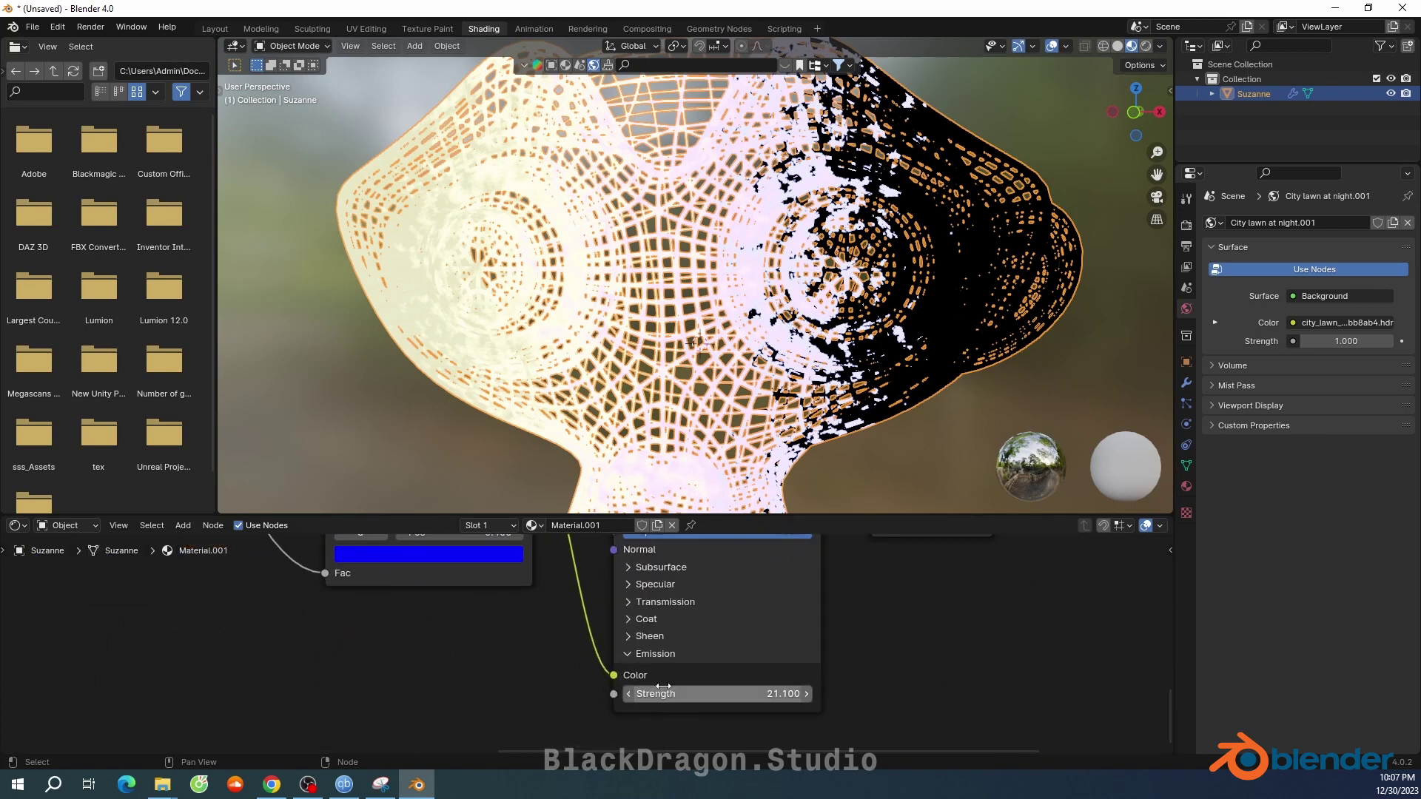
Expand the Principled BSDF's Sheen, Subsurface and Specular panels
left_click(638, 638)
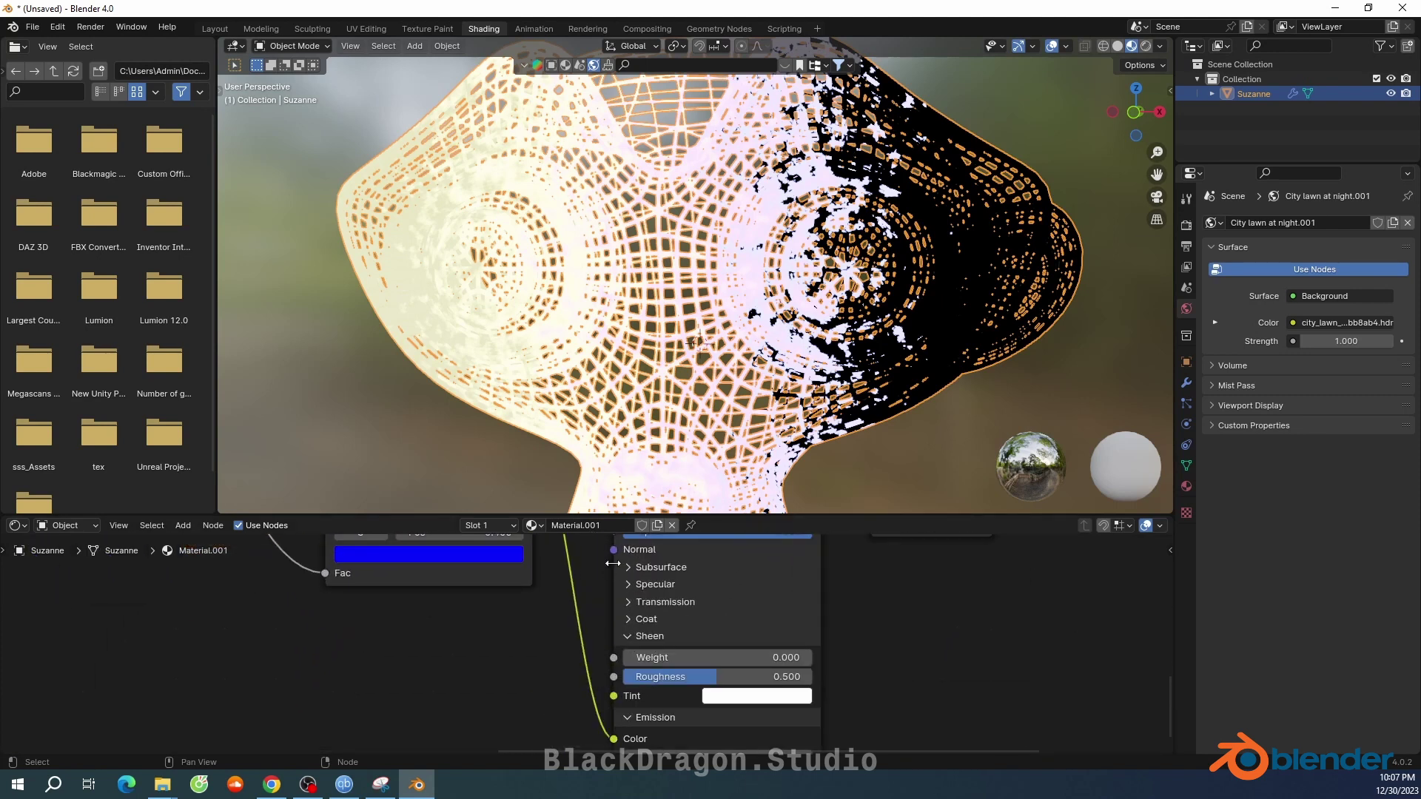
scroll(620, 592, "up", 1)
mouse_move(622, 604)
middle_mouse_down()
mouse_move(567, 656)
mouse_move(543, 735)
middle_mouse_up()
scroll(567, 656, "down", 1)
left_click(592, 620)
scroll(585, 701, "down", 1)
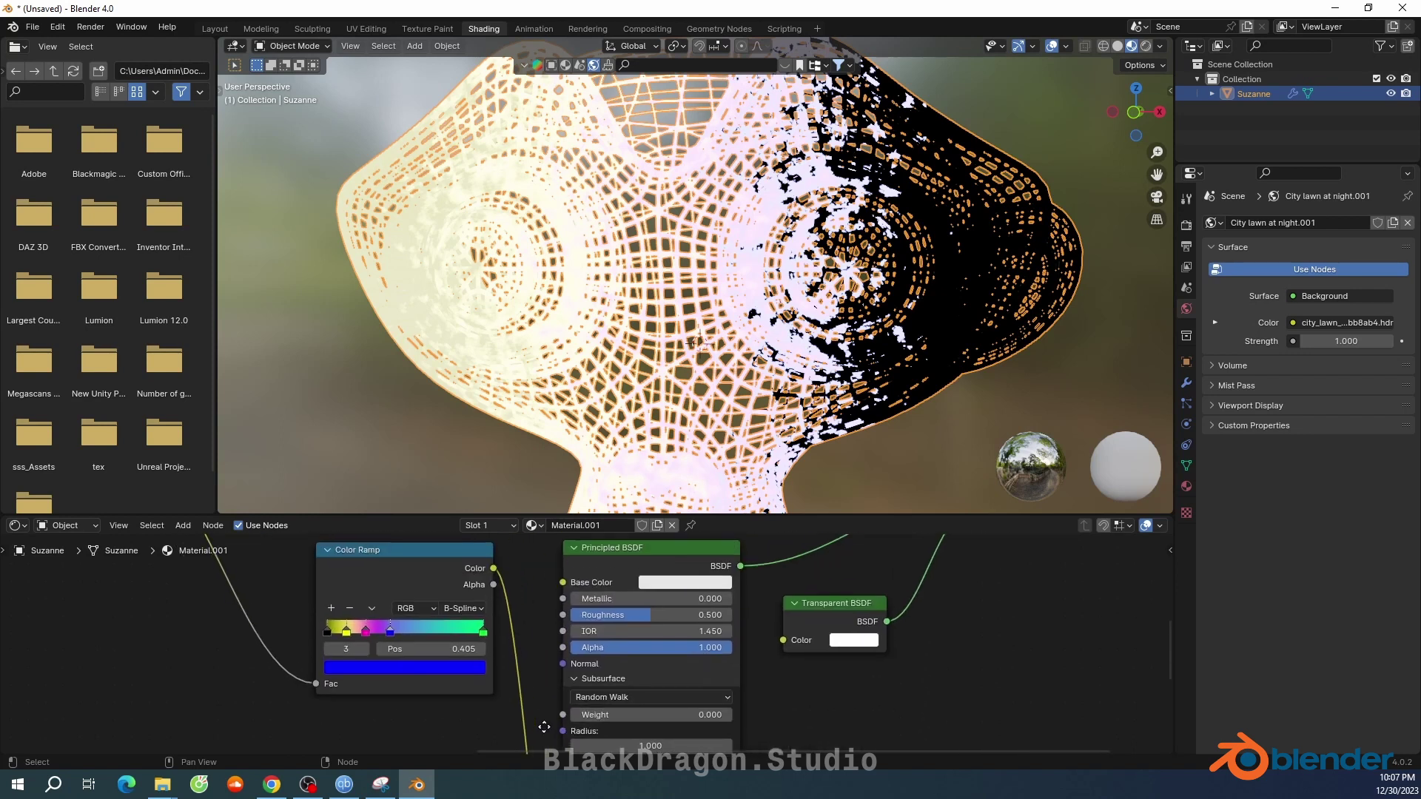
mouse_move(578, 681)
middle_mouse_down()
mouse_move(585, 657)
mouse_move(525, 657)
mouse_move(521, 682)
middle_mouse_up()
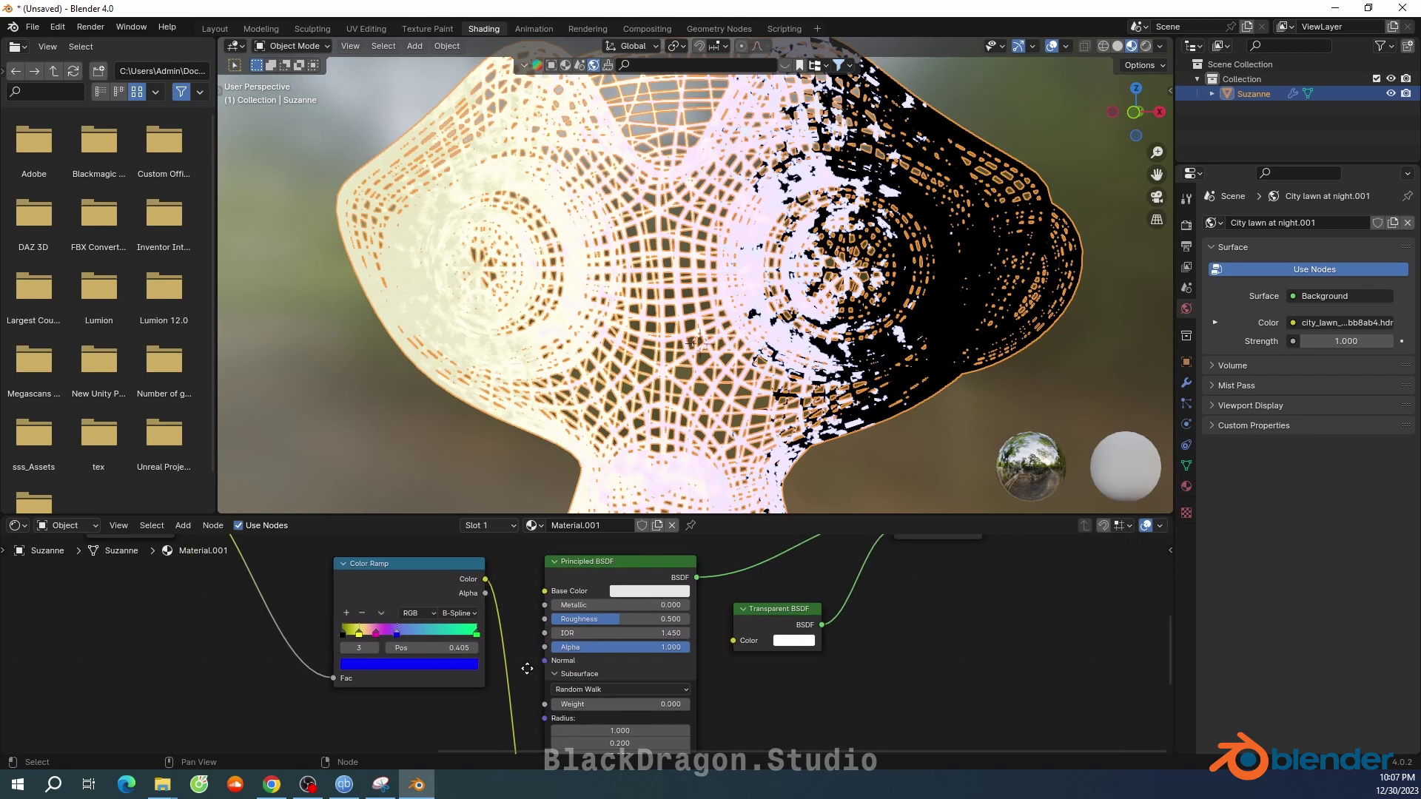
scroll(562, 636, "down", 3)
left_click(571, 654)
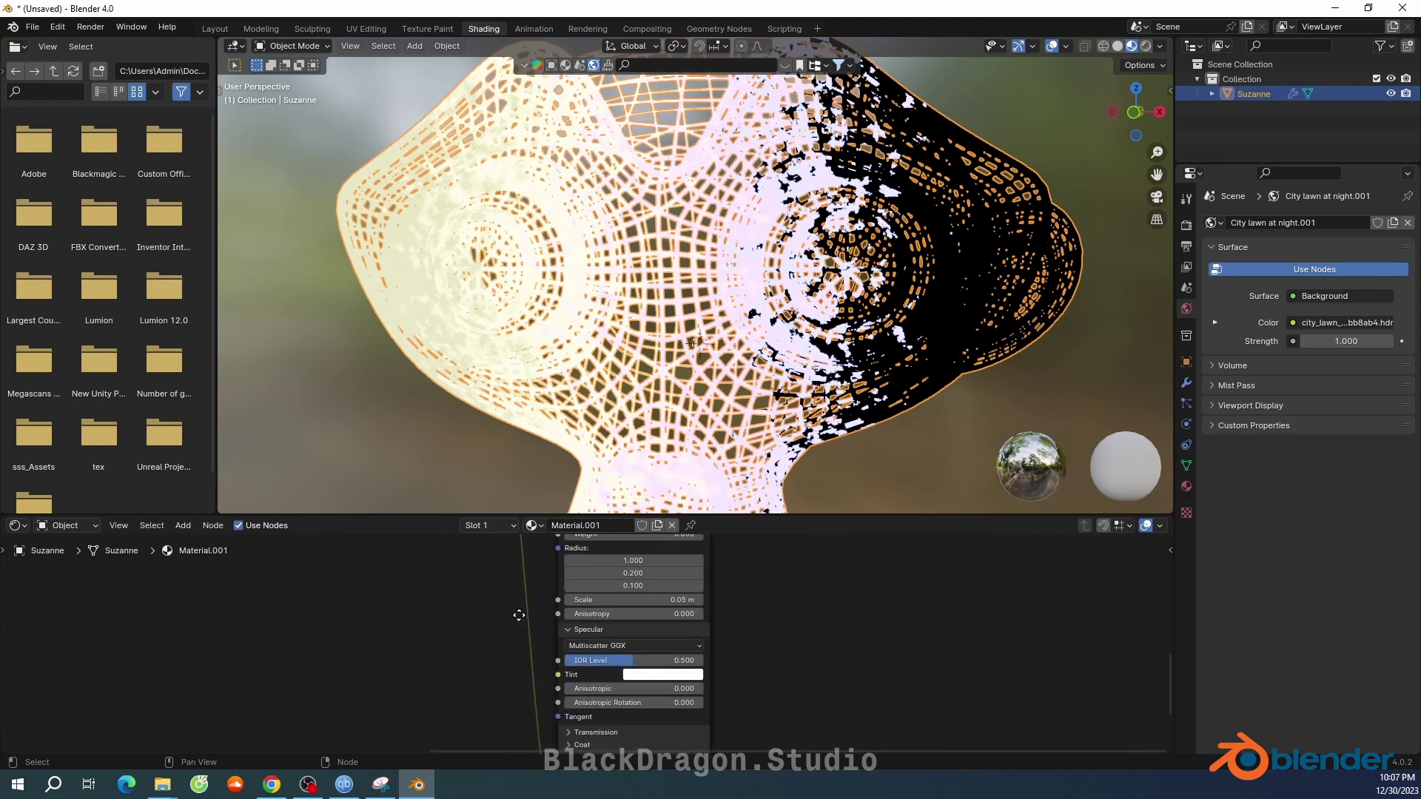
scroll(562, 644, "down", 2)
scroll(851, 296, "down", 1)
scroll(962, 185, "down", 4)
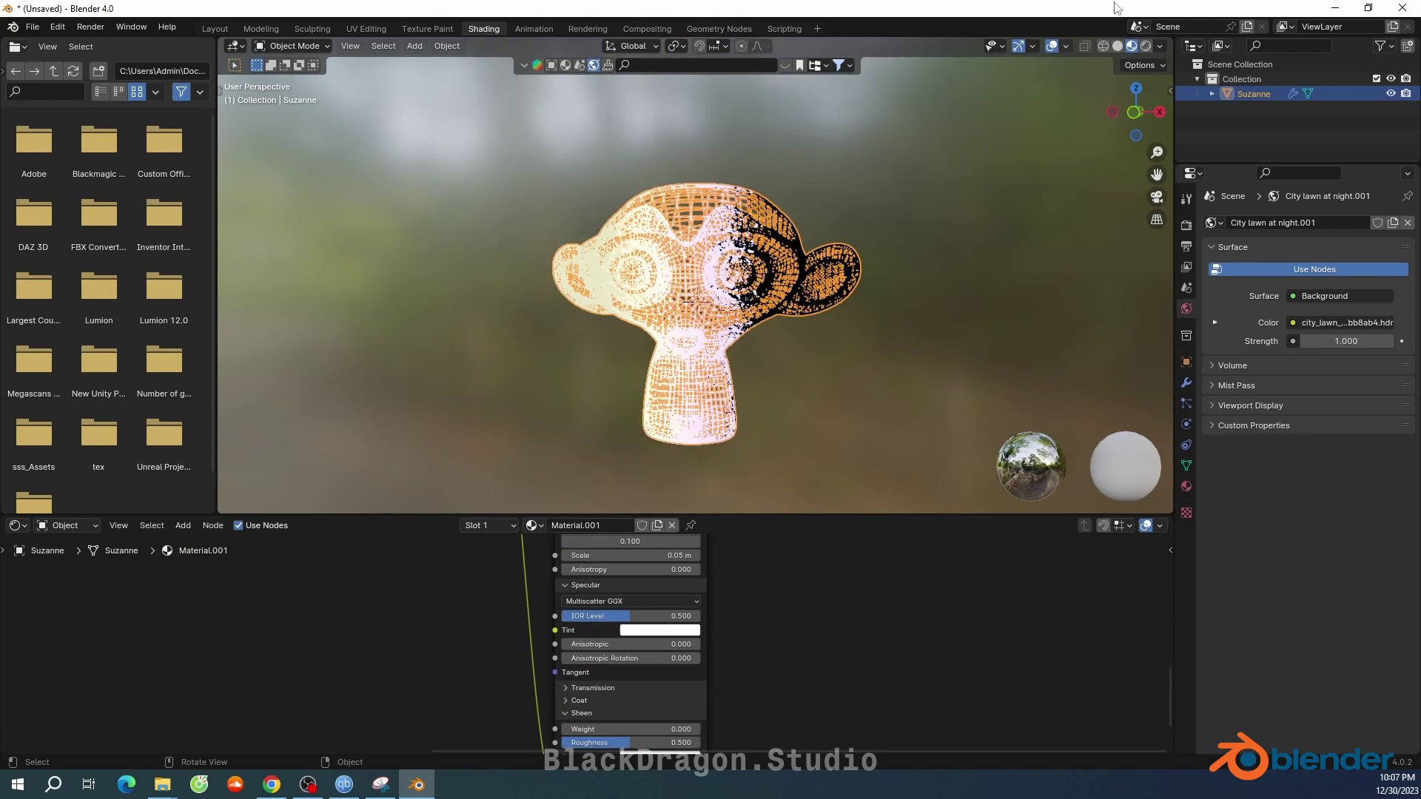
Switch the viewport to Rendered shading and deselect Suzanne to see it unoutlined
left_click(1146, 46)
mouse_move(851, 296)
middle_mouse_down()
mouse_move(913, 297)
mouse_move(838, 264)
mouse_move(860, 243)
middle_mouse_up()
left_click(914, 297)
scroll(914, 298, "up", 5)
Orbit around Suzanne to view it frontally and see the buildings behind
scroll(722, 628, "down", 3)
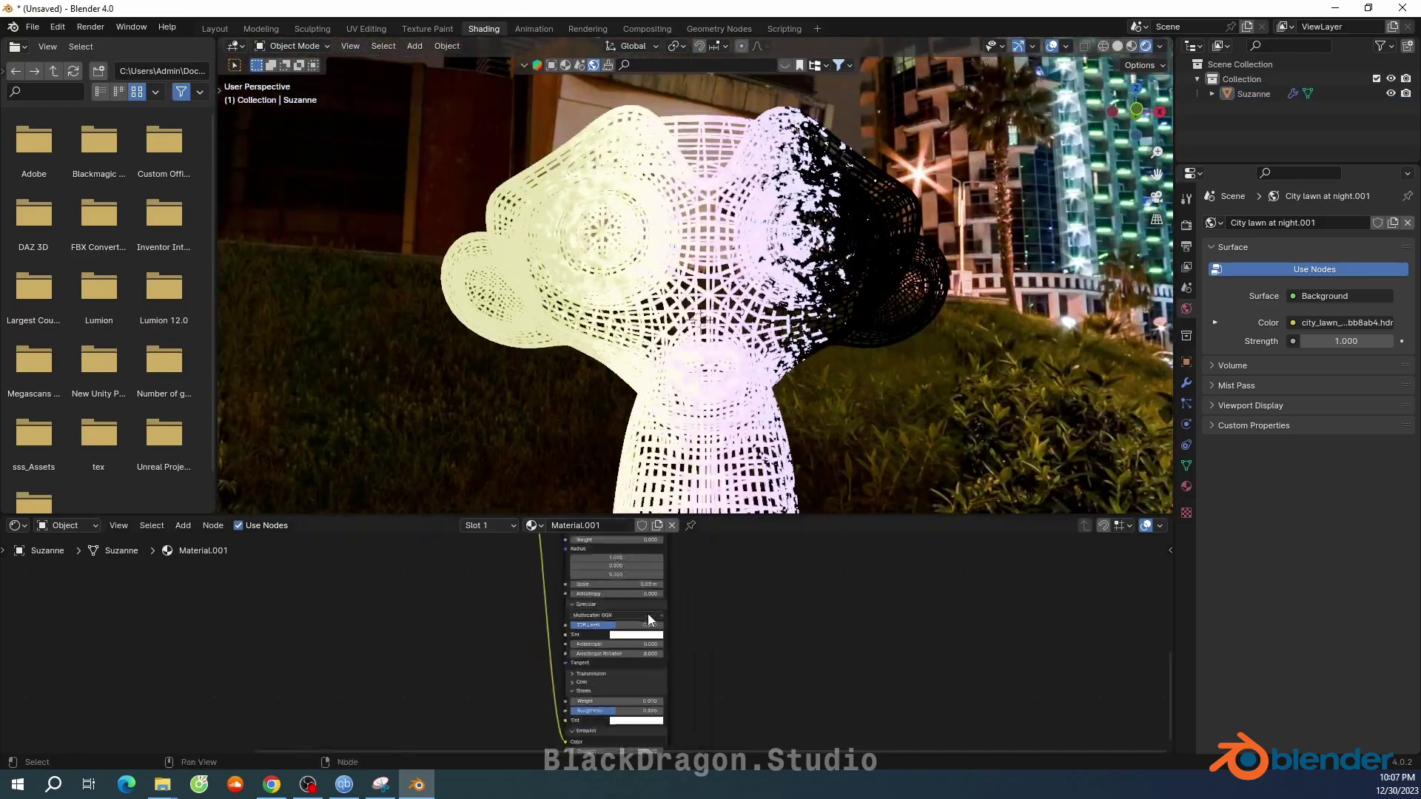
middle_click_drag(723, 628, 870, 751)
middle_click_drag(696, 431, 684, 519)
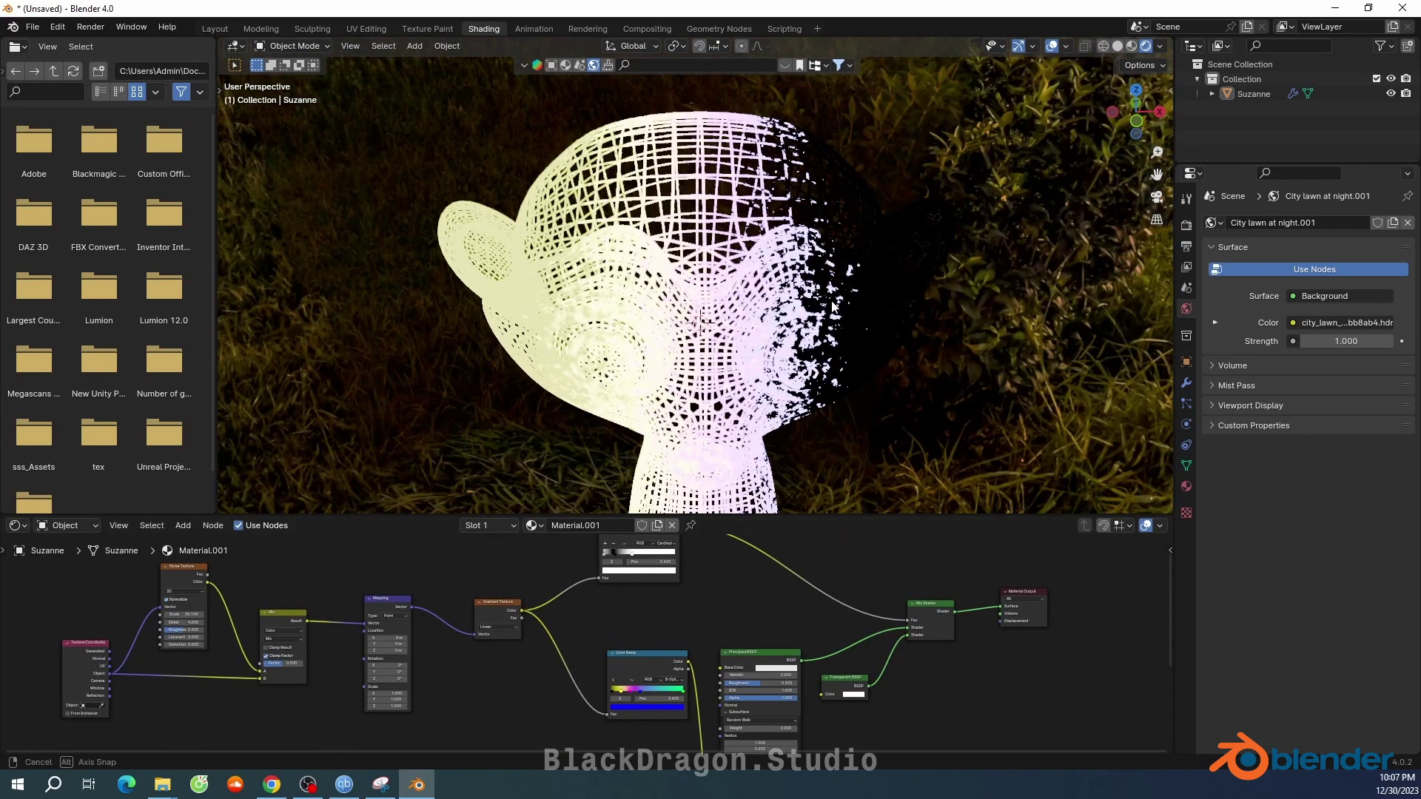
middle_click_drag(832, 308, 666, 325)
scroll(723, 312, "down", 2)
scroll(613, 614, "up", 2)
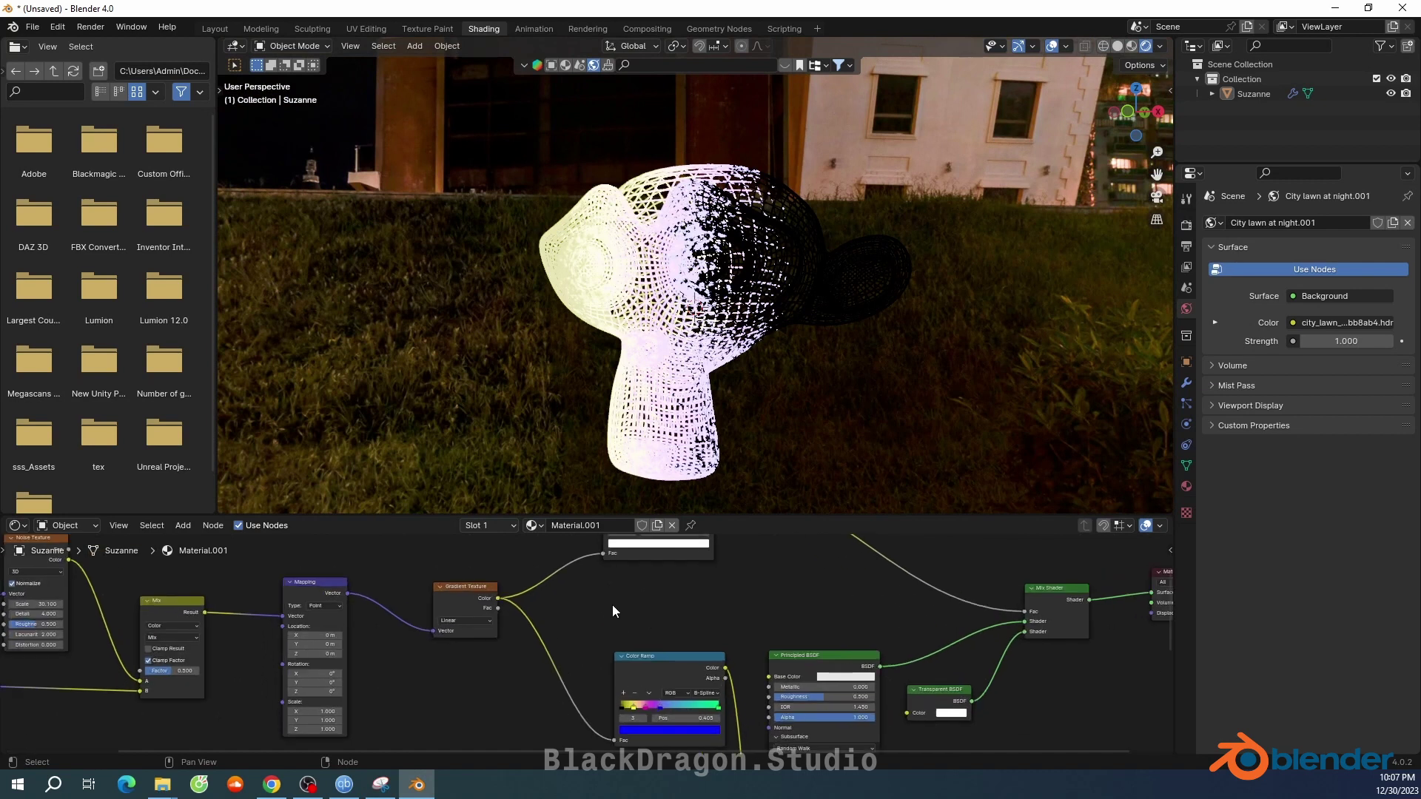
scroll(688, 584, "up", 1)
Zoom onto the black-and-white Color Ramp and set its white stop to 0.423
middle_click_drag(666, 609, 644, 659)
scroll(644, 659, "up", 1)
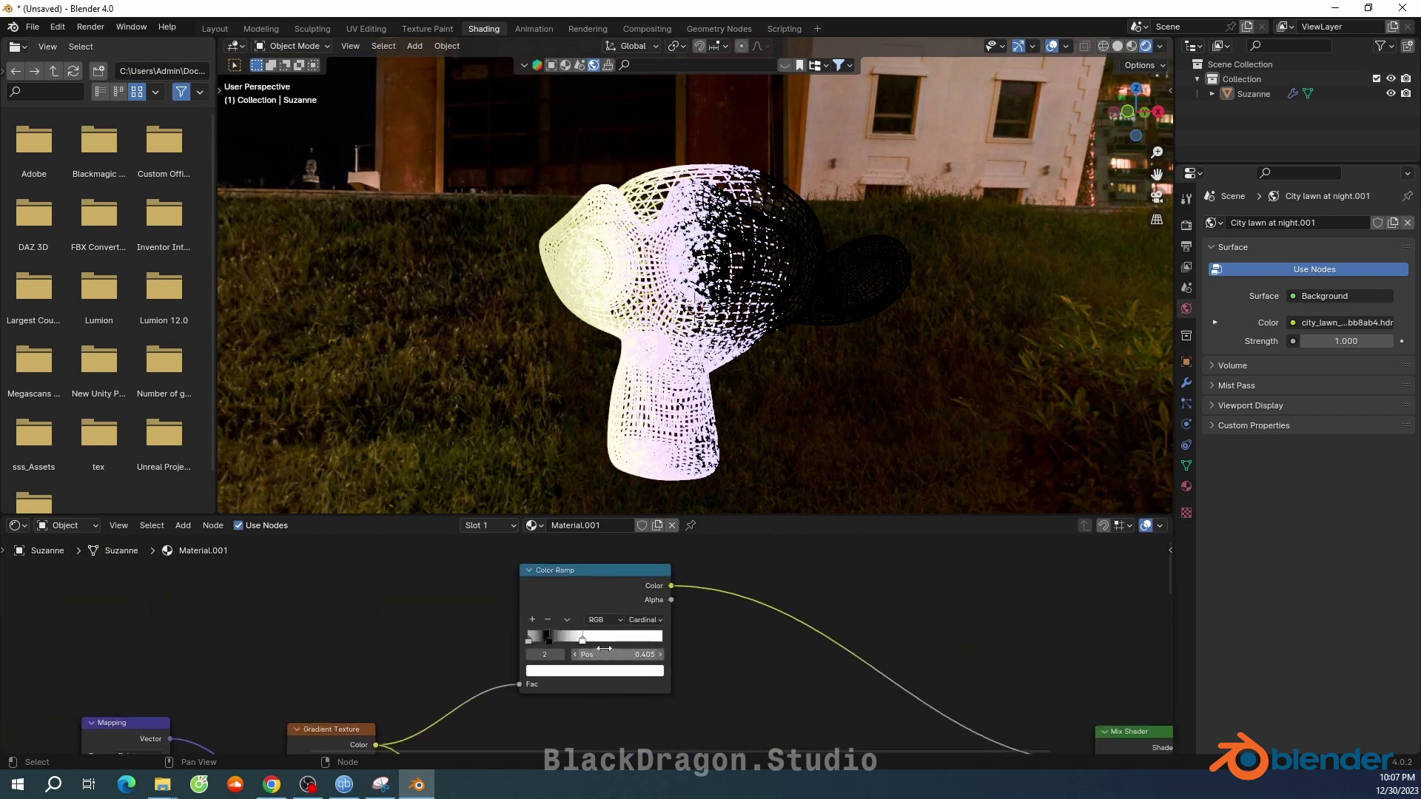
scroll(604, 649, "up", 2)
scroll(559, 638, "up", 1)
scroll(559, 638, "up", 1)
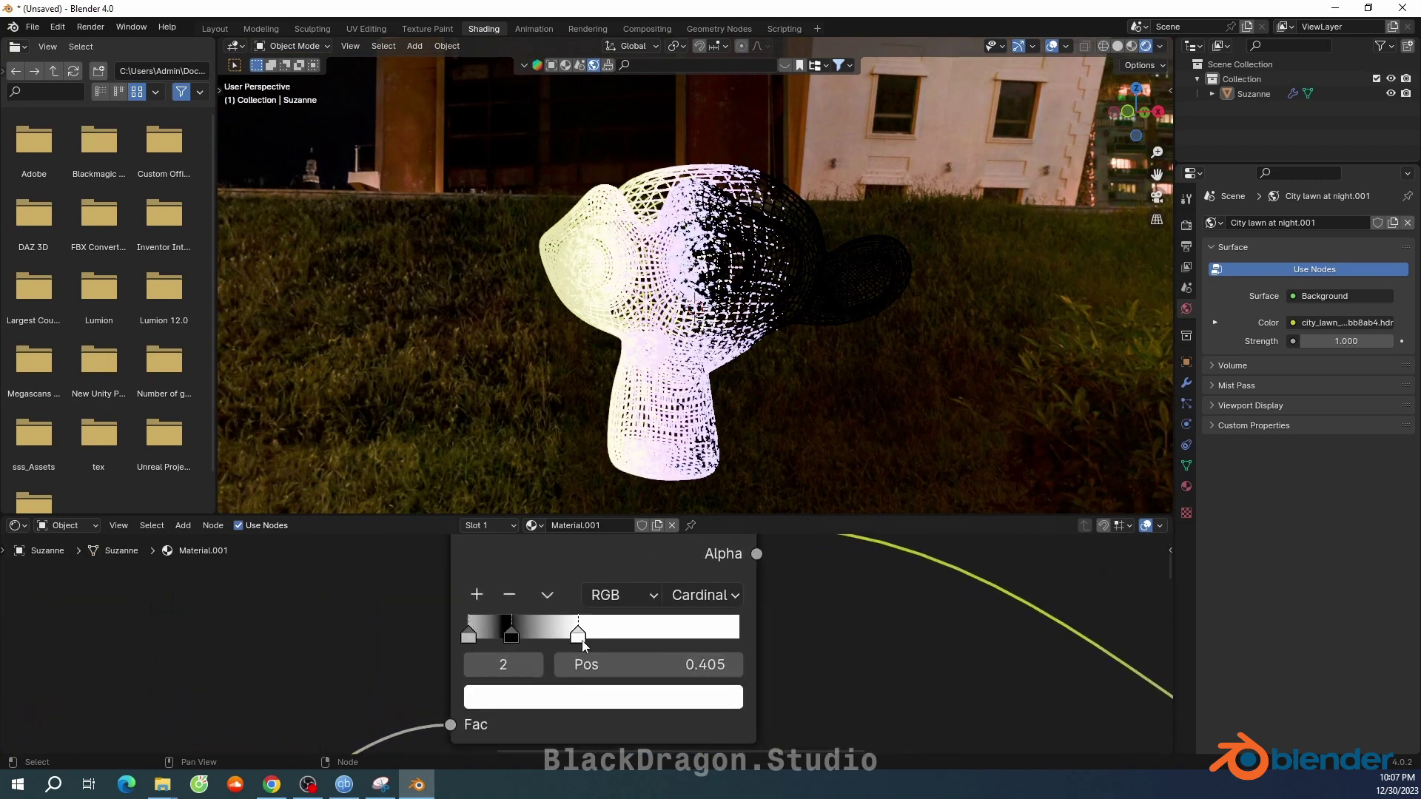
mouse_move(578, 635)
left_mouse_down()
mouse_move(637, 640)
mouse_move(435, 614)
mouse_move(512, 624)
mouse_move(484, 641)
mouse_move(614, 644)
mouse_move(583, 646)
left_mouse_up()
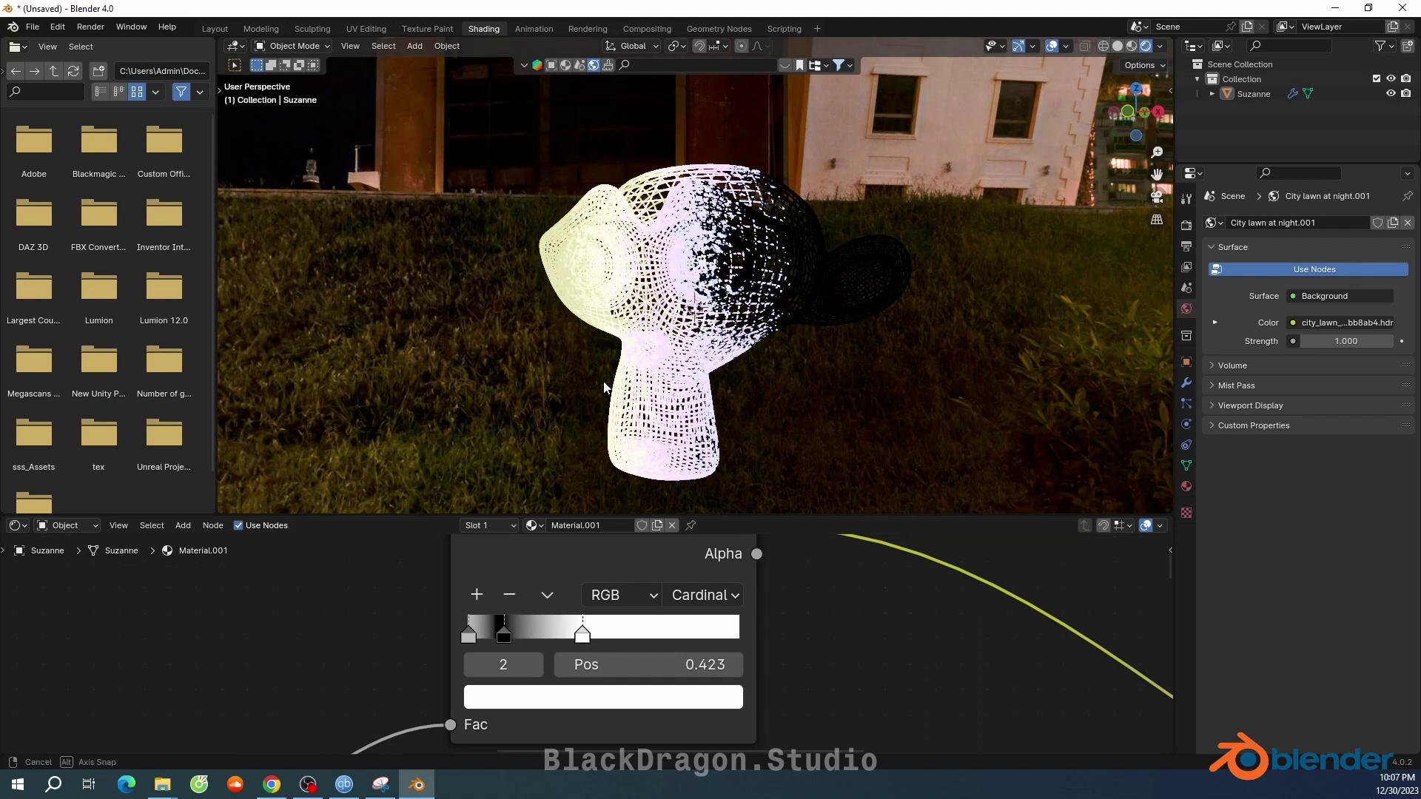
middle_click_drag(609, 381, 815, 359)
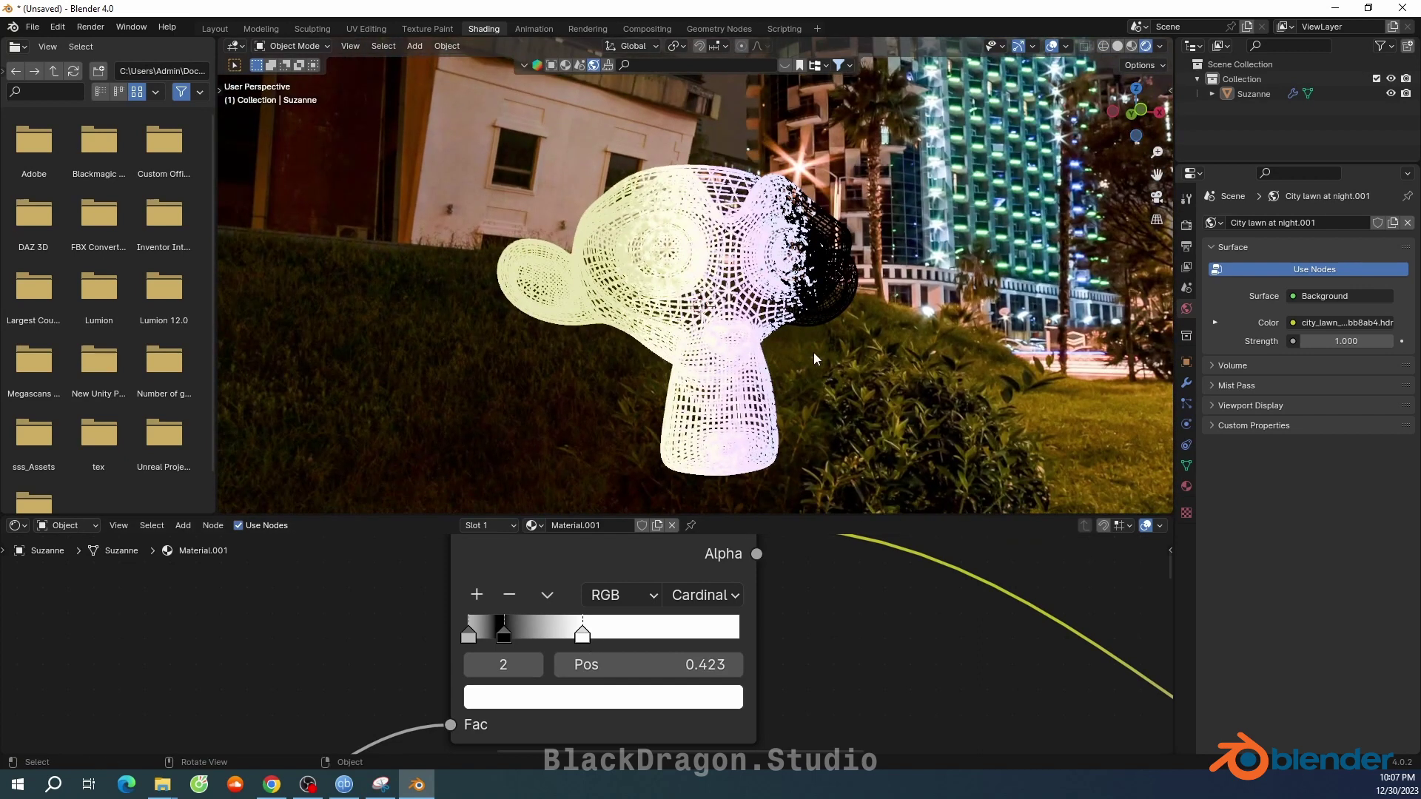
Enable Bloom in the render settings so Suzanne glows
left_click(1186, 248)
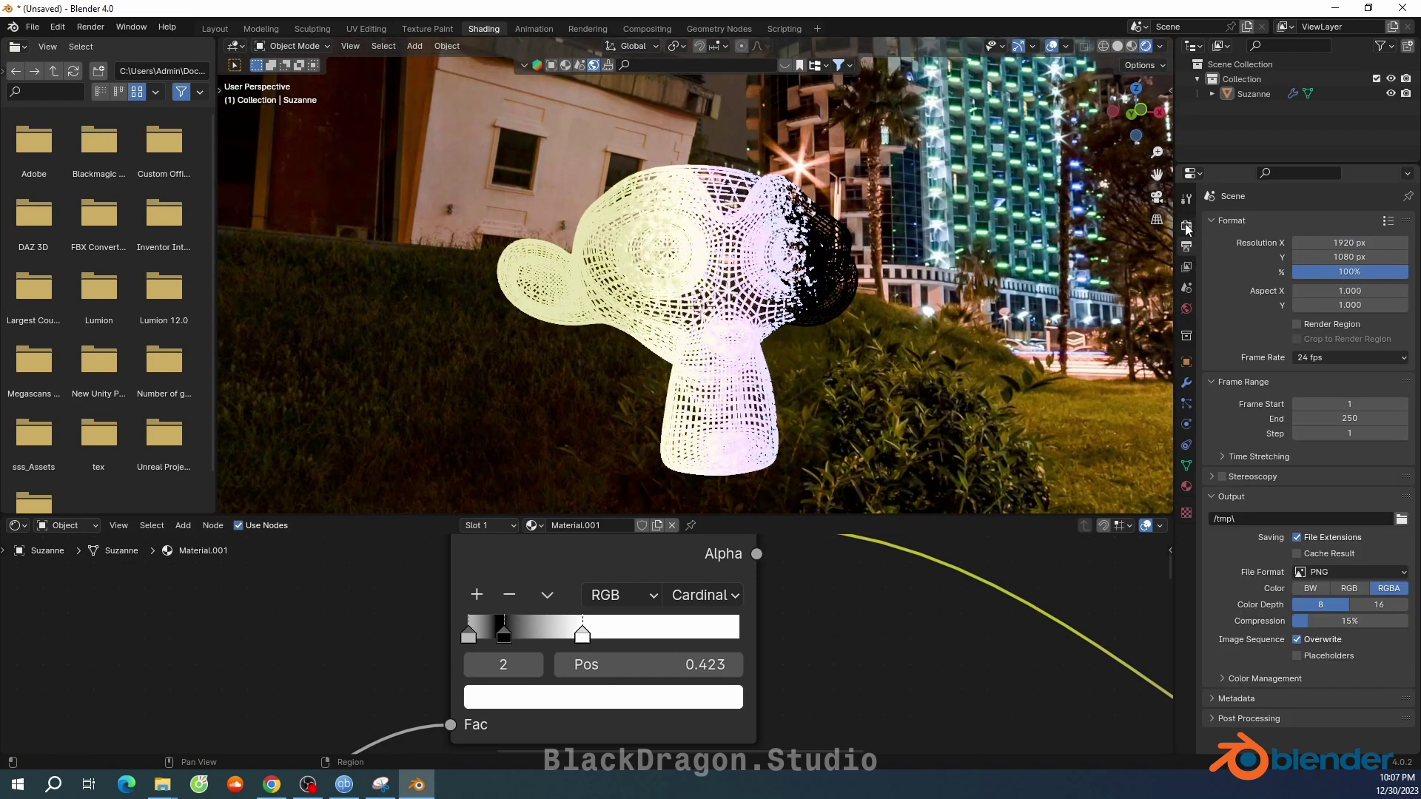
left_click(1187, 225)
left_click(1222, 347)
mouse_move(1037, 377)
middle_mouse_down()
mouse_move(903, 403)
mouse_move(993, 375)
mouse_move(894, 385)
mouse_move(789, 309)
mouse_move(1117, 316)
middle_mouse_up()
scroll(788, 309, "up", 3)
scroll(814, 325, "down", 2)
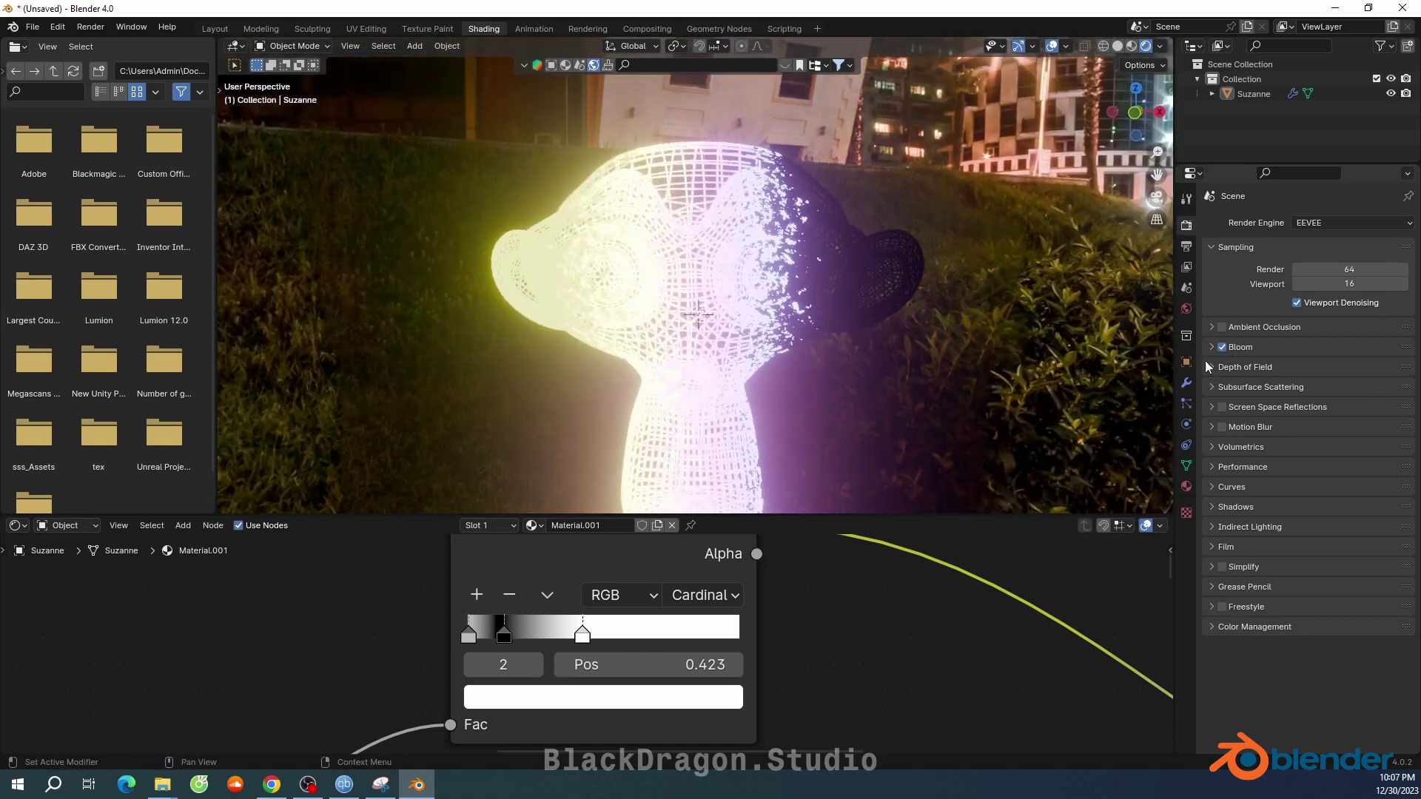
Enable screen space reflections at 0.400 trace precision and set ambient occlusion distance to 2.07 m
left_click(1211, 408)
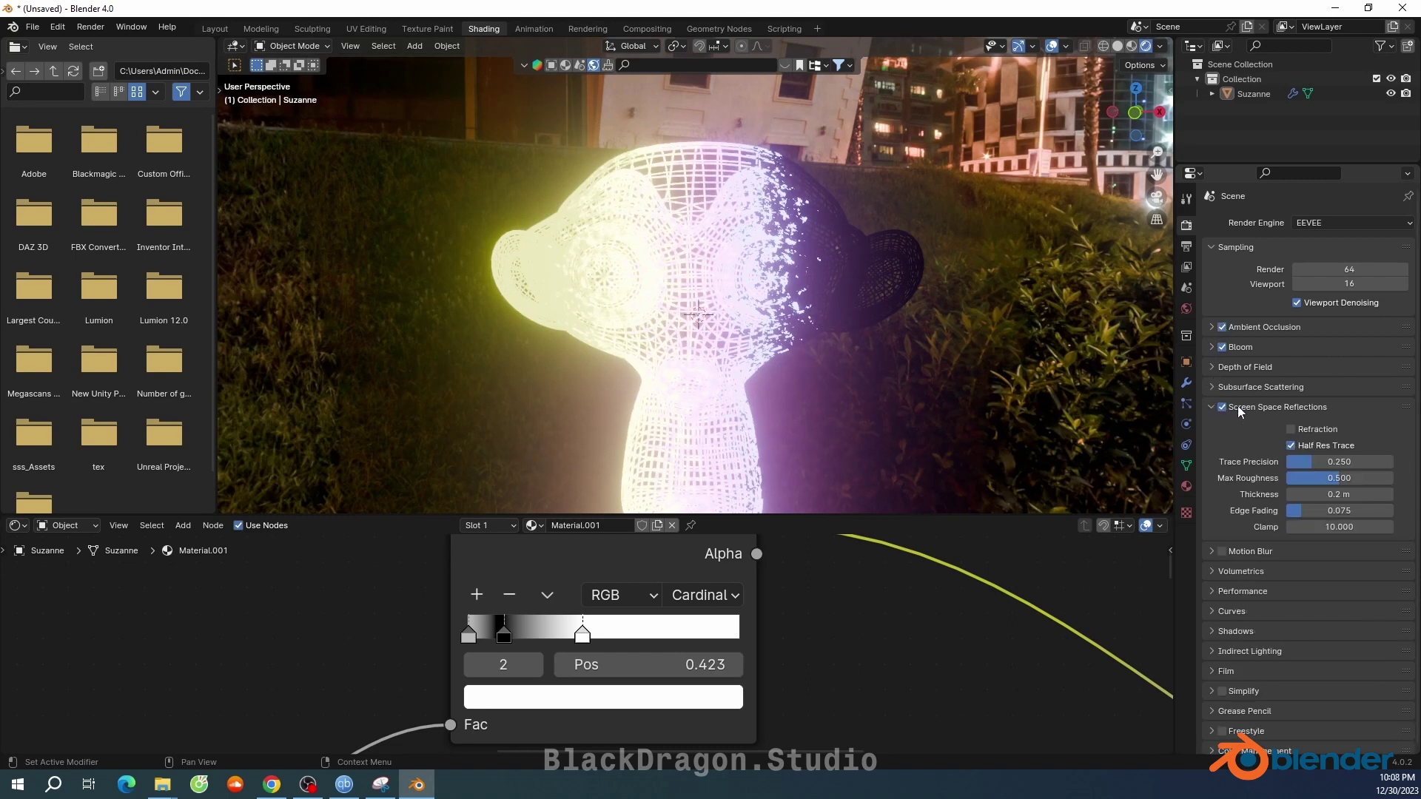
left_click_drag(1307, 462, 1391, 461)
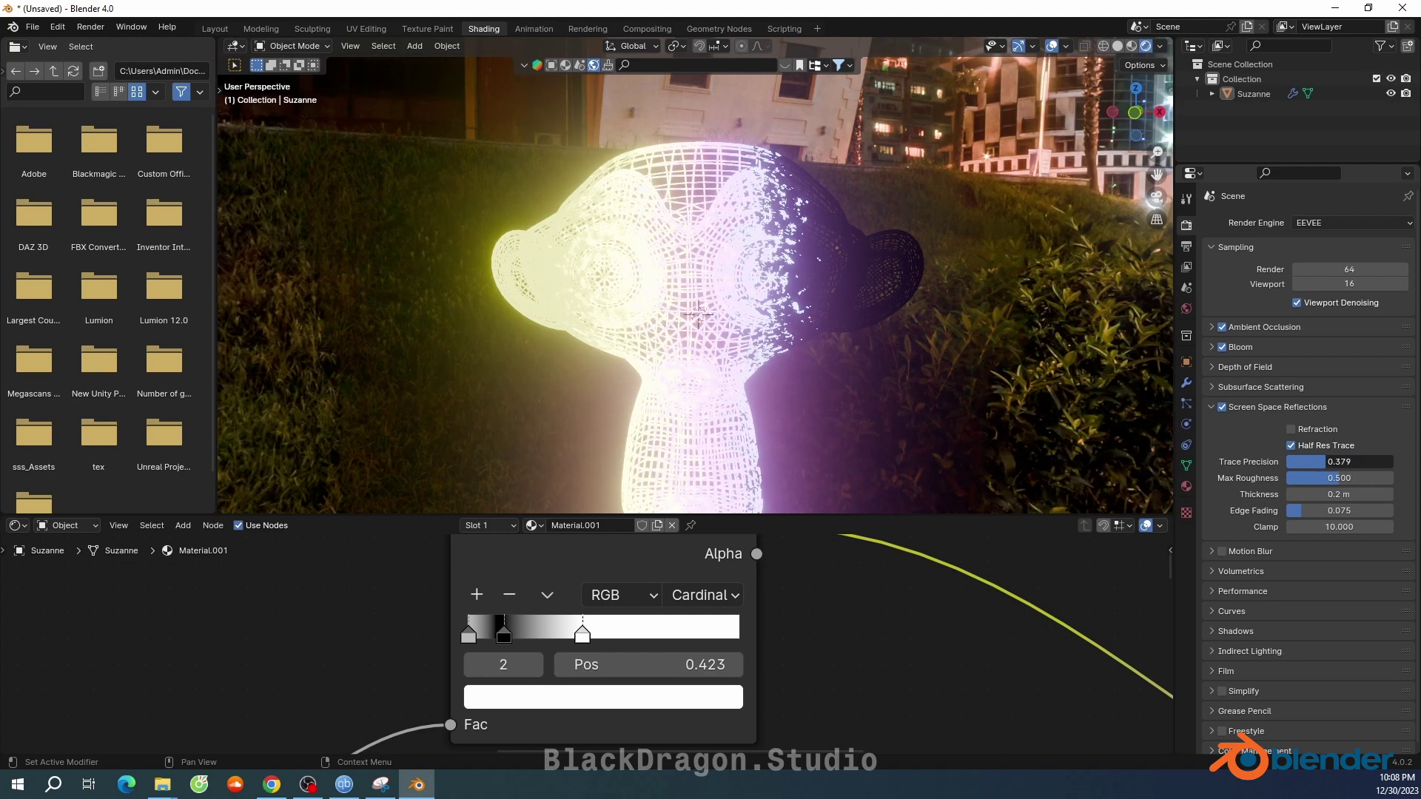
left_click(1214, 327)
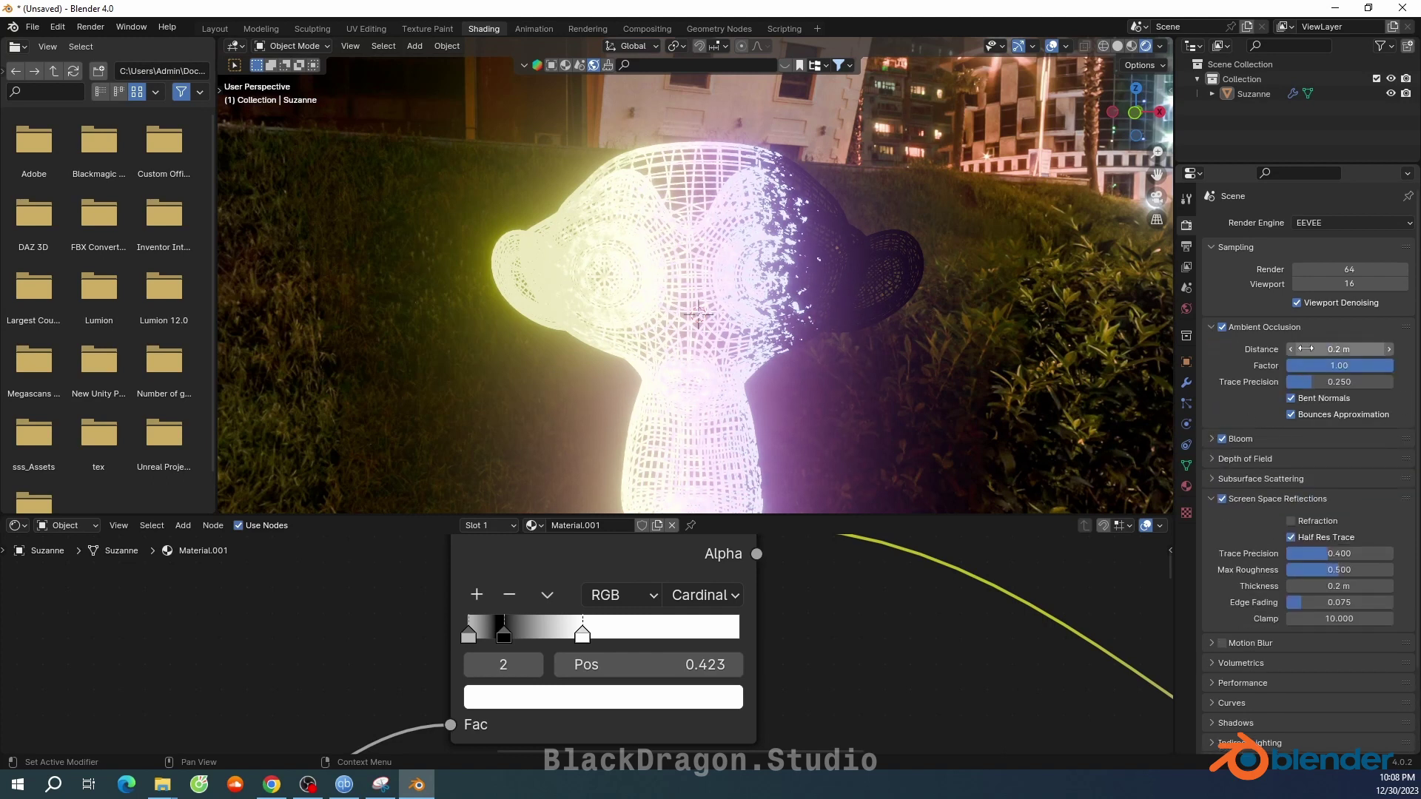
mouse_move(1339, 349)
left_mouse_down()
mouse_move(1370, 349)
mouse_move(1333, 350)
left_mouse_up()
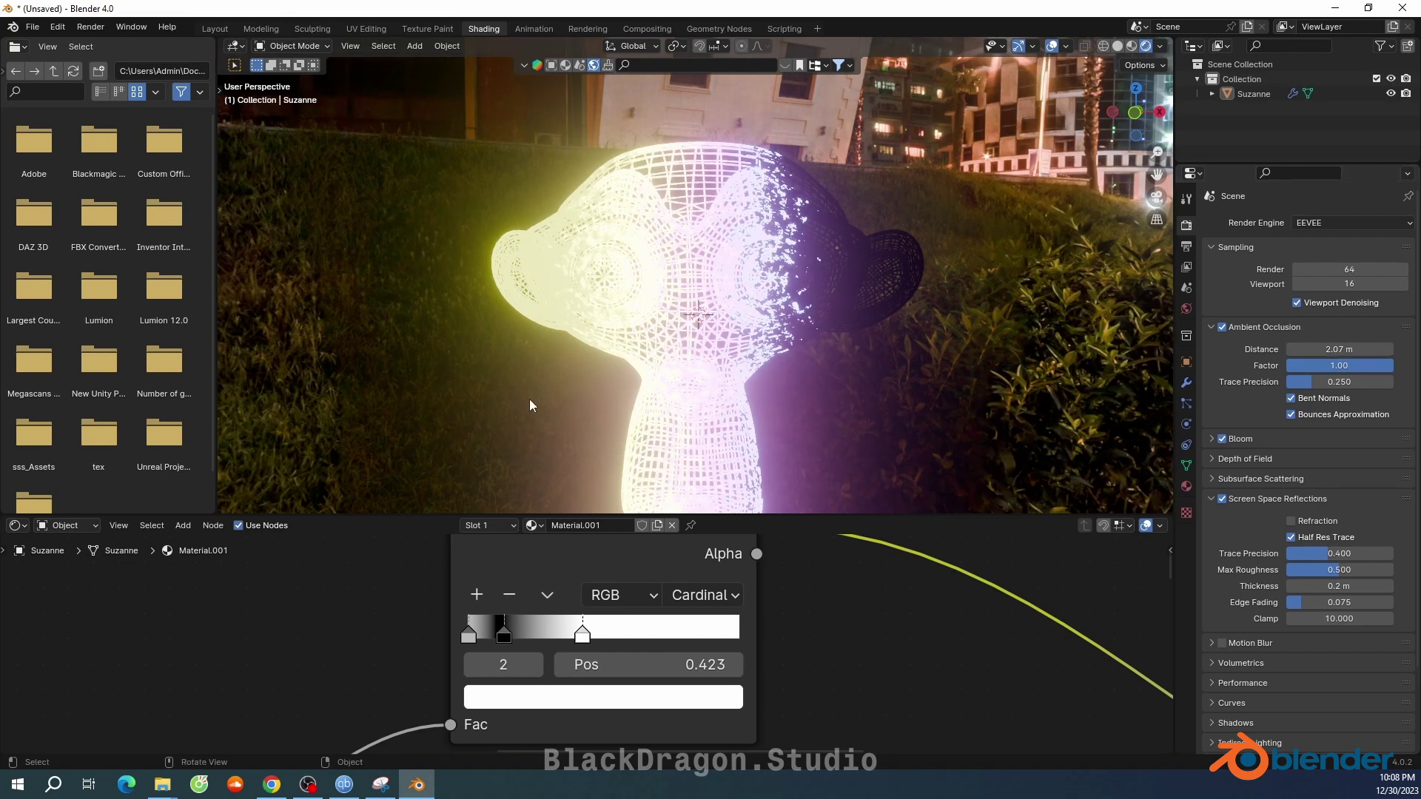
scroll(638, 353, "down", 3)
mouse_move(638, 354)
middle_mouse_down()
mouse_move(666, 325)
mouse_move(814, 340)
middle_mouse_up()
scroll(701, 296, "up", 5)
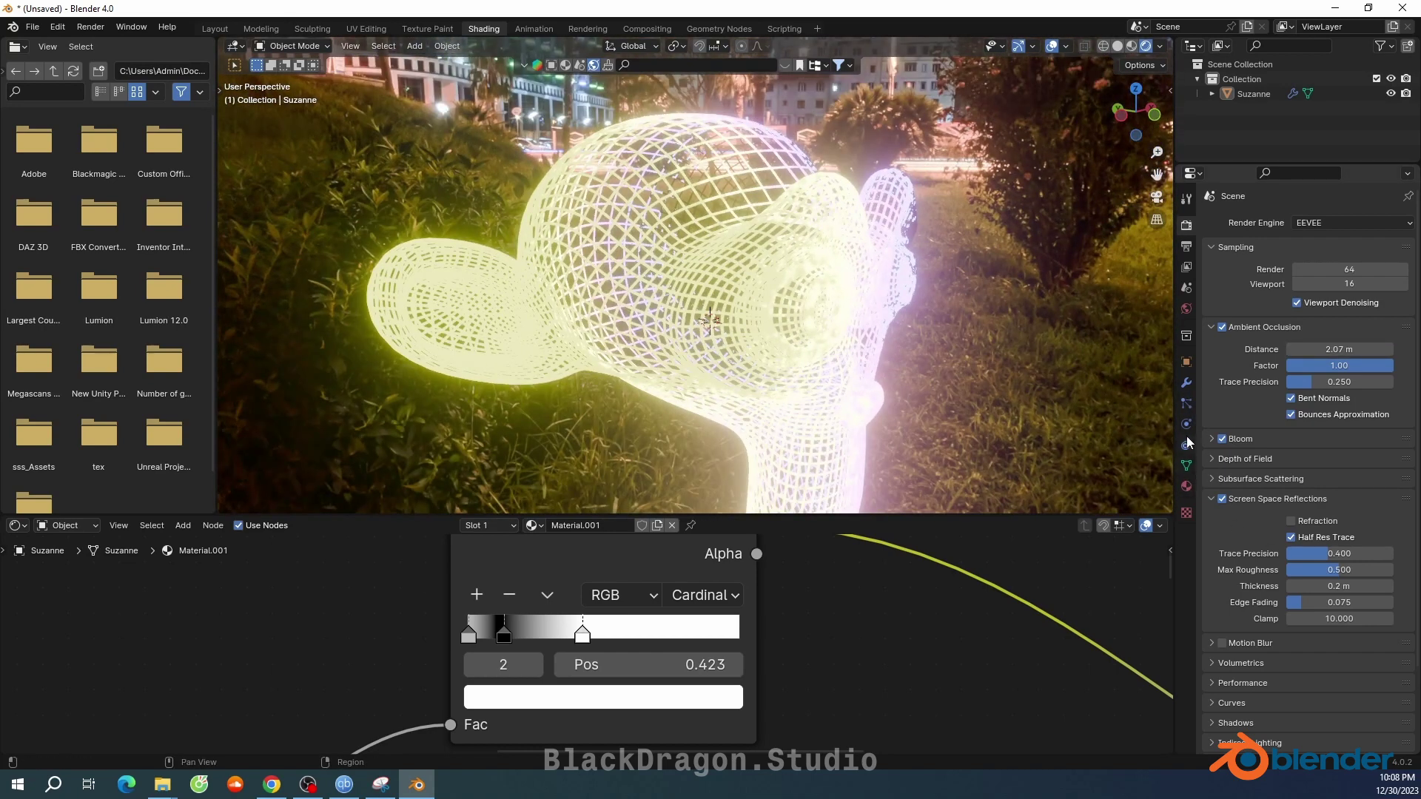
left_click(1186, 385)
type("0.008")
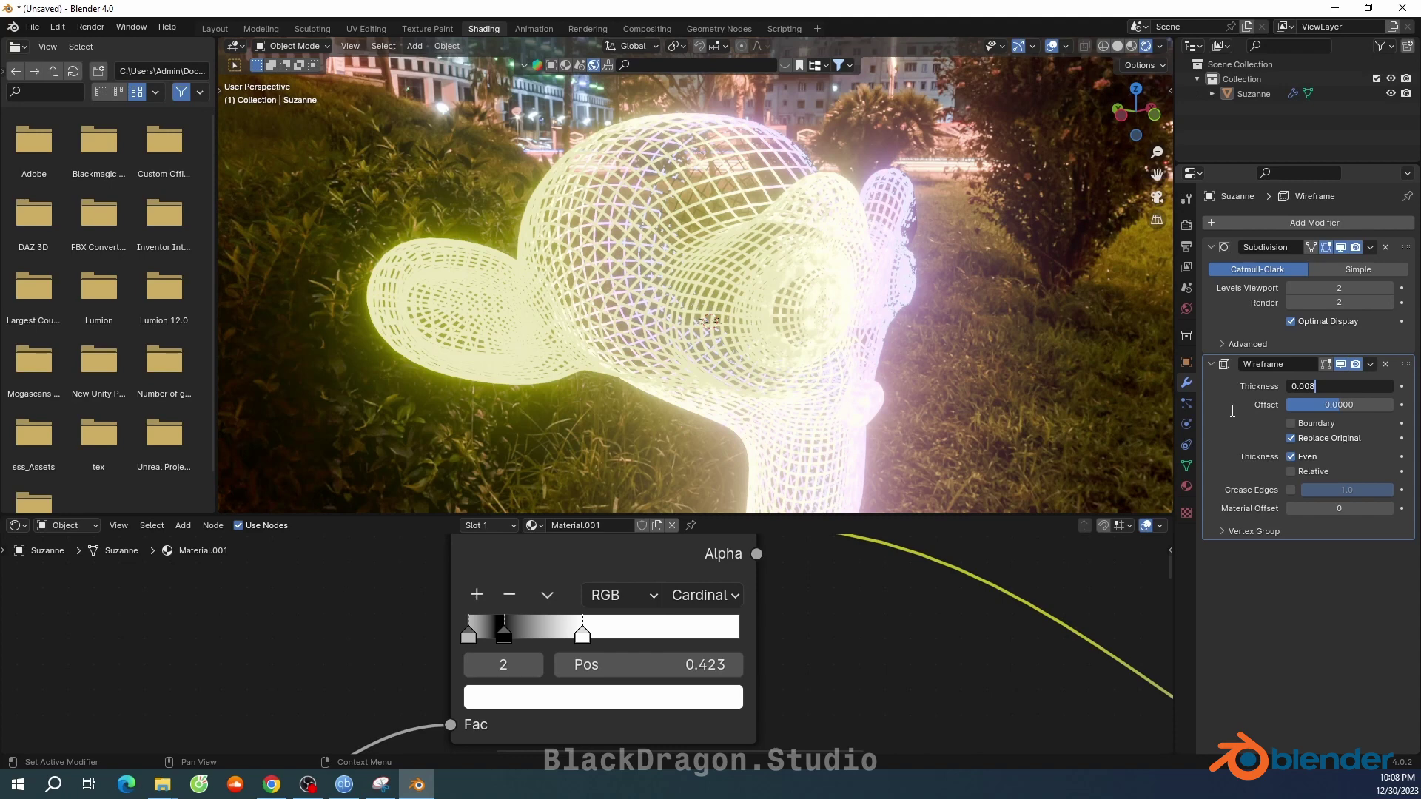
Set the Wireframe modifier thickness to 0.008 m
key("Return")
mouse_move(908, 230)
middle_mouse_down()
mouse_move(770, 216)
mouse_move(774, 237)
mouse_move(833, 252)
mouse_move(819, 228)
mouse_move(850, 243)
mouse_move(786, 264)
mouse_move(829, 238)
middle_mouse_up()
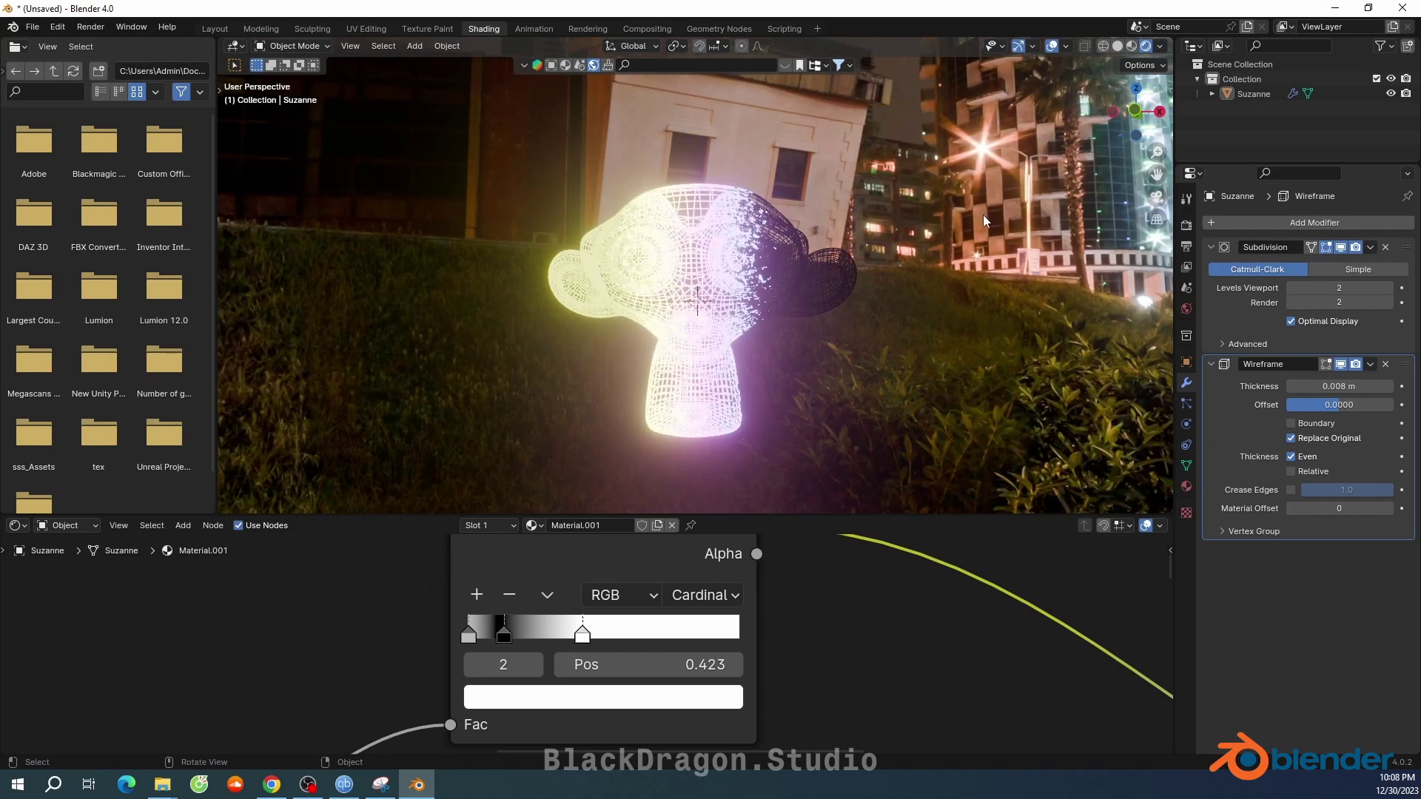
scroll(562, 637, "down", 1)
scroll(512, 632, "down", 1)
scroll(700, 678, "down", 2)
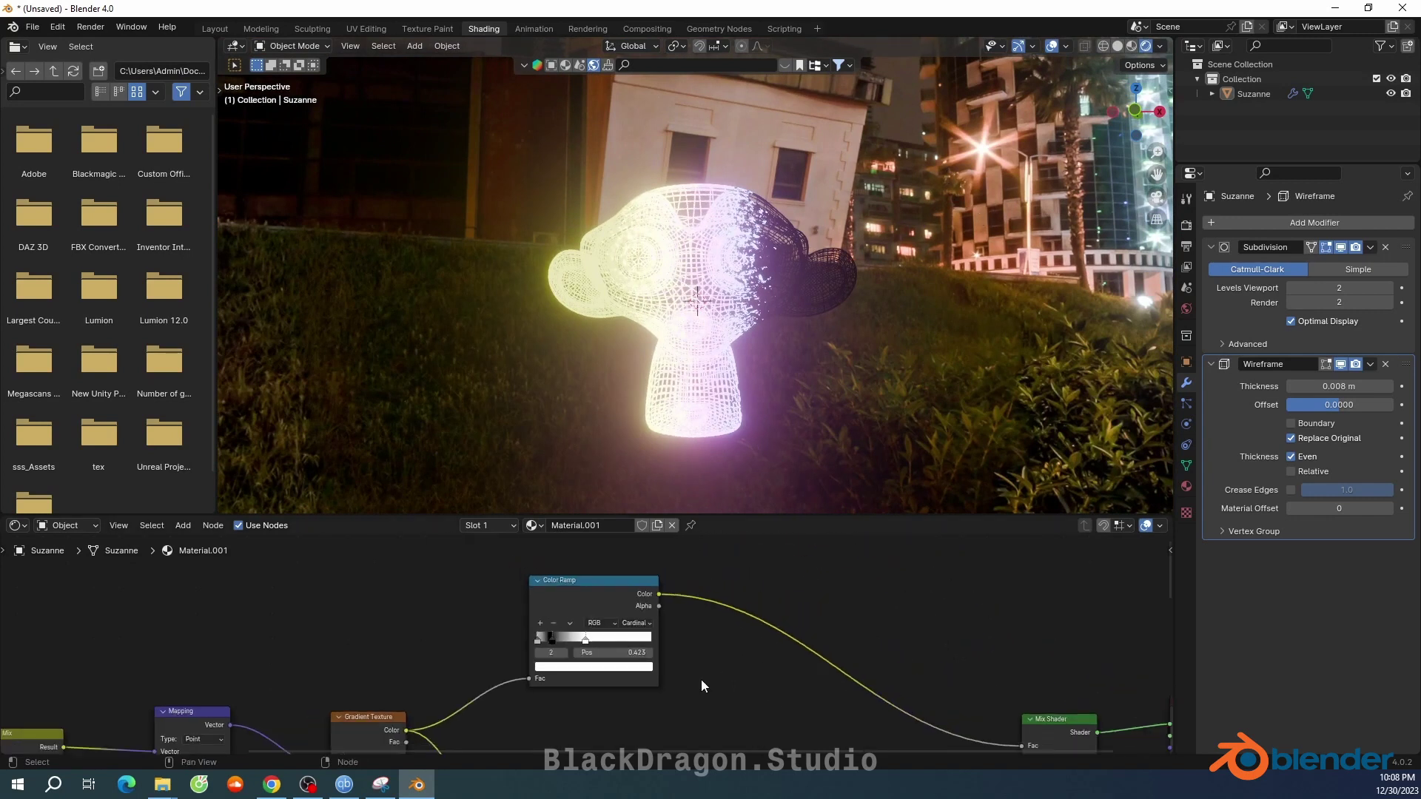
scroll(727, 686, "up", 1)
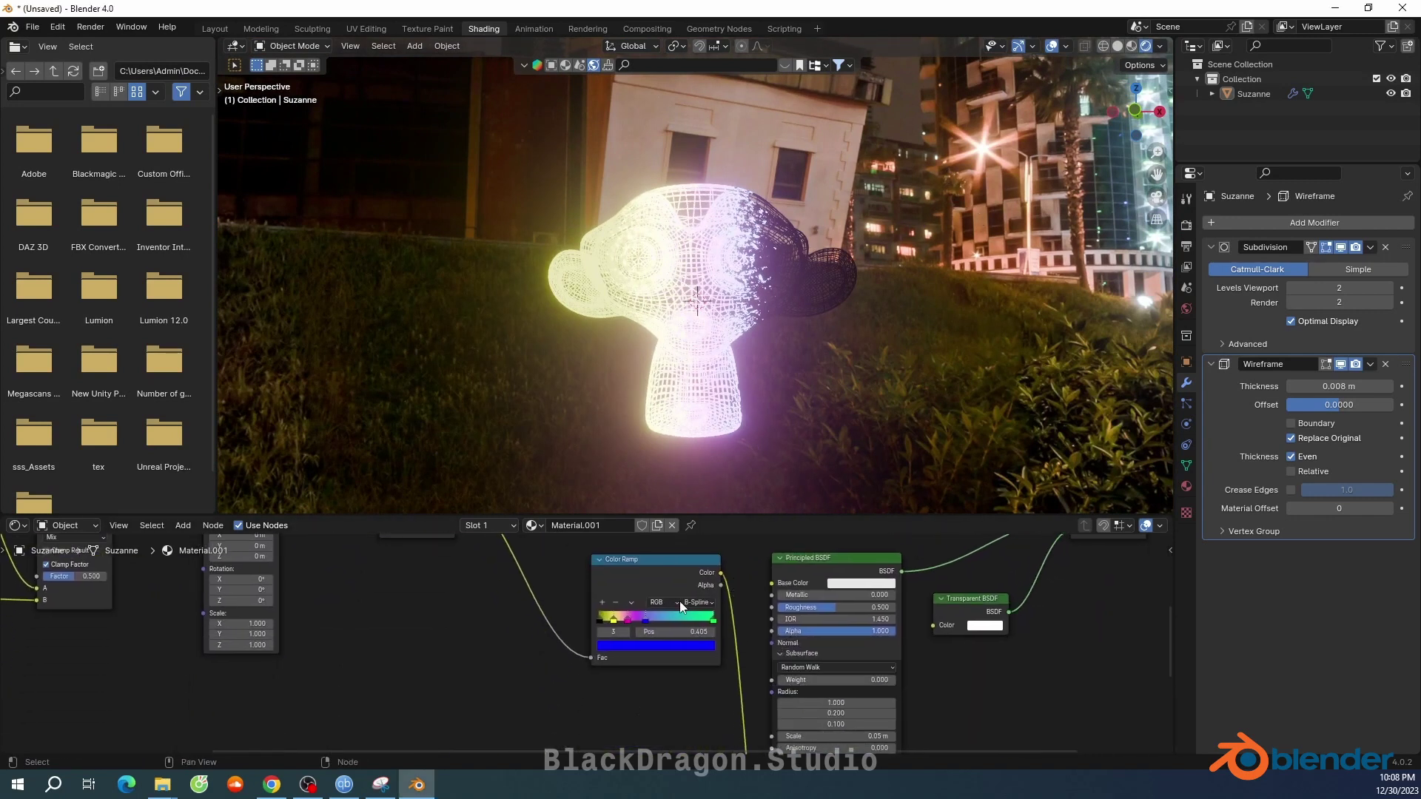
scroll(751, 592, "up", 2)
scroll(712, 601, "up", 1)
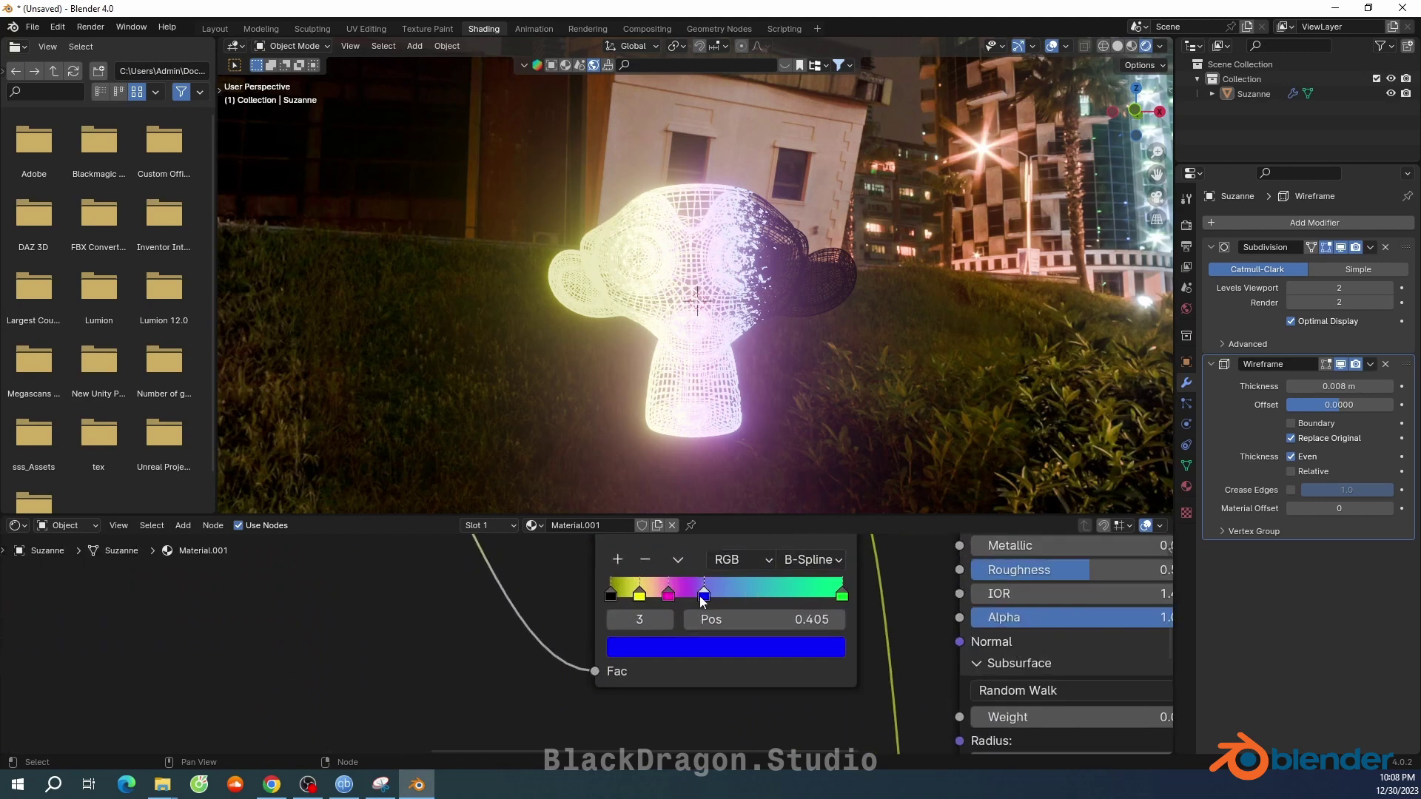
Move the Color Ramp's blue stop to 0.591 and set its interpolation to Constant
left_click_drag(712, 601, 749, 600)
left_click(832, 561)
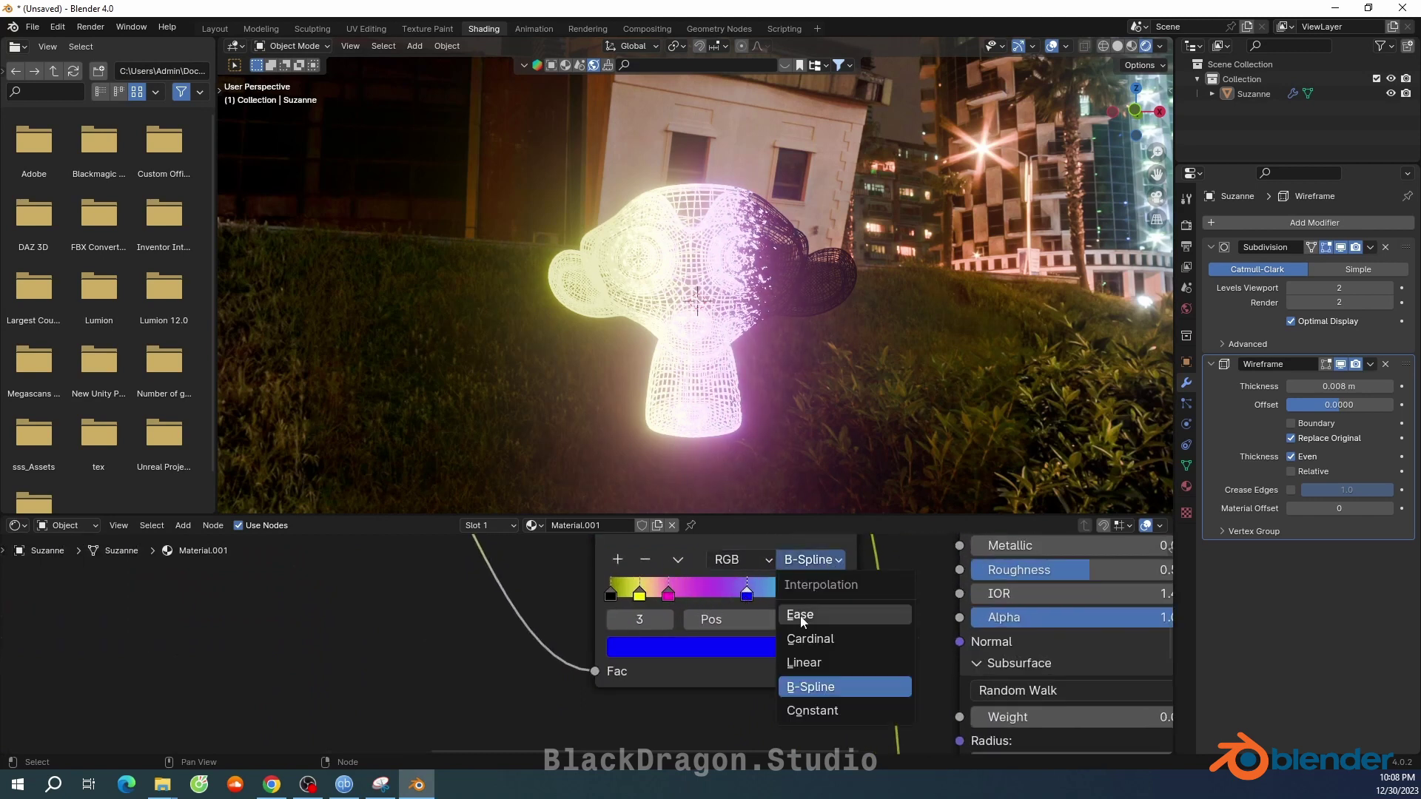
left_click(805, 638)
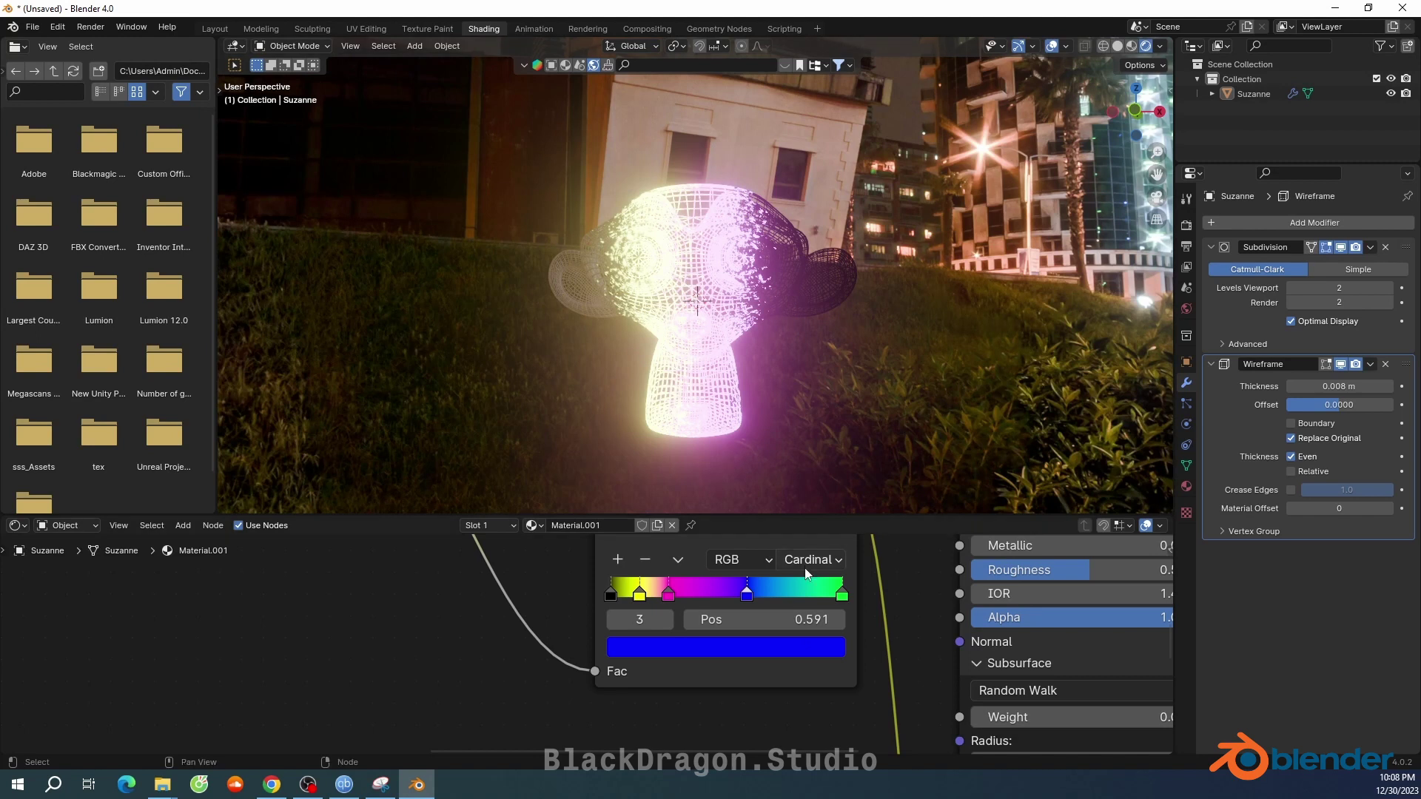
left_click(805, 568)
left_click(802, 660)
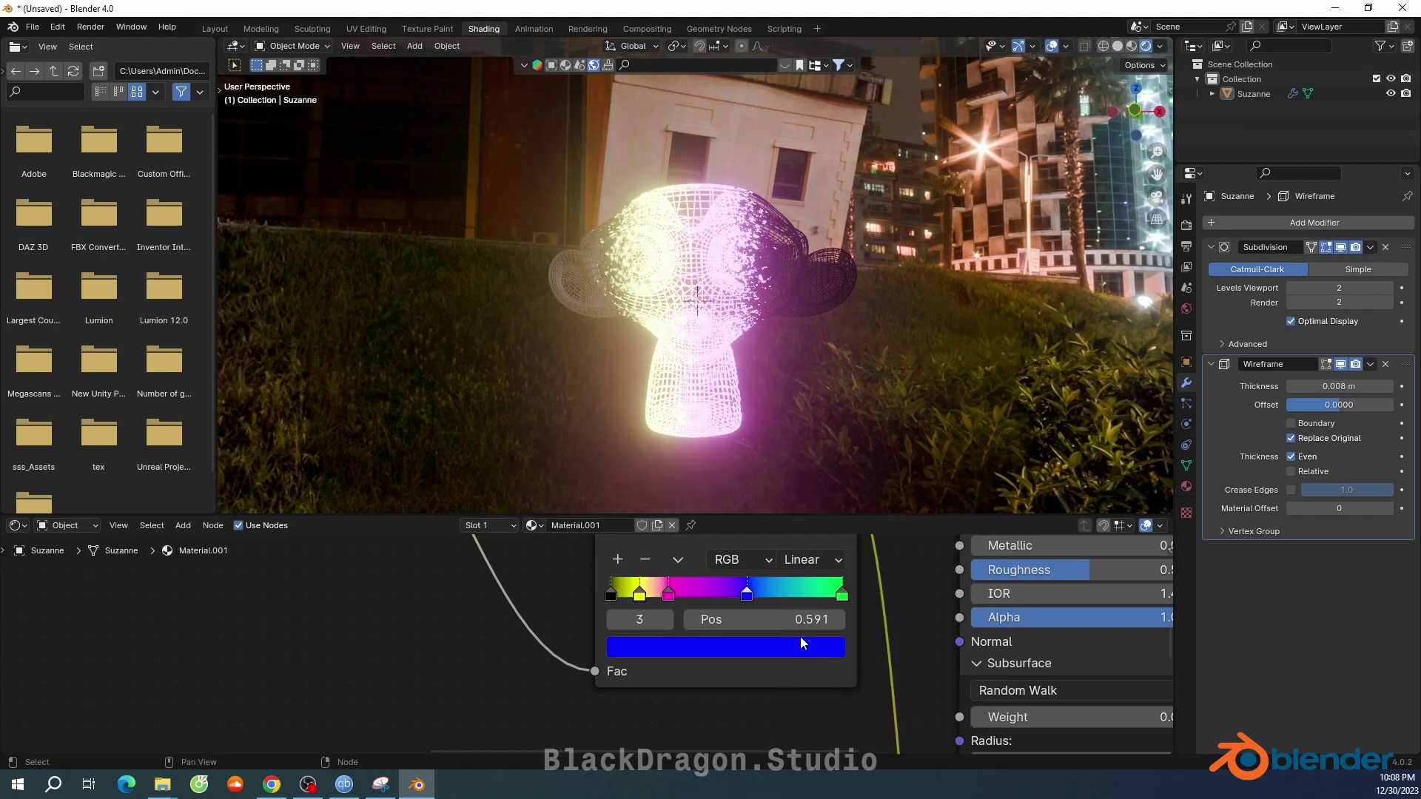
left_click(806, 561)
left_click(811, 707)
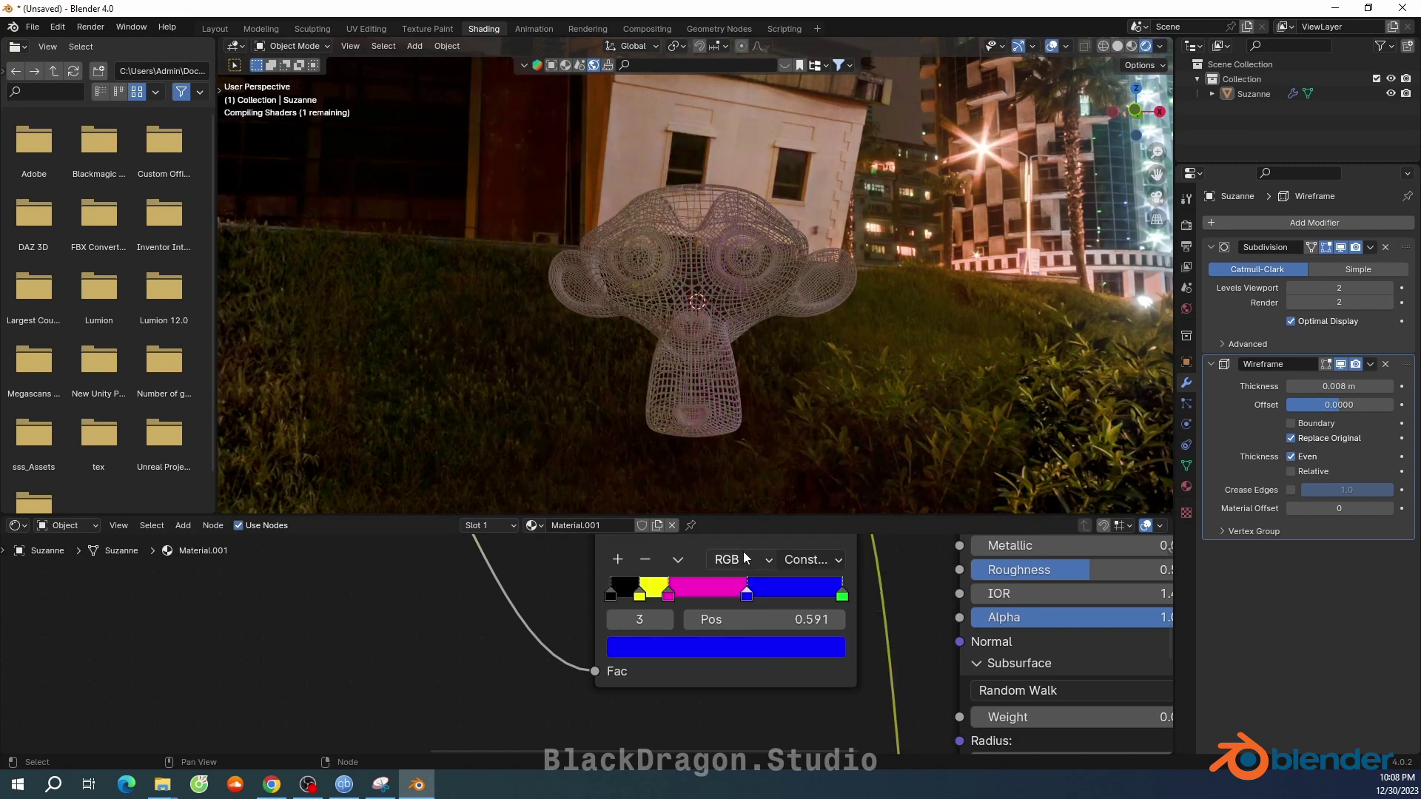
scroll(783, 638, "down", 2)
middle_click_drag(777, 496, 735, 434)
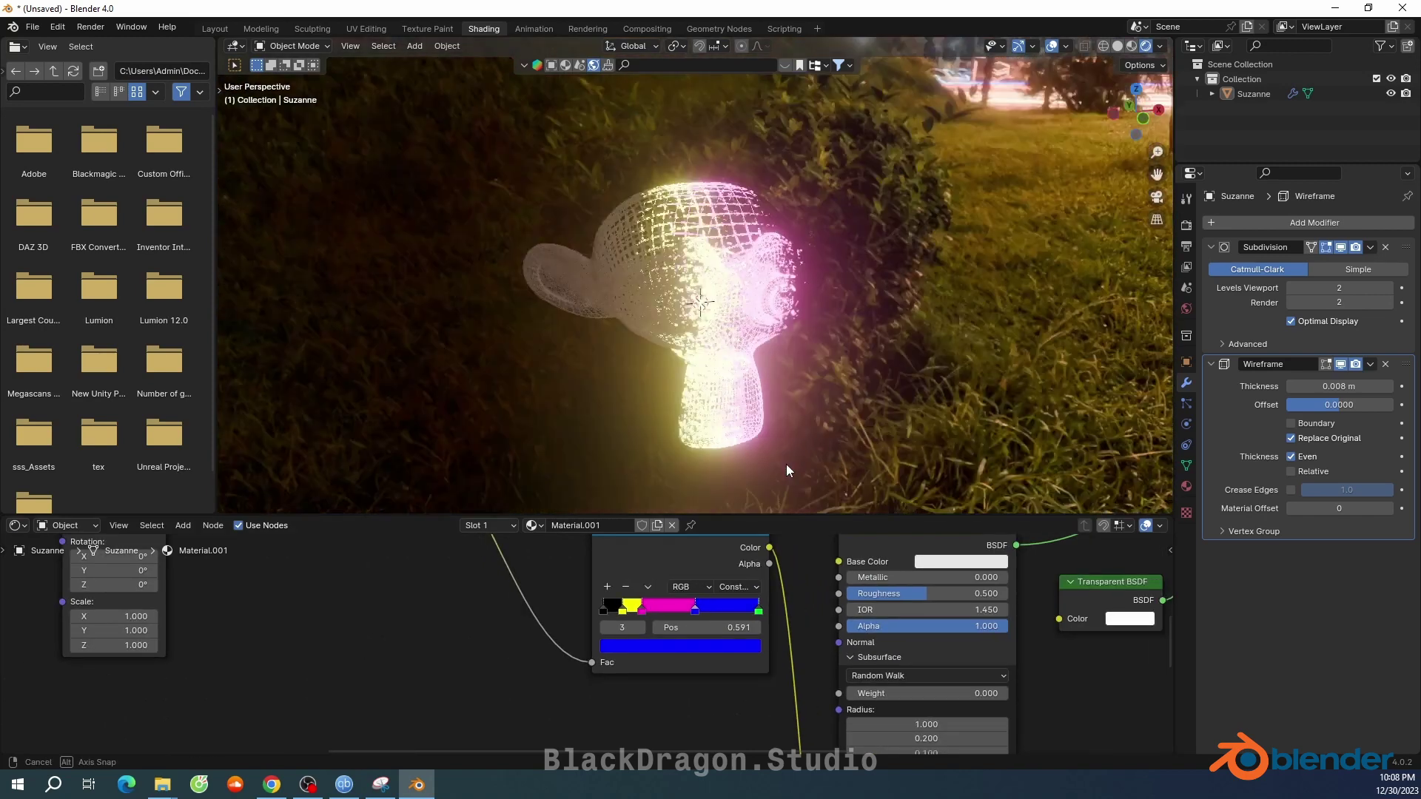
scroll(735, 434, "up", 4)
middle_click_drag(726, 276, 729, 281)
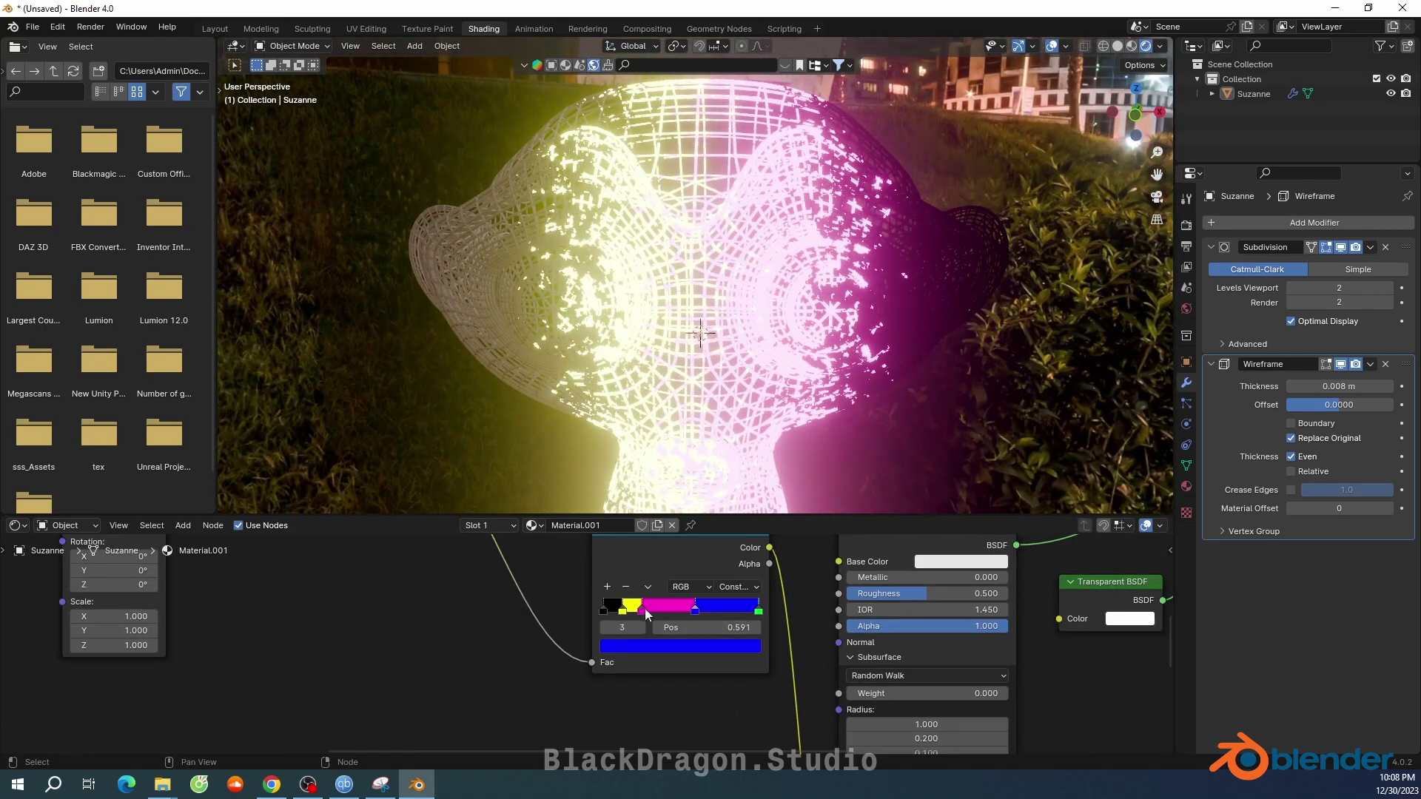
scroll(644, 611, "up", 2)
scroll(641, 605, "down", 2)
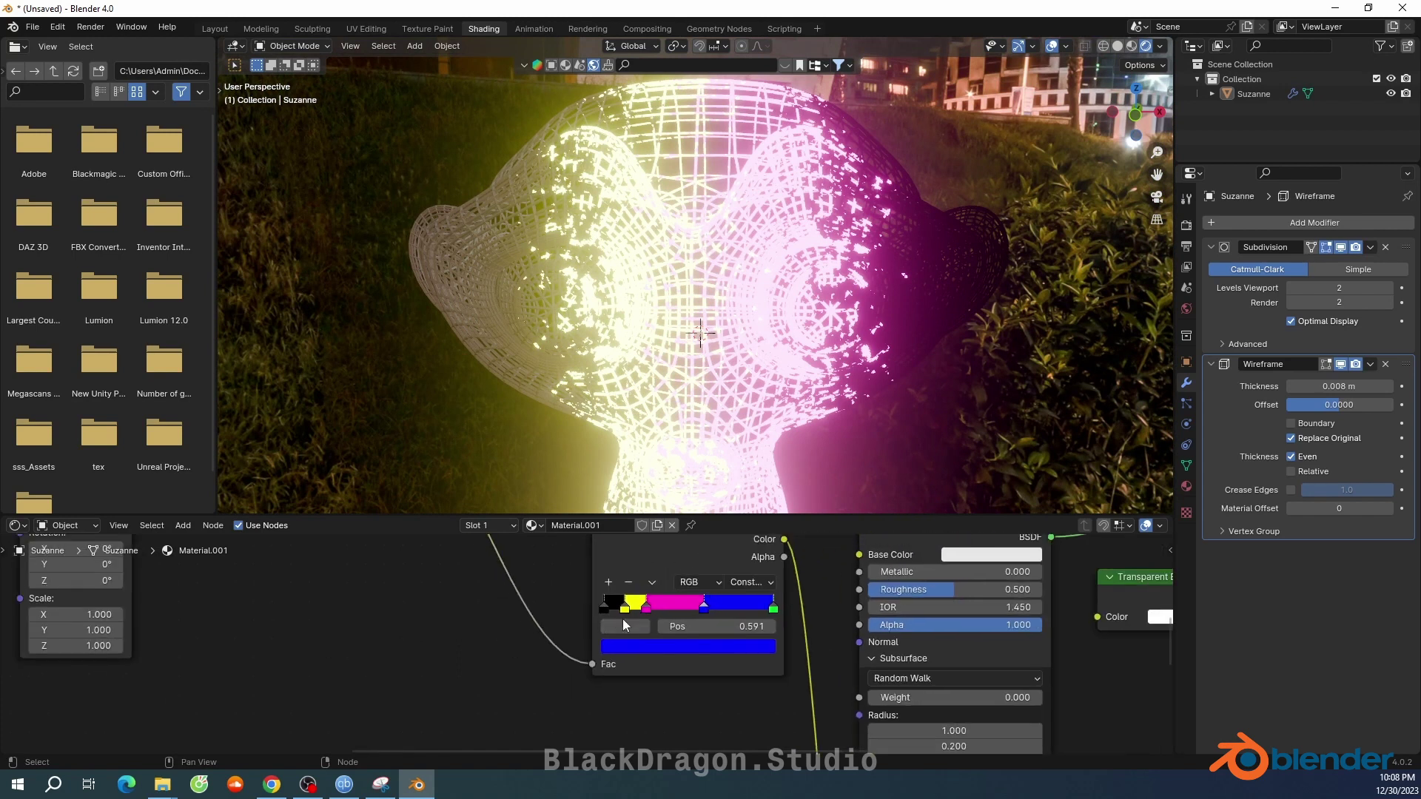
Change the ramp's black stop to pure green
left_click(608, 612)
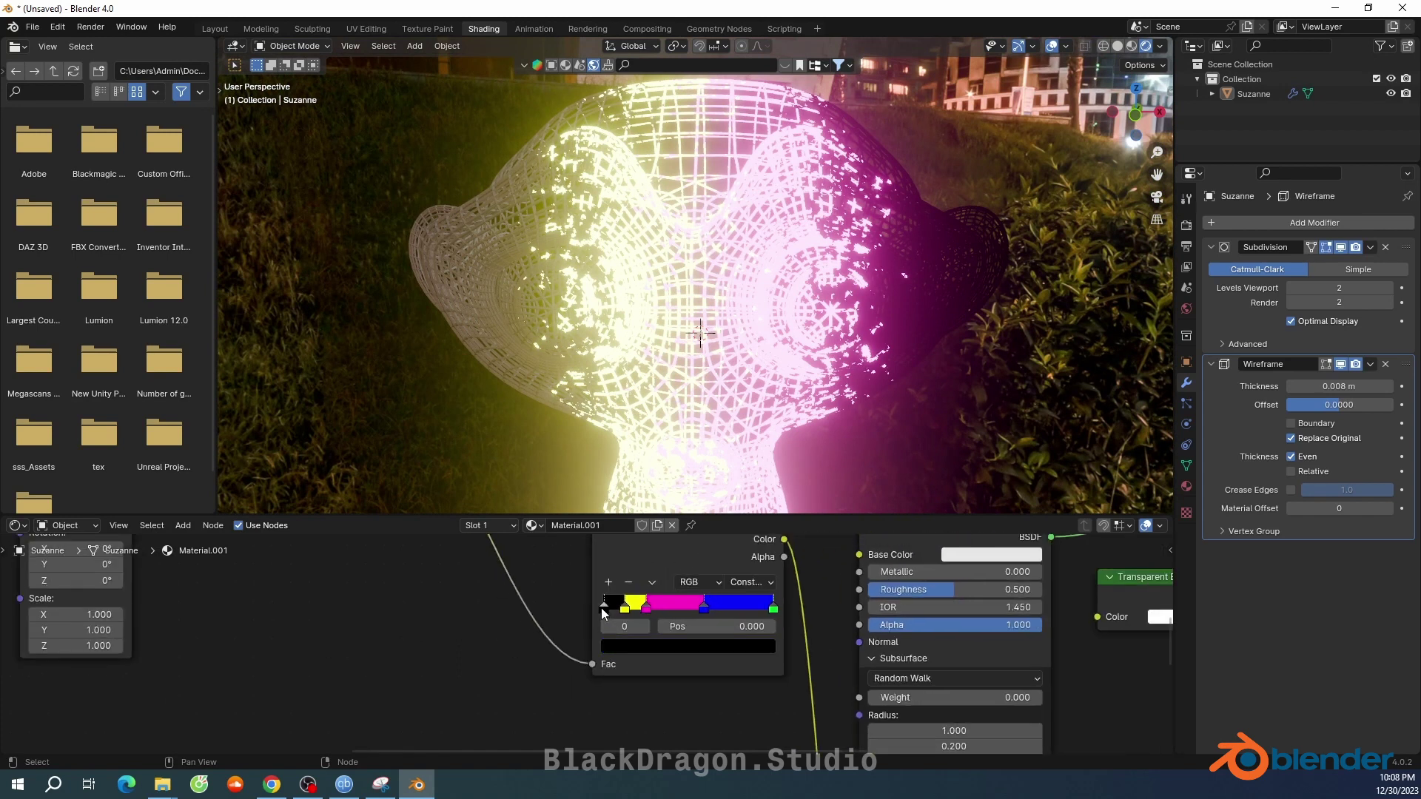
left_click(659, 646)
left_click_drag(762, 532, 762, 398)
left_click(617, 430)
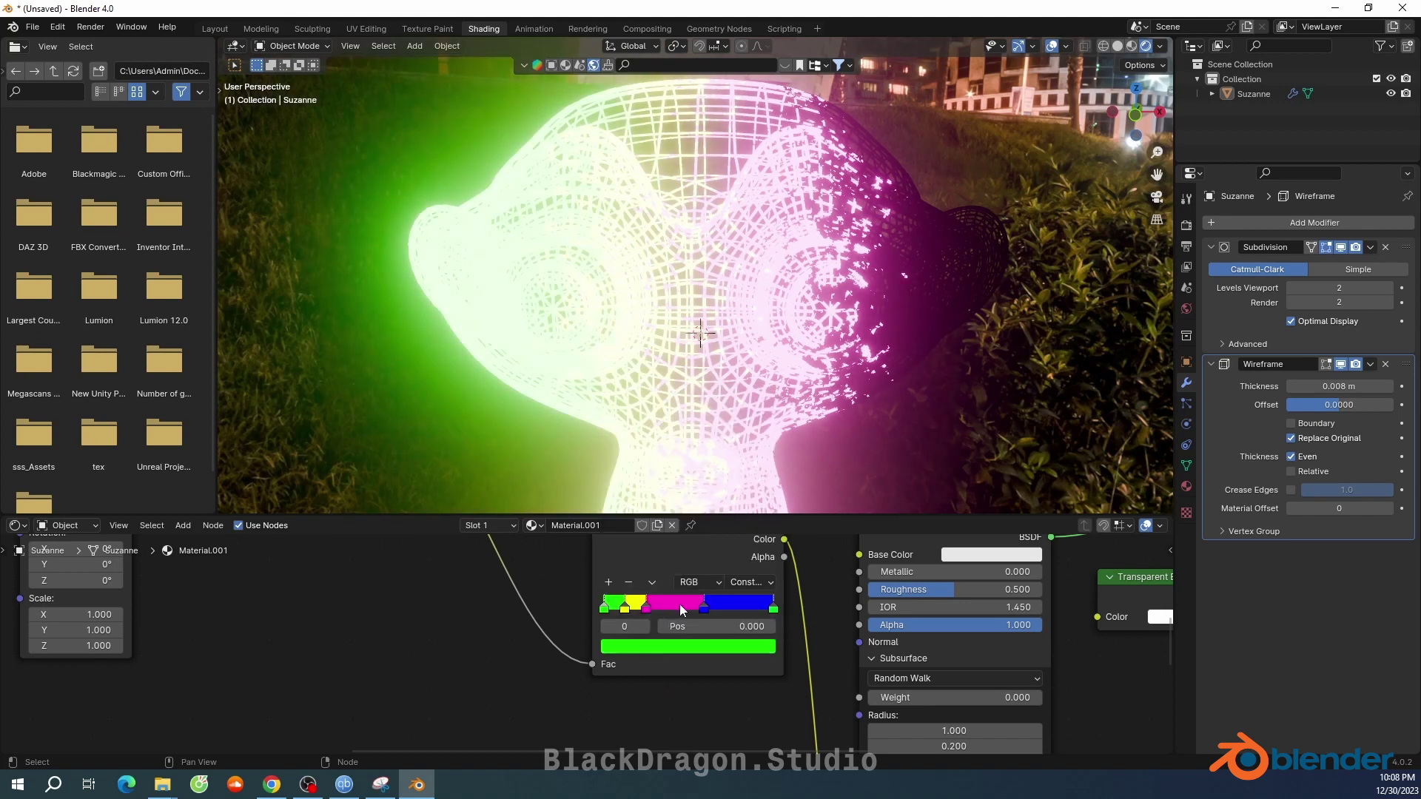
Add a new ramp stop and colour it blue
left_click(676, 603, "ctrl")
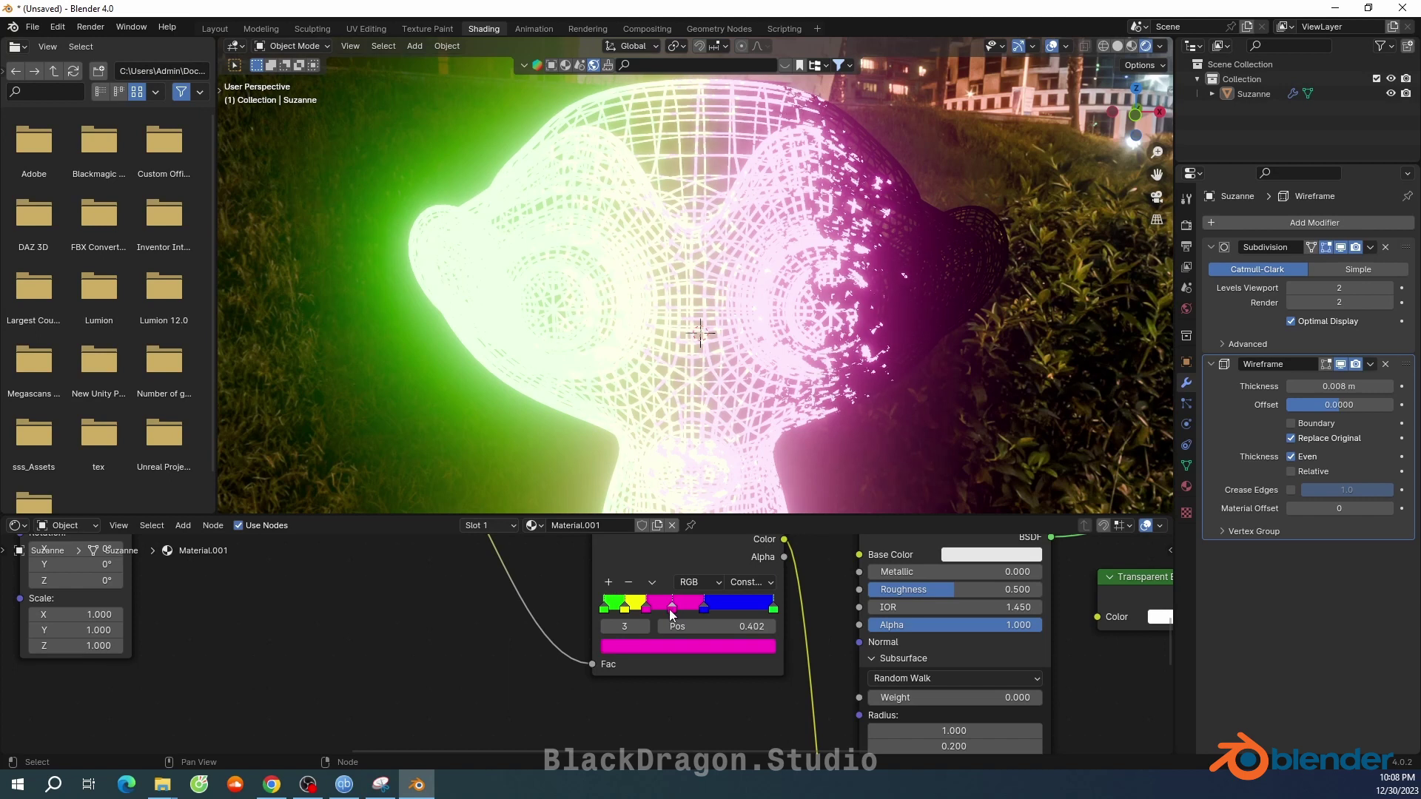
left_click(678, 648)
left_click(665, 533)
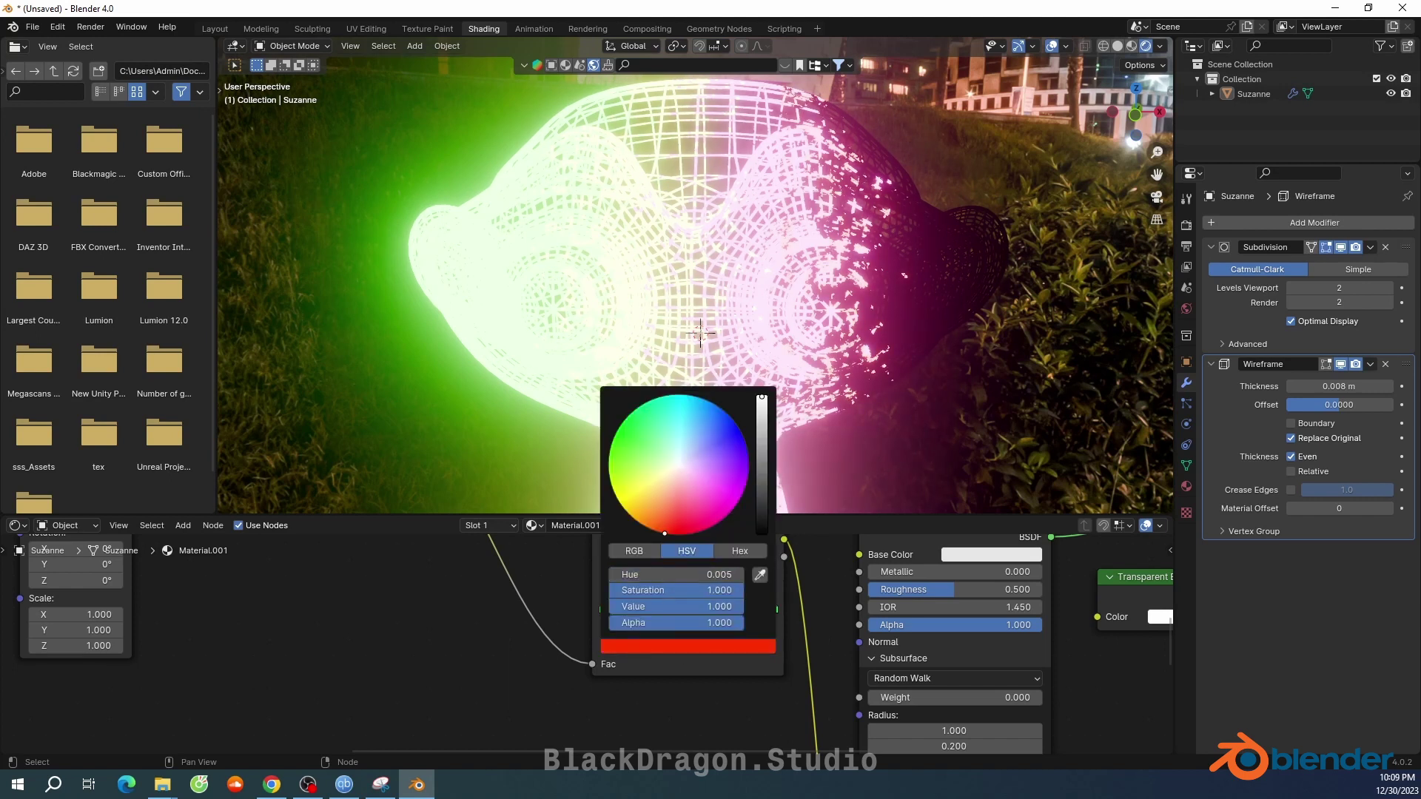
mouse_move(665, 533)
left_mouse_down()
mouse_move(722, 408)
mouse_move(702, 398)
left_mouse_up()
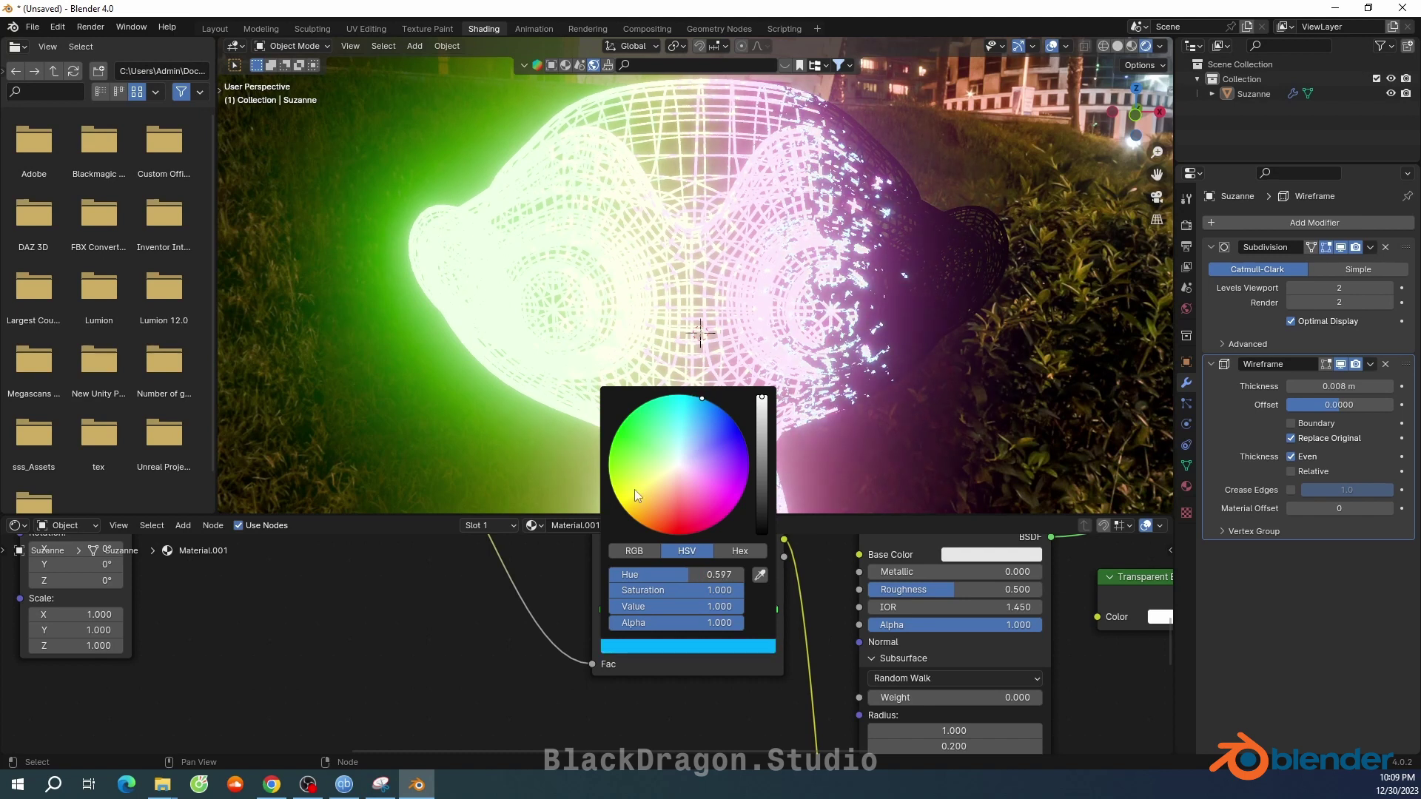
Slide the blue stop to 0.814 and the cyan stop to 0.543
left_click_drag(705, 607, 742, 607)
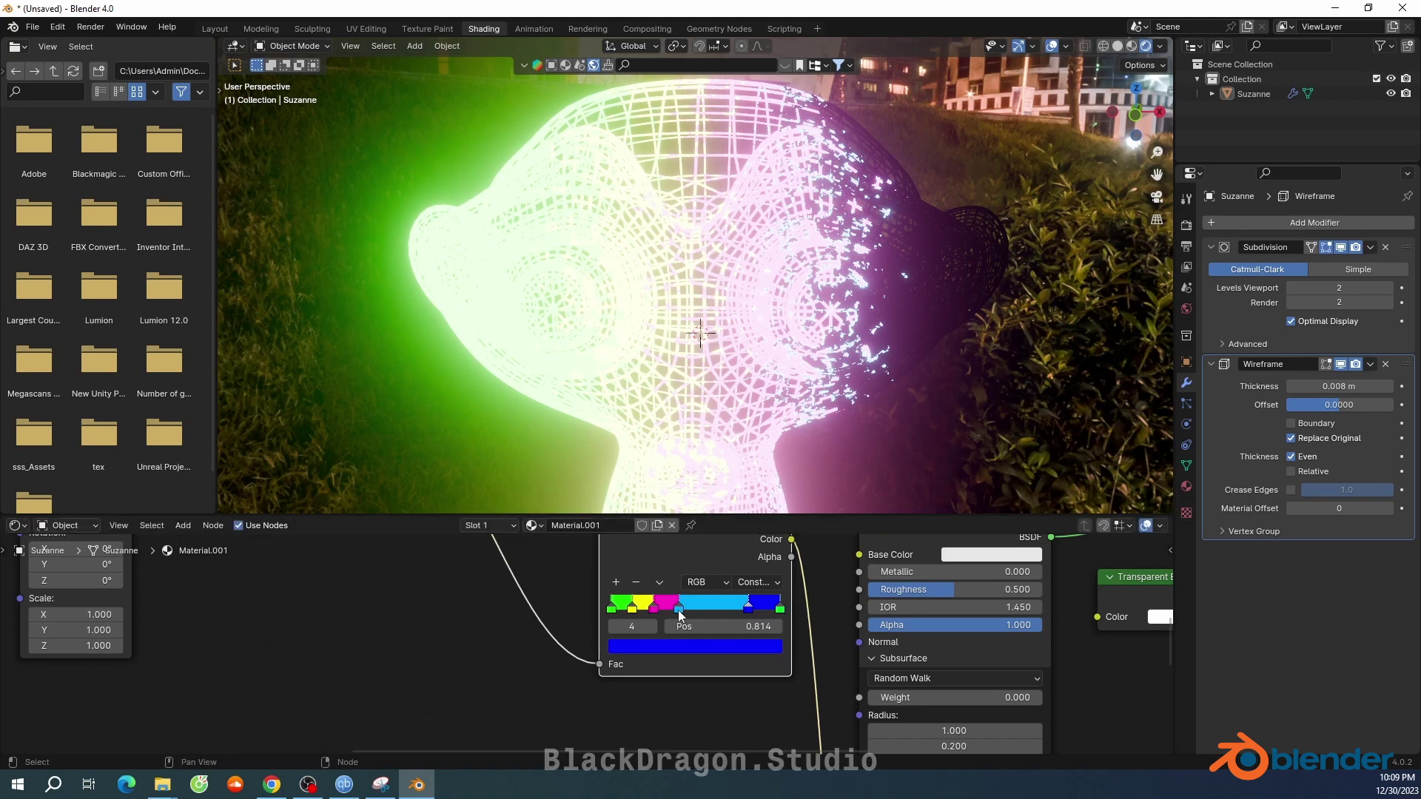
middle_click_drag(678, 610, 707, 610)
mouse_move(707, 610)
left_mouse_down()
mouse_move(732, 607)
mouse_move(657, 613)
mouse_move(669, 610)
left_mouse_up()
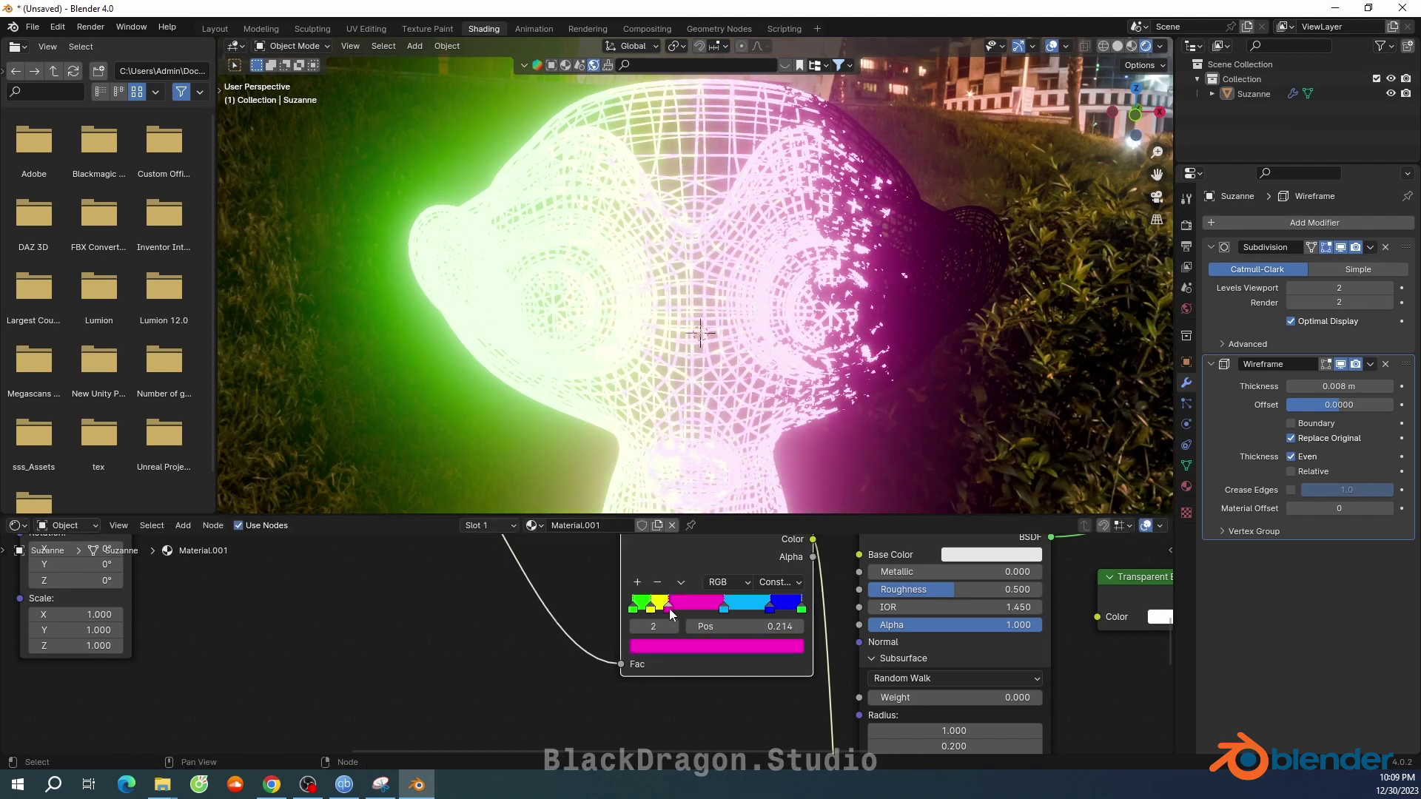
mouse_move(732, 199)
middle_mouse_down()
mouse_move(681, 257)
mouse_move(703, 313)
middle_mouse_up()
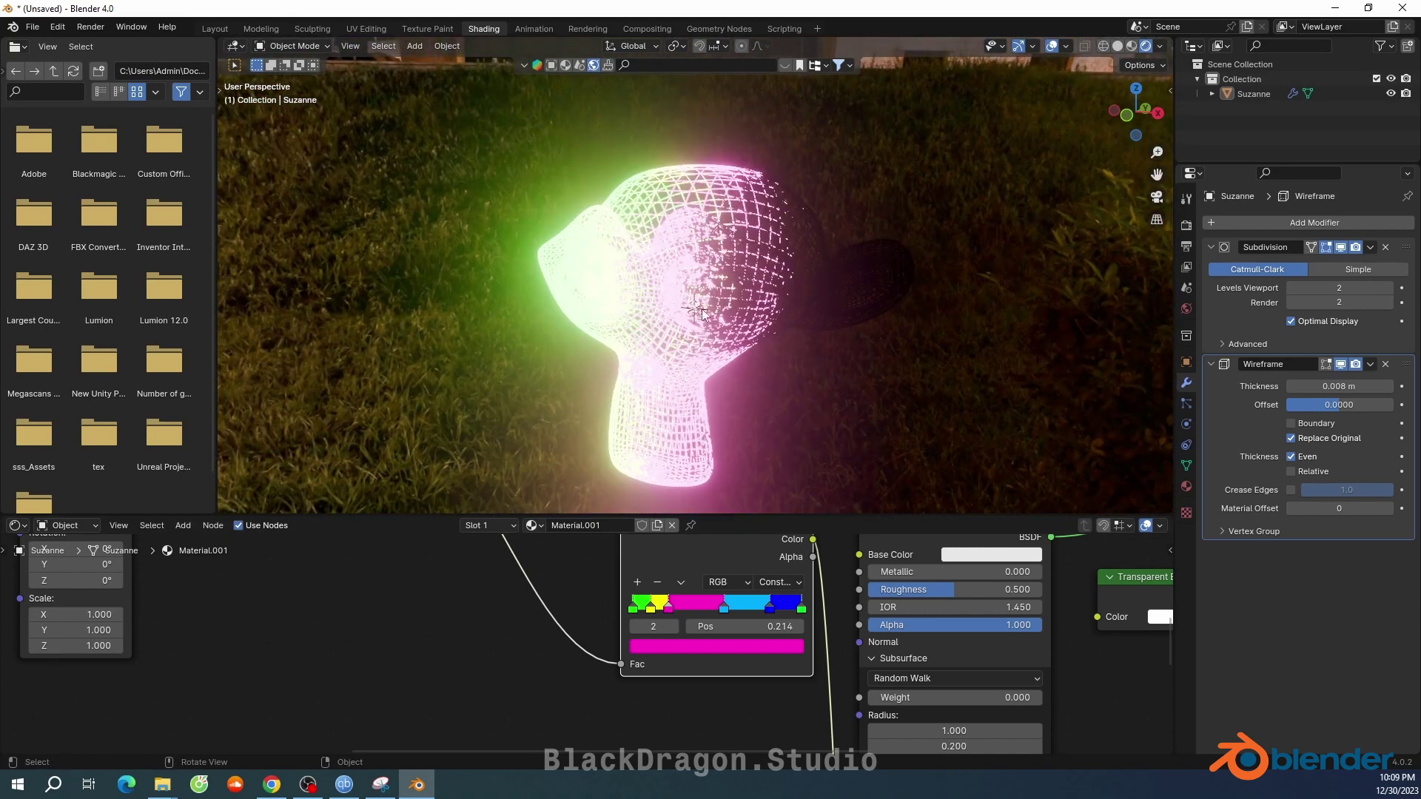
scroll(734, 643, "down", 2)
scroll(700, 670, "down", 3)
Drag the grayscale Color Ramp's white stop to position 0.905
scroll(673, 666, "up", 4)
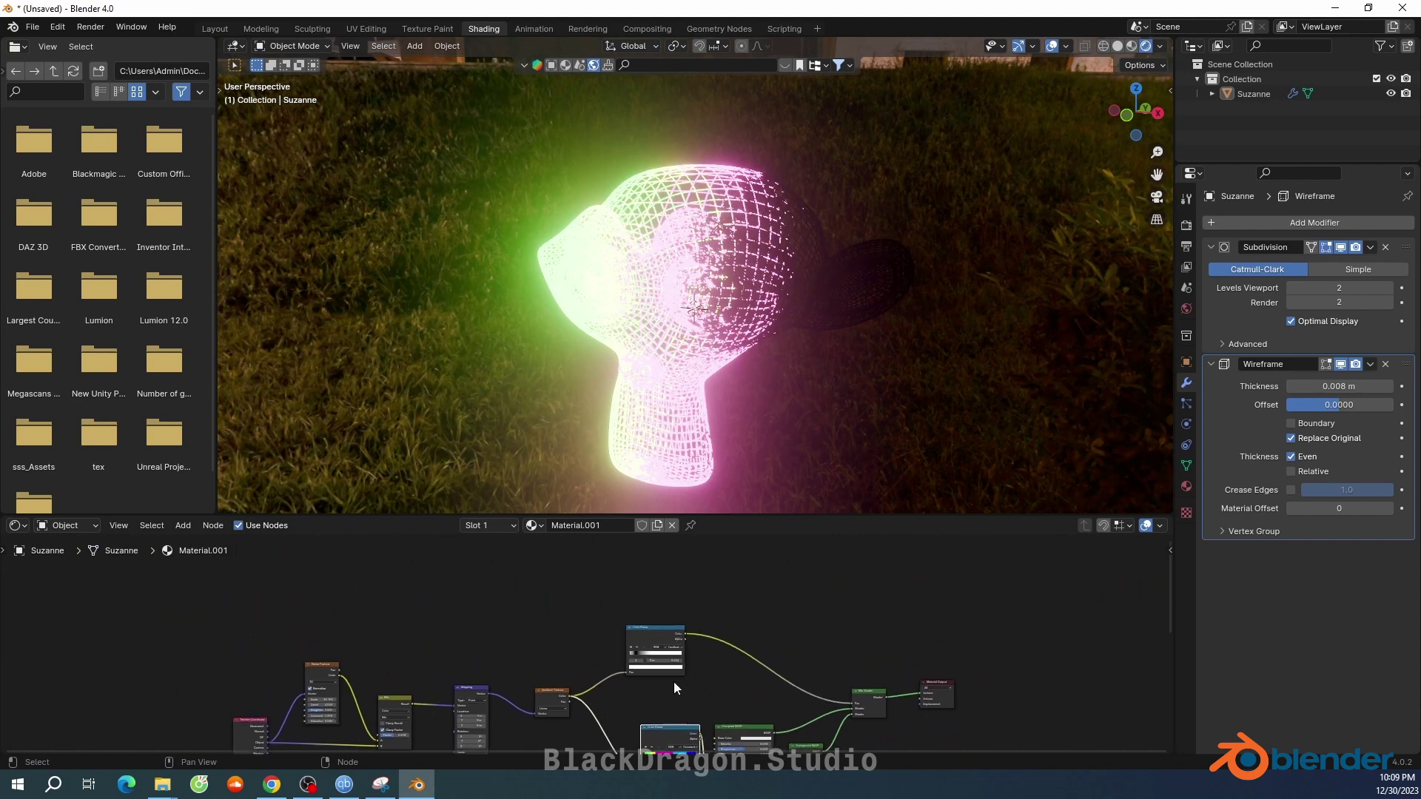
left_click_drag(712, 669, 818, 676)
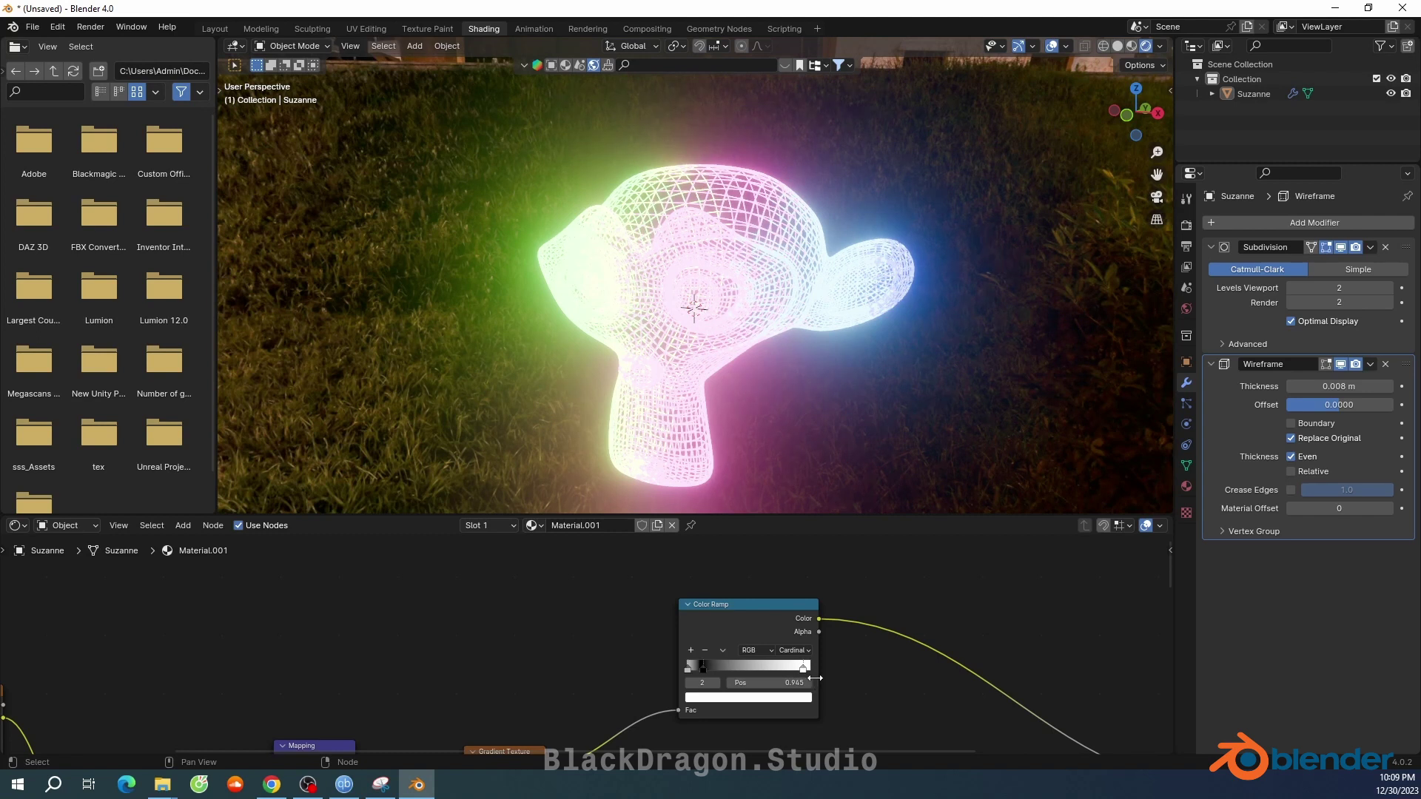
left_click(815, 678)
left_click_drag(807, 671, 799, 673)
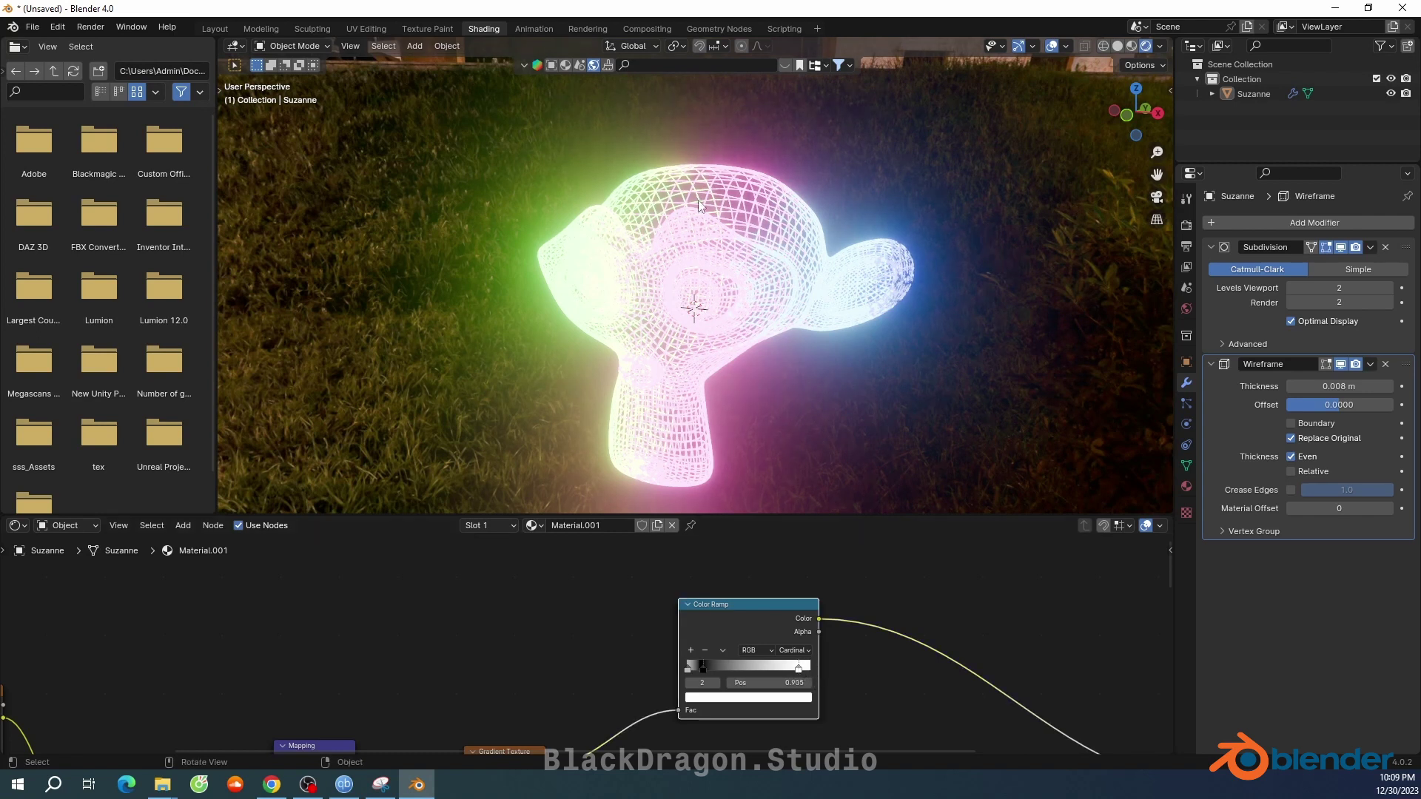
mouse_move(700, 205)
middle_mouse_down()
mouse_move(702, 295)
mouse_move(641, 310)
mouse_move(655, 298)
middle_mouse_up()
scroll(624, 277, "down", 3)
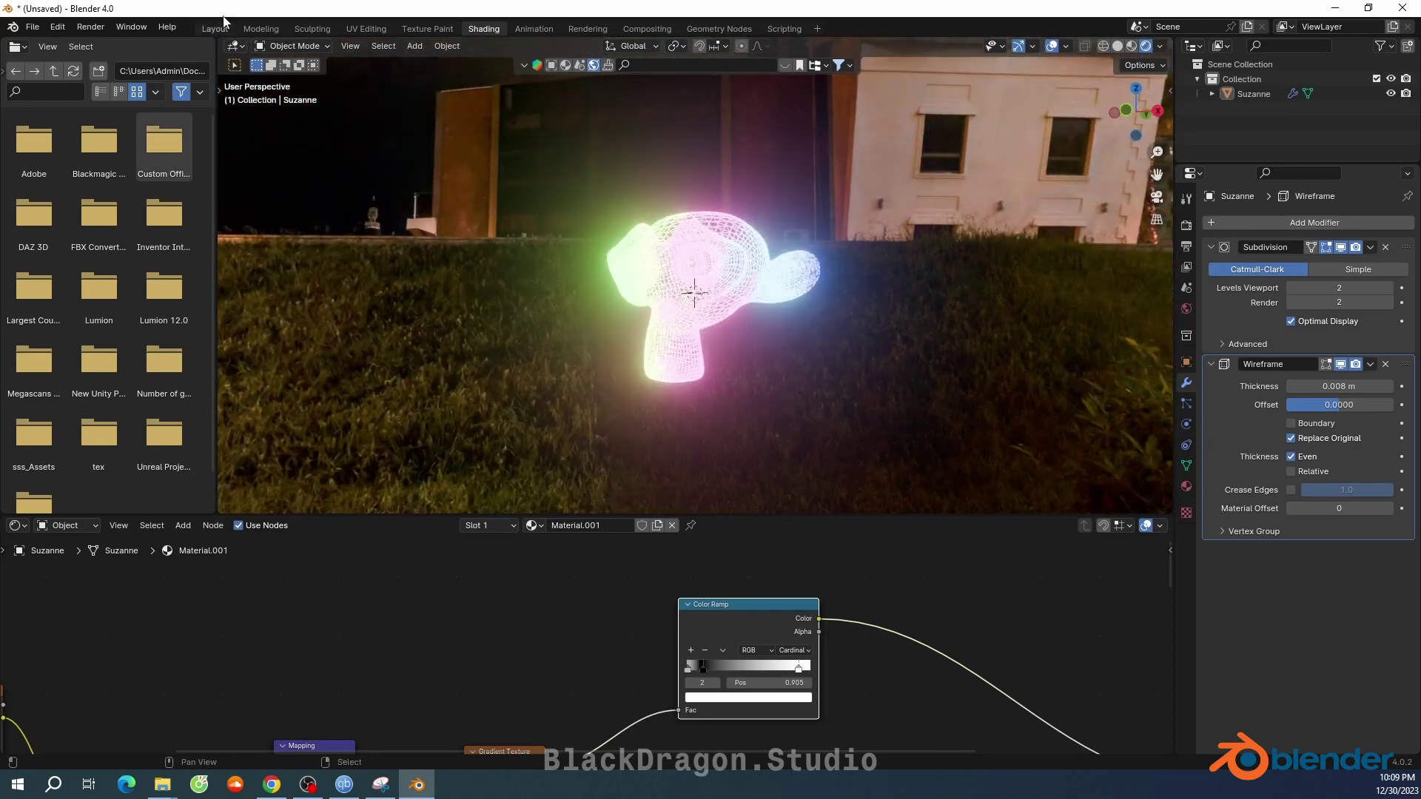
Check the faded head in the Layout workspace, then return to Shading
left_click(214, 27)
mouse_move(666, 355)
middle_mouse_down()
mouse_move(616, 361)
mouse_move(612, 393)
mouse_move(540, 389)
mouse_move(585, 413)
mouse_move(642, 411)
mouse_move(647, 426)
mouse_move(630, 348)
mouse_move(624, 382)
mouse_move(756, 381)
mouse_move(652, 400)
middle_mouse_up()
scroll(645, 428, "up", 2)
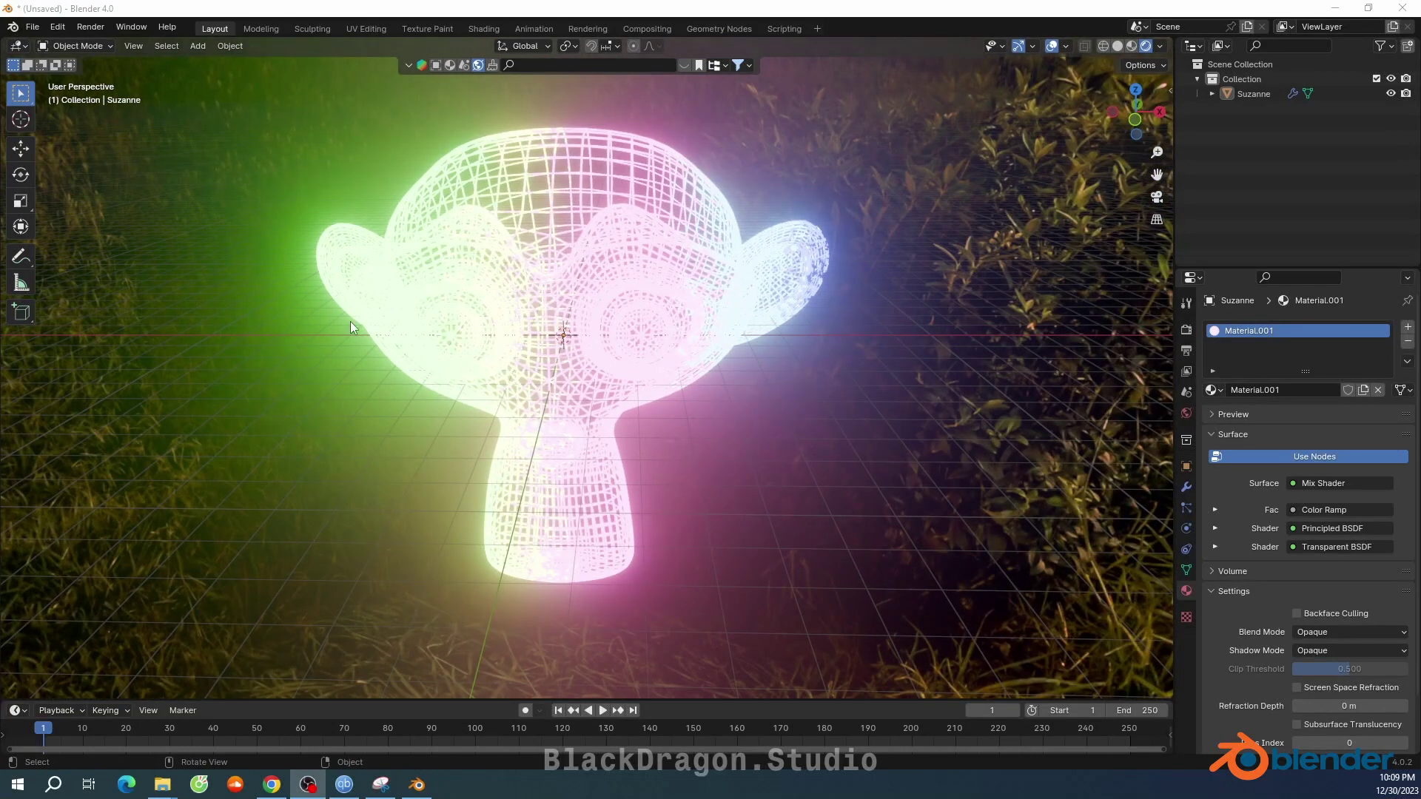
mouse_move(352, 326)
middle_mouse_down()
mouse_move(645, 374)
mouse_move(641, 362)
middle_mouse_up()
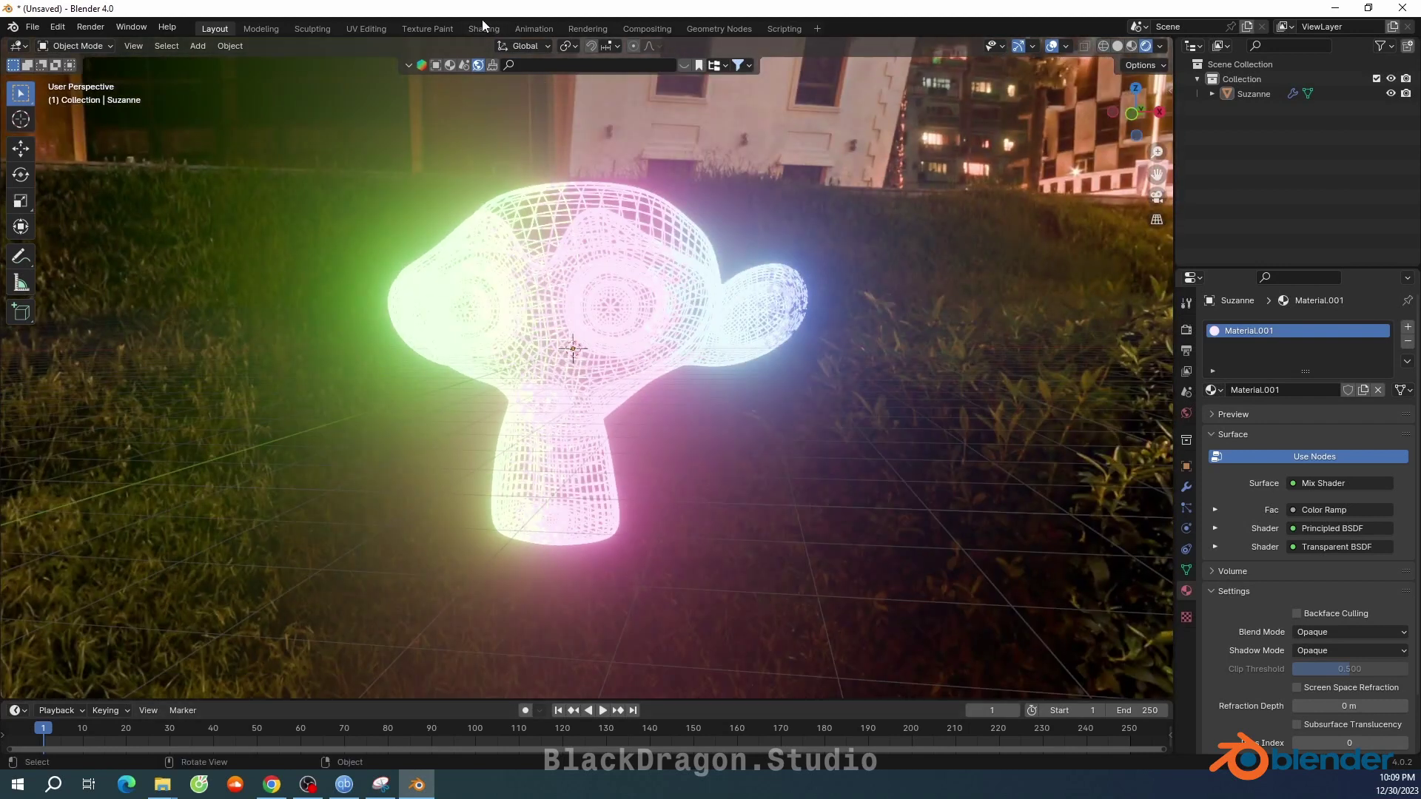
left_click(481, 27)
Lower the Principled BSDF emission strength from 21.100 to 8.900
middle_click_drag(797, 638, 718, 585)
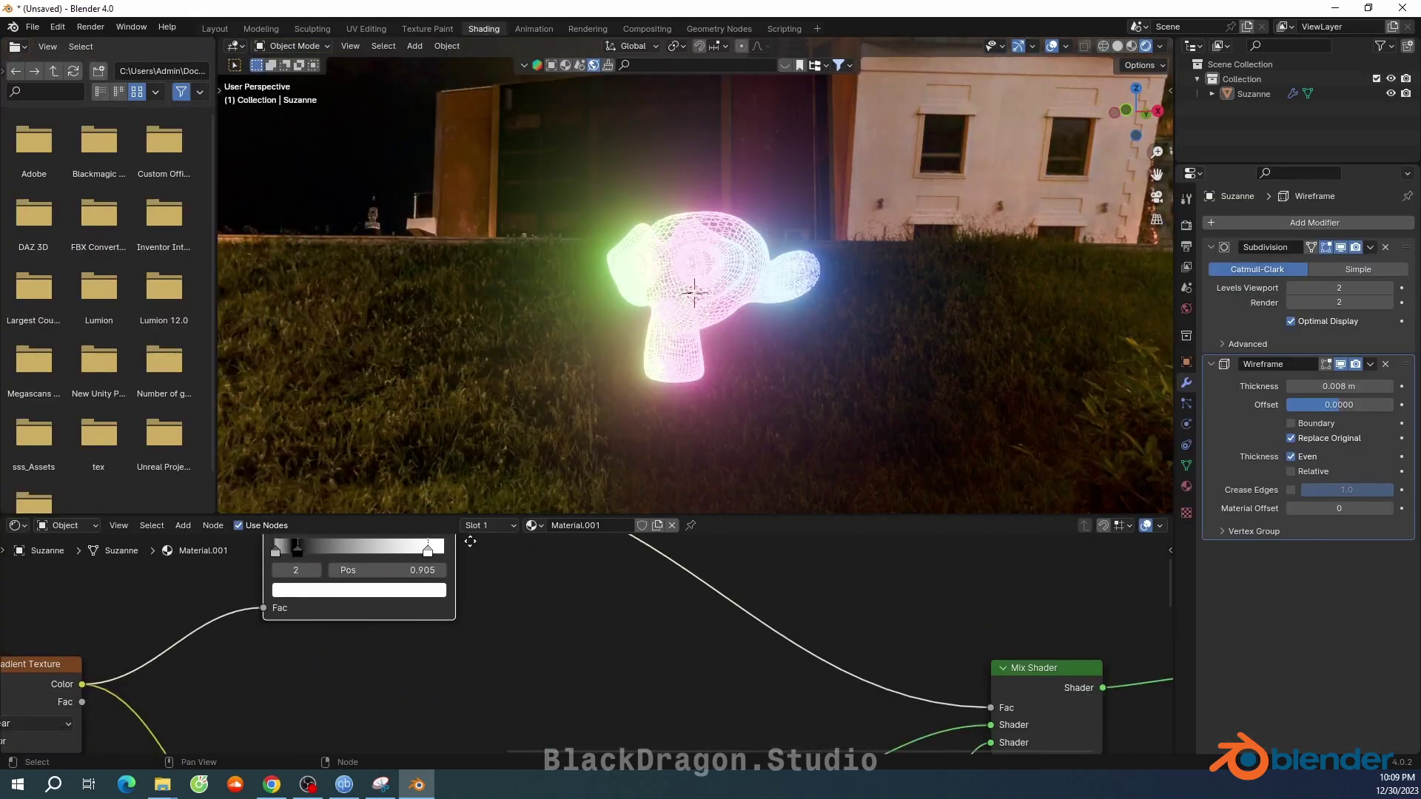
scroll(718, 593, "up", 4)
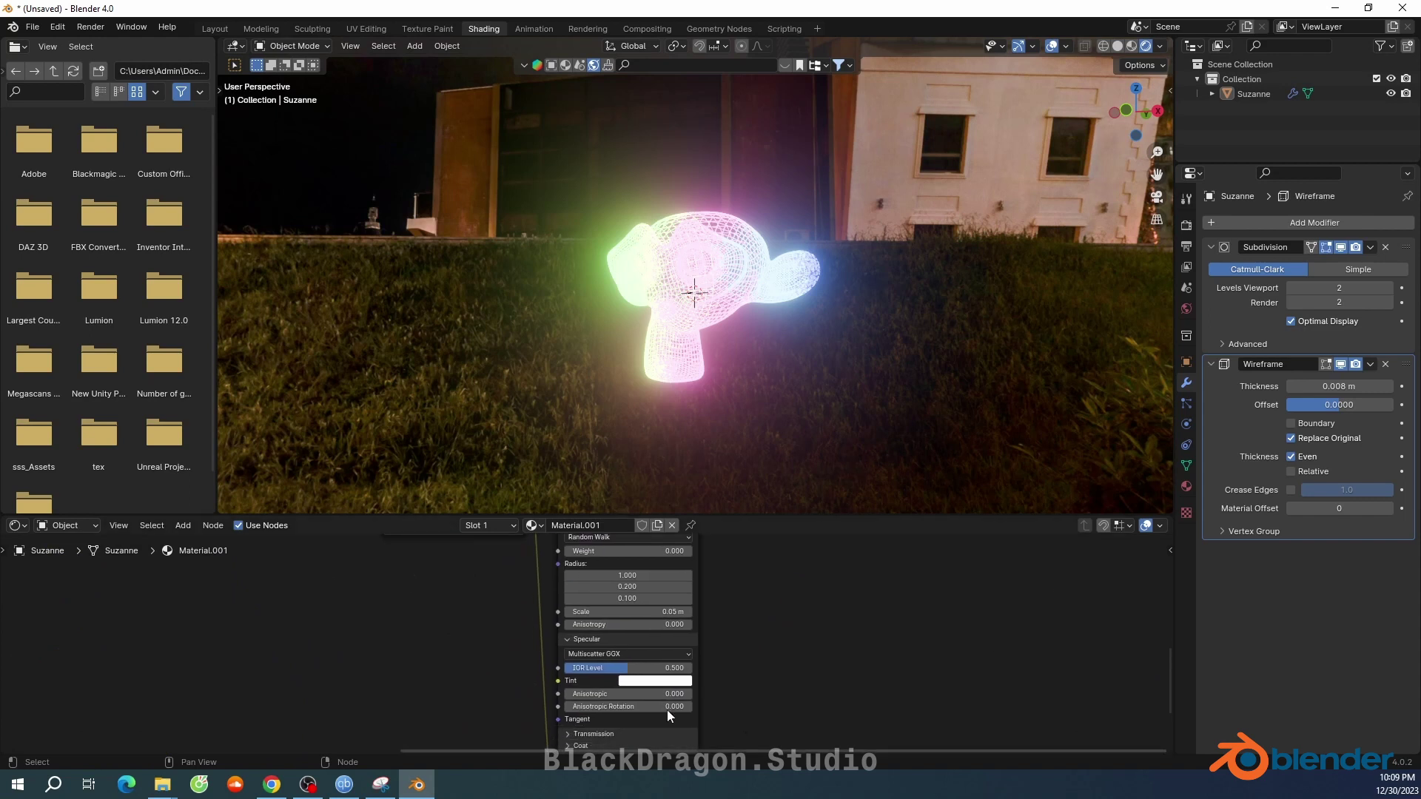
scroll(814, 696, "down", 4, "shift")
scroll(817, 699, "down", 5, "shift")
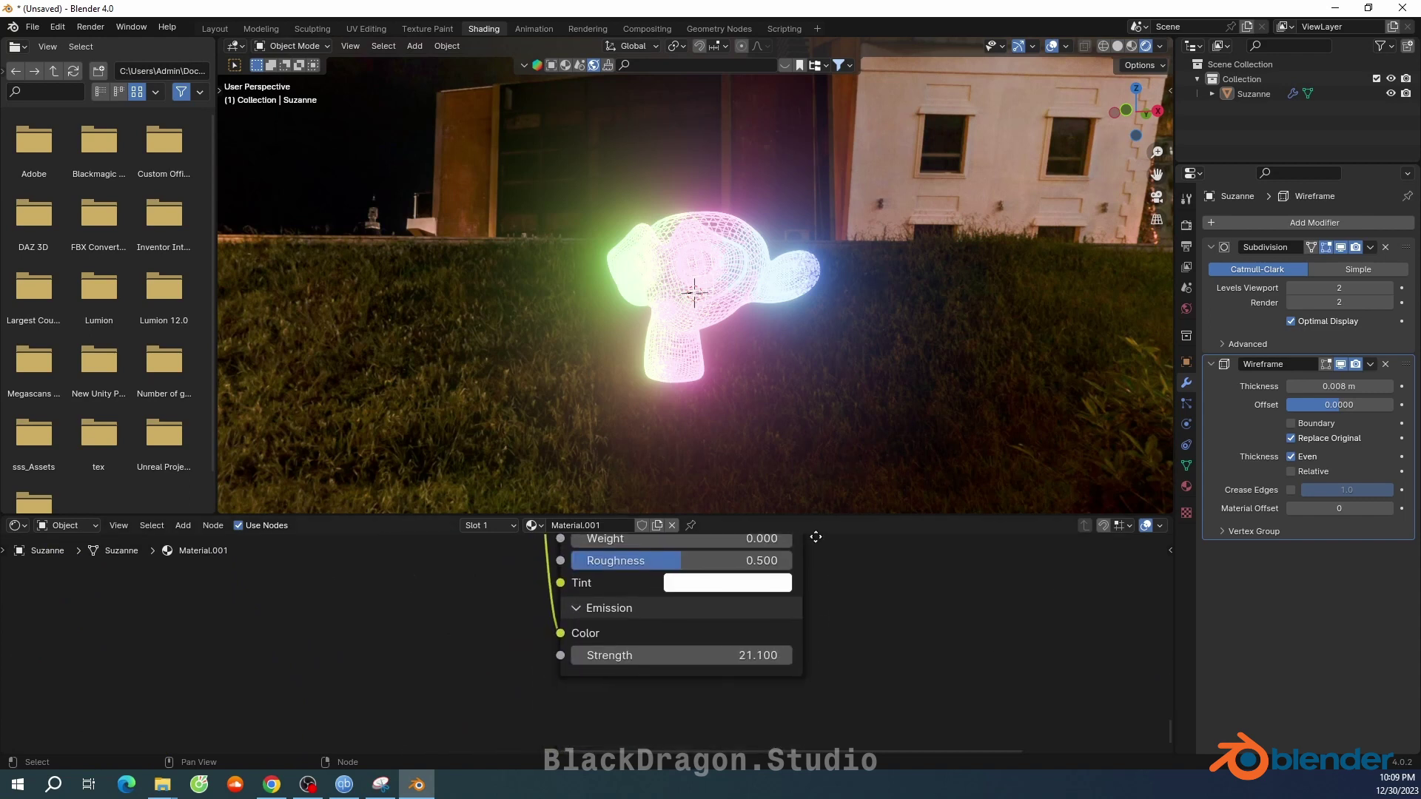
mouse_move(711, 655)
left_mouse_down()
mouse_move(770, 655)
mouse_move(681, 655)
left_mouse_up()
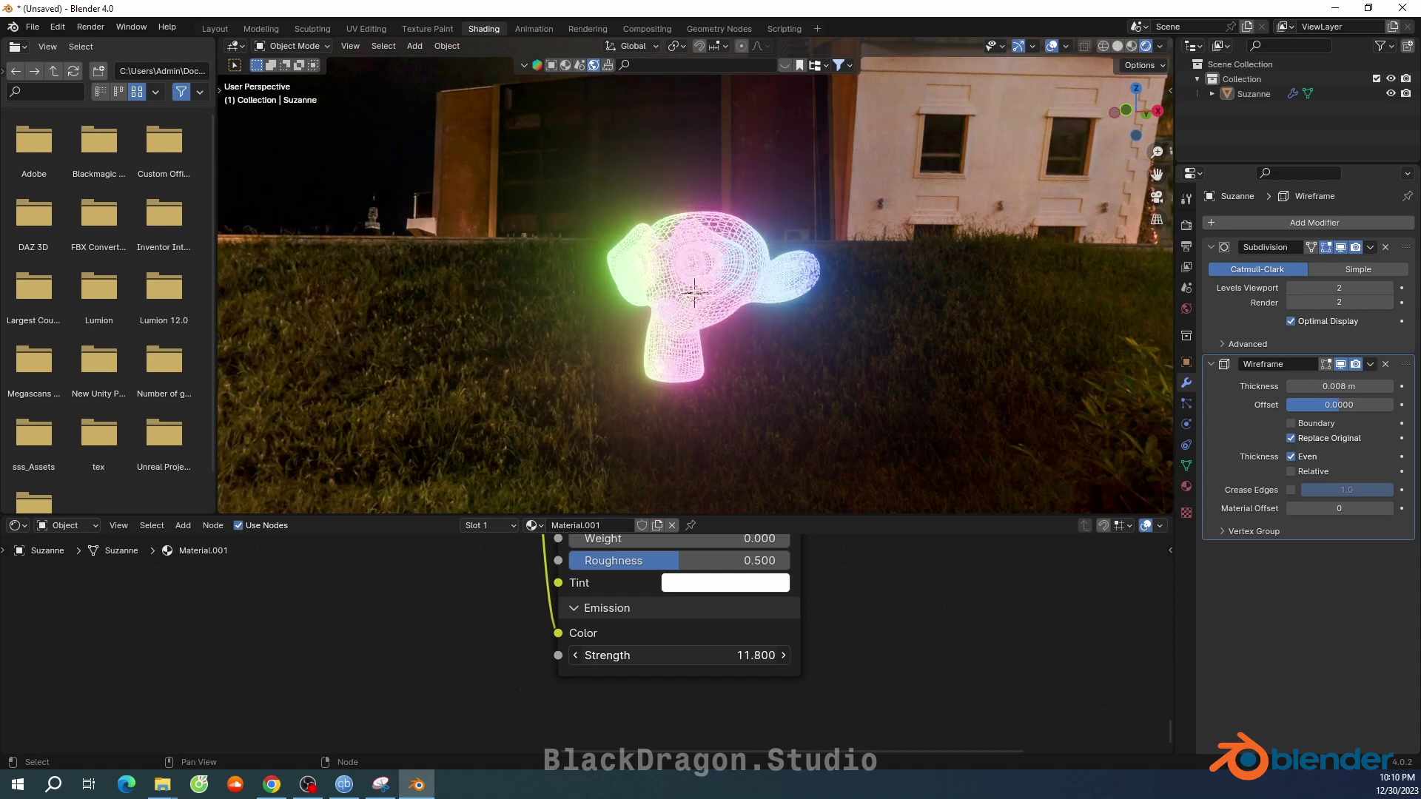
left_click_drag(776, 655, 740, 655)
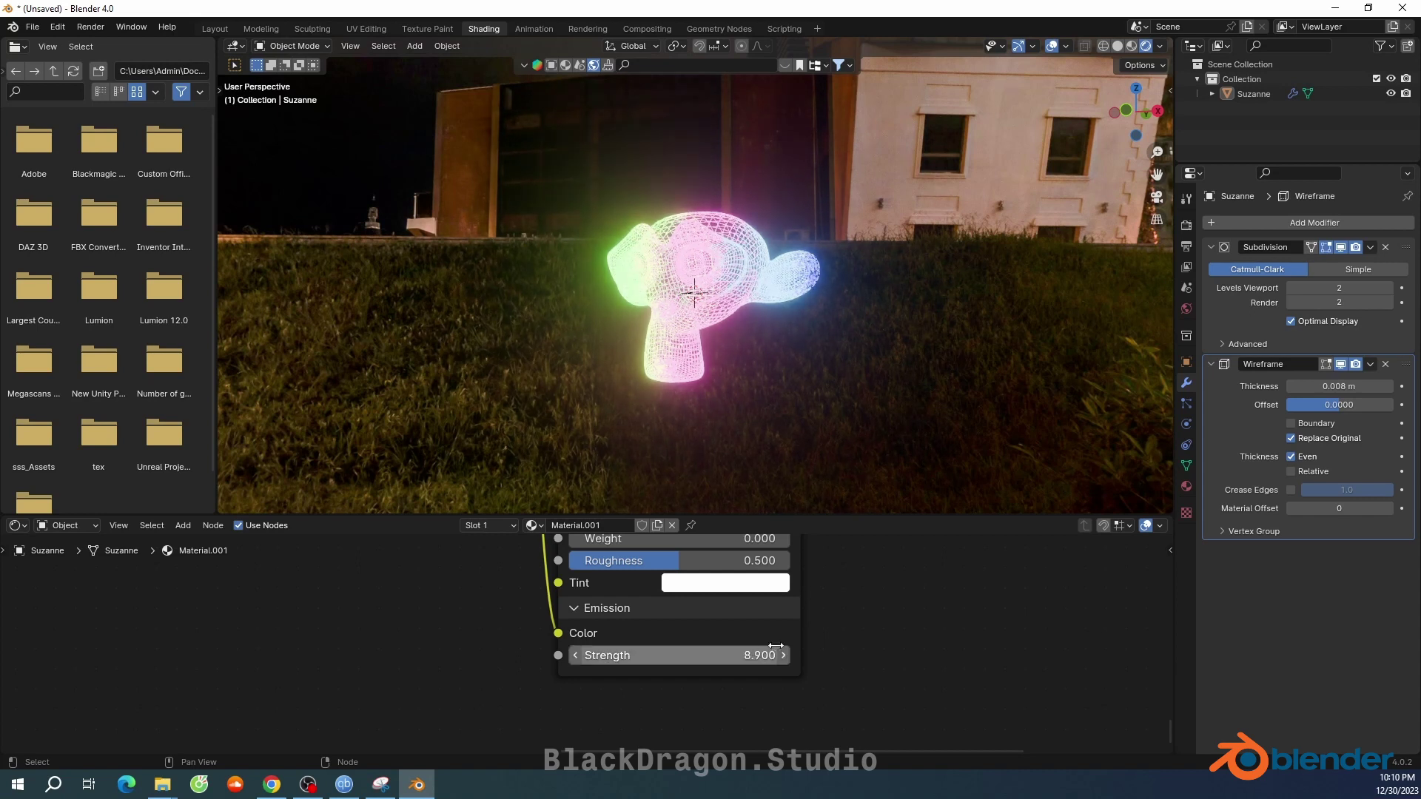
scroll(755, 325, "up", 4)
mouse_move(740, 325)
middle_mouse_down()
mouse_move(757, 323)
mouse_move(748, 352)
middle_mouse_up()
scroll(744, 326, "up", 5)
scroll(744, 326, "down", 5)
scroll(747, 352, "down", 2)
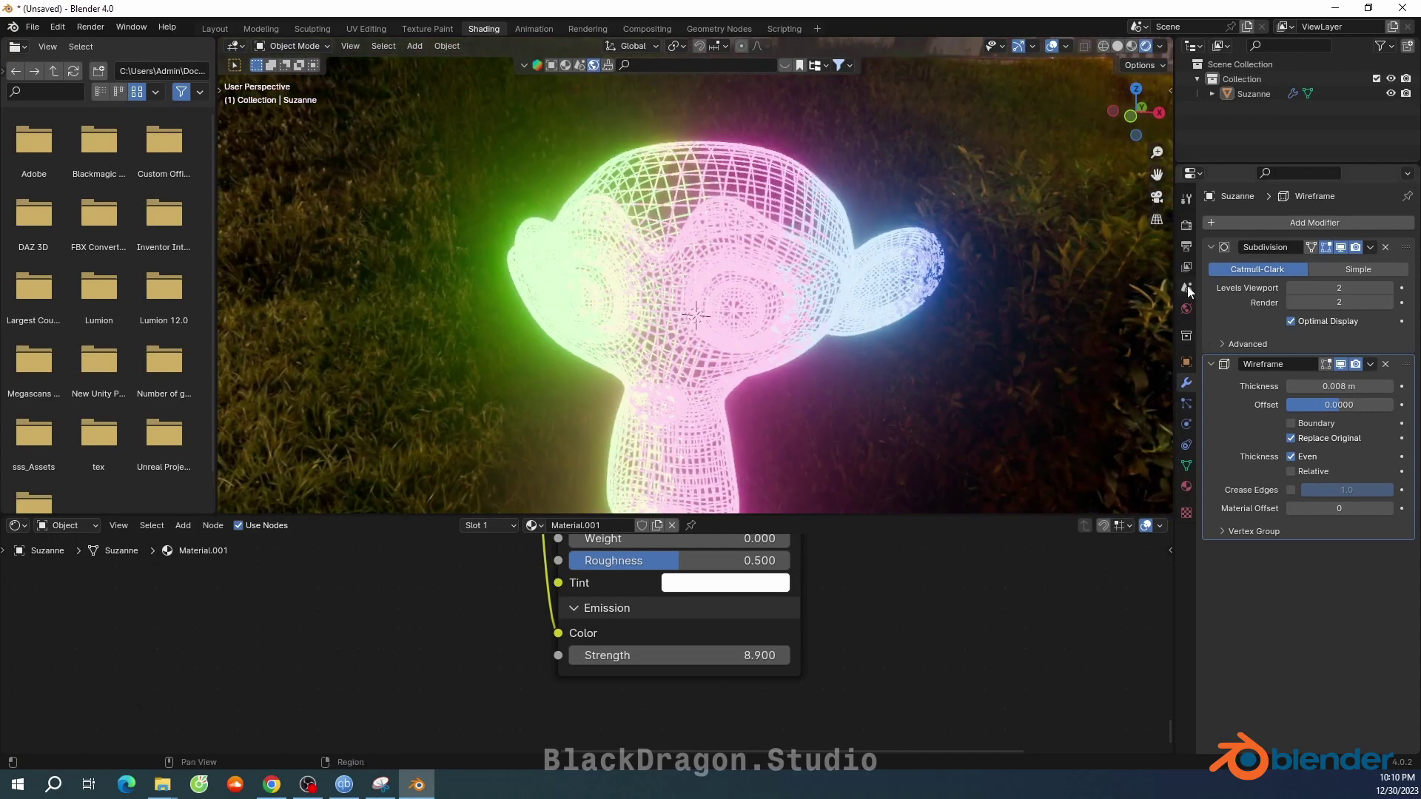
Set the Bloom threshold in Render Properties to 1.072
left_click(1187, 406)
left_click(1188, 250)
left_click(1185, 228)
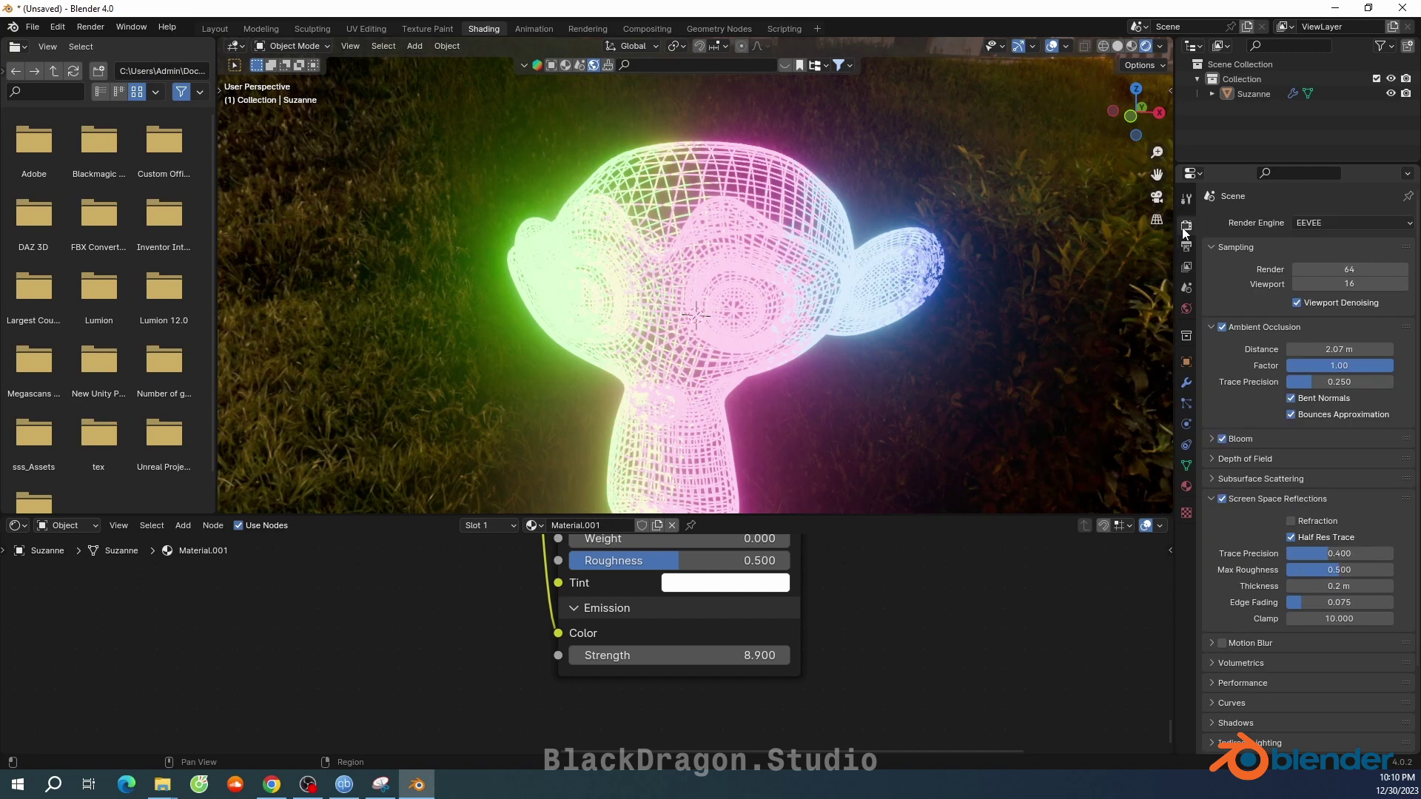
left_click(1212, 439)
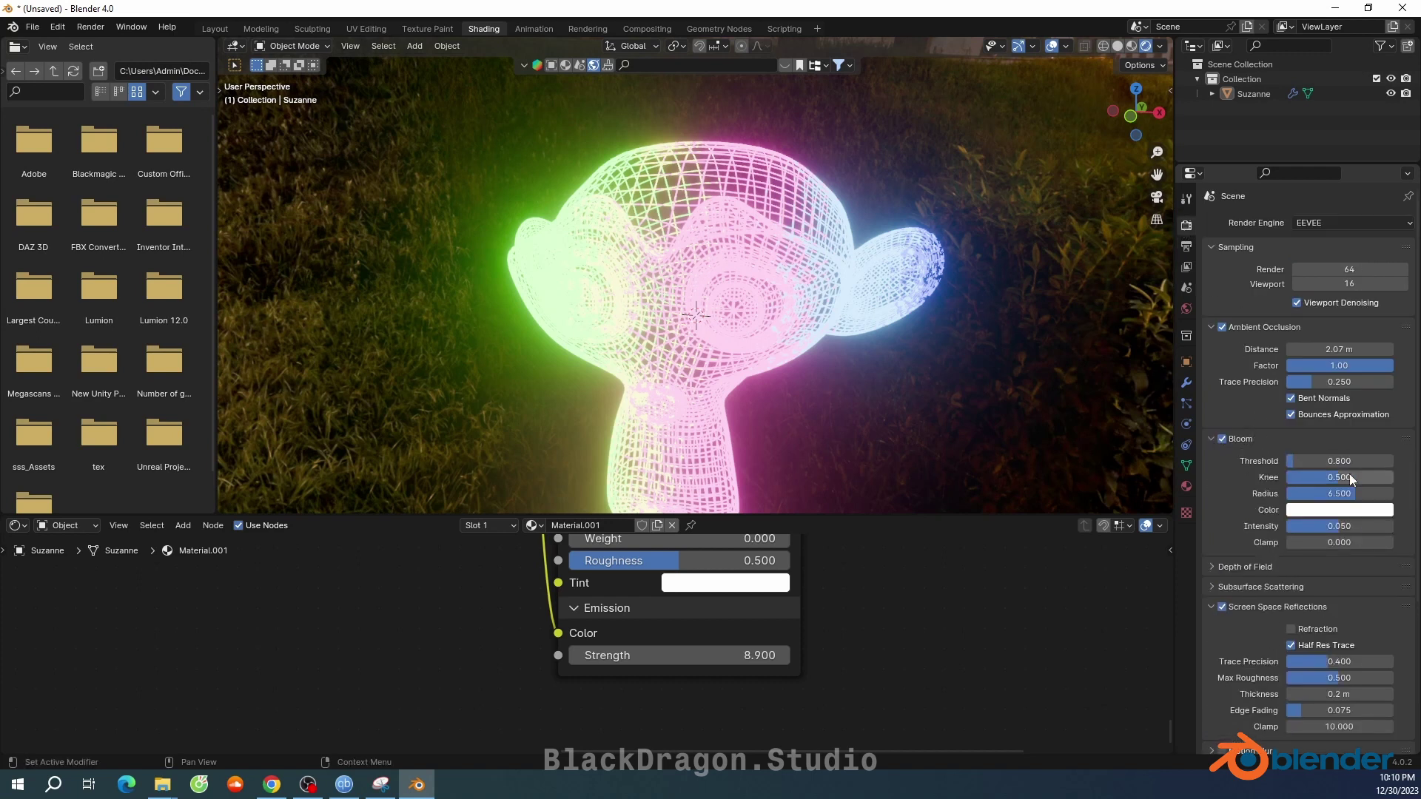
mouse_move(1340, 461)
left_mouse_down()
mouse_move(1362, 461)
mouse_move(1317, 461)
left_mouse_up()
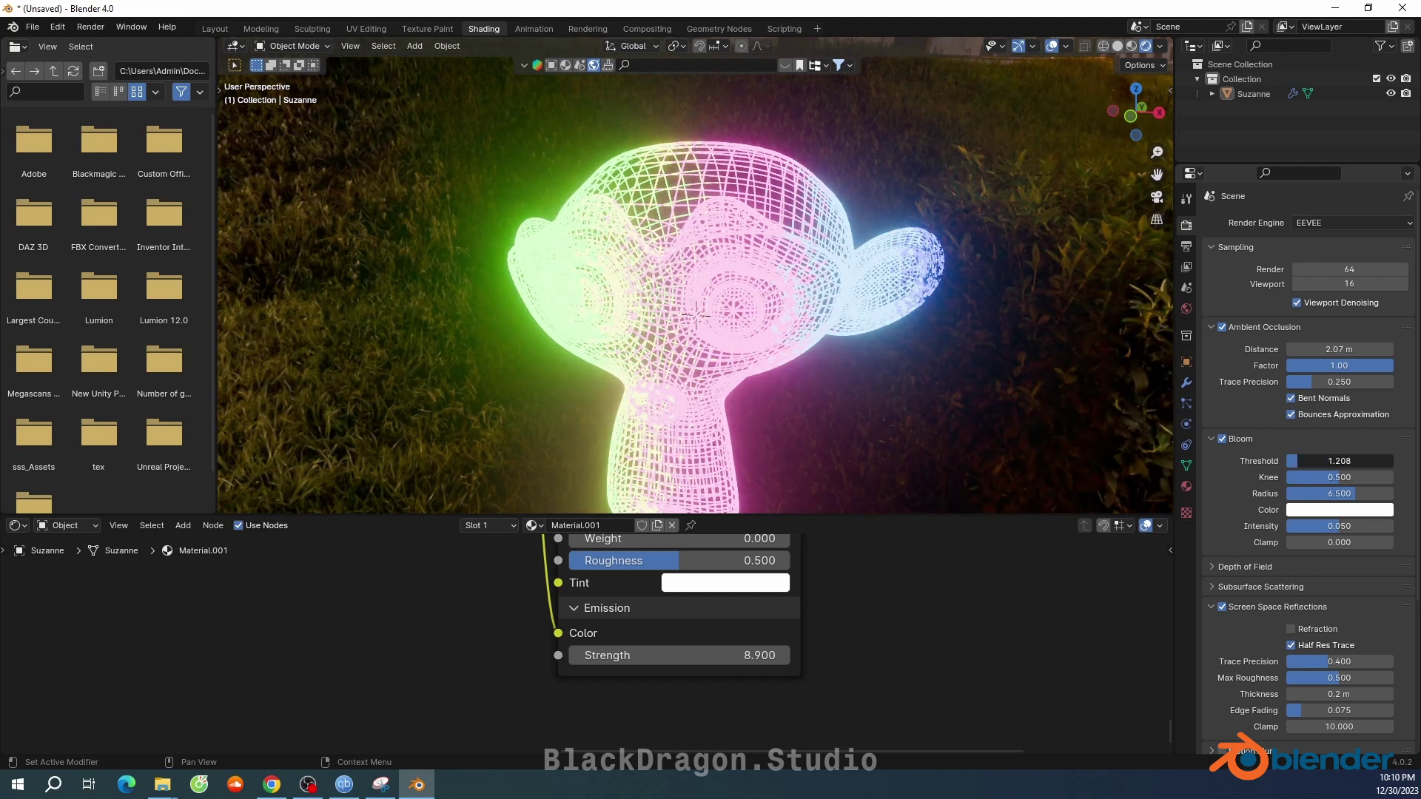
mouse_move(740, 296)
middle_mouse_down()
mouse_move(840, 251)
mouse_move(902, 250)
mouse_move(857, 279)
mouse_move(854, 314)
mouse_move(929, 304)
mouse_move(878, 299)
middle_mouse_up()
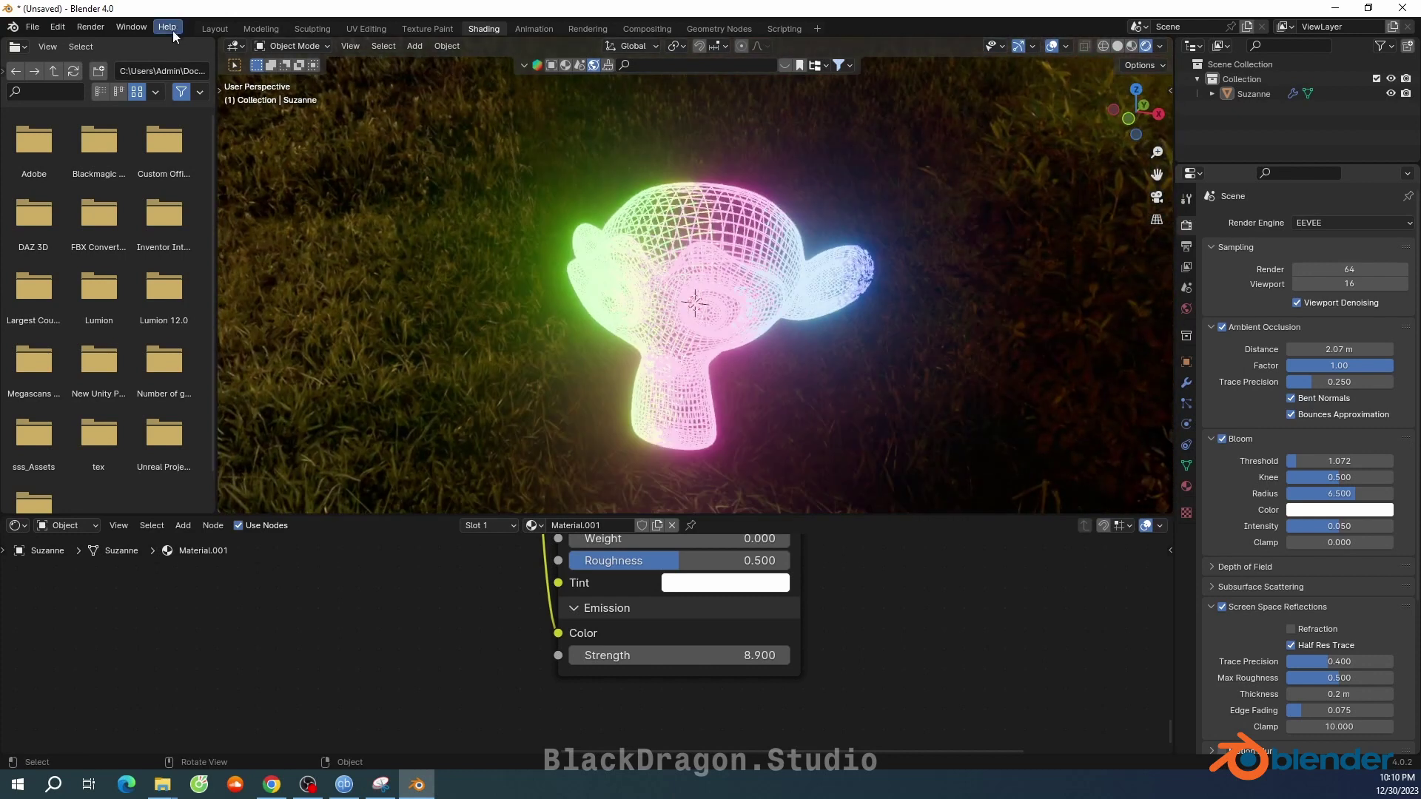
Add a camera to the scene and look through it
left_click(91, 27)
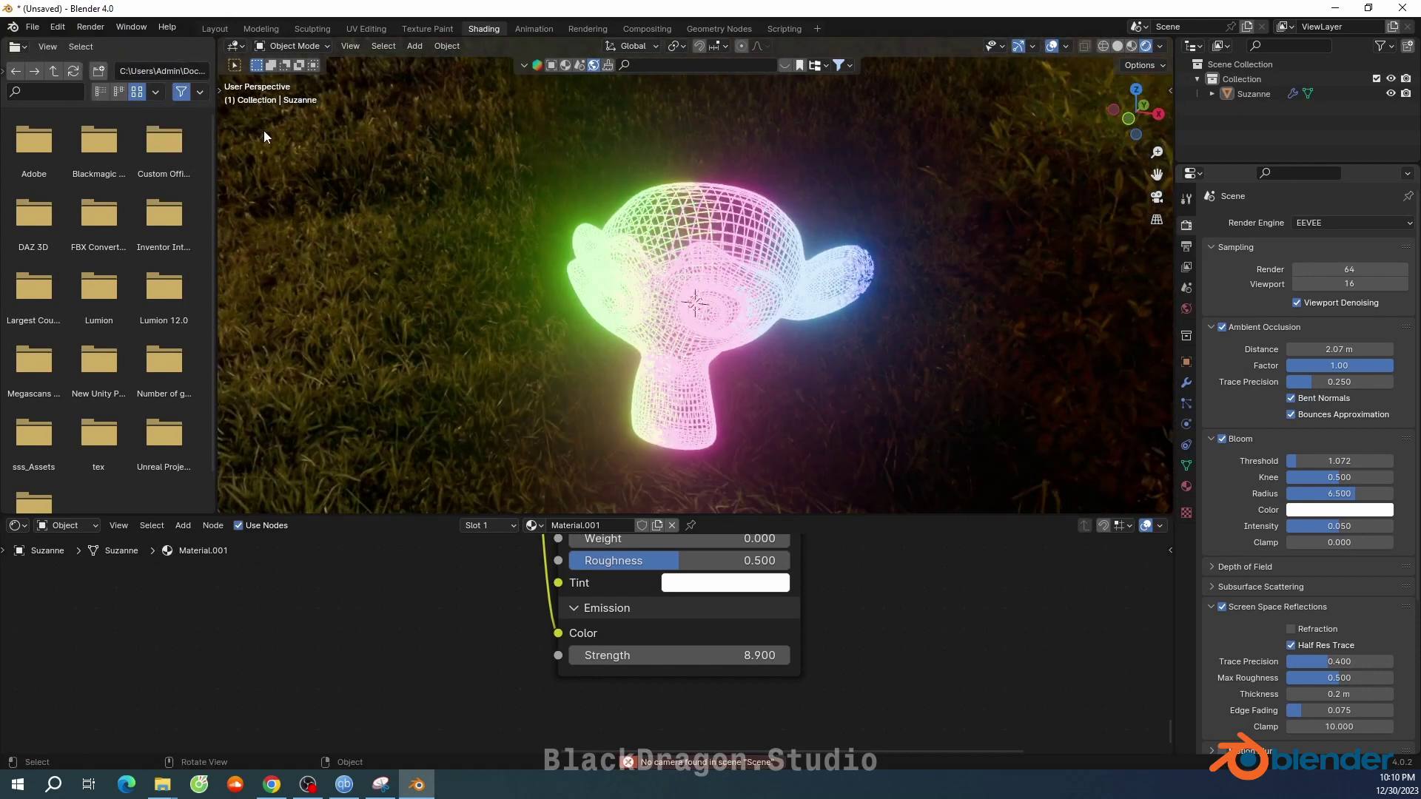
left_click(829, 308)
left_click(821, 369)
key("shift+a")
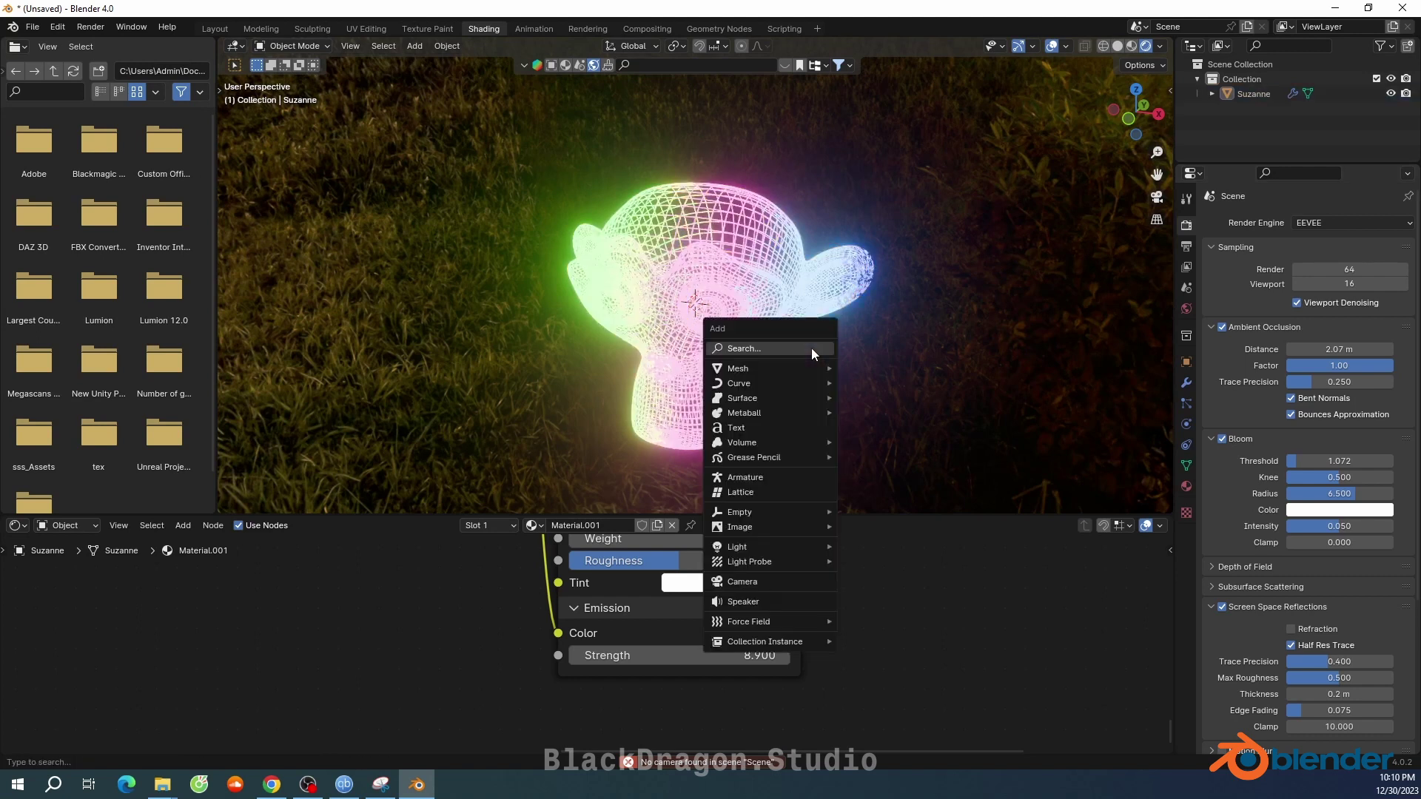
left_click(752, 582)
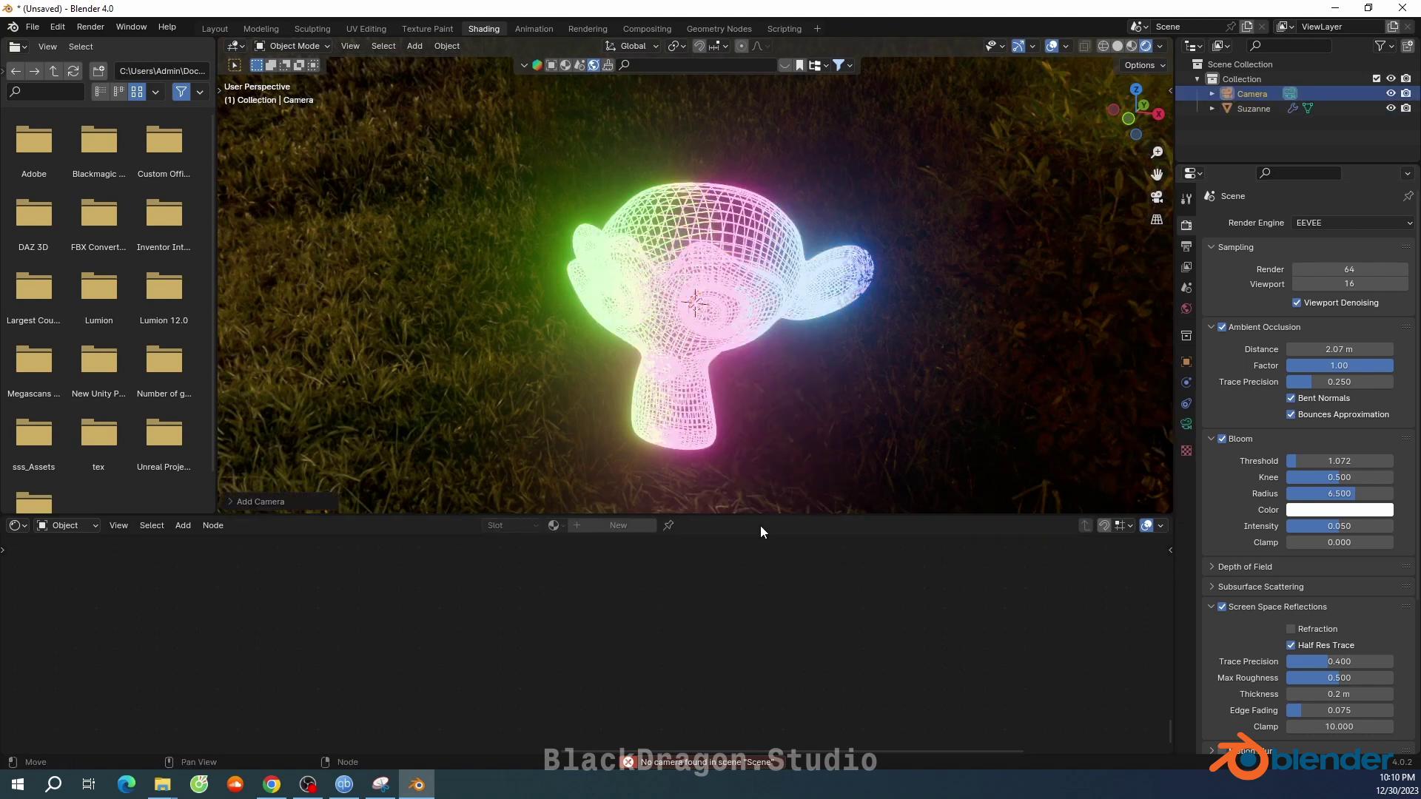
key("KP_0")
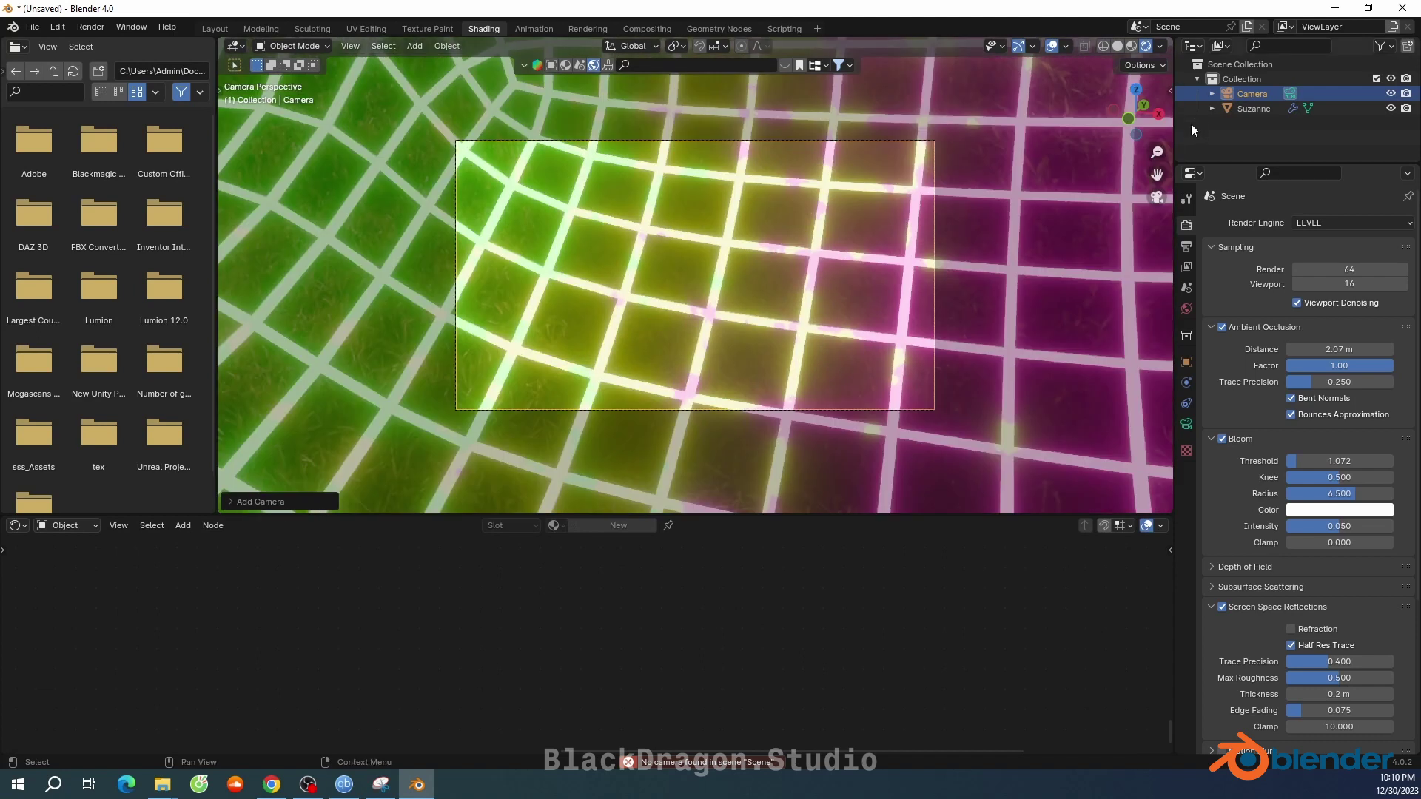
Lock the camera to the view, frame glowing Suzanne, then unlock and deselect it
left_click(1172, 87)
left_click(1161, 173)
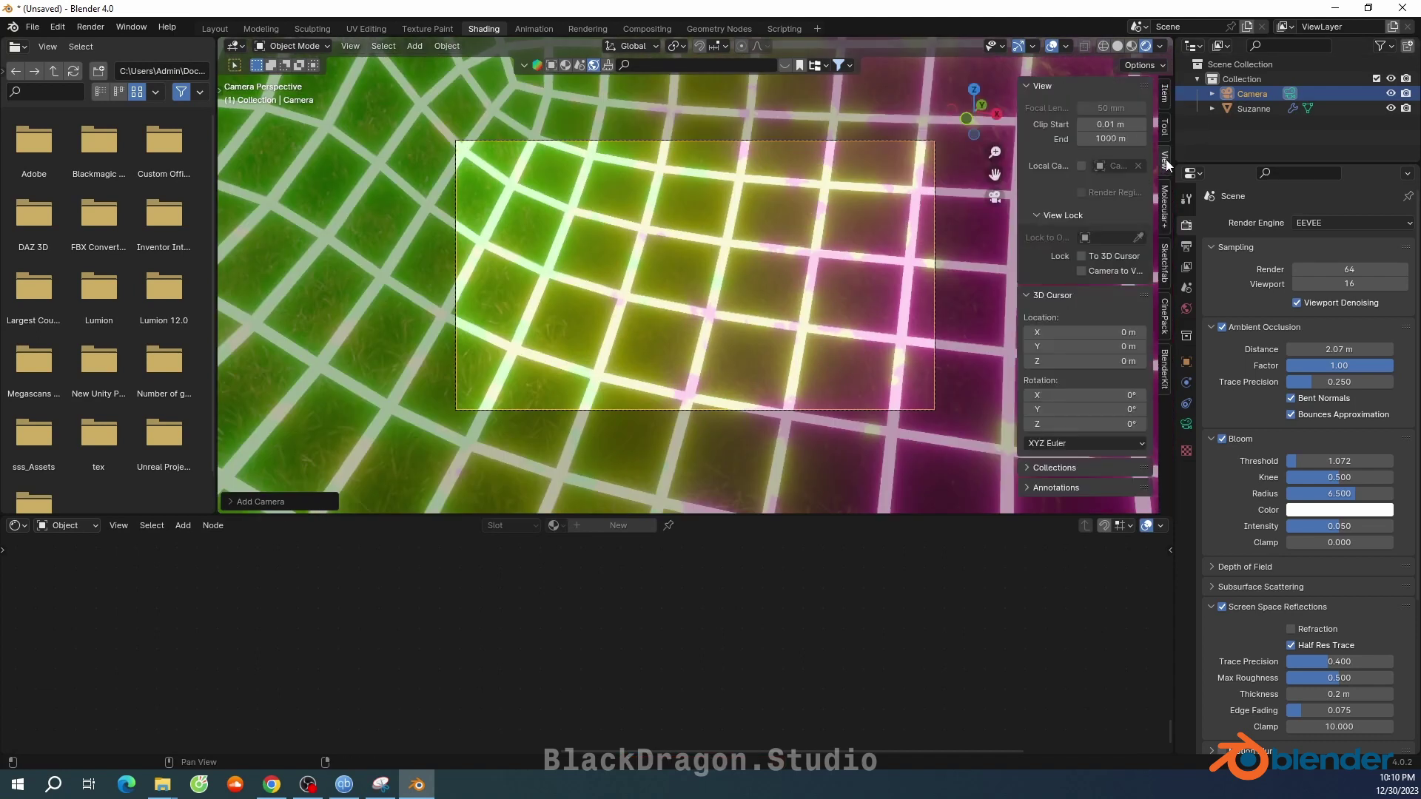
left_click(1094, 271)
scroll(753, 311, "down", 3)
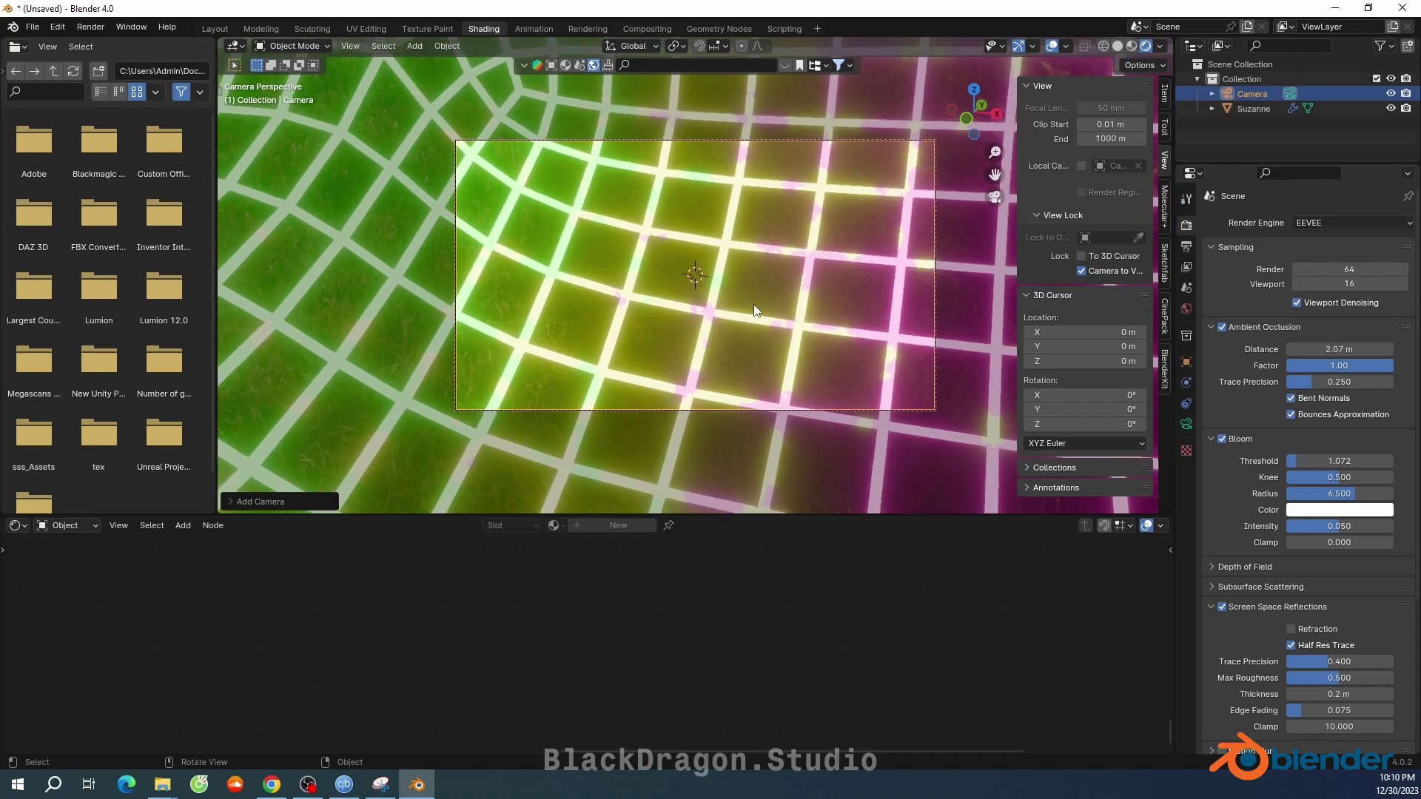
scroll(719, 303, "down", 4)
scroll(718, 304, "down", 4)
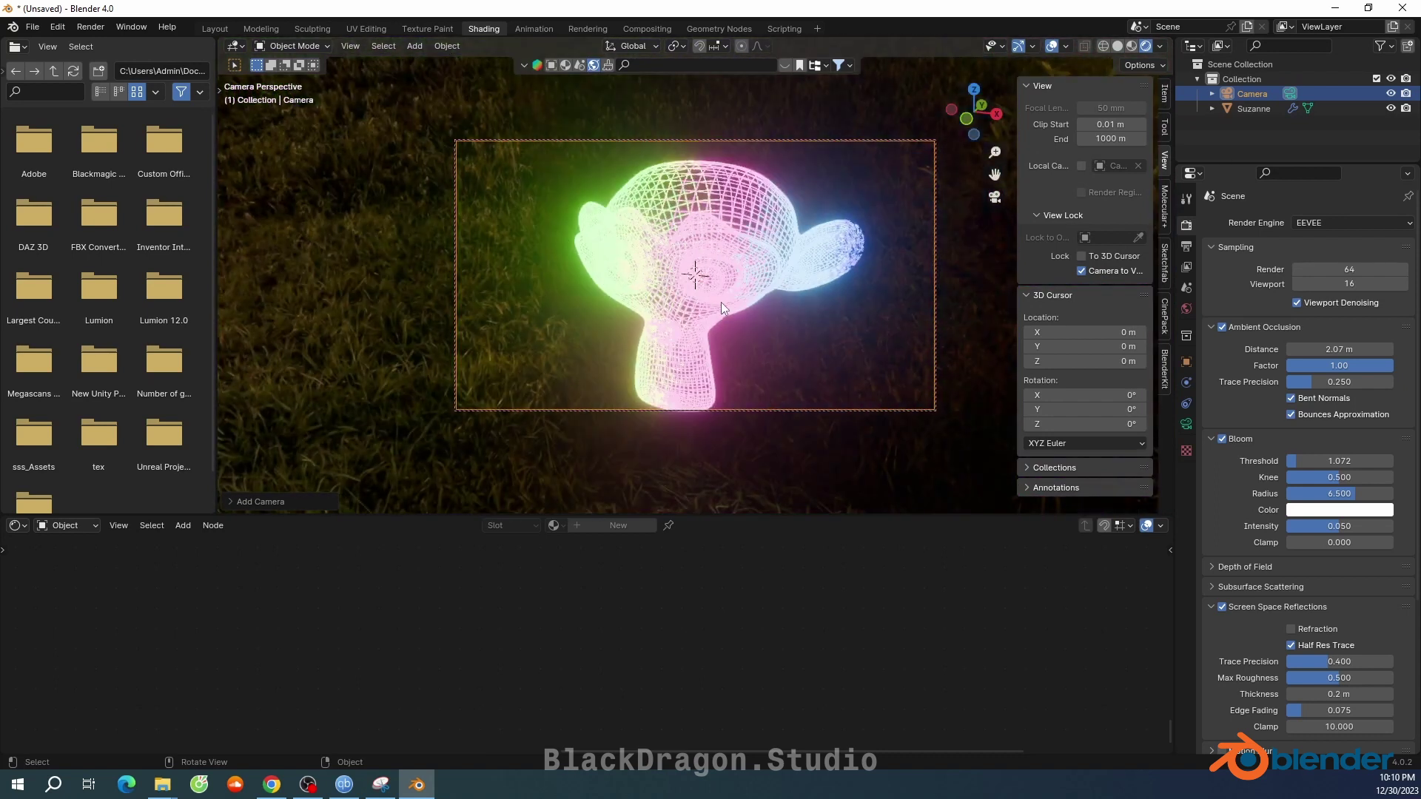
mouse_move(723, 302)
middle_mouse_down()
mouse_move(761, 277)
mouse_move(700, 281)
middle_mouse_up()
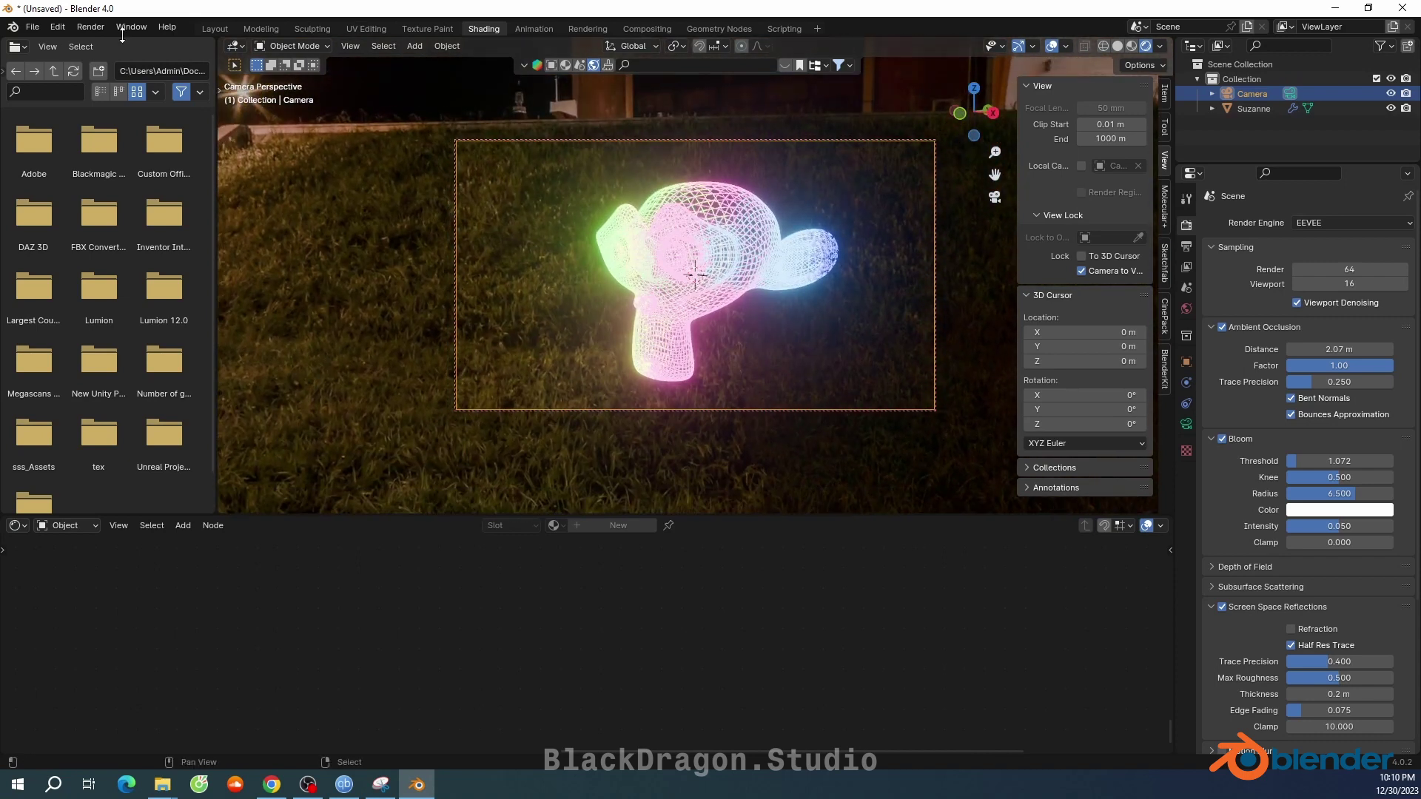
left_click(1082, 271)
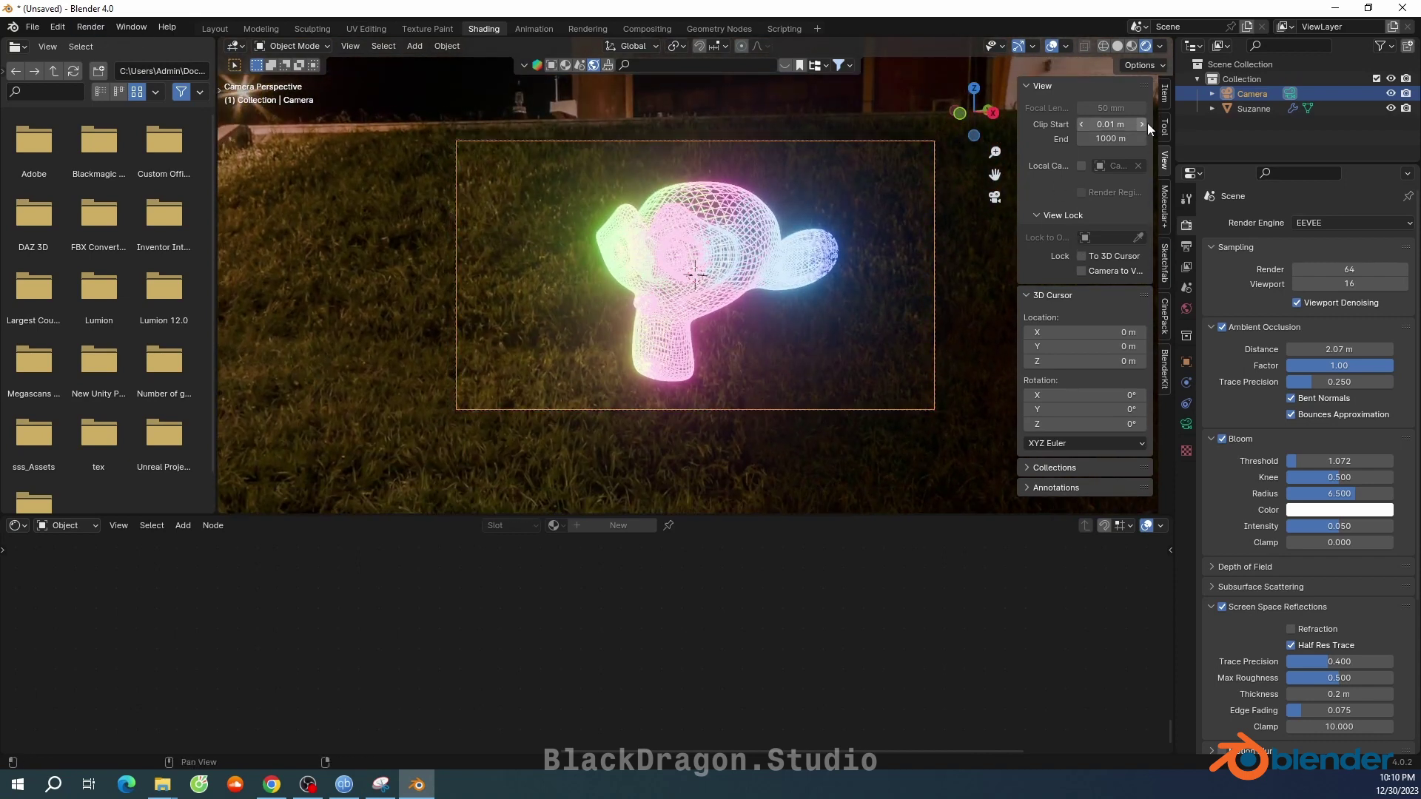
left_click(964, 194)
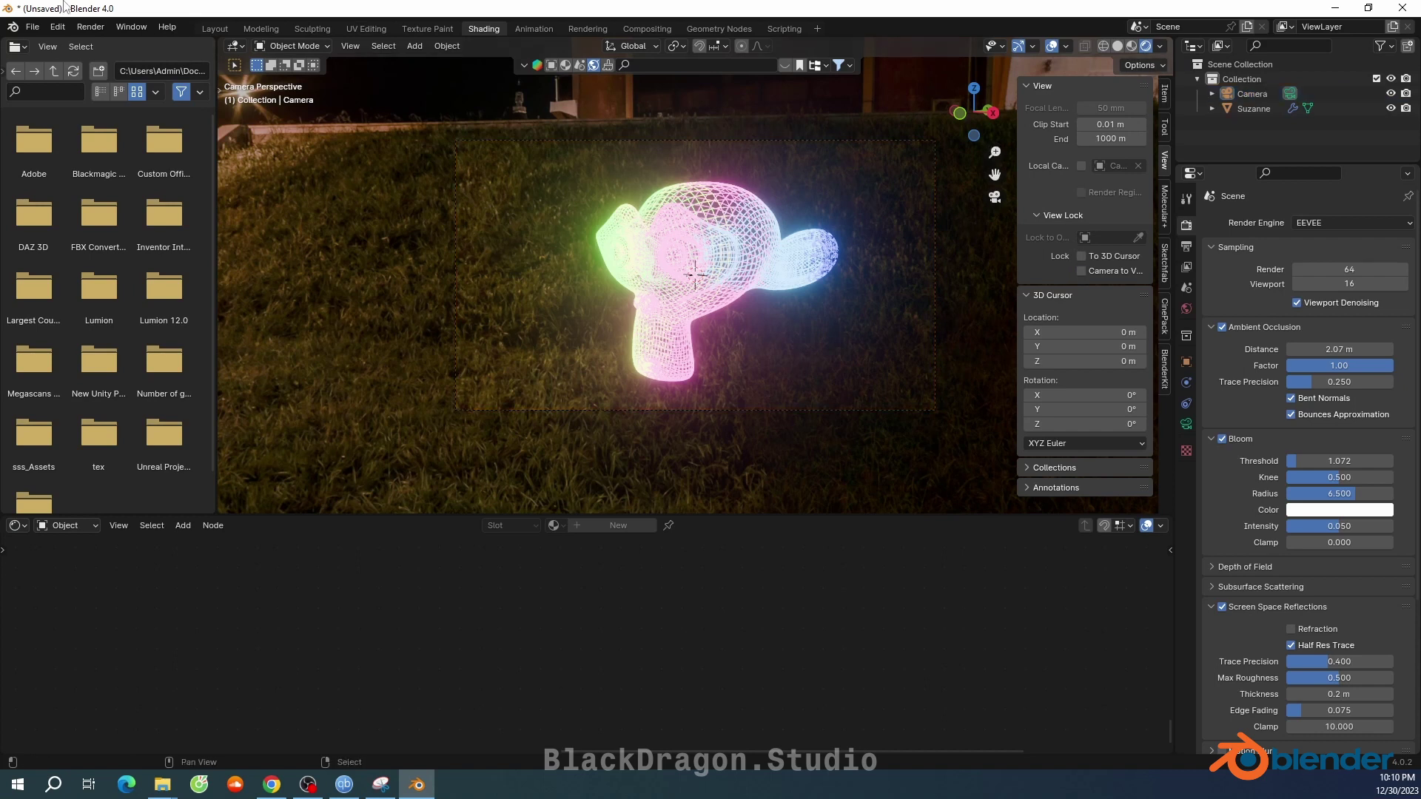
Render the camera's view with Render > Render Image
left_click(90, 27)
left_click(128, 44)
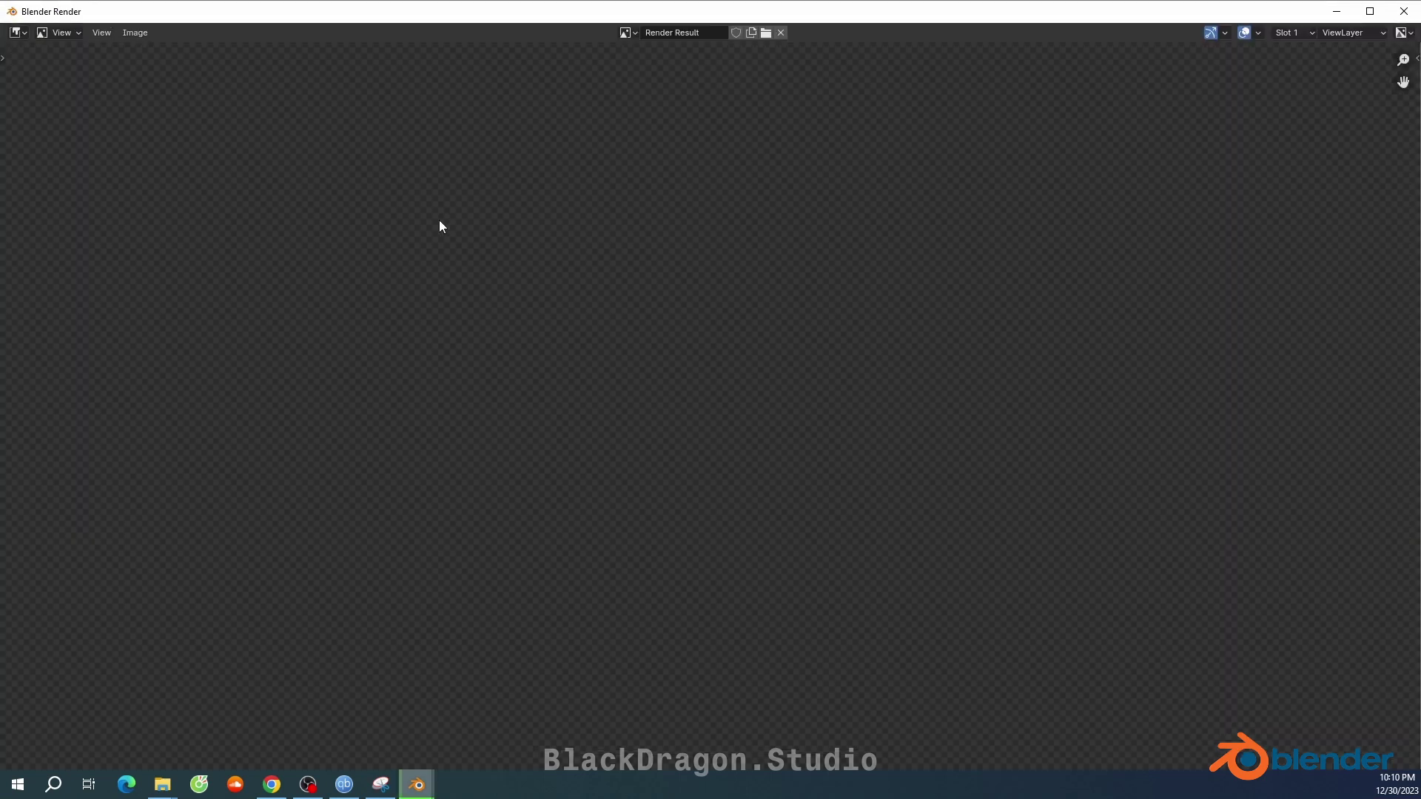